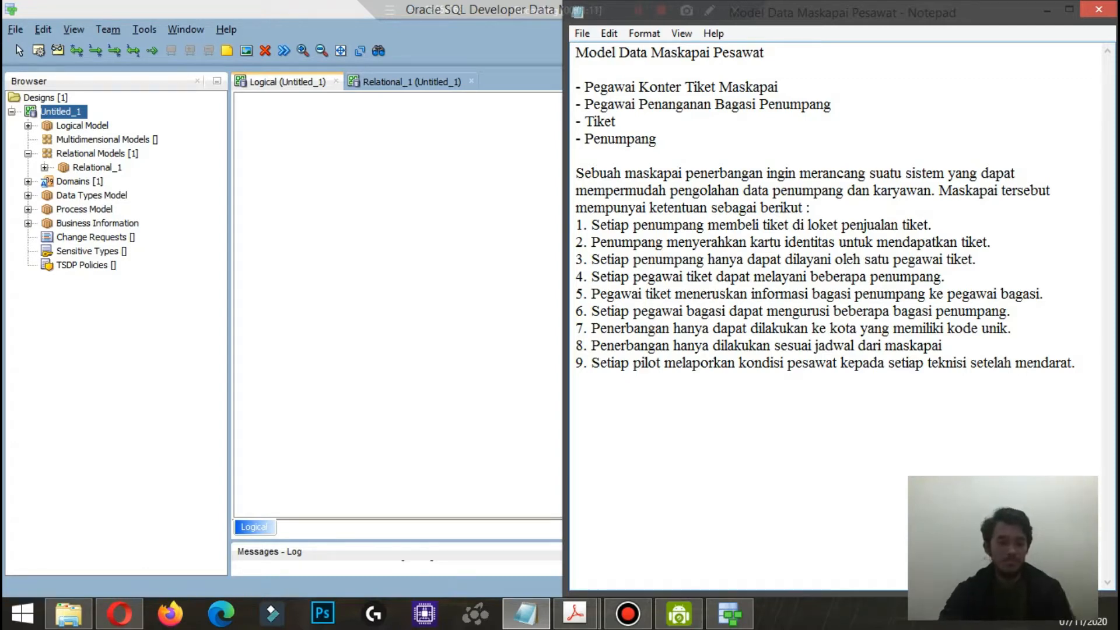
# Step: Switch to Oracle SQL Developer Data Modeler and create an entity named PASSENGER in the empty logical diagram
pyautogui.hotkey('alt', 'Tab')
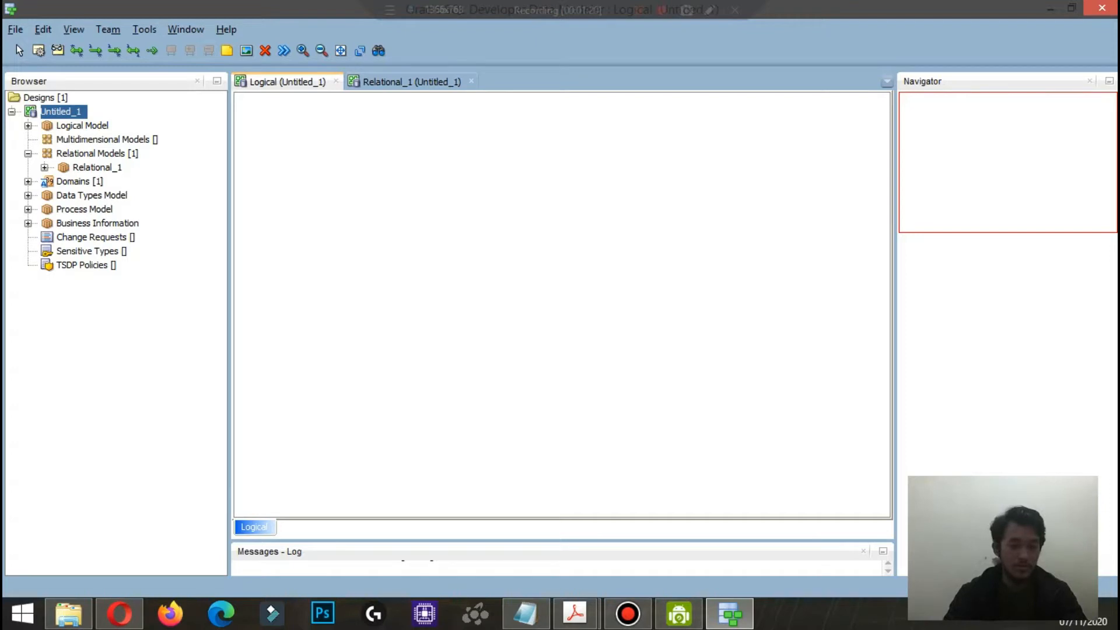
pyautogui.click(321, 260)
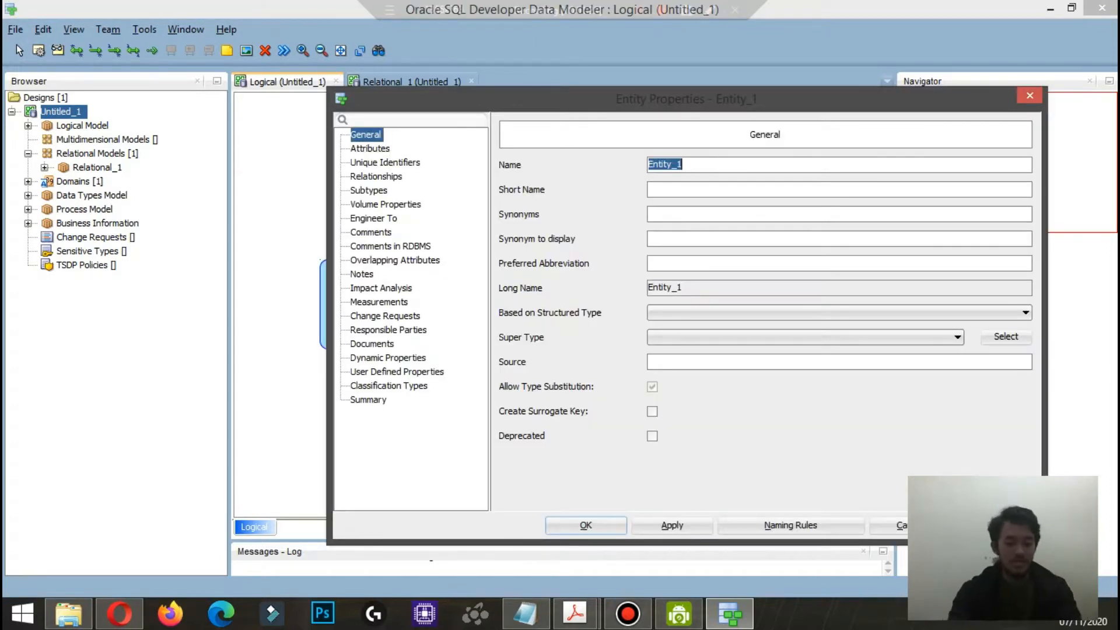
pyautogui.write('PASSENGER')
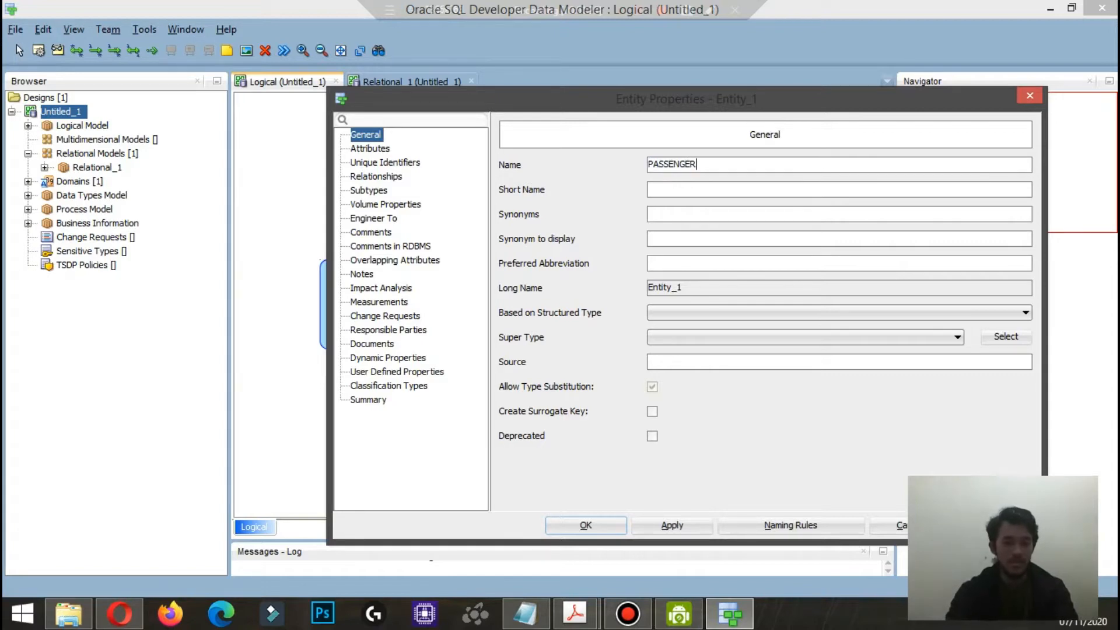
# Step: Add an ID_Number attribute to PASSENGER with logical type VARCHAR and make it the primary UID
pyautogui.click(370, 148)
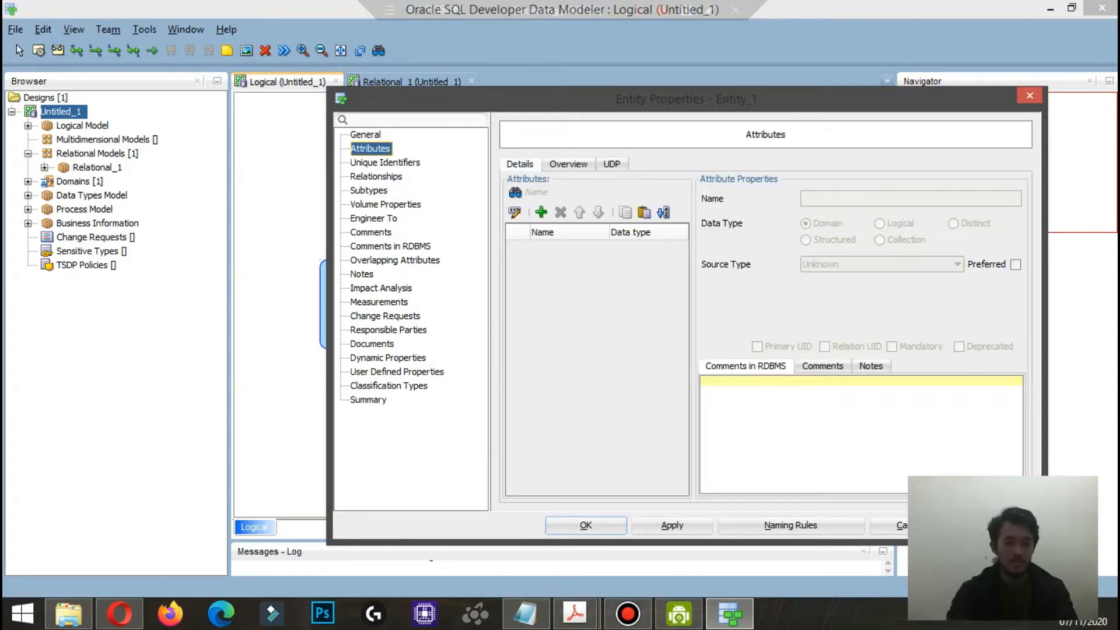
pyautogui.click(541, 213)
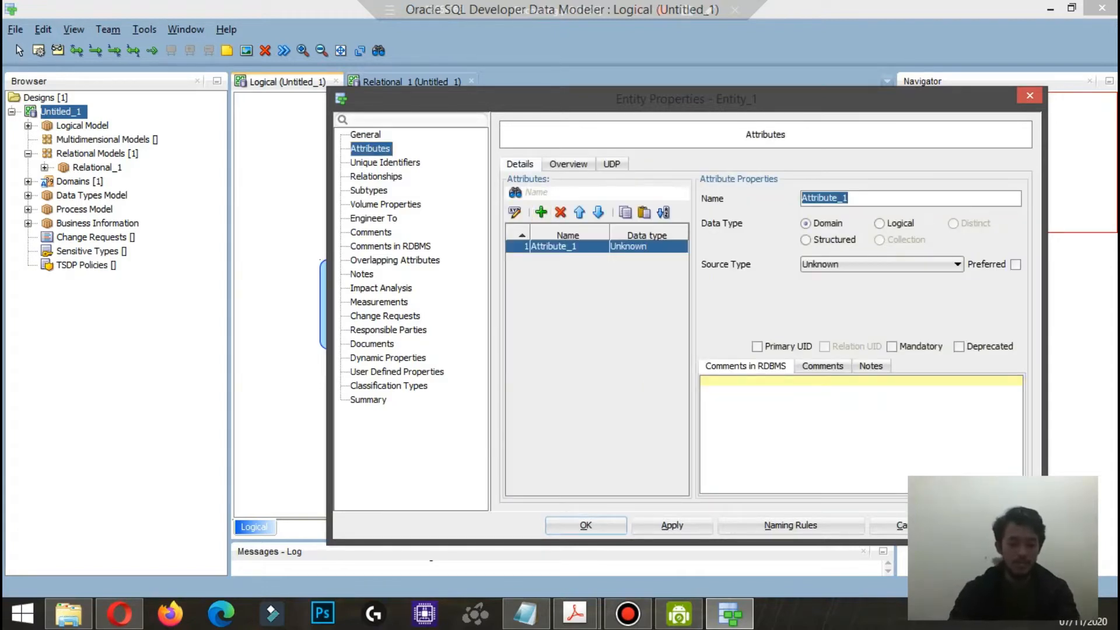
pyautogui.write('ID-')
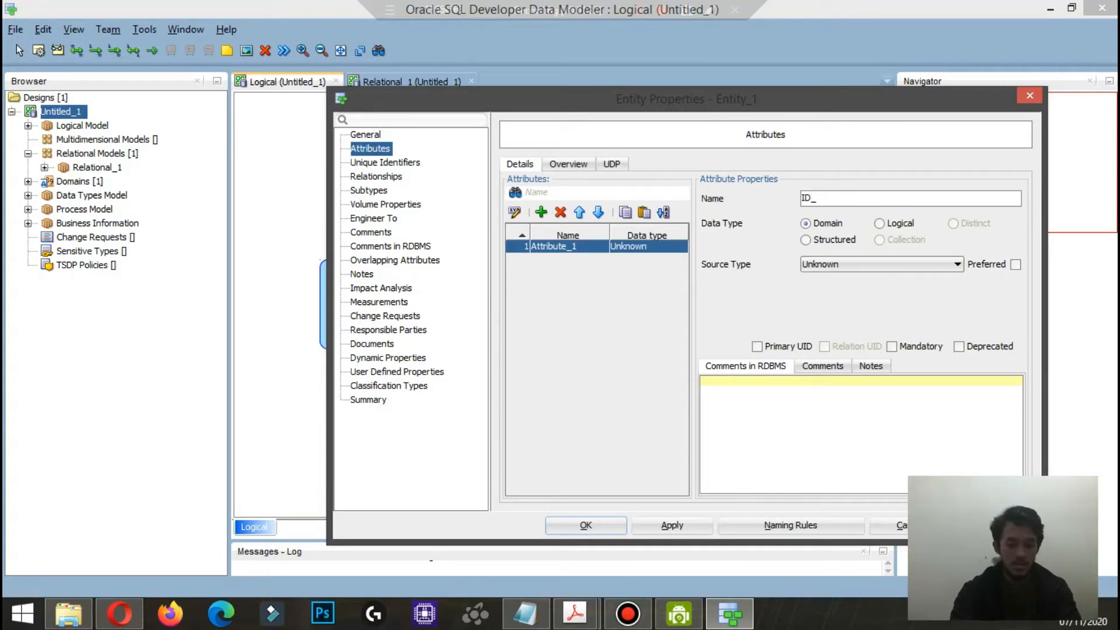
pyautogui.write('Number')
pyautogui.click(879, 224)
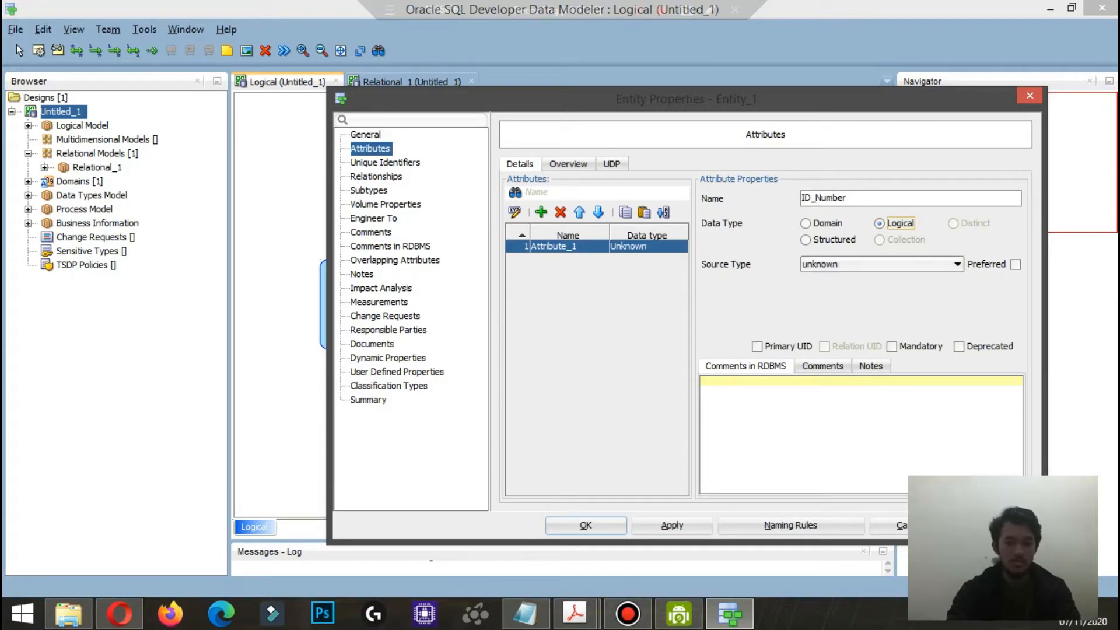
pyautogui.click(882, 264)
pyautogui.scroll(-15, 877, 397)
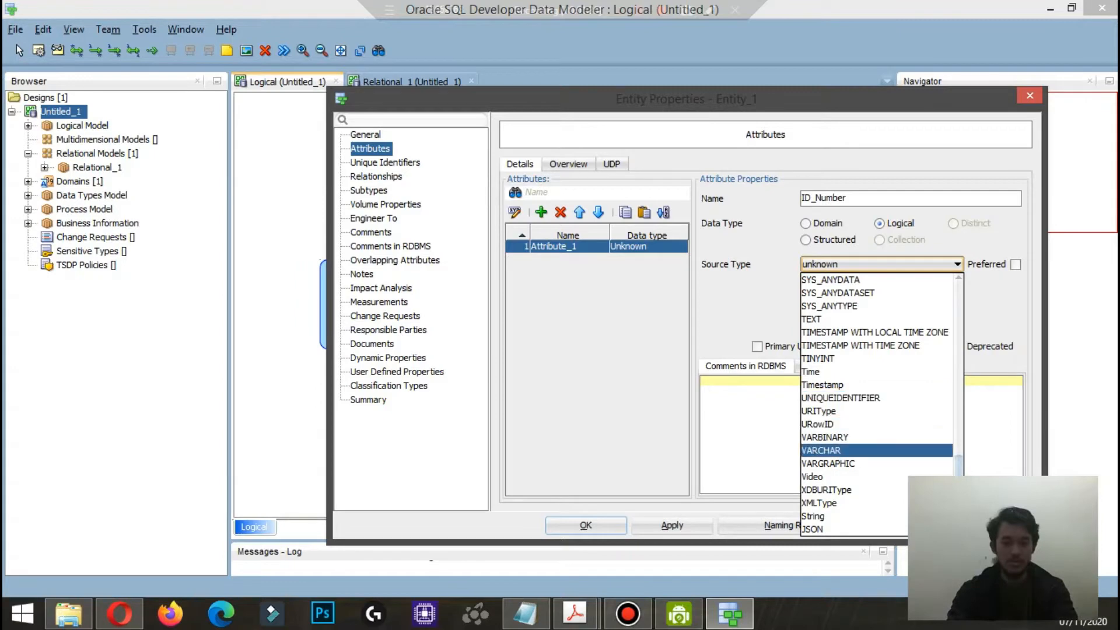
pyautogui.click(822, 450)
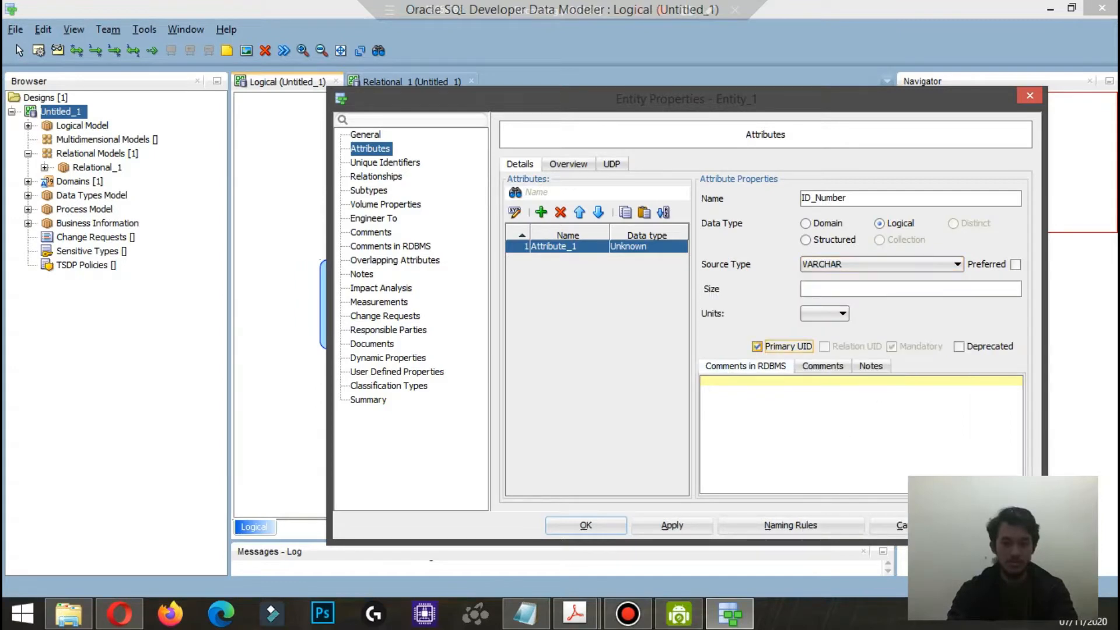
# Step: Add a mandatory Age attribute with logical type CHAR to PASSENGER and confirm the entity
pyautogui.click(541, 212)
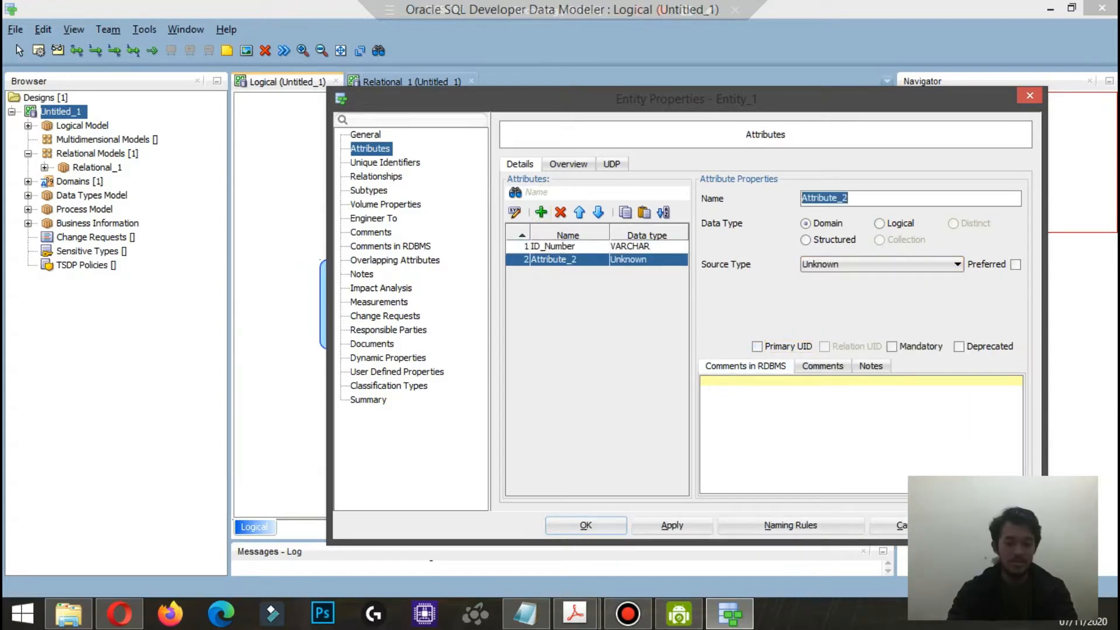
pyautogui.write('Age')
pyautogui.click(879, 223)
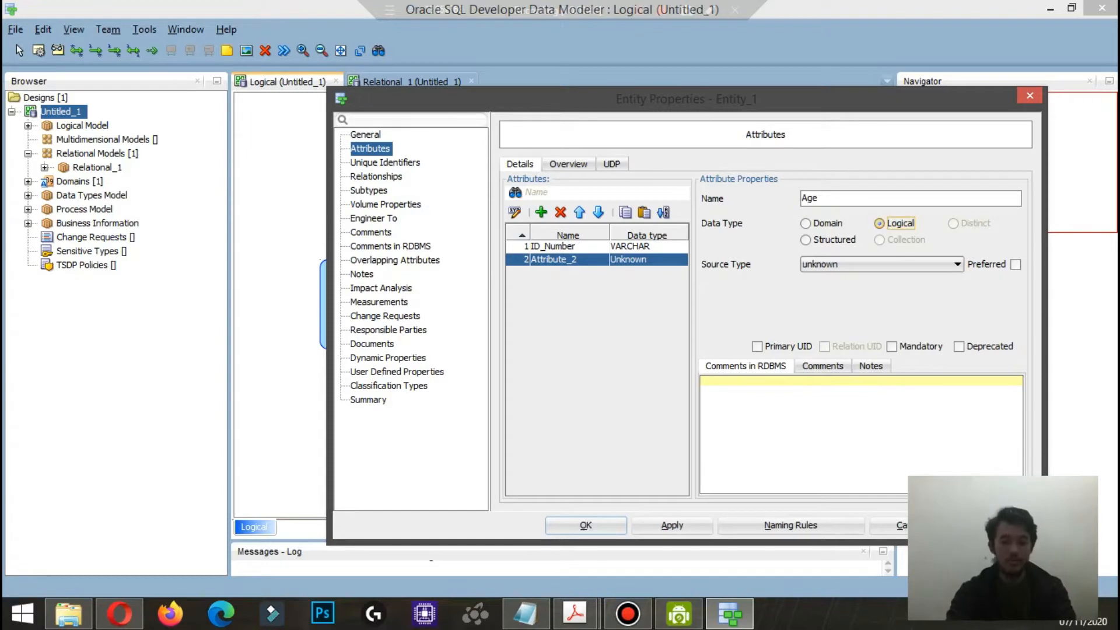
pyautogui.click(881, 264)
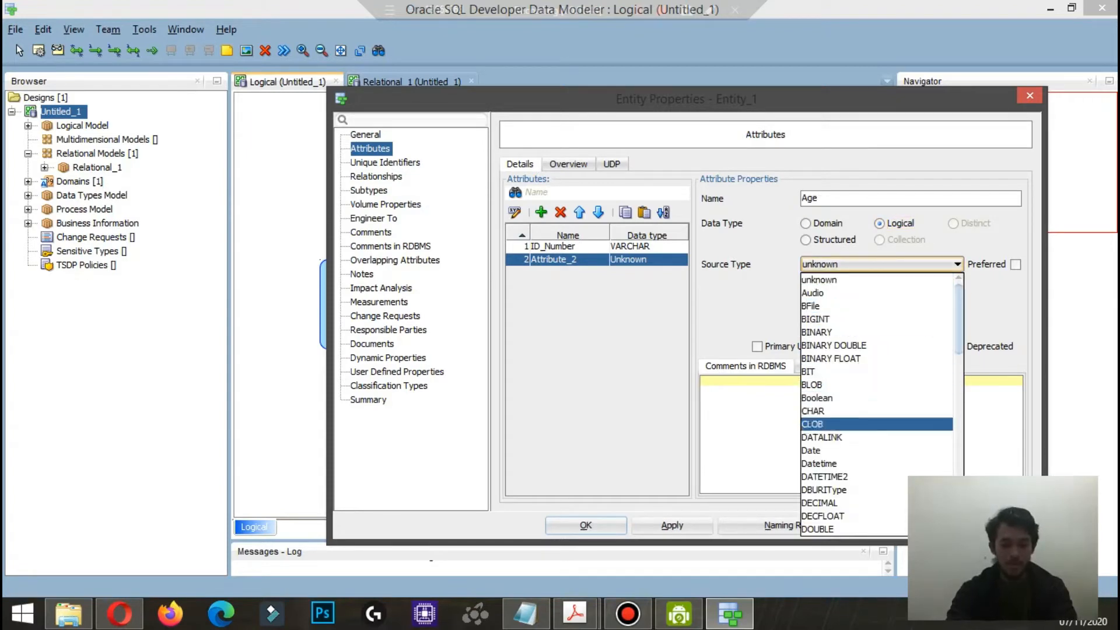
pyautogui.click(812, 410)
pyautogui.click(892, 347)
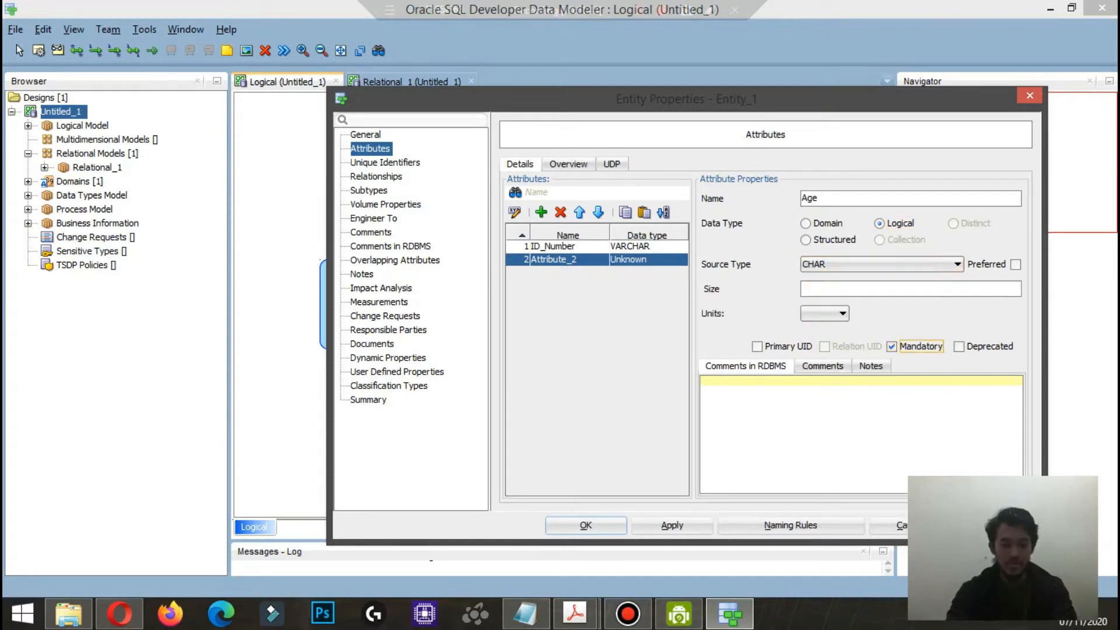
pyautogui.click(585, 525)
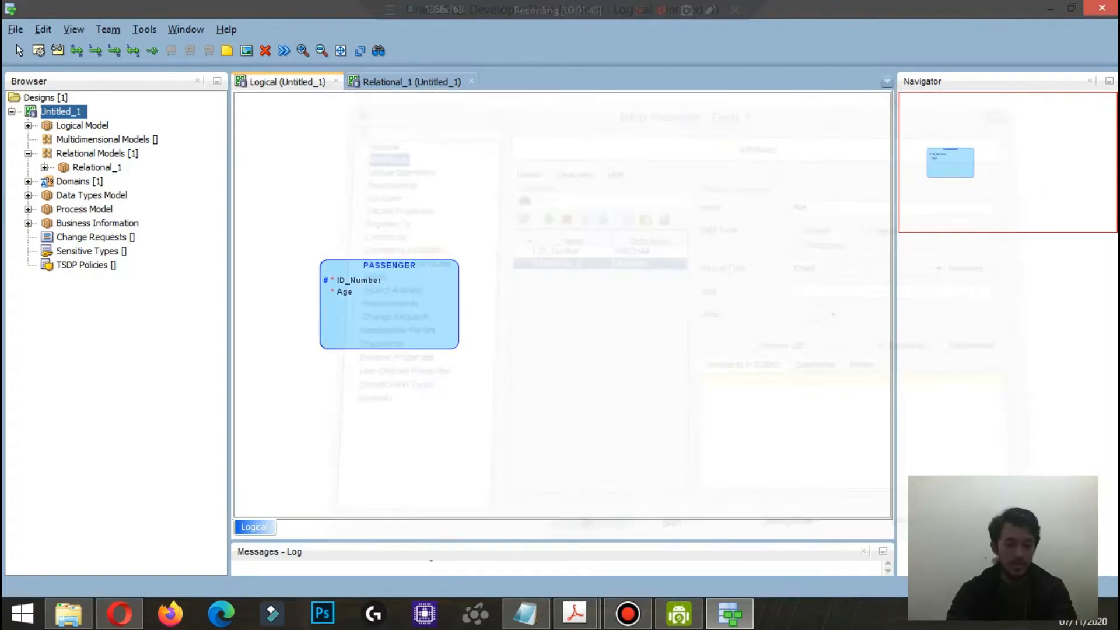
# Step: Move the PASSENGER entity to the lower left area of the diagram and create a new entity named TICKET
pyautogui.moveTo(330, 426); pyautogui.dragTo(330, 459)
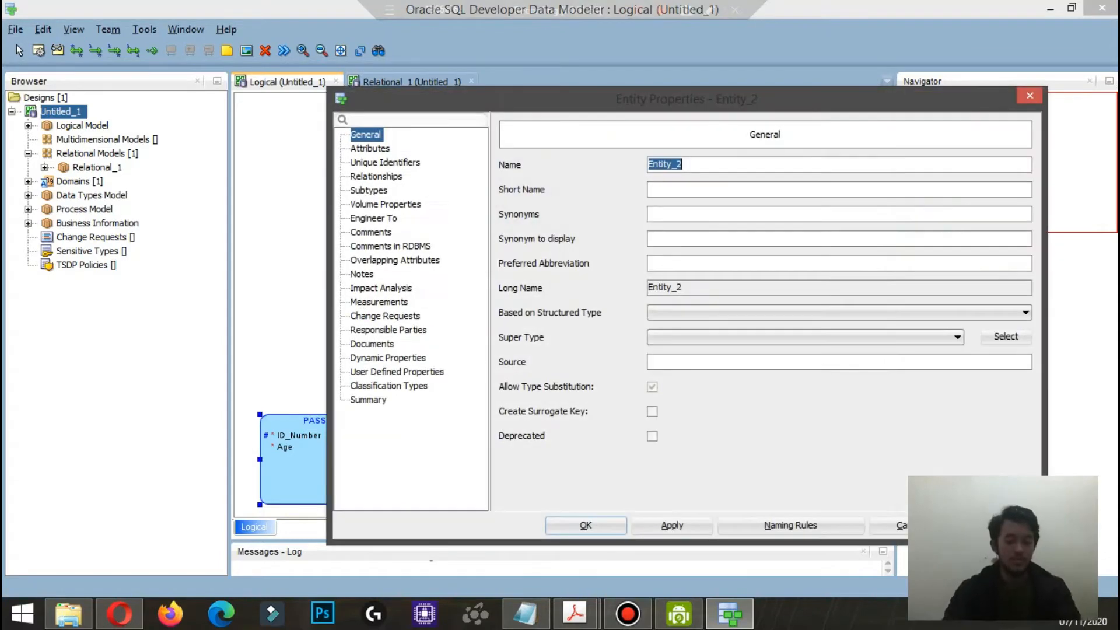
pyautogui.write('TICKET')
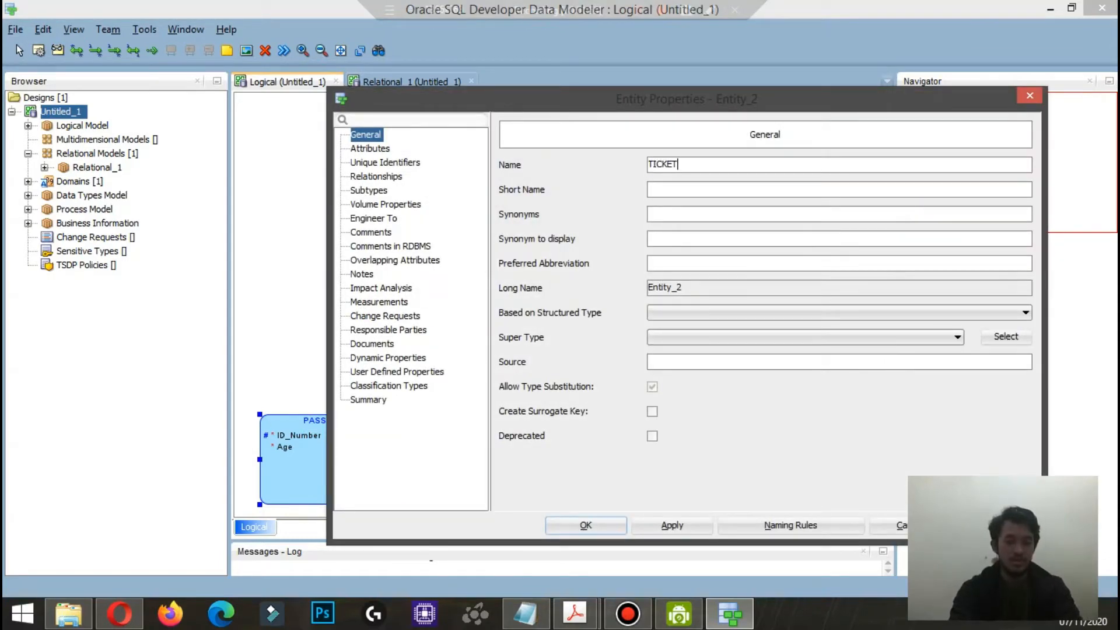
# Step: Add an ID_Ticket attribute to TICKET with logical type VARCHAR and make it a primary UID
pyautogui.click(370, 149)
pyautogui.click(541, 213)
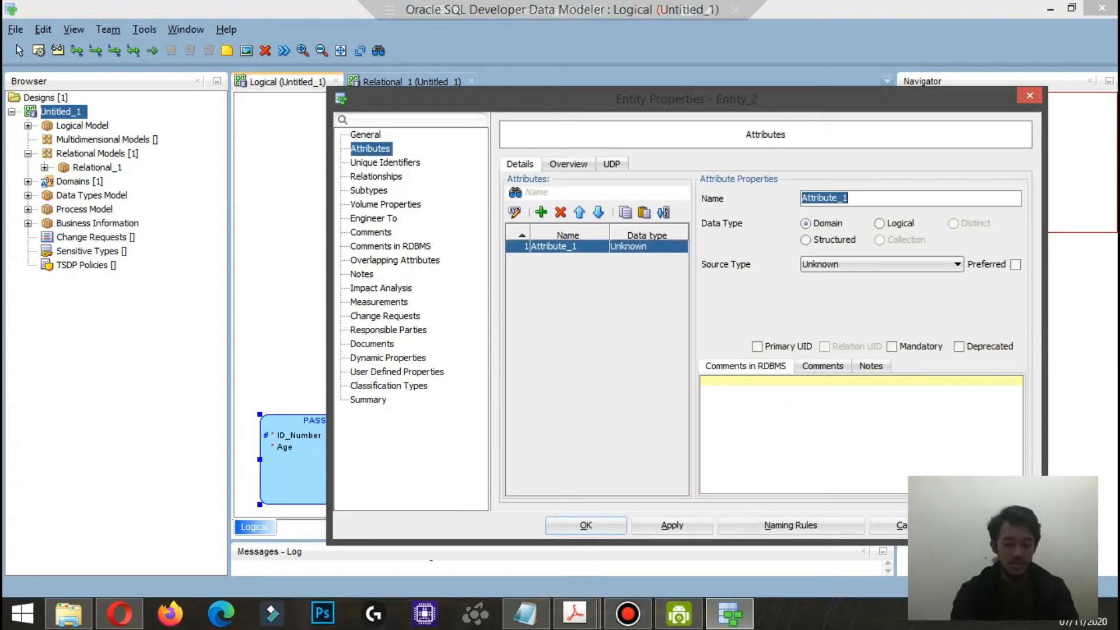
pyautogui.write('ID_')
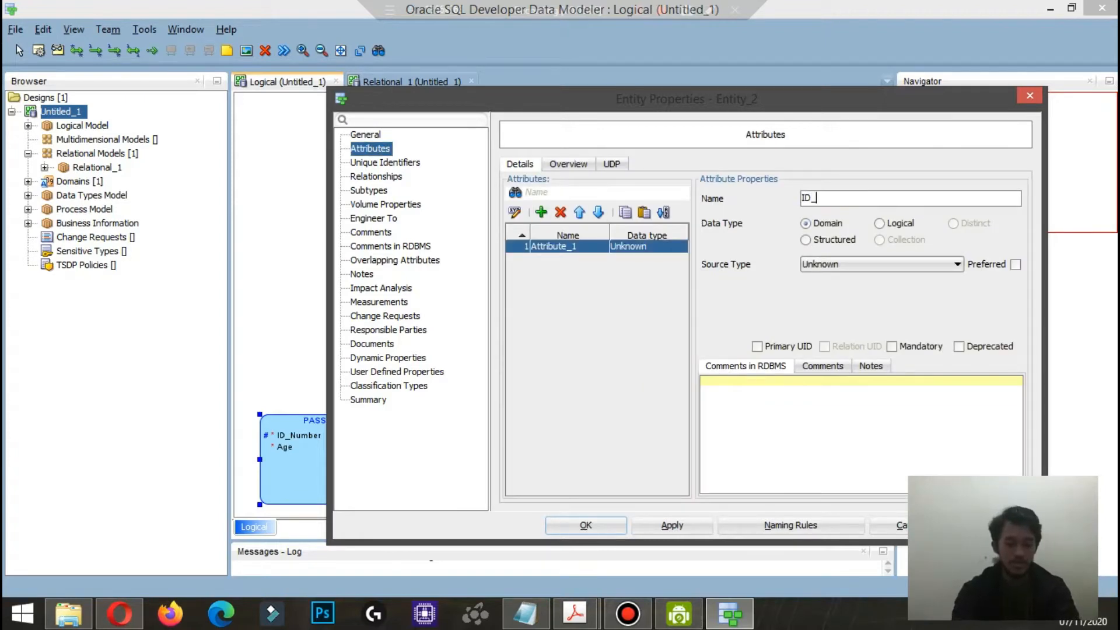
pyautogui.write('Ticket')
pyautogui.click(880, 223)
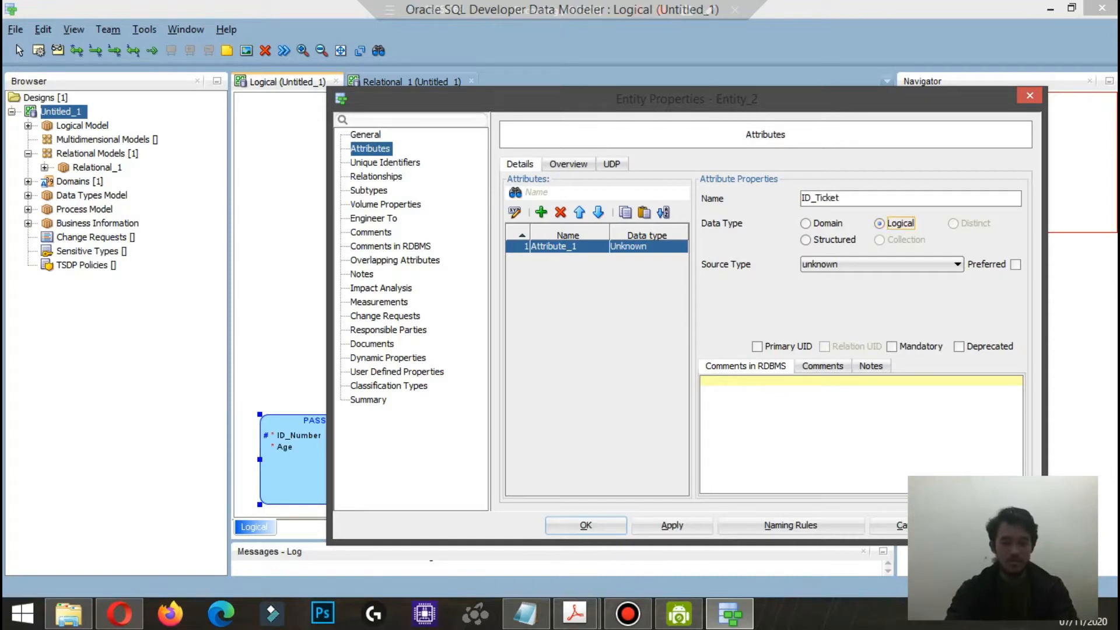
pyautogui.click(956, 264)
pyautogui.scroll(-10, 875, 402)
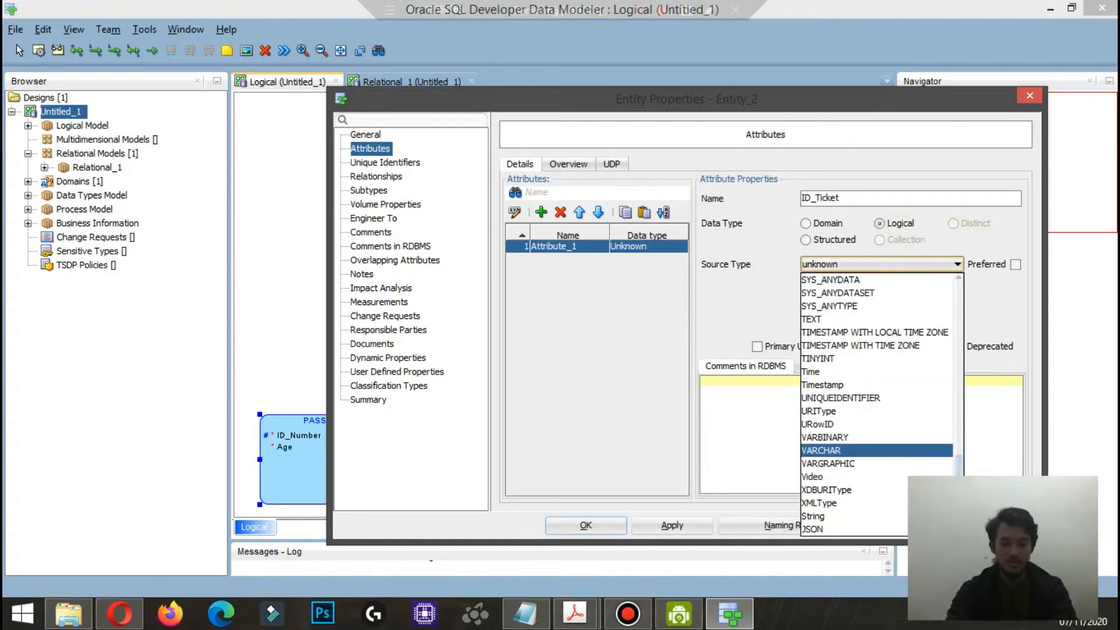
pyautogui.click(821, 450)
pyautogui.click(757, 347)
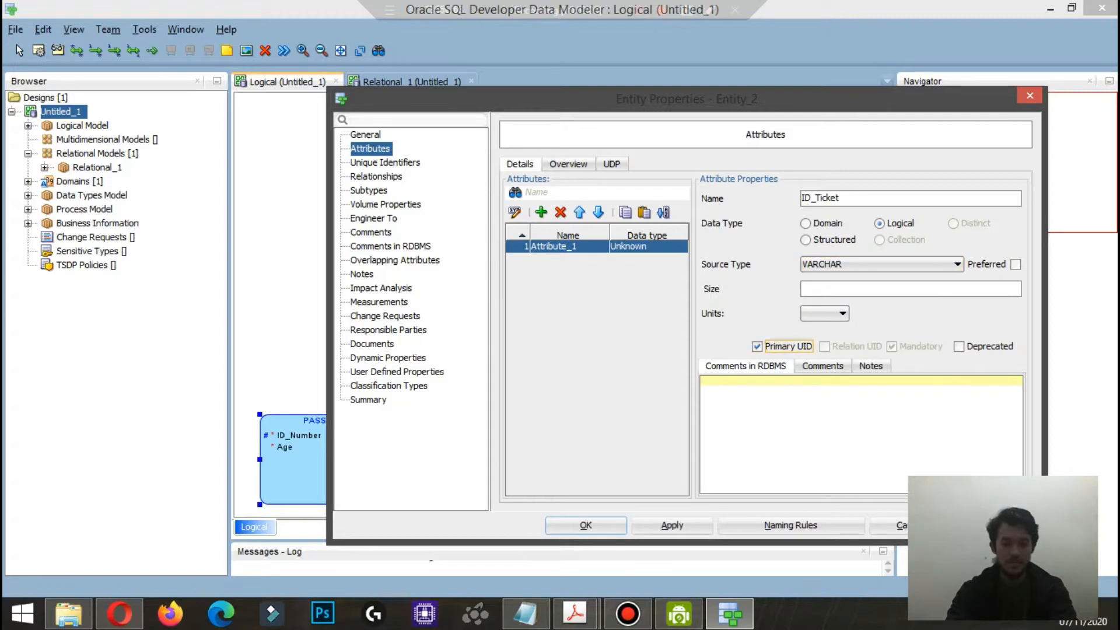
# Step: Add an ID_Baggage attribute to TICKET with logical type VARCHAR and mark it as primary UID
pyautogui.click(541, 212)
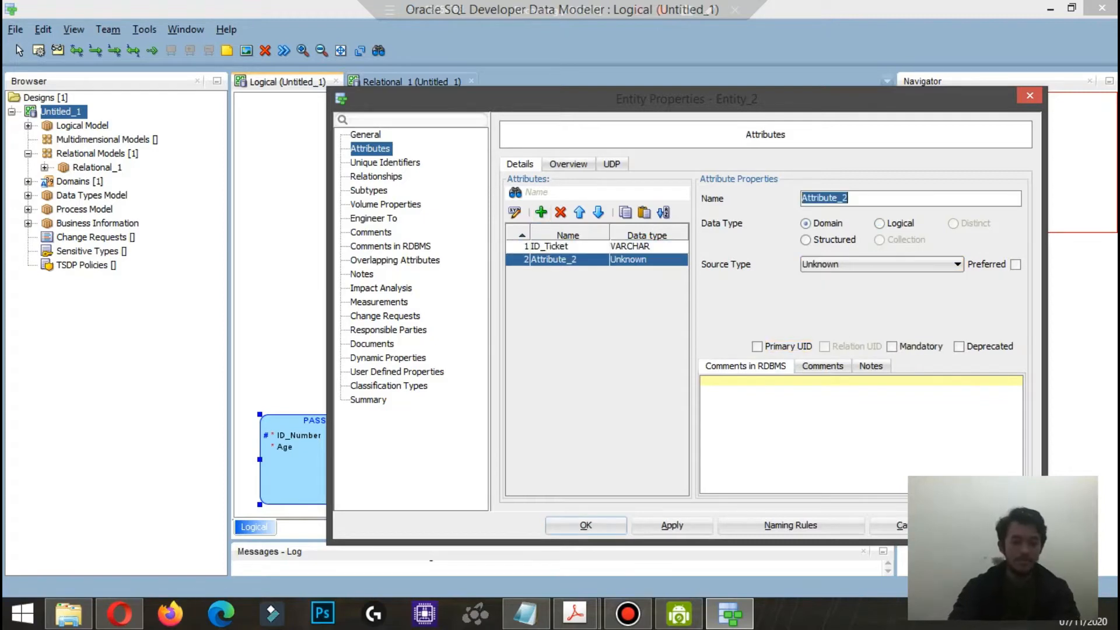
pyautogui.write('ID')
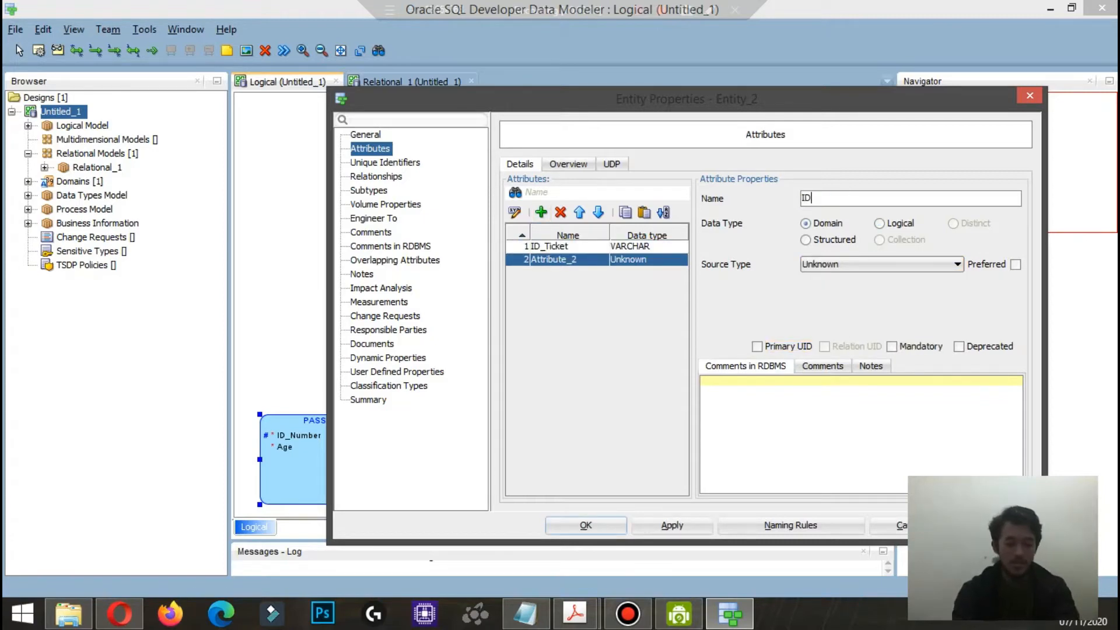
pyautogui.write('_Baggage')
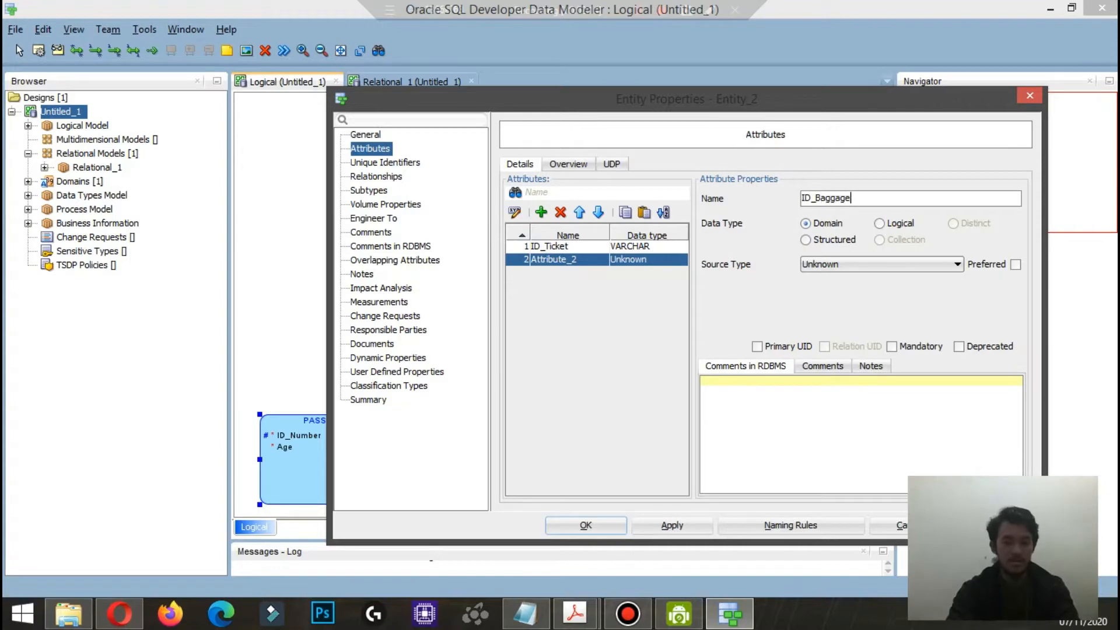
pyautogui.click(879, 223)
pyautogui.click(957, 264)
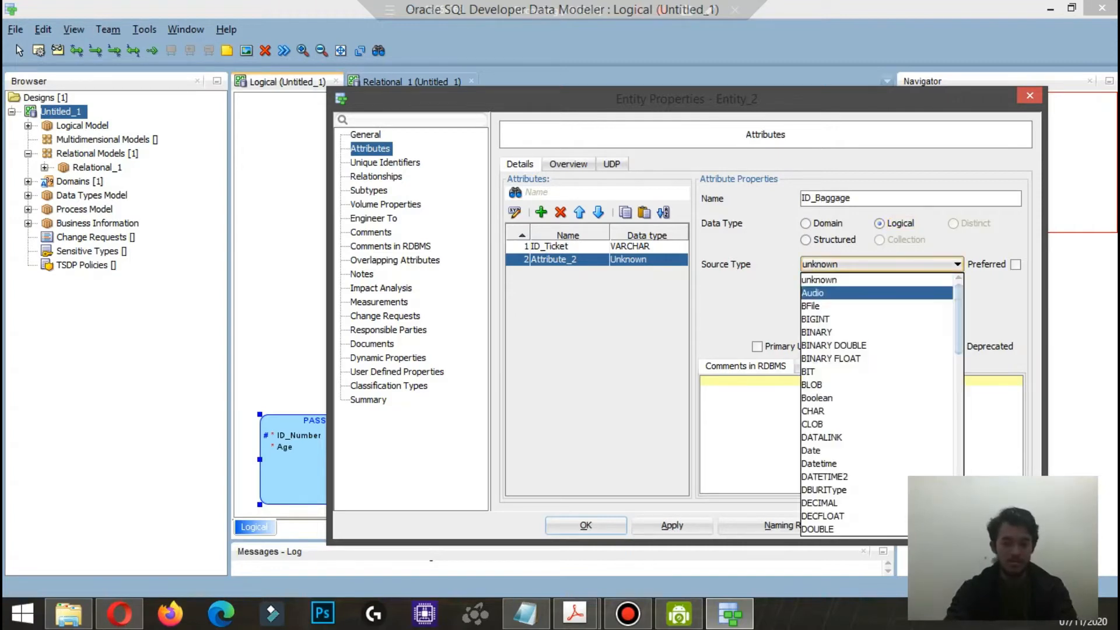
pyautogui.scroll(-10, 875, 350)
pyautogui.scroll(-5, 845, 346)
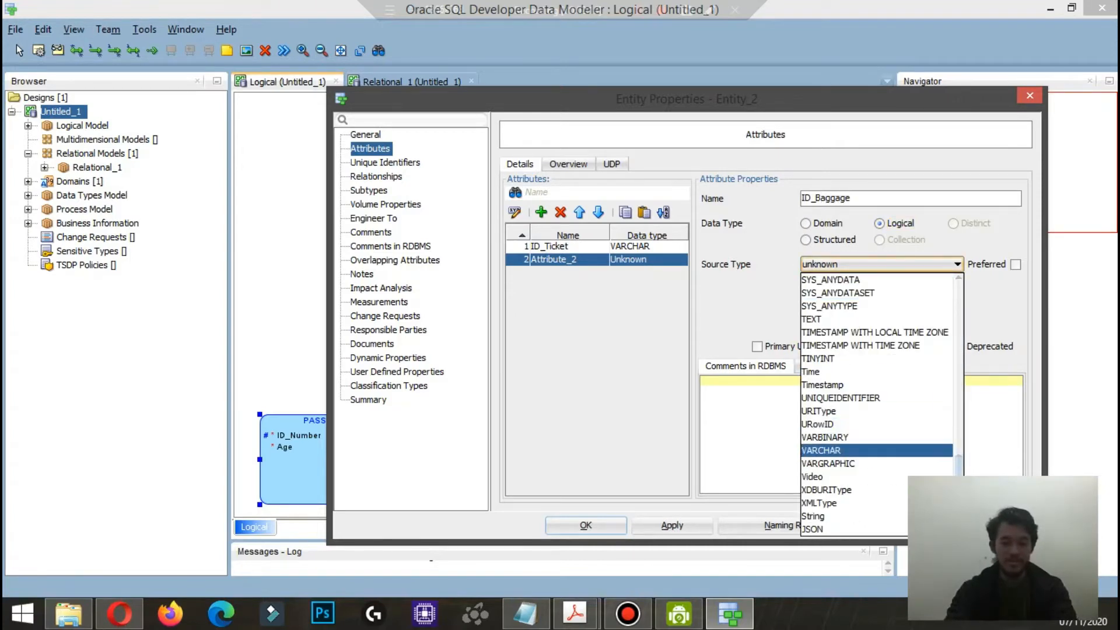
pyautogui.click(829, 450)
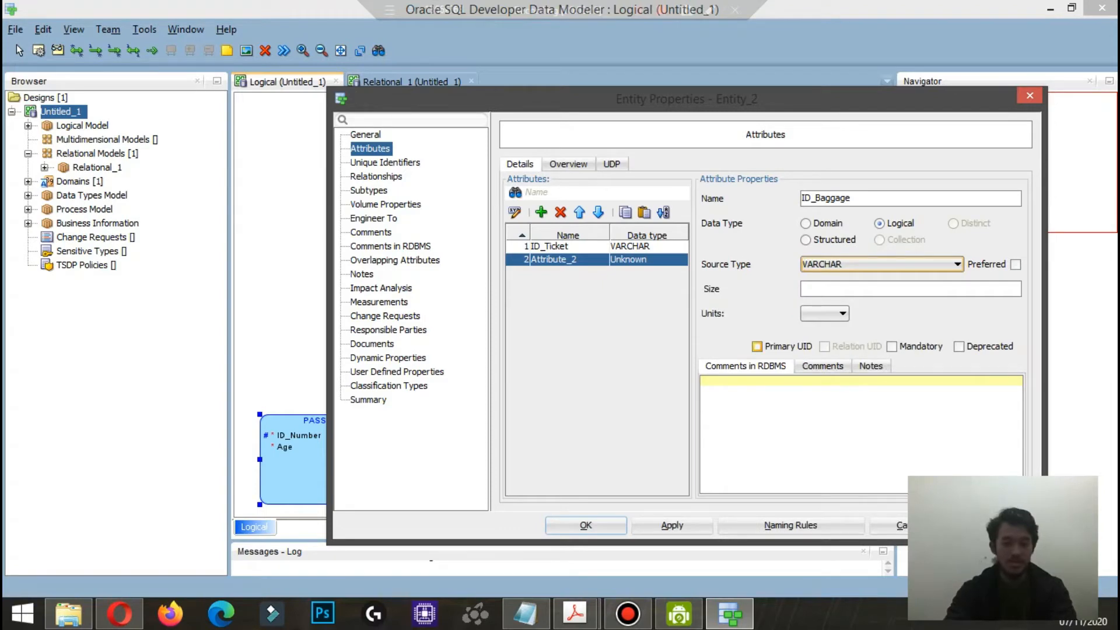
pyautogui.click(757, 347)
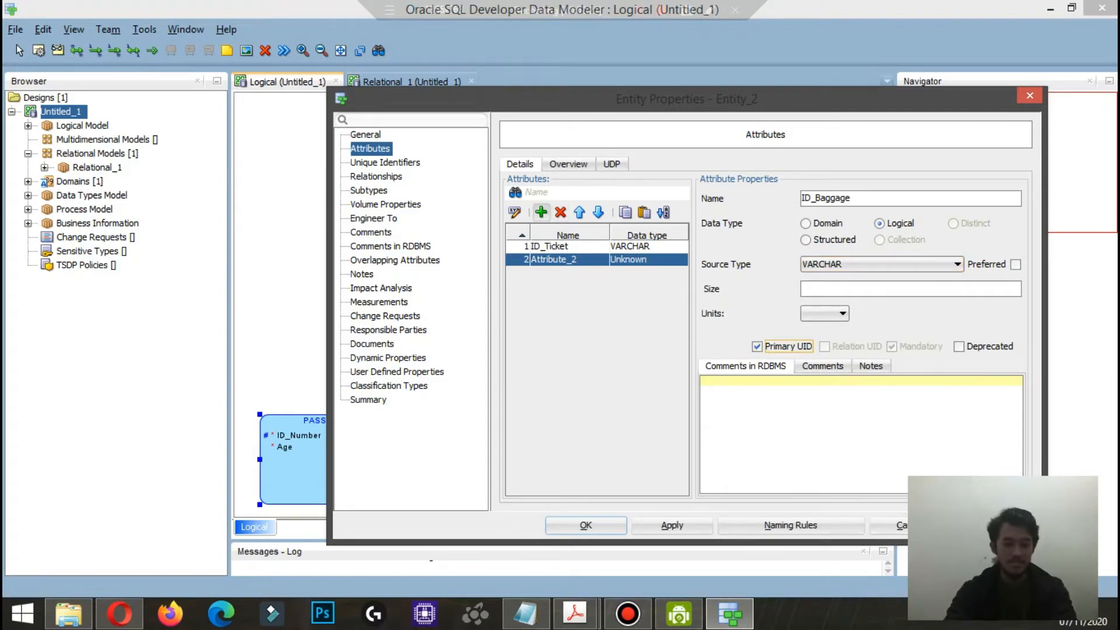
# Step: Add a mandatory Flight_Destination attribute with logical type CHAR to TICKET
pyautogui.click(541, 213)
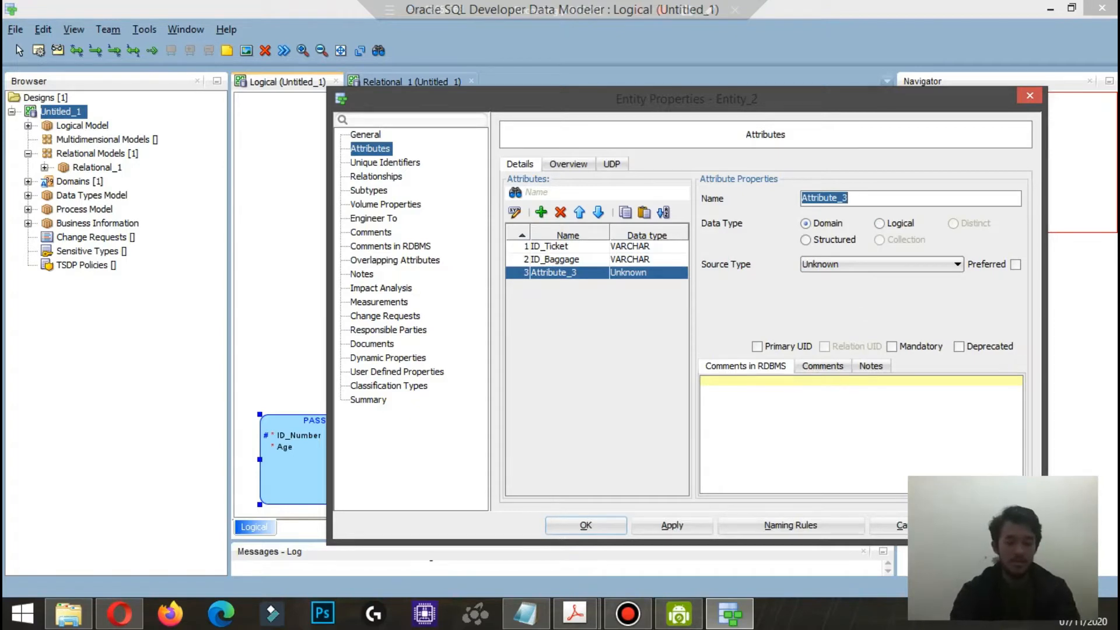
pyautogui.write('Flight')
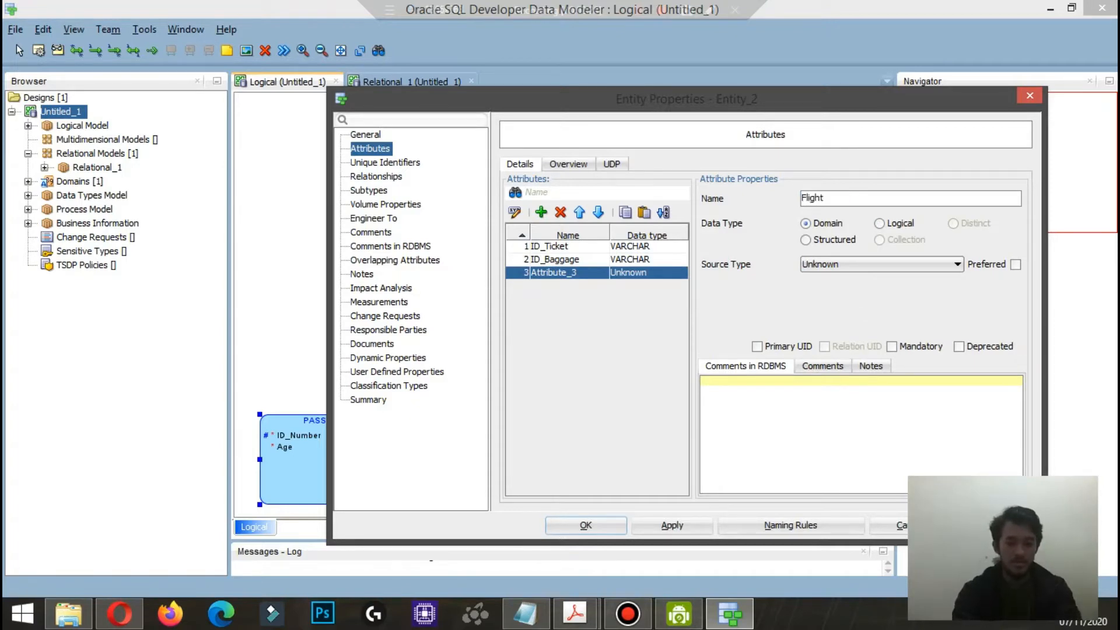
pyautogui.write('_Des')
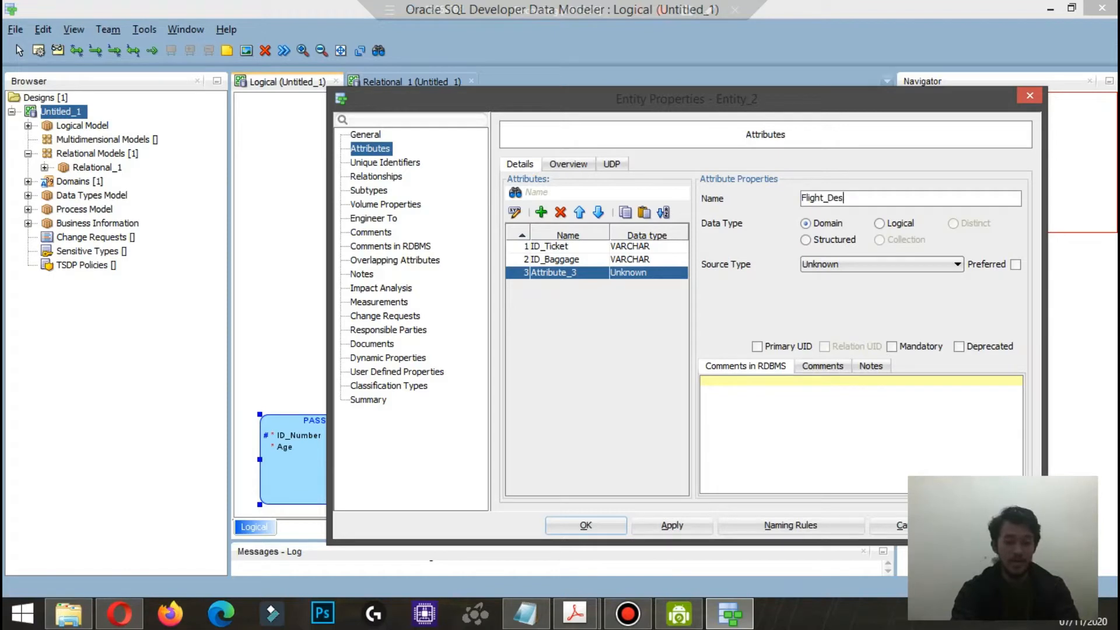
pyautogui.write('tination')
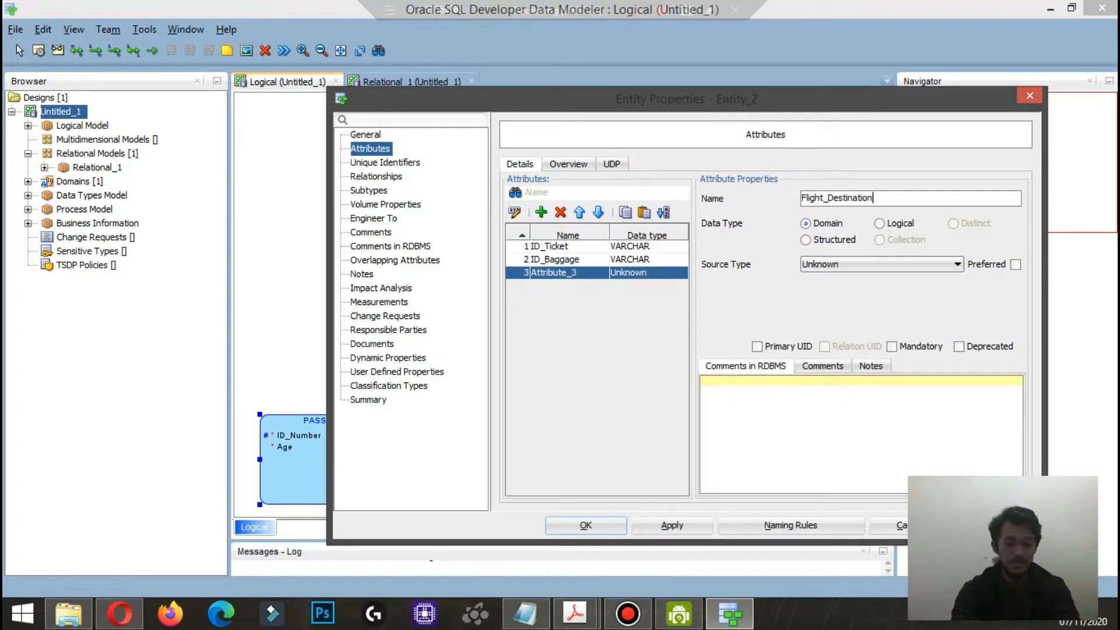
pyautogui.click(879, 224)
pyautogui.click(957, 265)
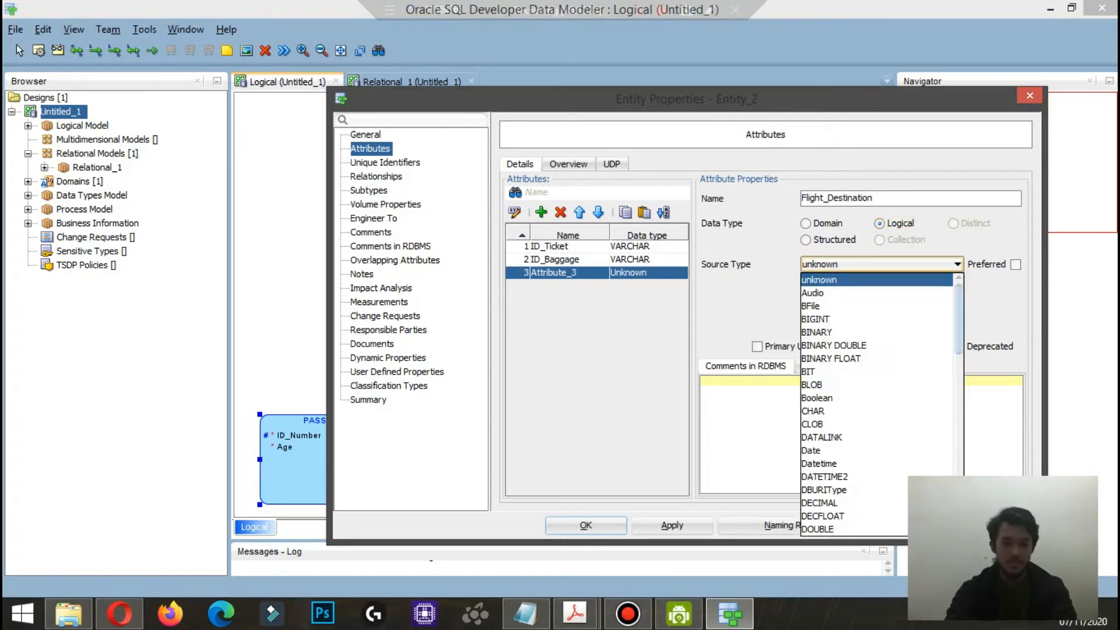
pyautogui.press('Down')
pyautogui.press('Down')
pyautogui.press('Down')
pyautogui.press('Down')
pyautogui.press('Down')
pyautogui.press('Down')
pyautogui.press('Down')
pyautogui.press('Down')
pyautogui.press('Down')
pyautogui.press('Return')
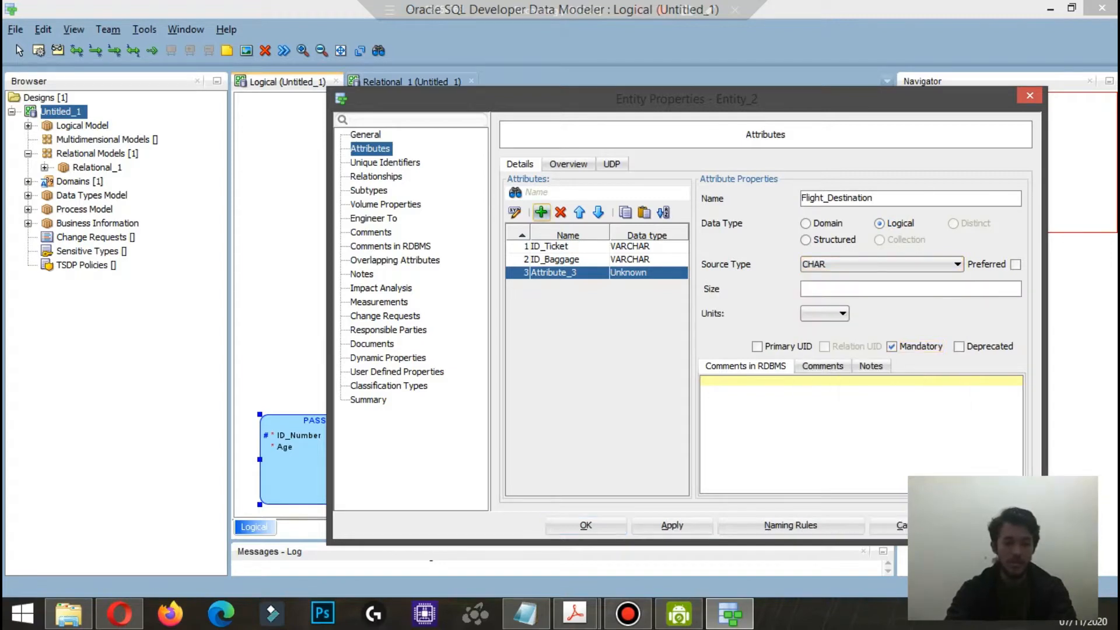
# Step: Add a mandatory Flight_Date attribute with logical type Datetime to the TICKET entity
pyautogui.click(542, 213)
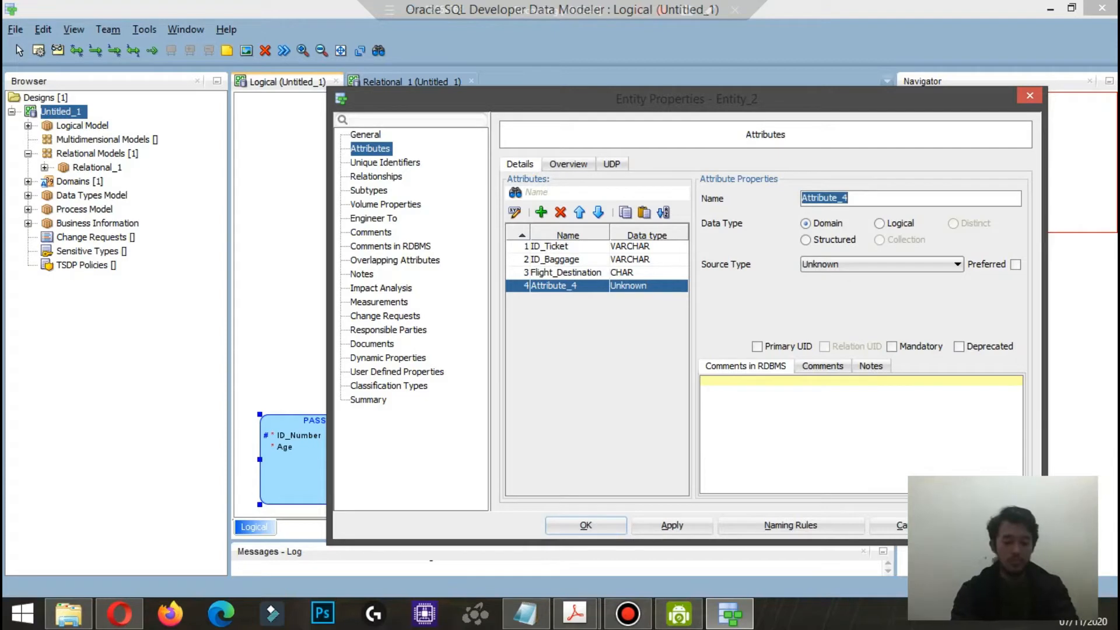
pyautogui.write('Flight')
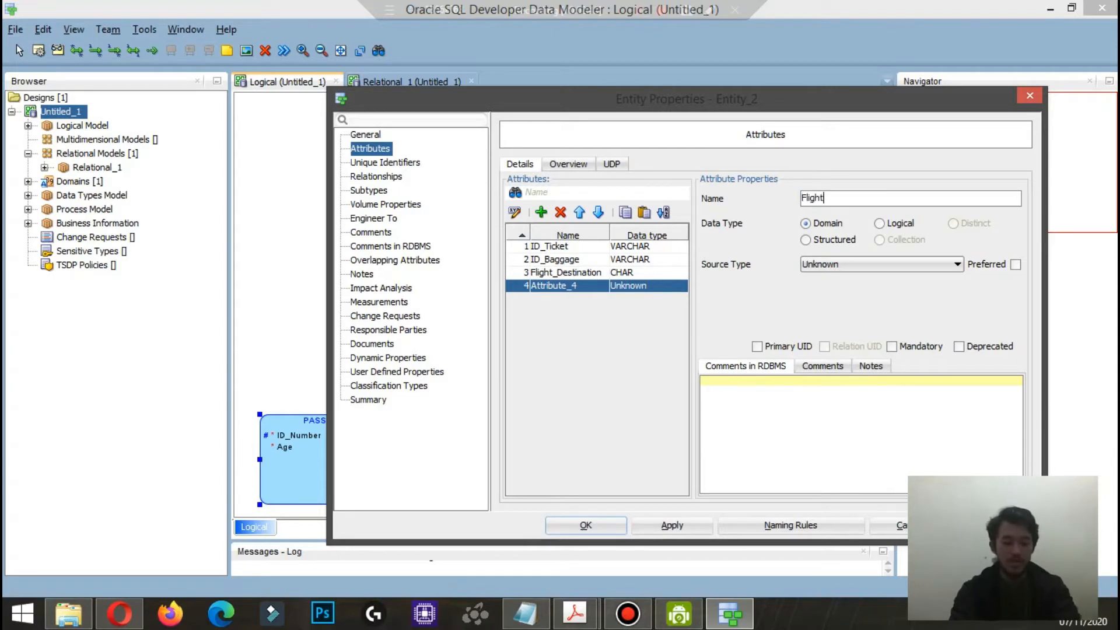
pyautogui.write('_Date')
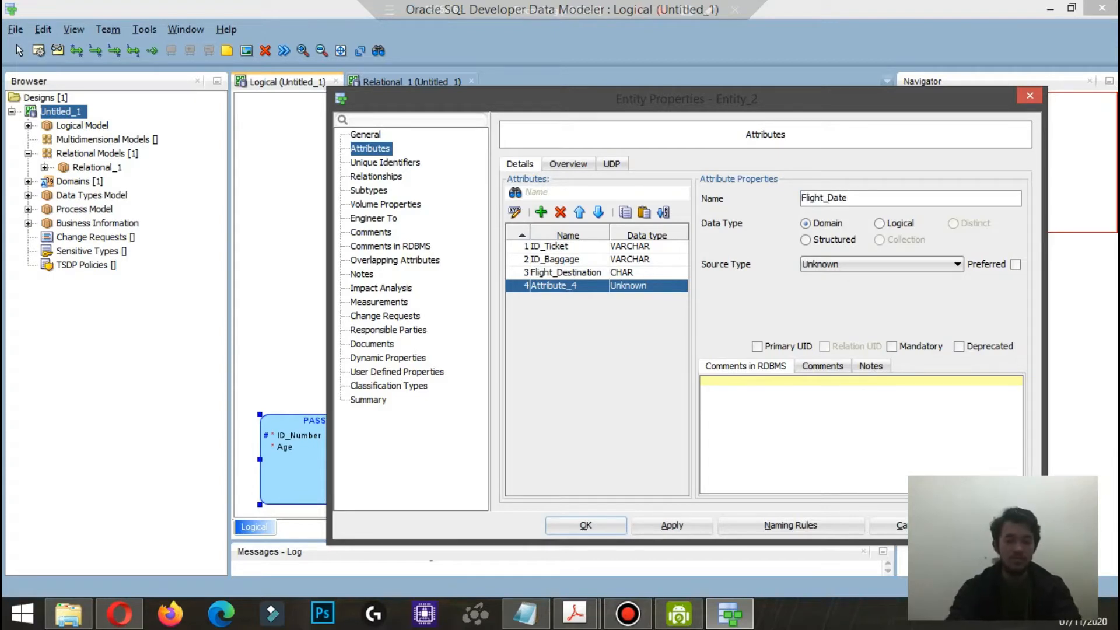
pyautogui.click(884, 223)
pyautogui.click(882, 264)
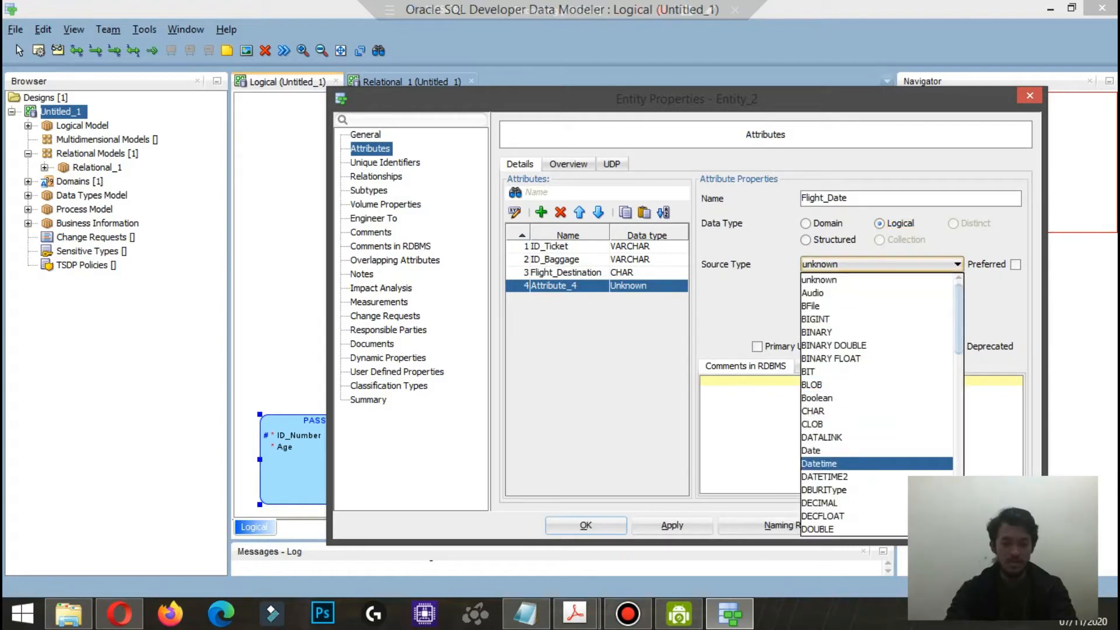
pyautogui.press('Return')
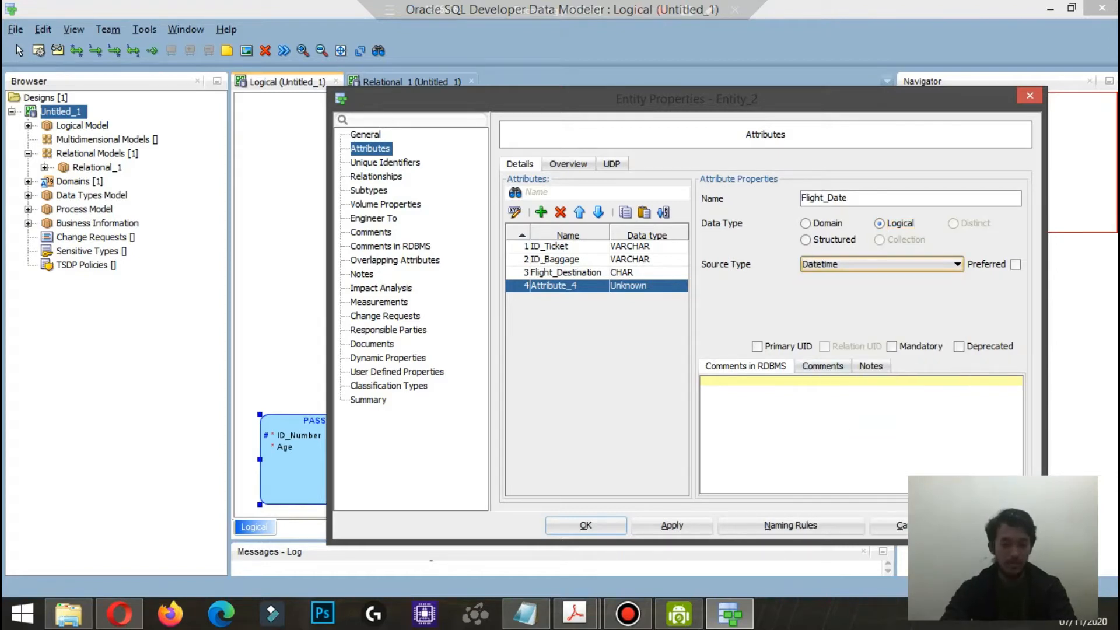
pyautogui.click(892, 346)
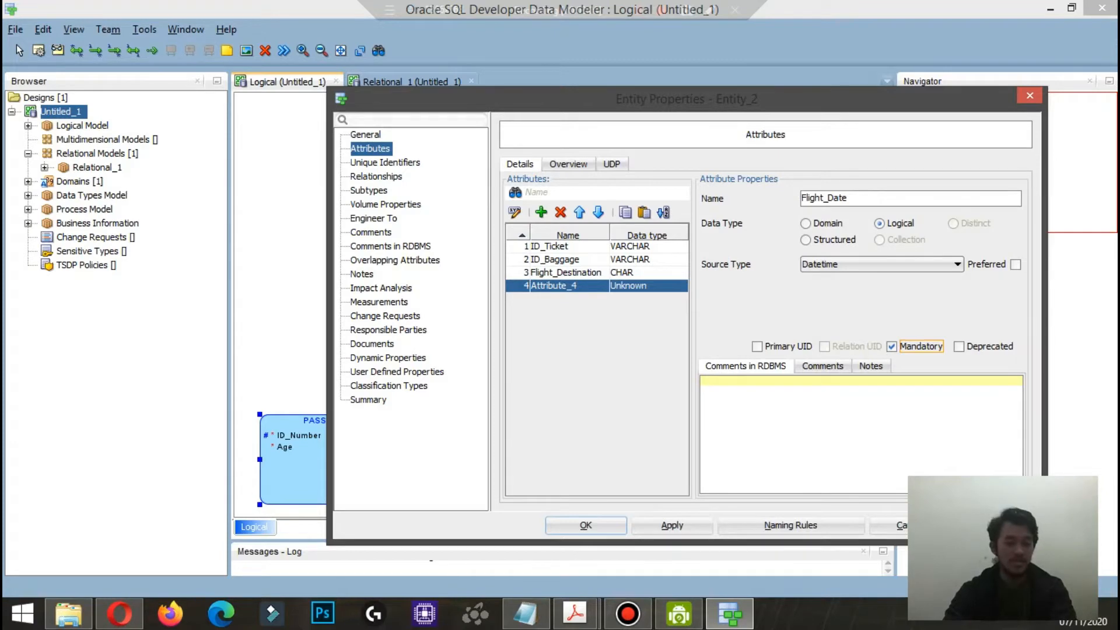
# Step: Add a unique identifier named BAGGAGE to TICKET and assign the ID_Baggage attribute to it
pyautogui.click(385, 163)
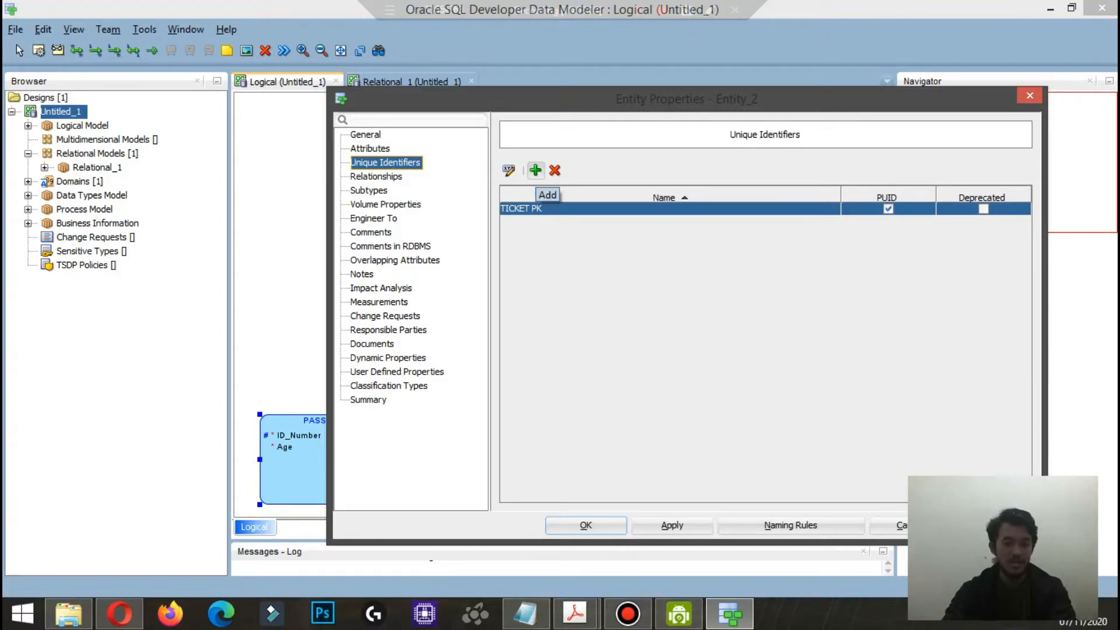
pyautogui.click(536, 171)
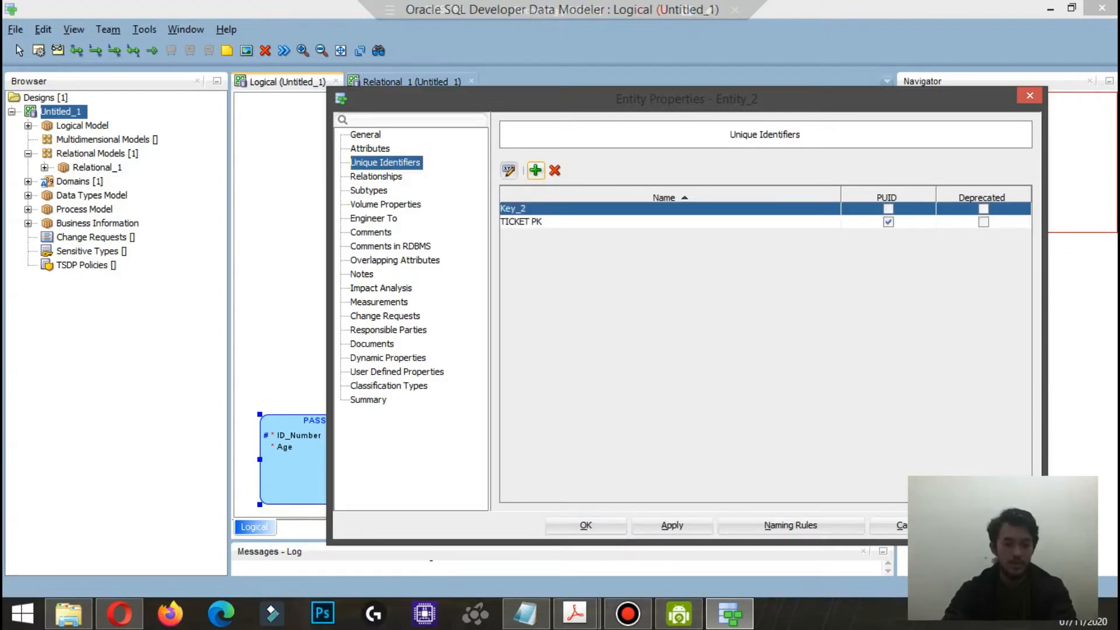
pyautogui.doubleClick(534, 209)
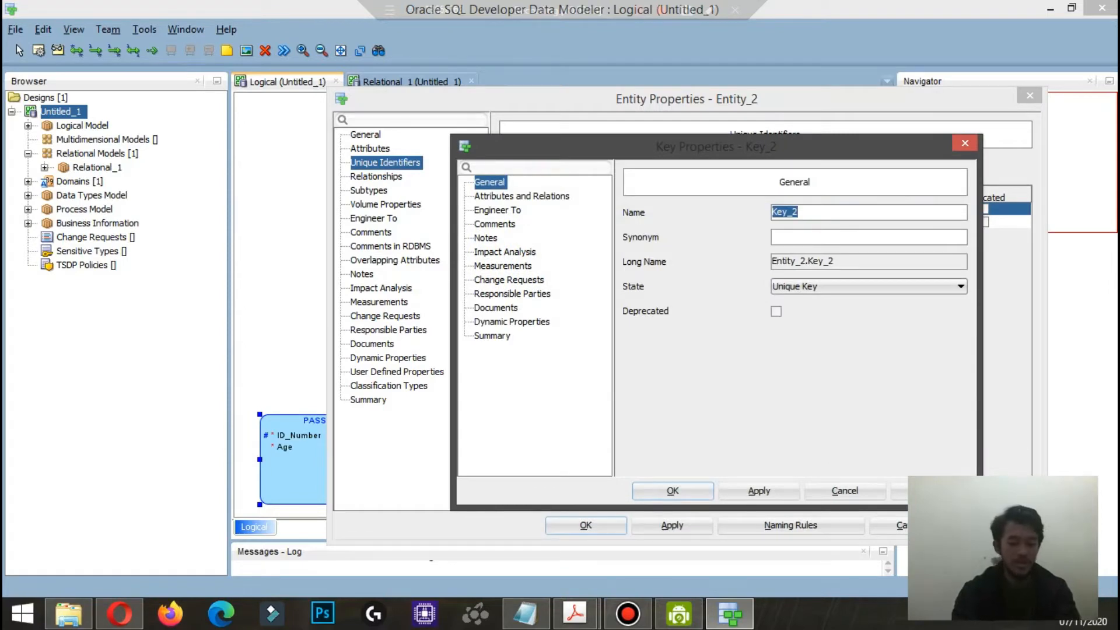
pyautogui.write('BAGGAG')
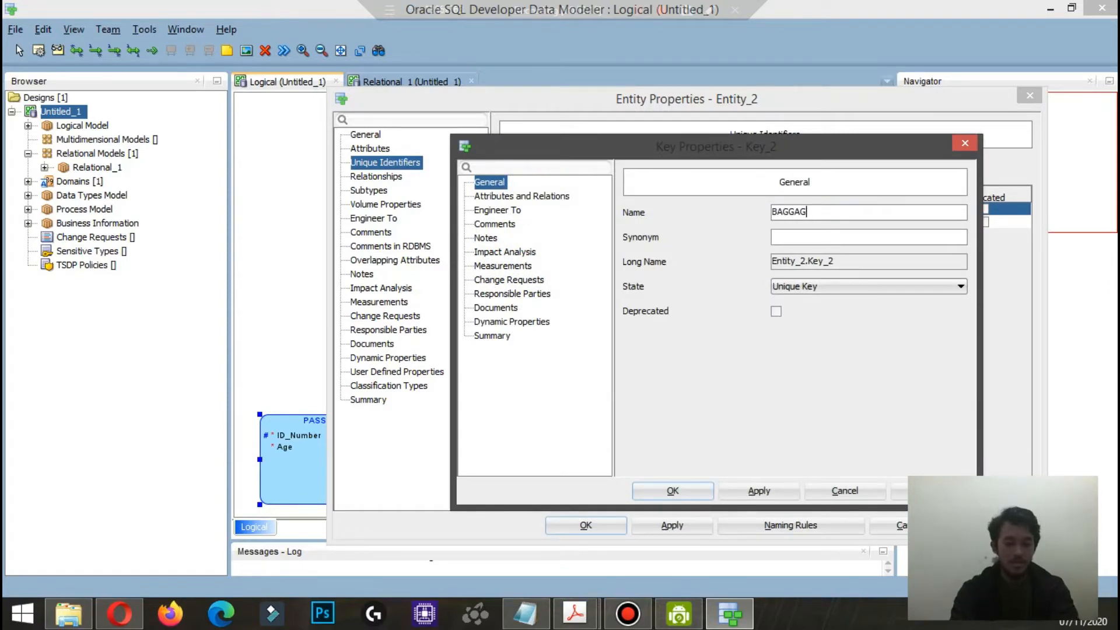
pyautogui.write('E')
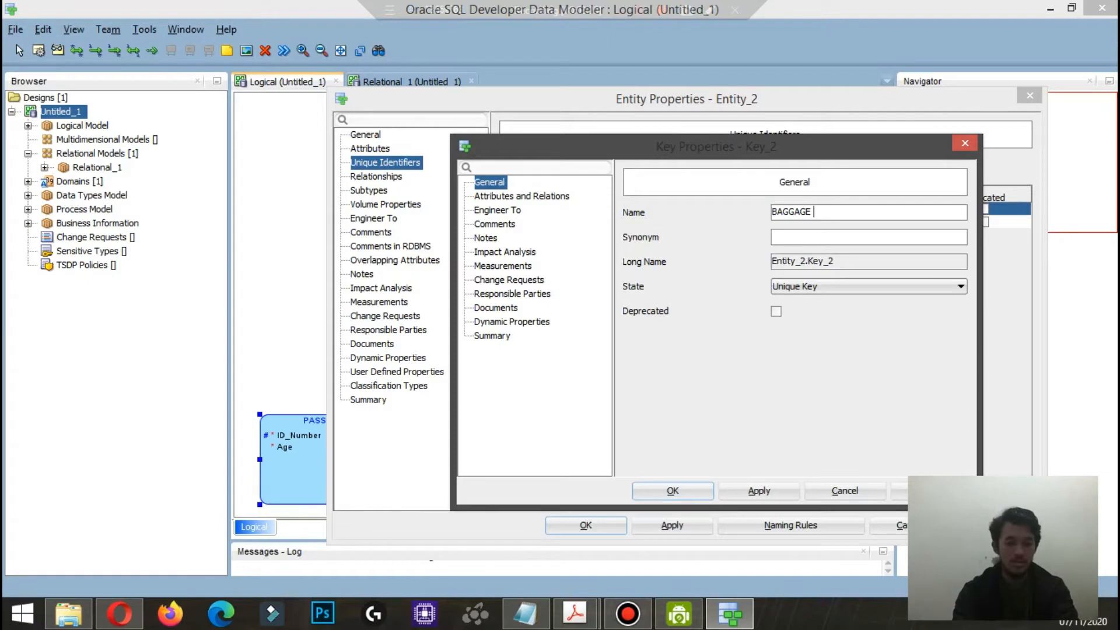
pyautogui.click(522, 197)
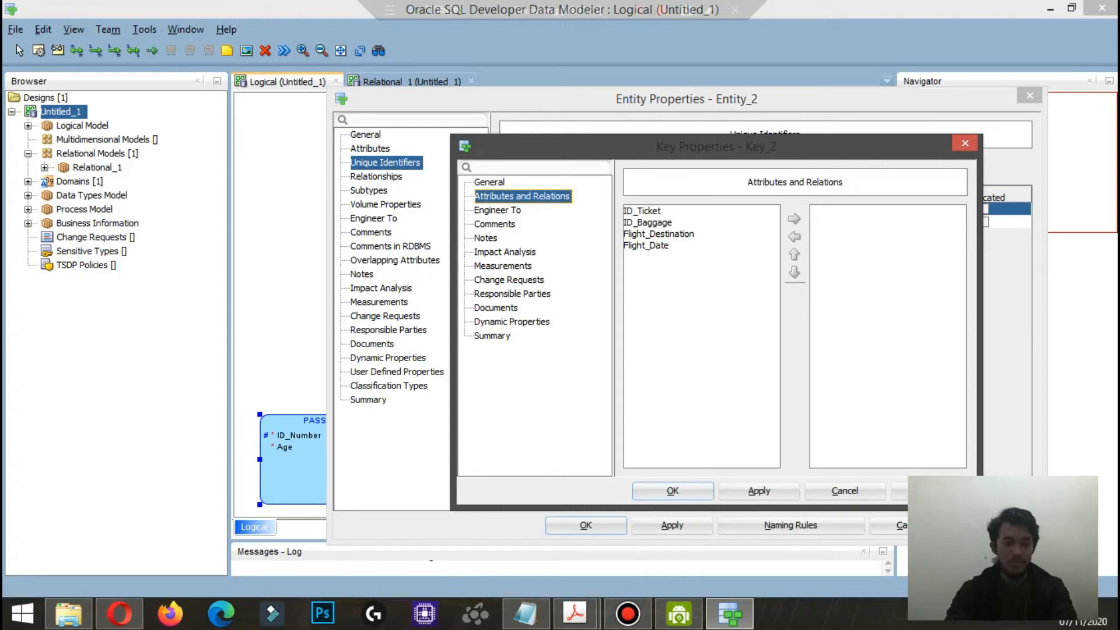
pyautogui.click(648, 223)
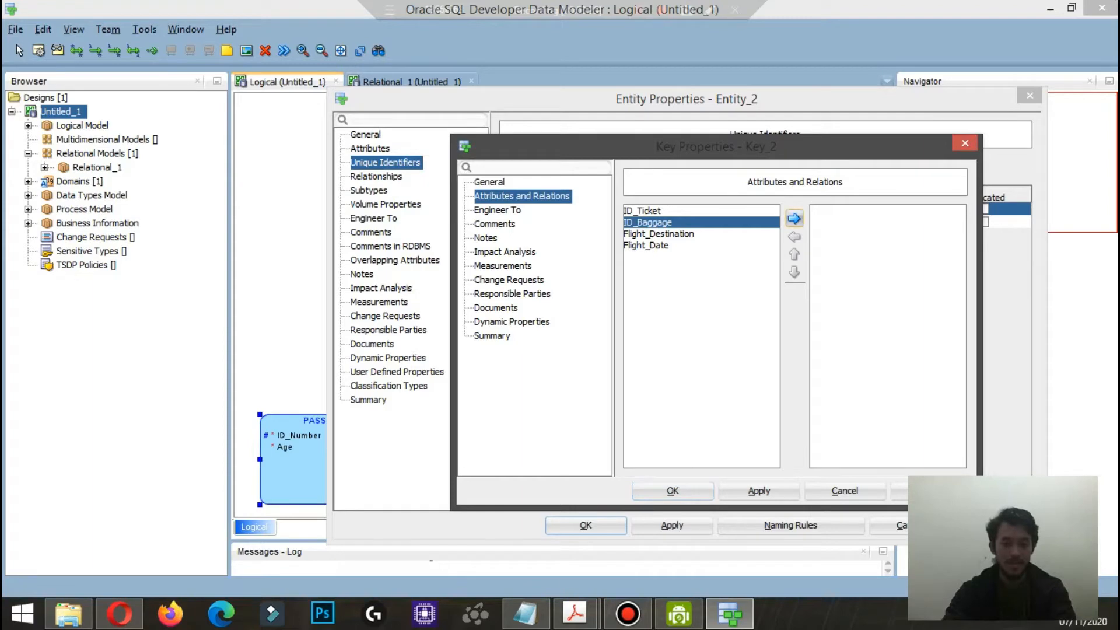
pyautogui.click(794, 219)
pyautogui.click(673, 490)
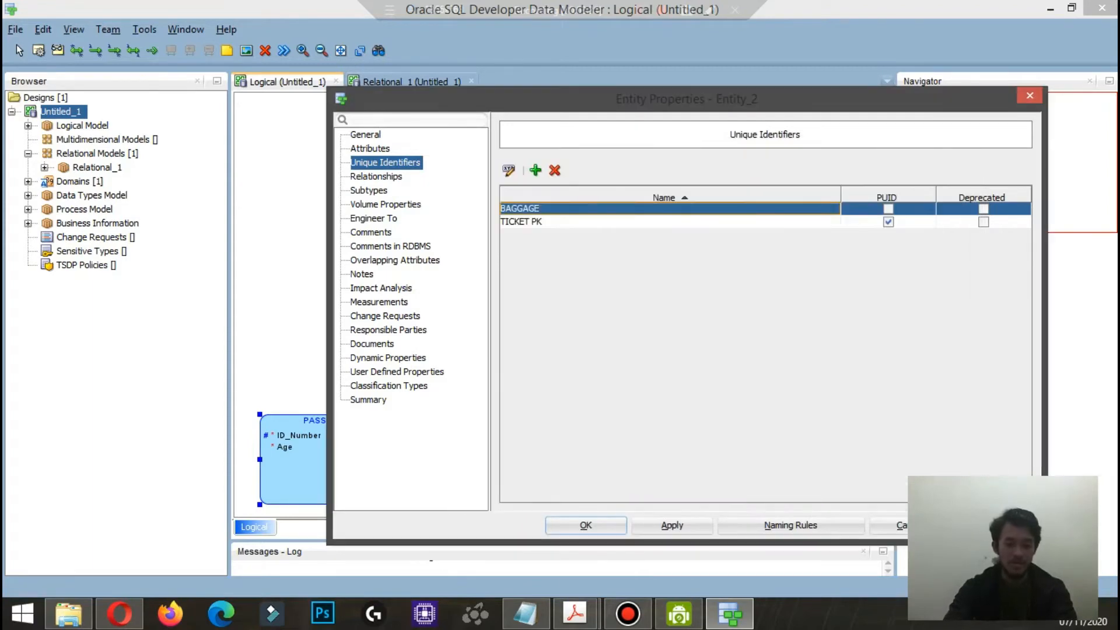
# Step: Rename the BAGGAGE unique identifier to BAGGAGE SK and accept the TICKET entity's properties
pyautogui.click(508, 171)
pyautogui.click(490, 182)
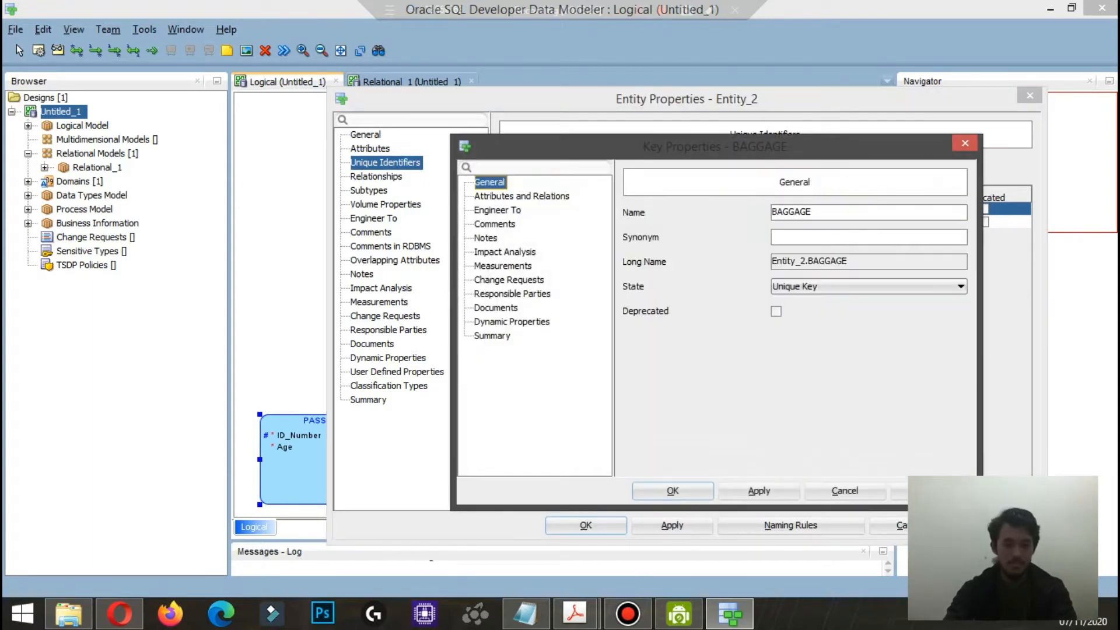
pyautogui.click(815, 213)
pyautogui.write('SK')
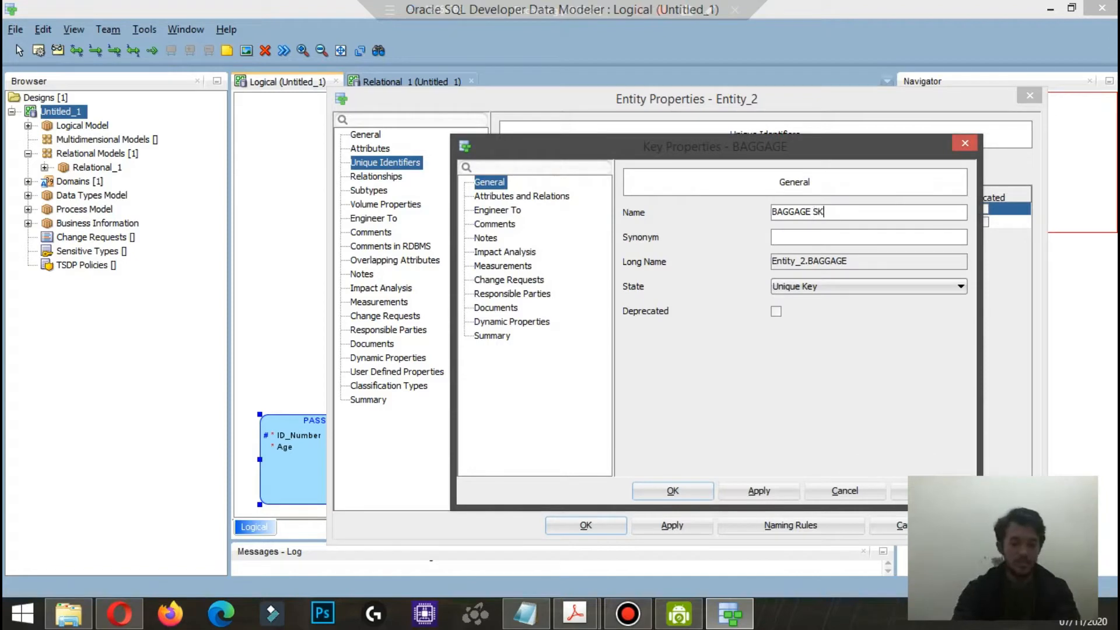
pyautogui.click(672, 491)
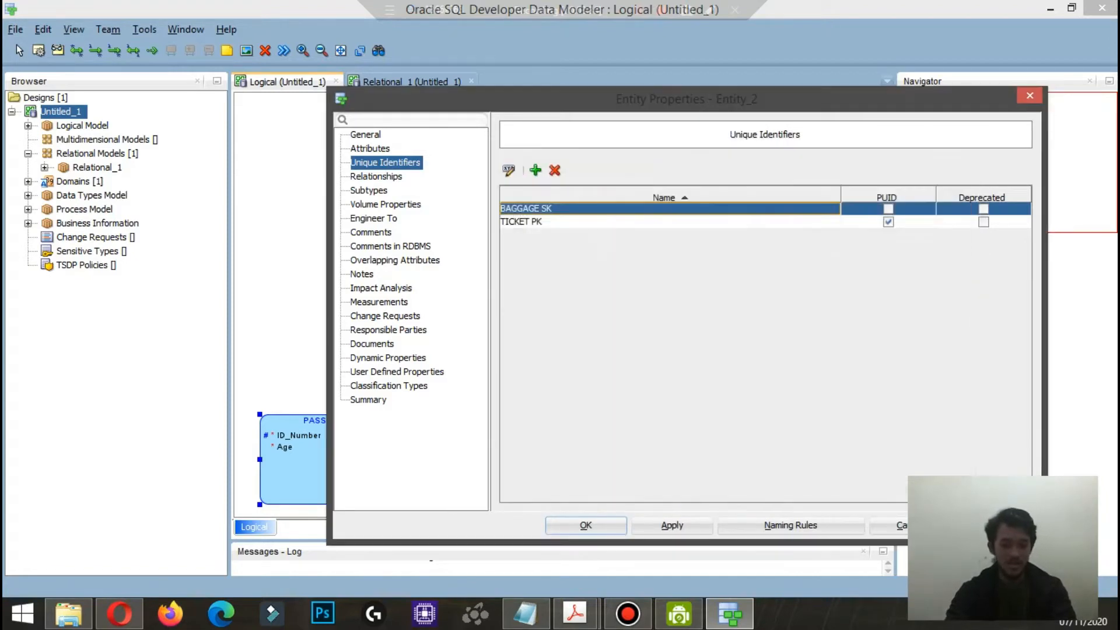
pyautogui.click(586, 525)
# Step: Move the TICKET entity to the diagram's upper left above PASSENGER and create a new staff entity in the upper right area
pyautogui.moveTo(539, 146); pyautogui.dragTo(333, 135)
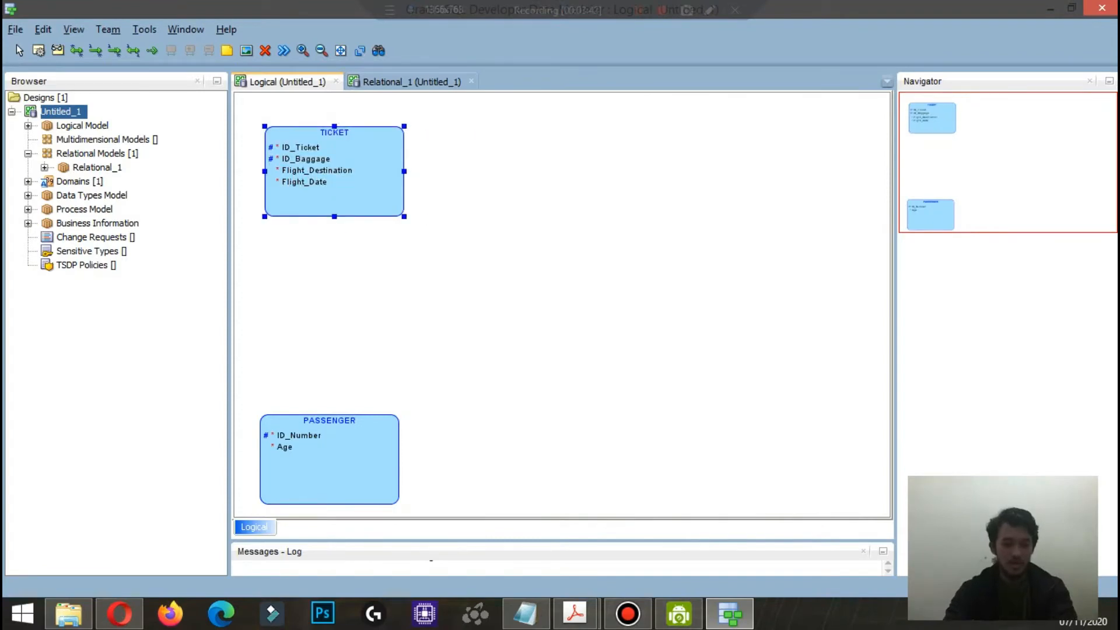
pyautogui.click(684, 201)
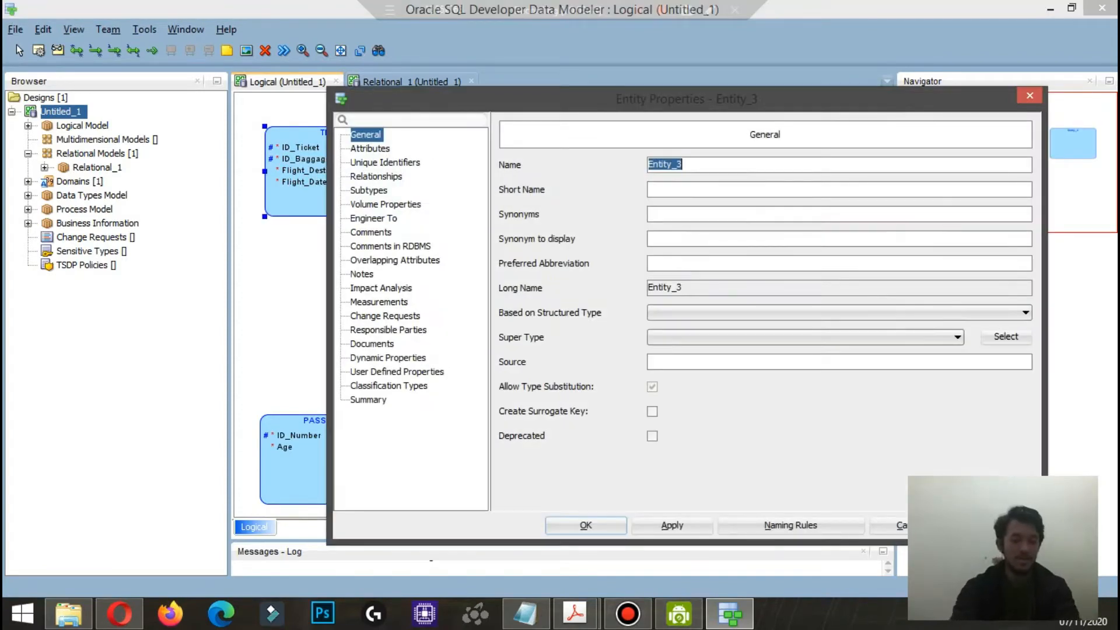
pyautogui.write('st')
pyautogui.press('BackSpace')
pyautogui.press('BackSpace')
pyautogui.write('STAFF')
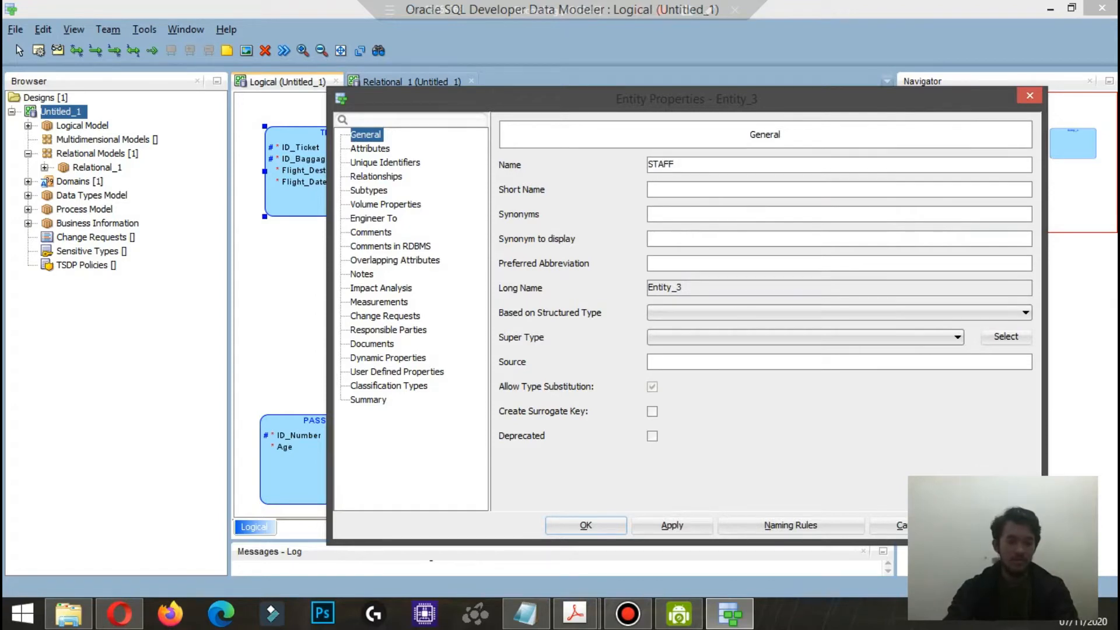
# Step: Add an ID_Staff attribute with logical type VARCHAR to the staff entity and mark it as primary UID
pyautogui.click(370, 149)
pyautogui.click(541, 212)
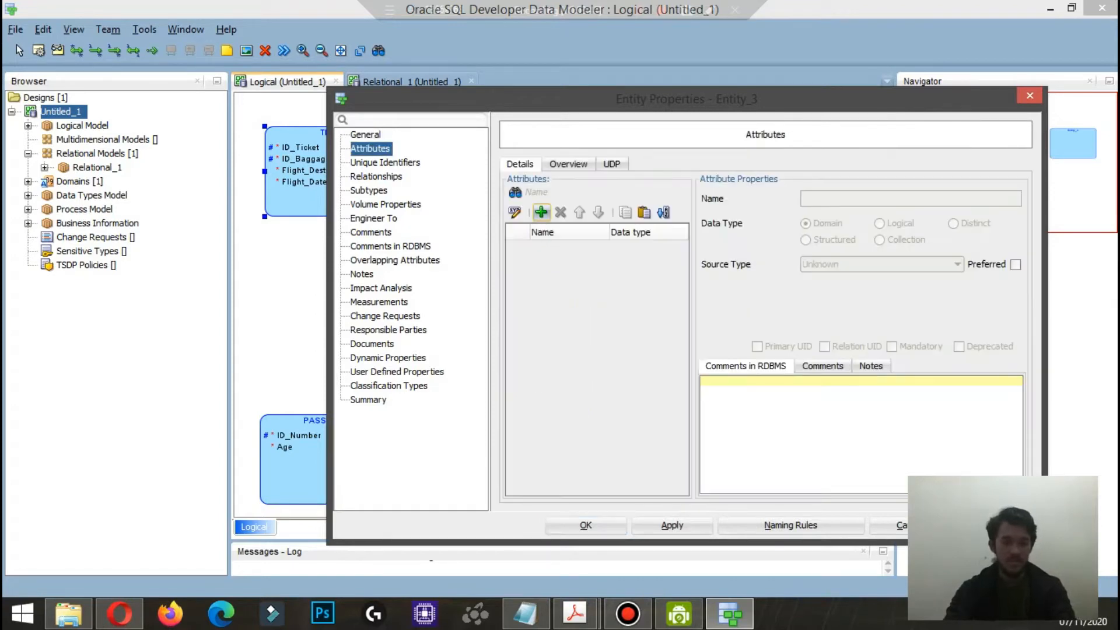
pyautogui.write('ID')
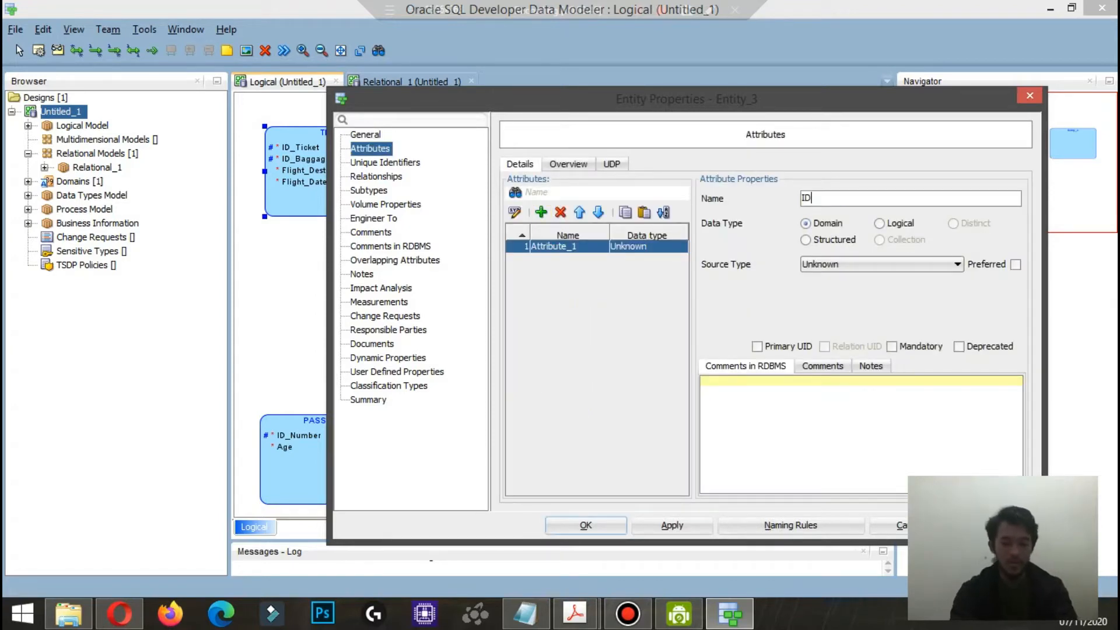
pyautogui.write('_Staff')
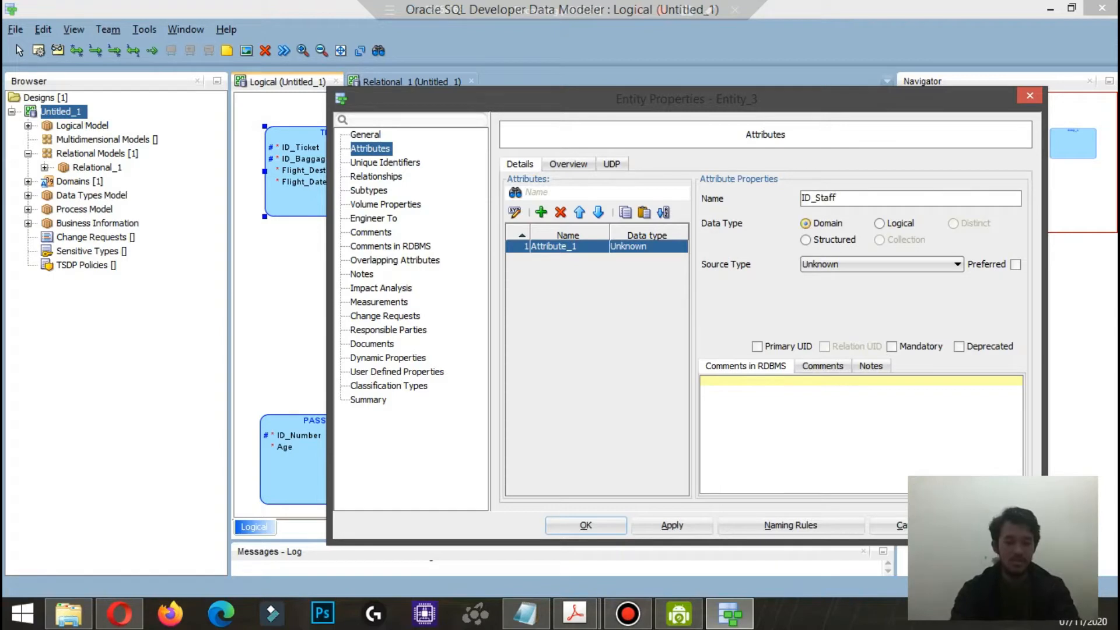
pyautogui.click(879, 224)
pyautogui.click(882, 264)
pyautogui.scroll(-15, 877, 438)
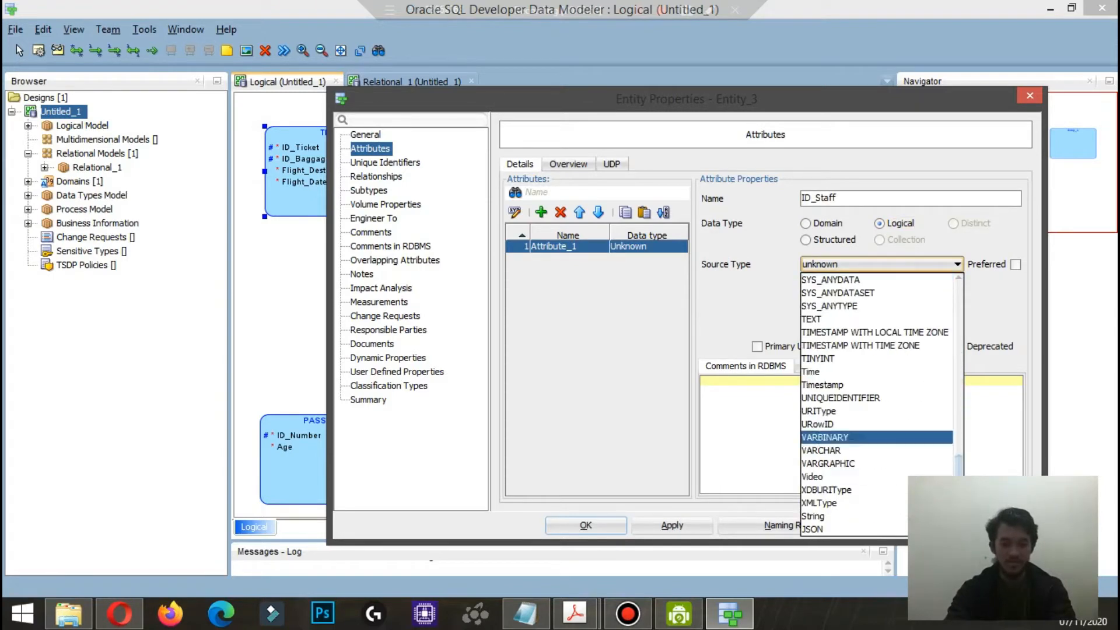
pyautogui.click(820, 450)
pyautogui.click(757, 346)
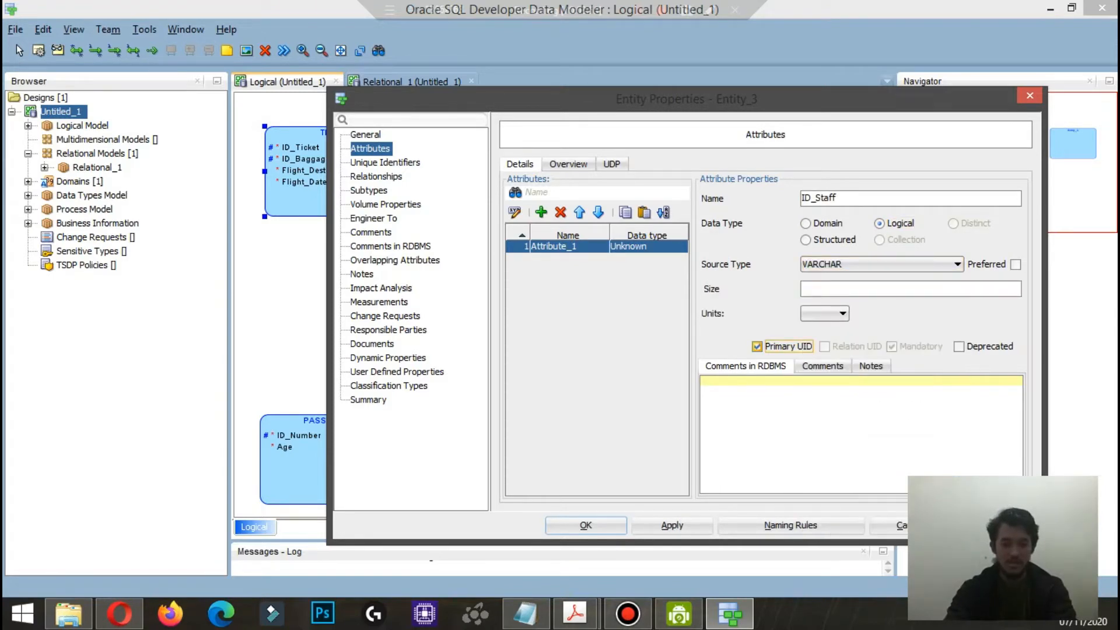
# Step: Add a Qualification attribute with logical type VARCHAR to the staff entity
pyautogui.click(542, 213)
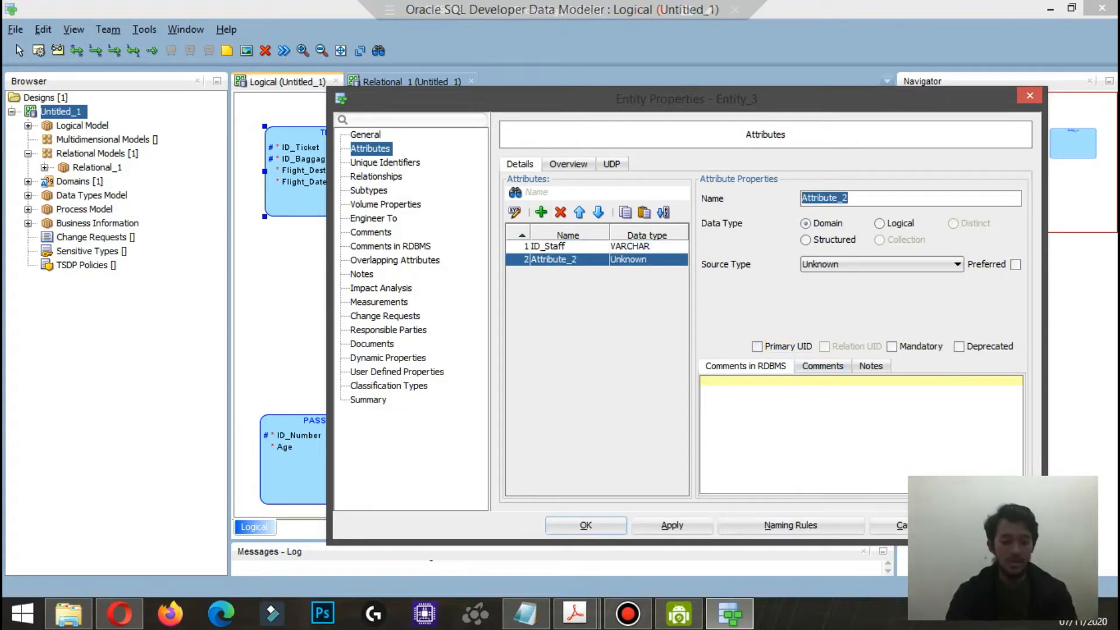
pyautogui.write('Start')
pyautogui.press('BackSpace')
pyautogui.press('BackSpace')
pyautogui.press('BackSpace')
pyautogui.press('BackSpace')
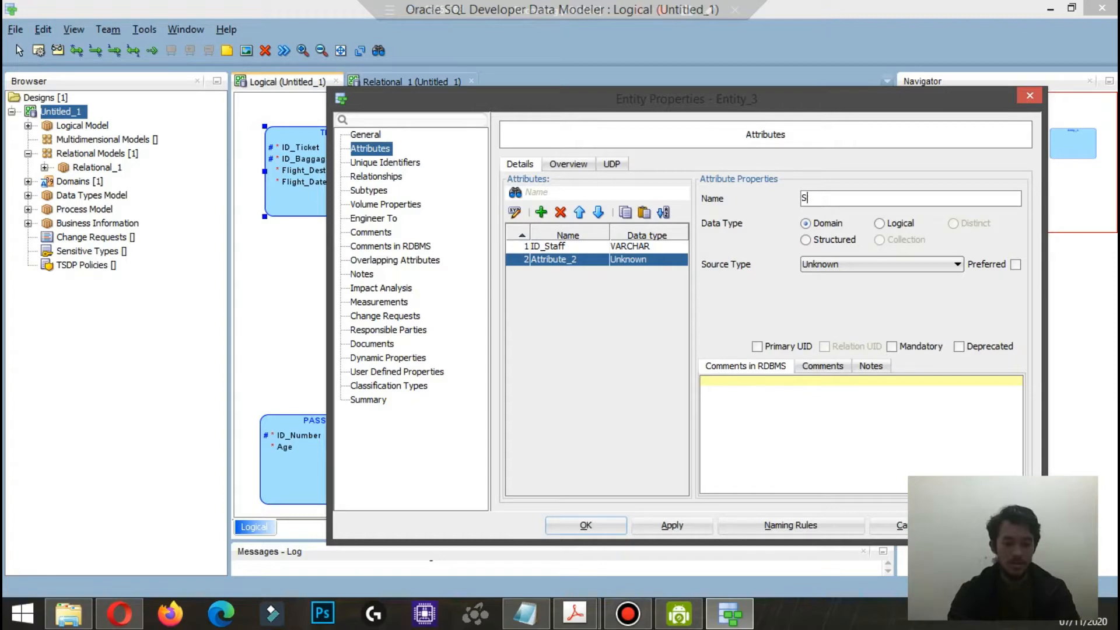
pyautogui.write('Qualifi')
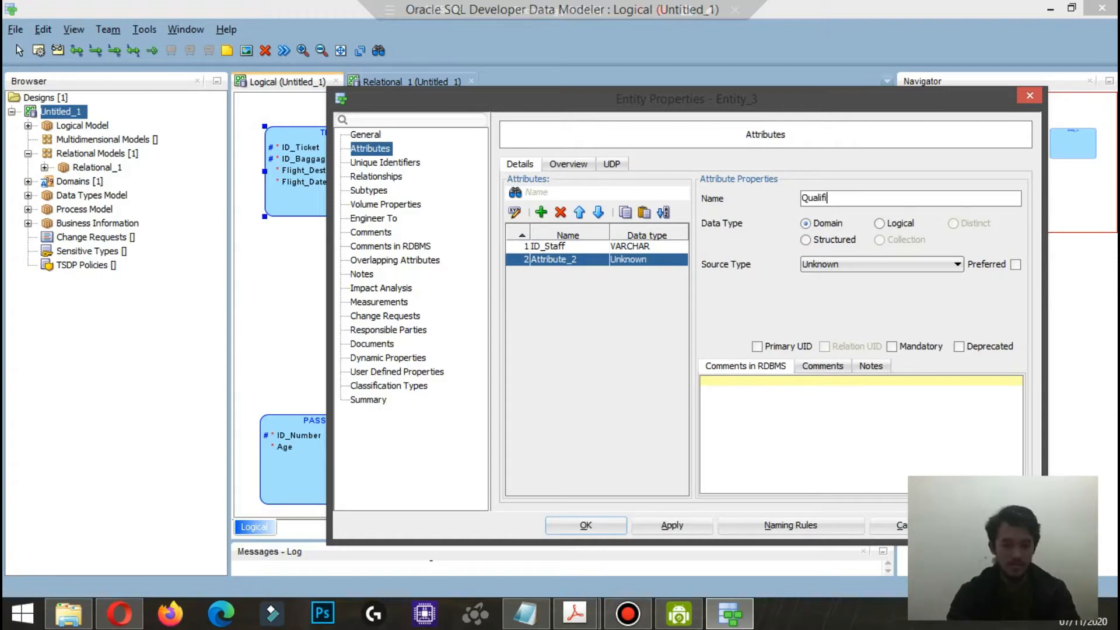
pyautogui.write('cation')
pyautogui.click(896, 223)
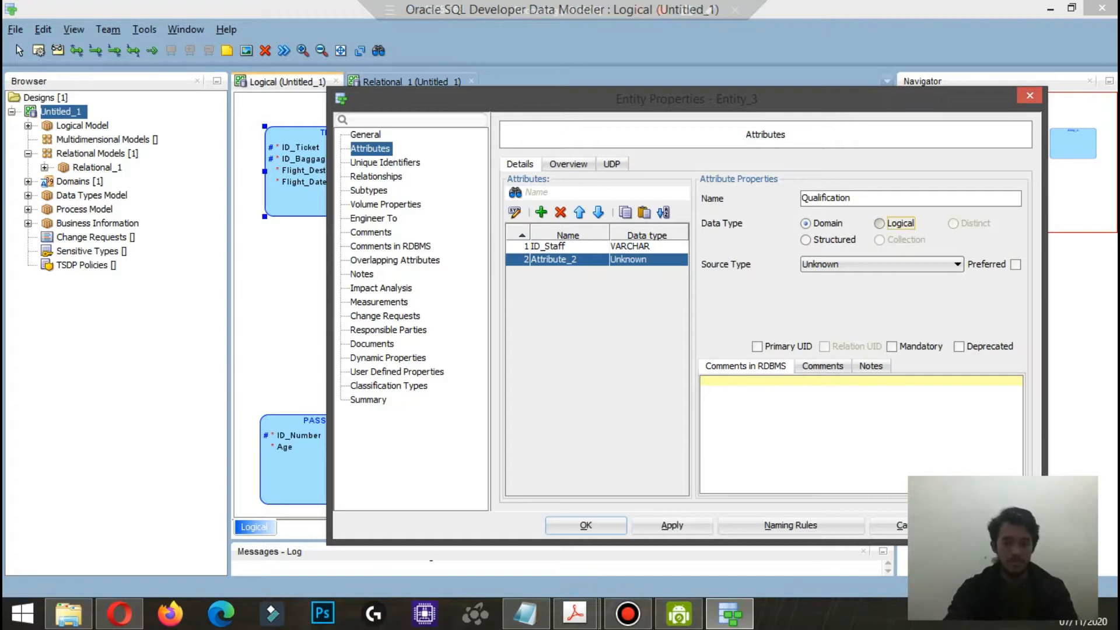
pyautogui.click(882, 264)
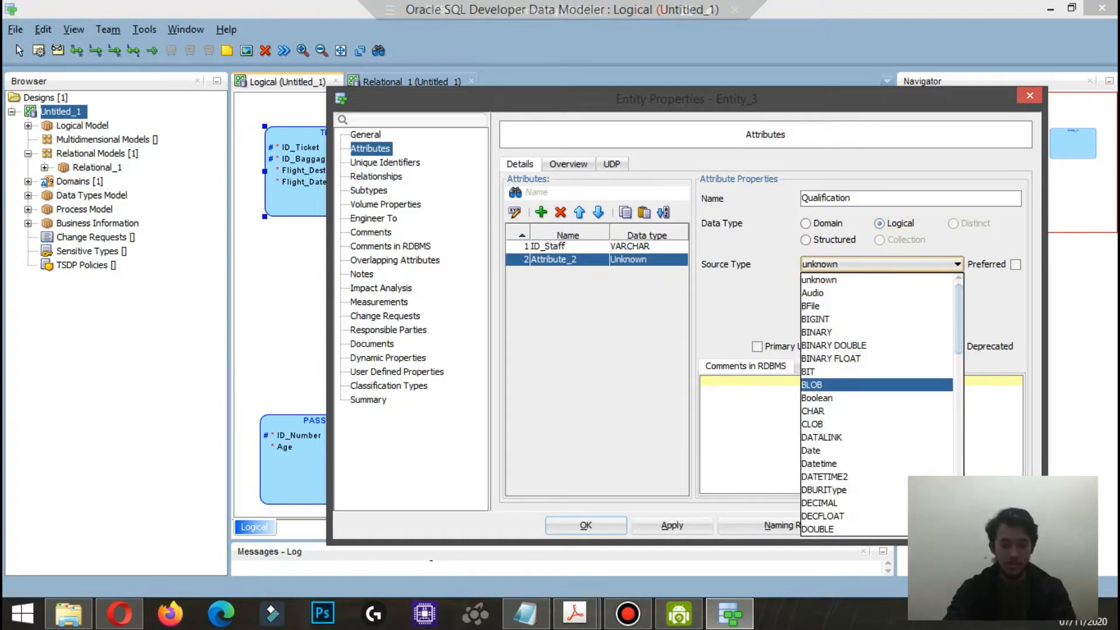
pyautogui.scroll(-6, 878, 403)
pyautogui.scroll(-8, 878, 402)
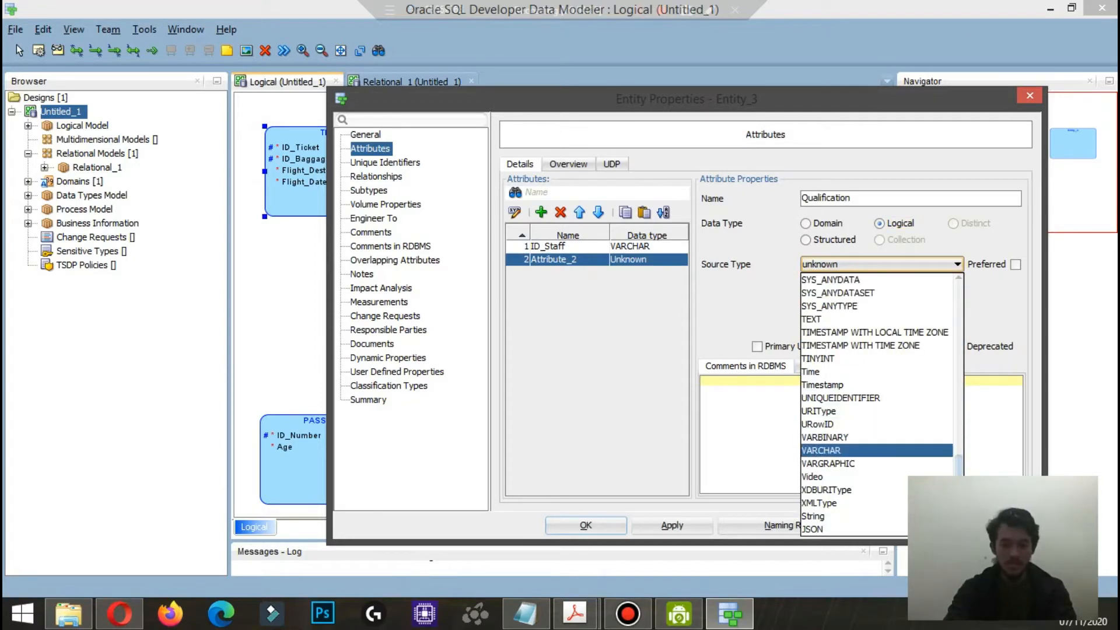
pyautogui.click(828, 449)
# Step: Add a mandatory Start_Contract attribute with logical type Datetime to the staff entity
pyautogui.click(541, 213)
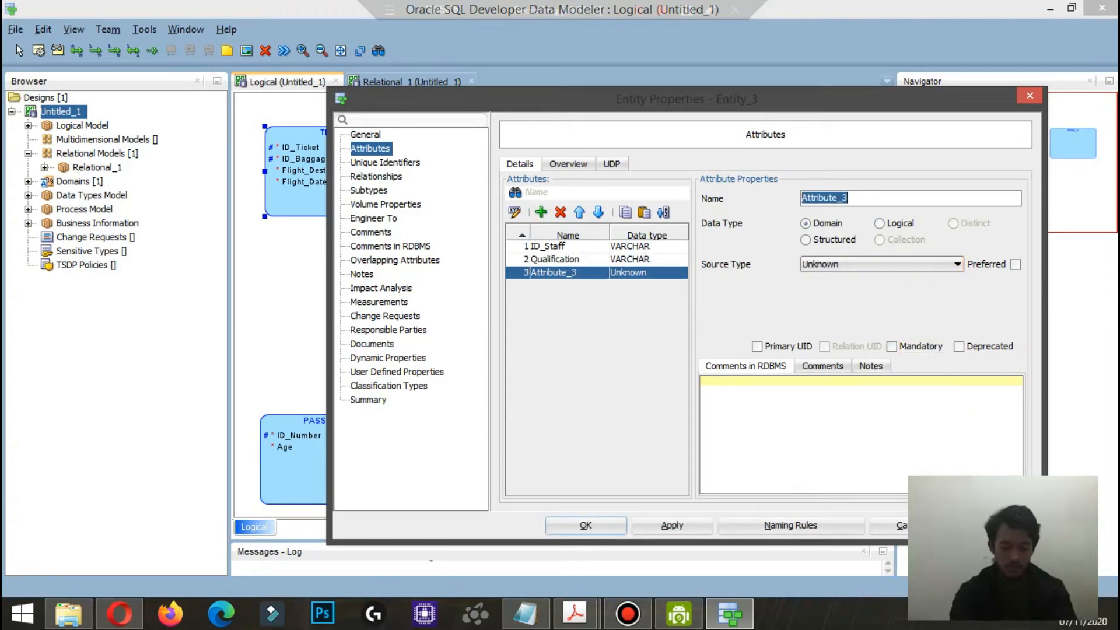
pyautogui.write('Start')
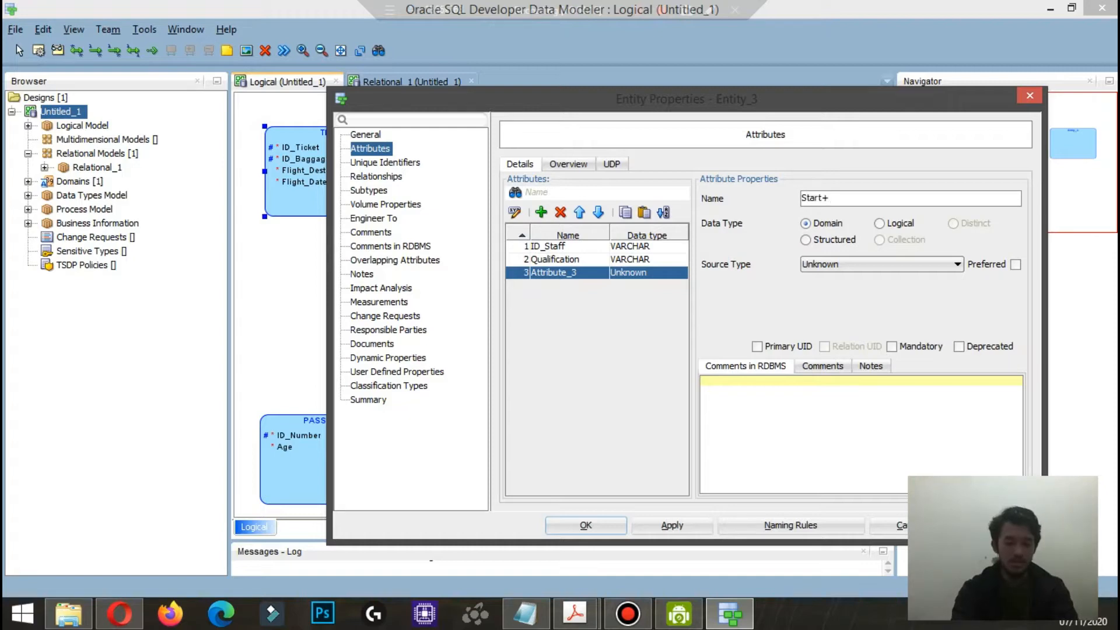
pyautogui.write('_Contracct')
pyautogui.press('BackSpace')
pyautogui.press('BackSpace')
pyautogui.write('t')
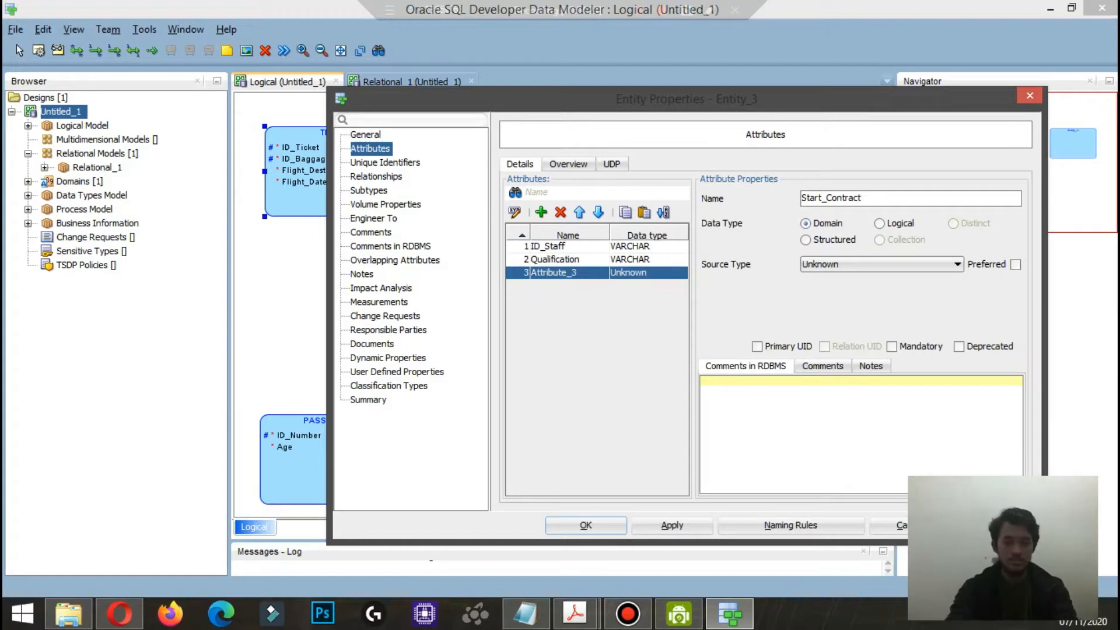
pyautogui.click(880, 223)
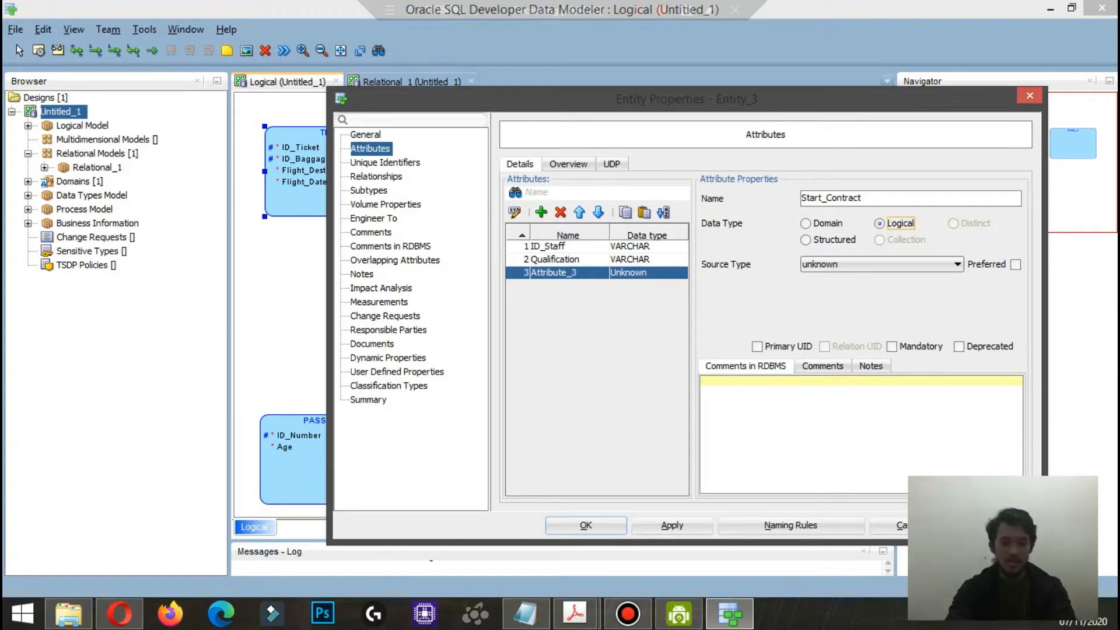
pyautogui.click(882, 265)
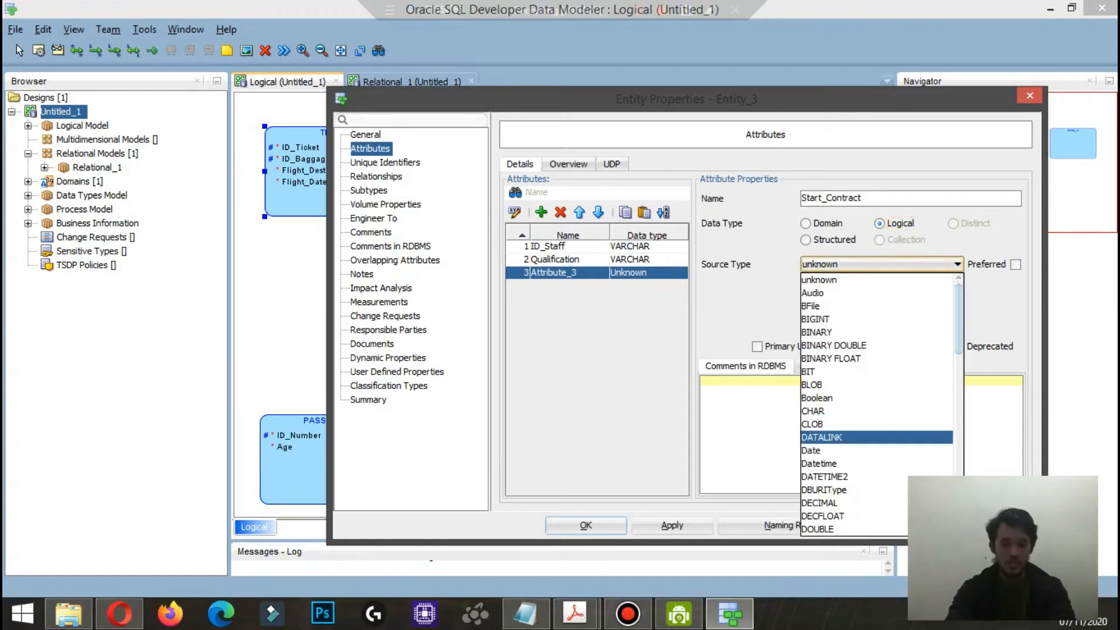
pyautogui.click(834, 463)
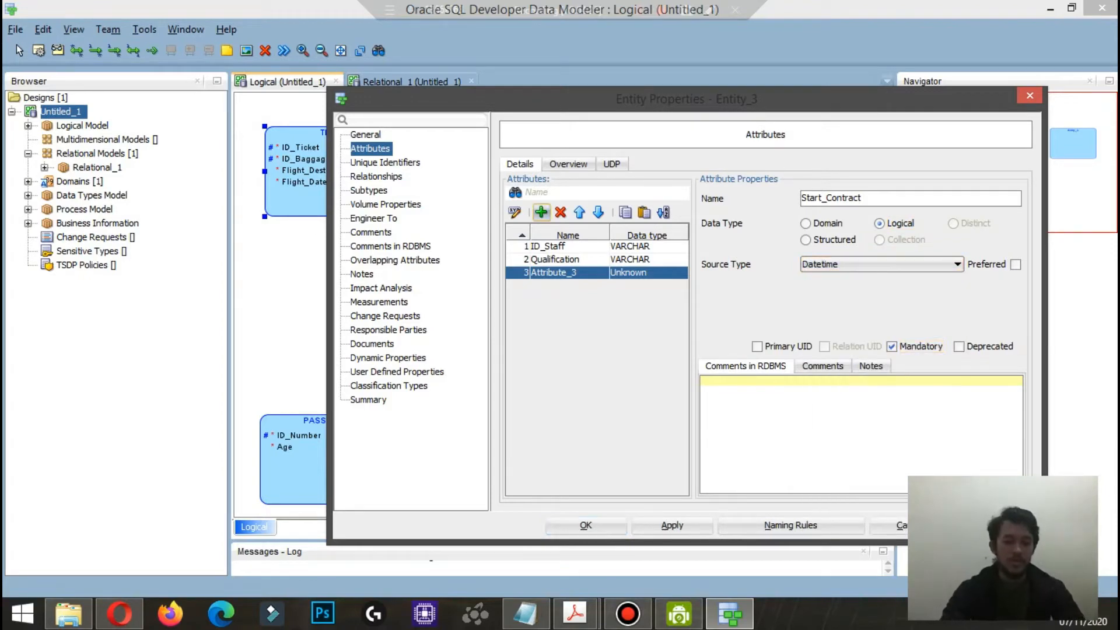
# Step: Add a mandatory End_Contract attribute with logical type Datetime to the staff entity
pyautogui.click(542, 212)
pyautogui.write('End')
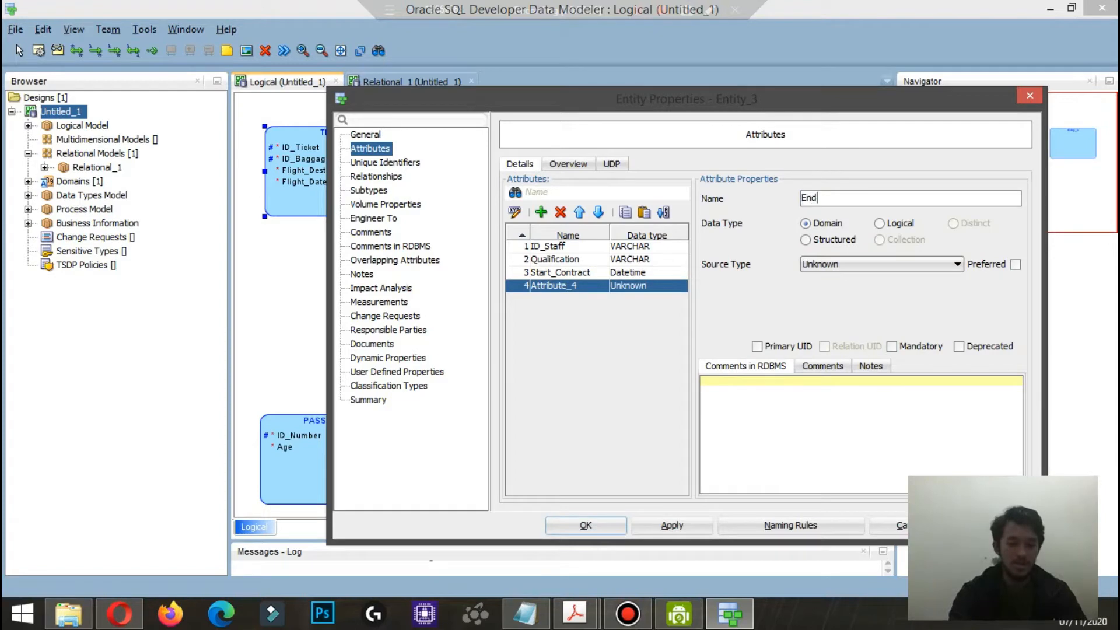
pyautogui.write('_Contract')
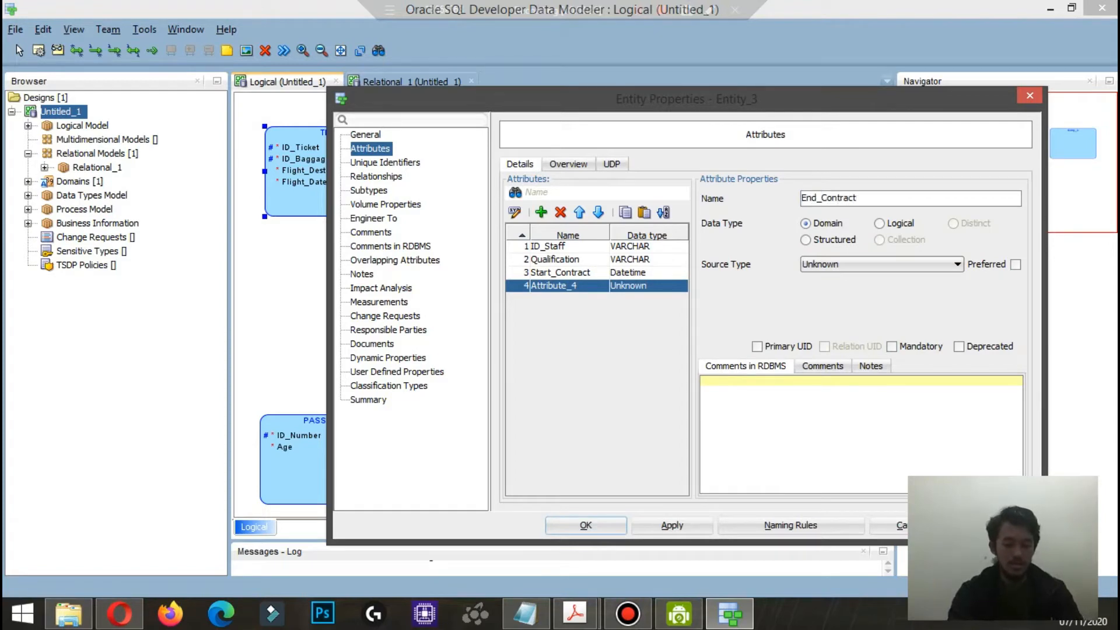
pyautogui.click(879, 224)
pyautogui.click(957, 264)
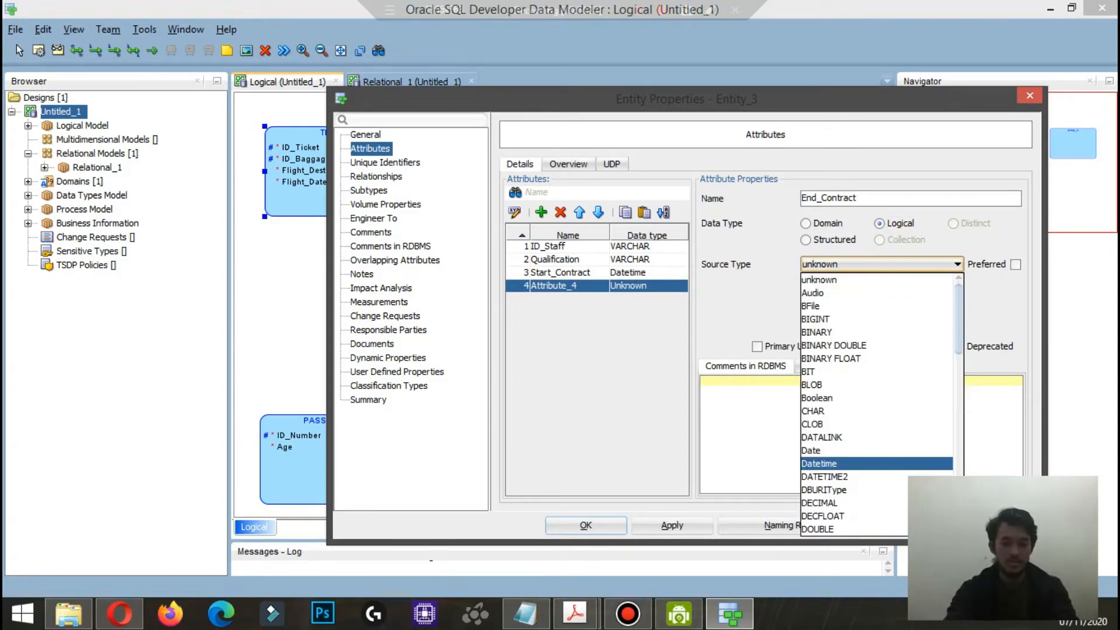
pyautogui.click(846, 463)
pyautogui.click(891, 347)
# Step: Add an optional Contract_Taken attribute with logical type CHAR to the staff entity and accept its properties
pyautogui.click(541, 212)
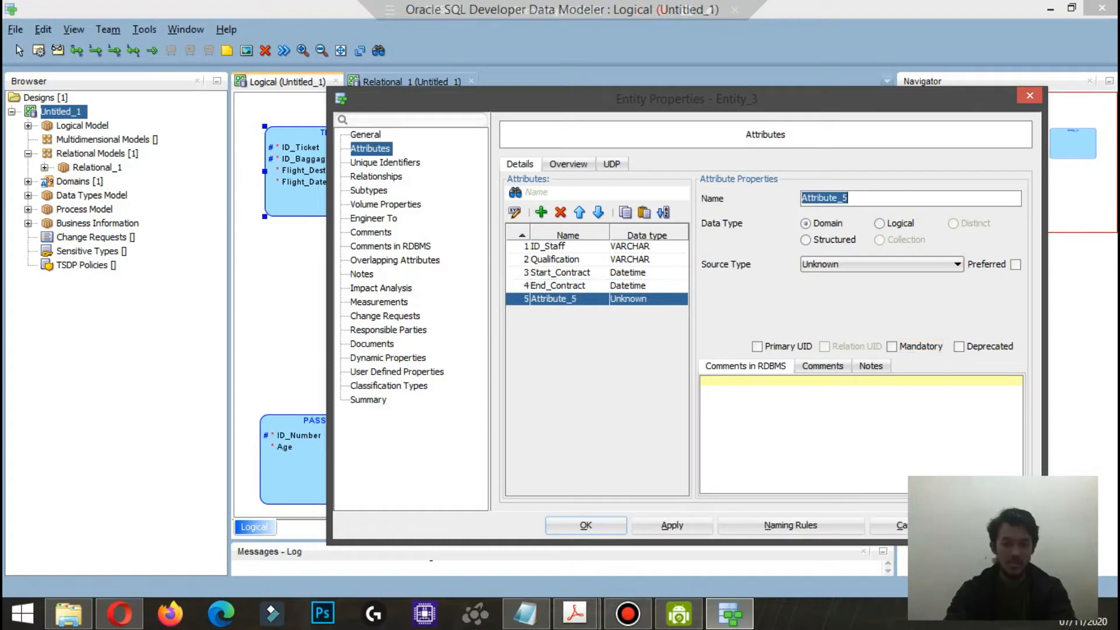
pyautogui.write('Contr')
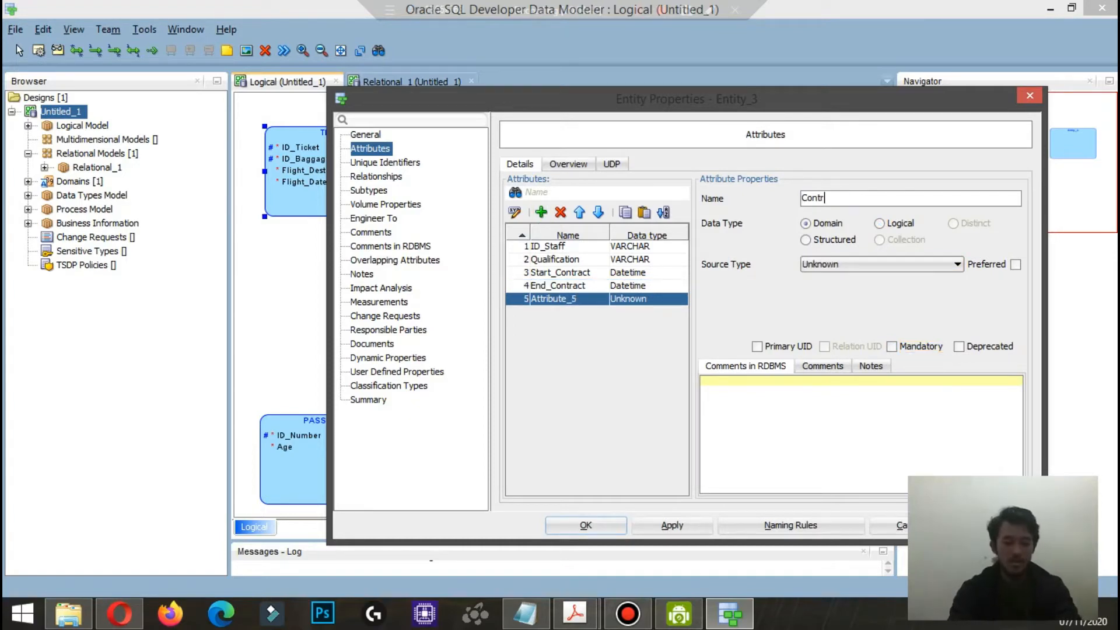
pyautogui.write('act_Taken')
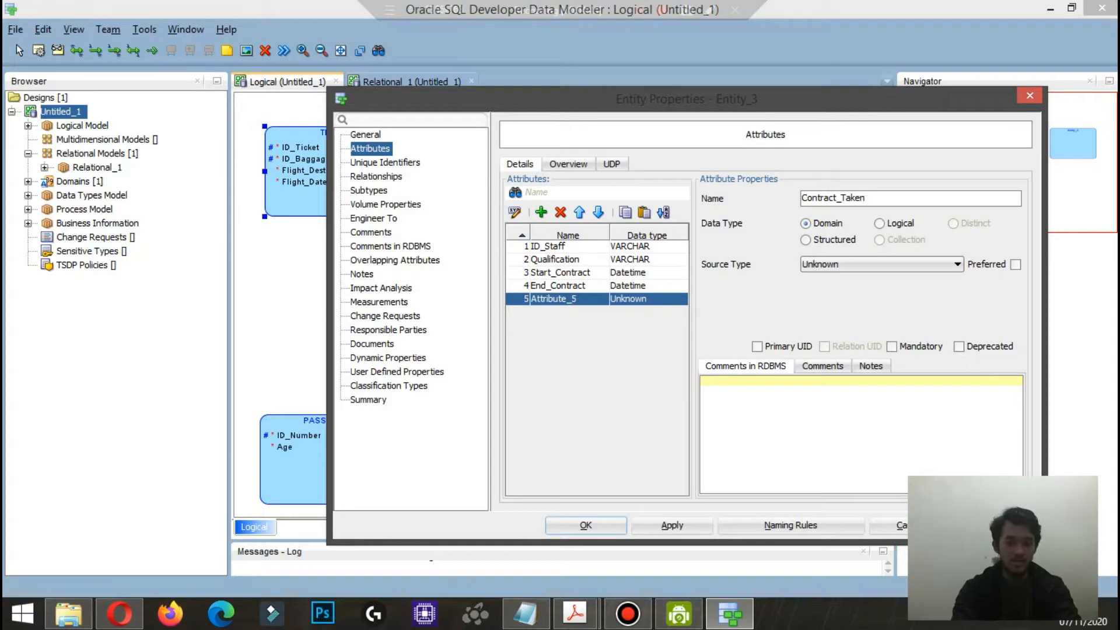
pyautogui.click(880, 223)
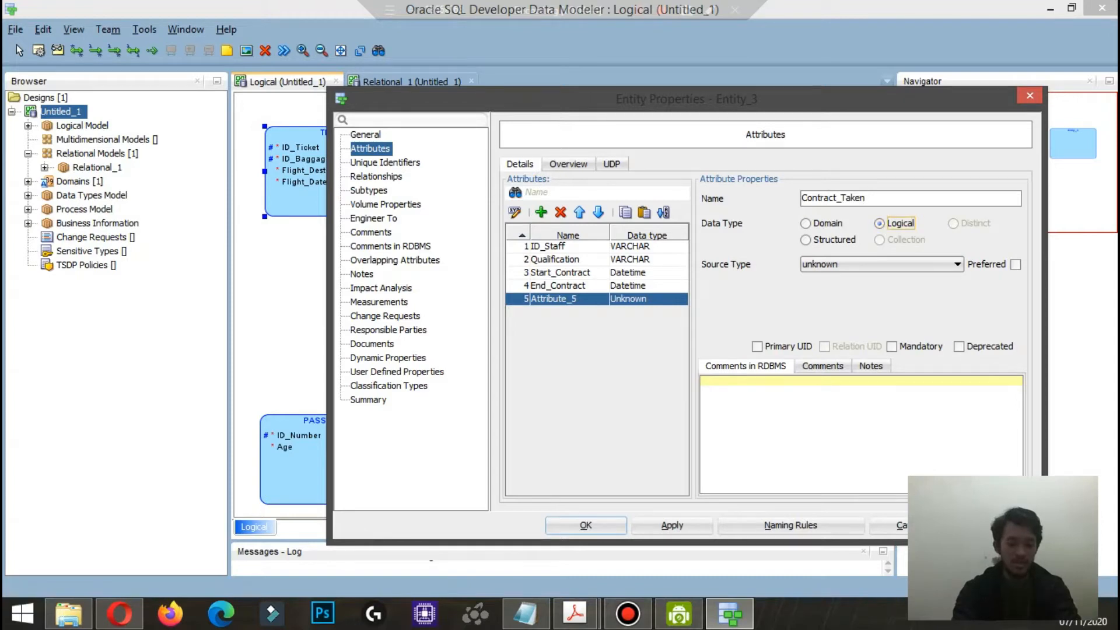
pyautogui.click(882, 264)
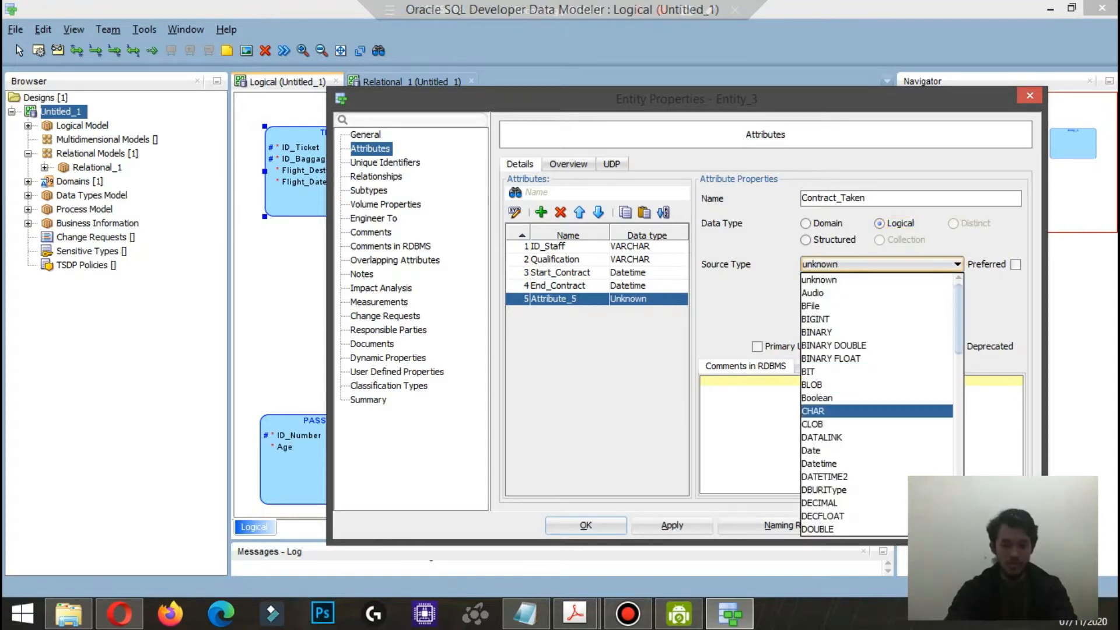
pyautogui.click(840, 412)
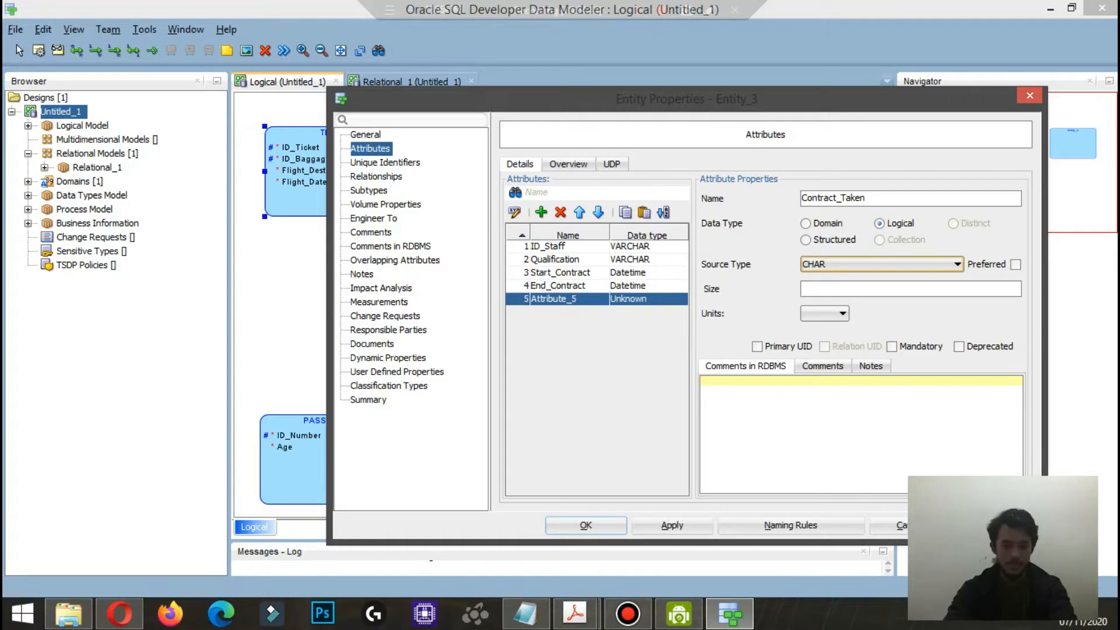
pyautogui.click(586, 525)
# Step: Move the STAFF entity beside TICKET and create a new entity named TICKET_SERVICE to the lower right of STAFF
pyautogui.moveTo(755, 247); pyautogui.dragTo(546, 168)
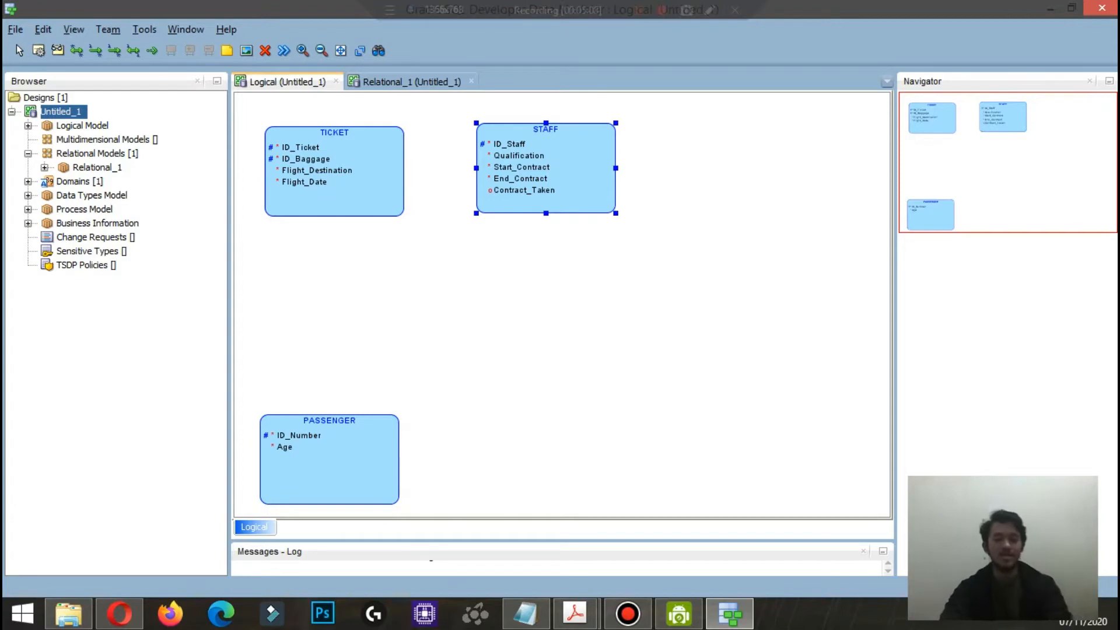
pyautogui.click(739, 234)
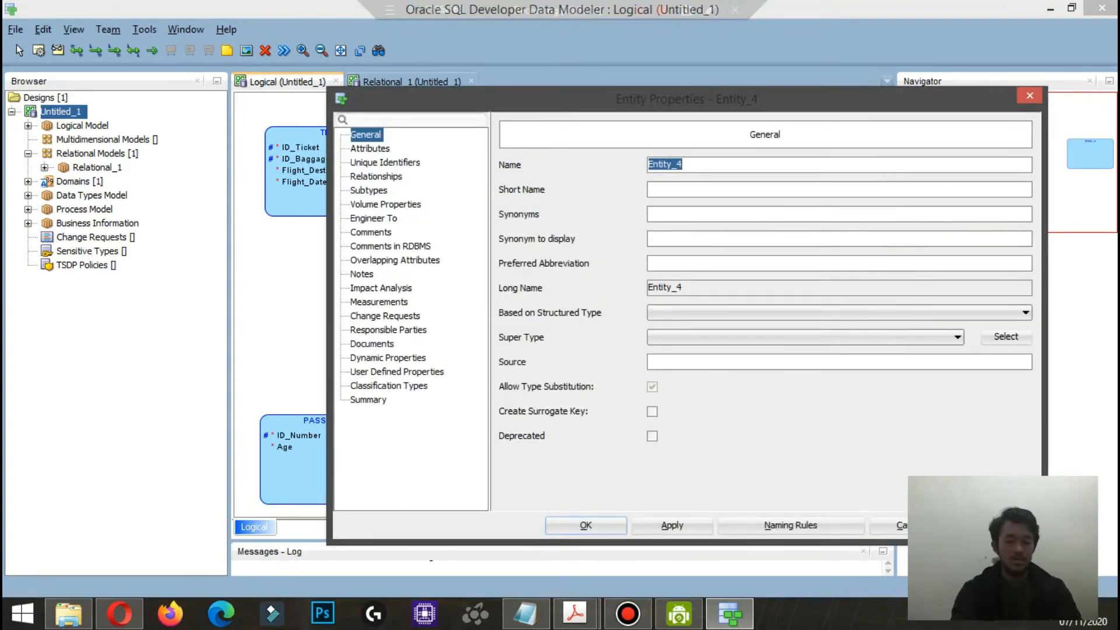
pyautogui.write('Tower')
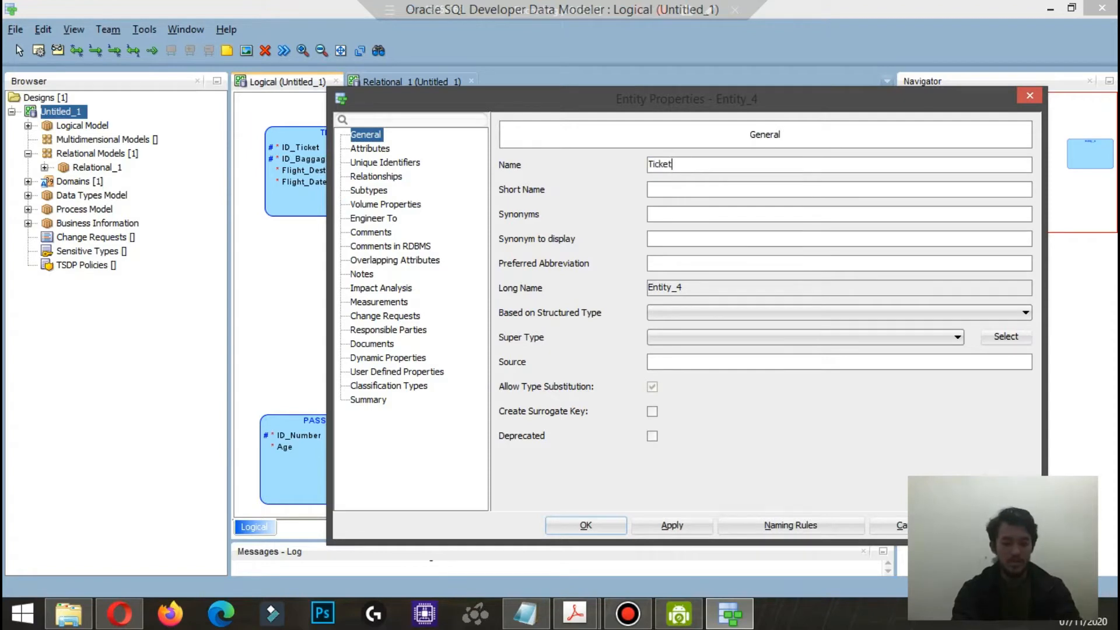
pyautogui.press('BackSpace')
pyautogui.press('BackSpace')
pyautogui.press('BackSpace')
pyautogui.press('BackSpace')
pyautogui.press('BackSpace')
pyautogui.write('TICKET_SERVICE')
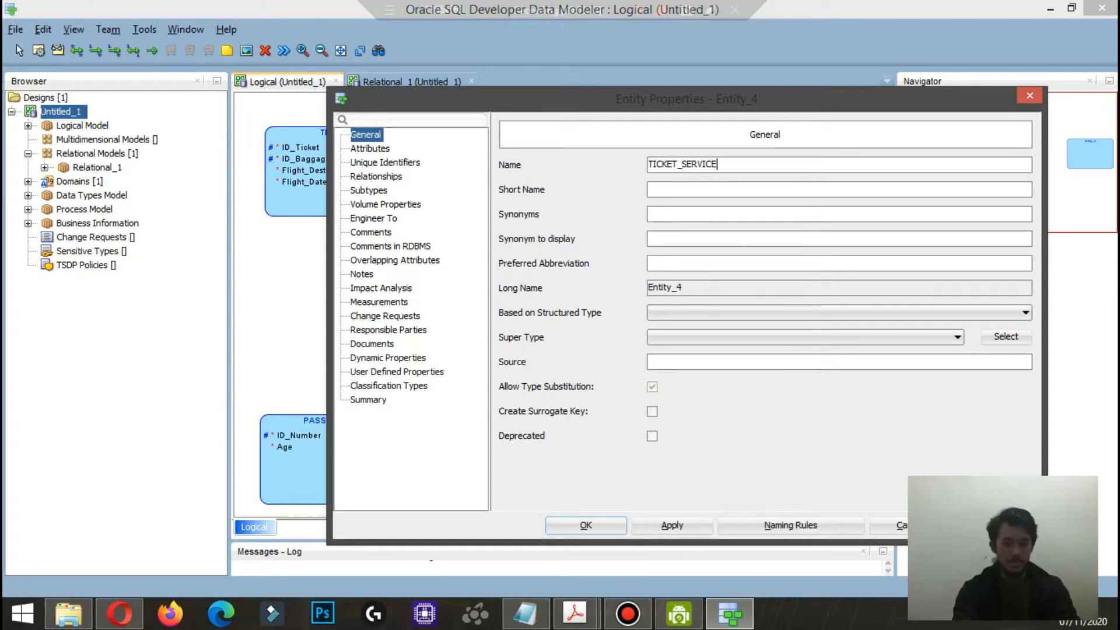
# Step: Add a Station_Number attribute of the logical data type to TICKET_SERVICE, mark it as primary UID and accept the entity's properties
pyautogui.click(370, 148)
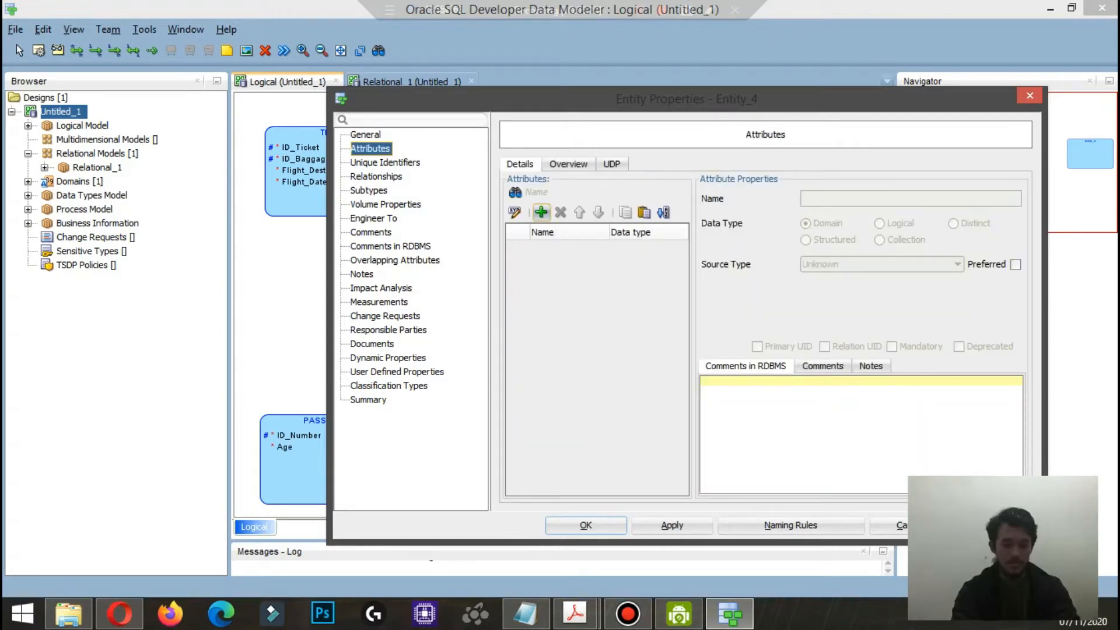
pyautogui.click(542, 212)
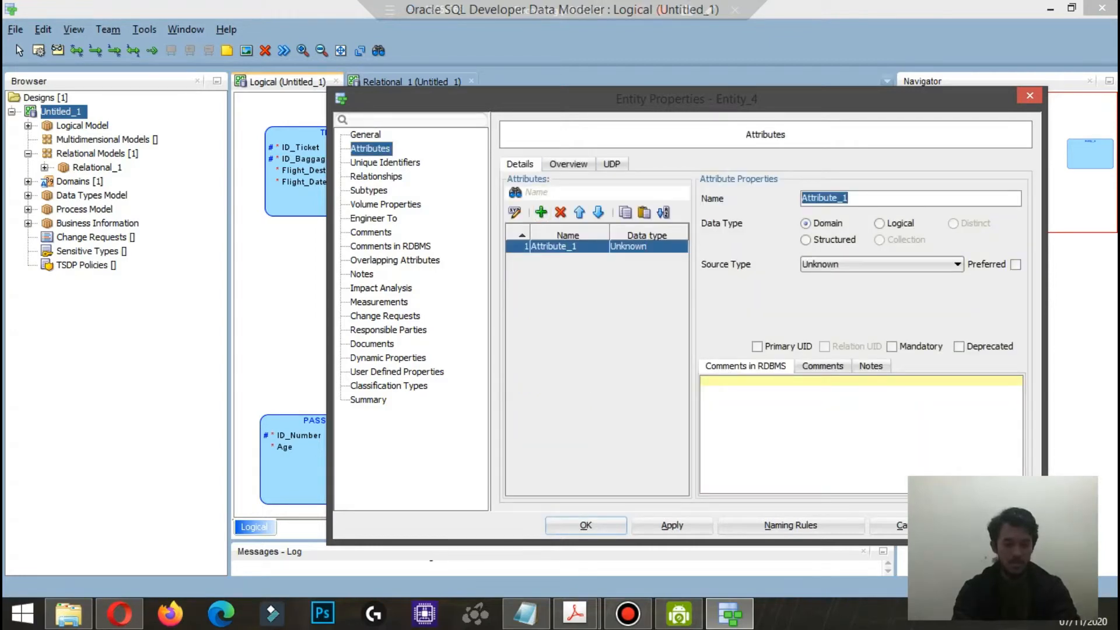
pyautogui.write('Station')
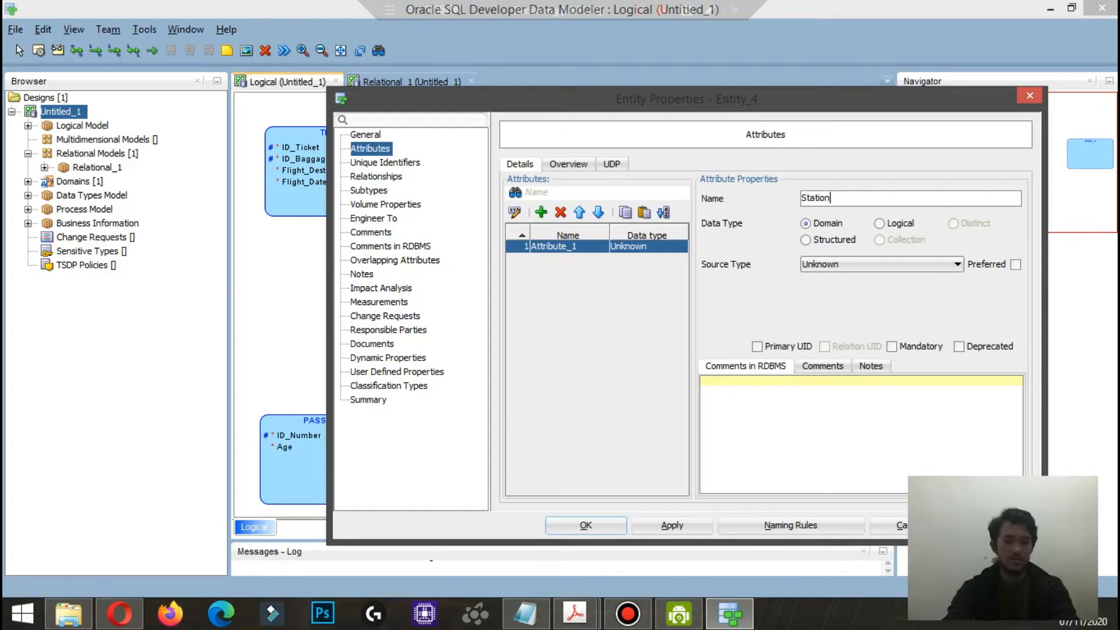
pyautogui.write('_Numb')
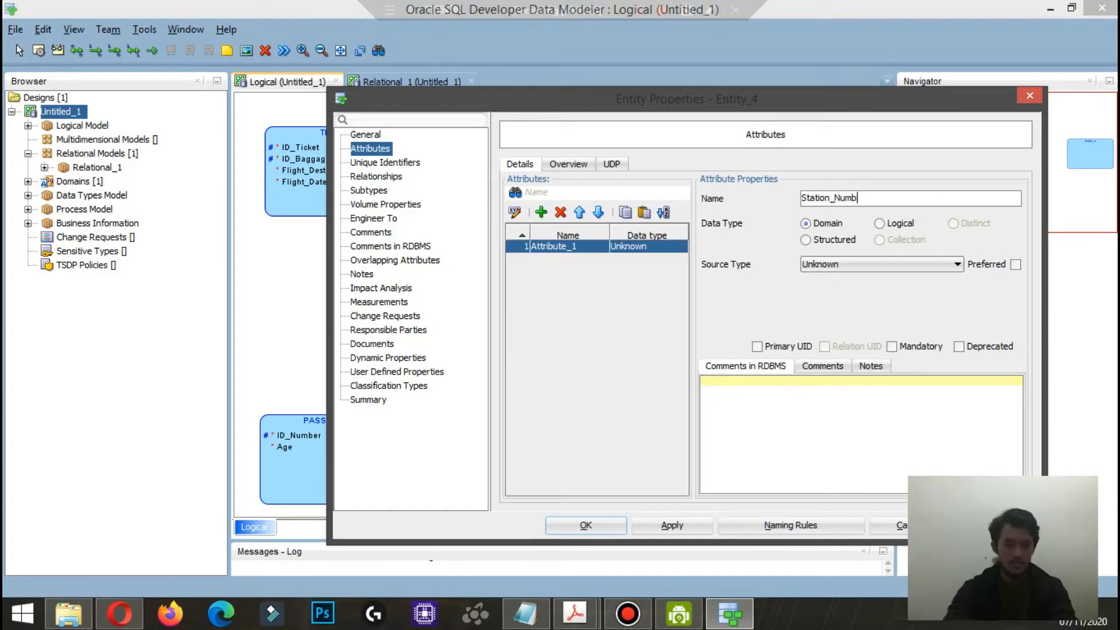
pyautogui.write('er')
pyautogui.click(879, 224)
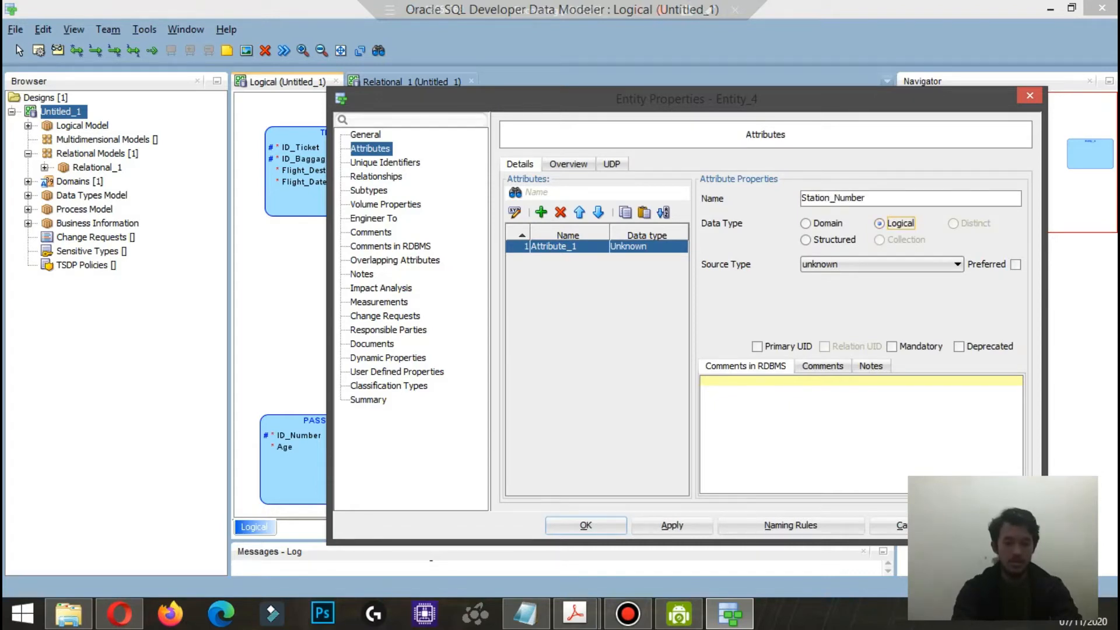
pyautogui.click(757, 347)
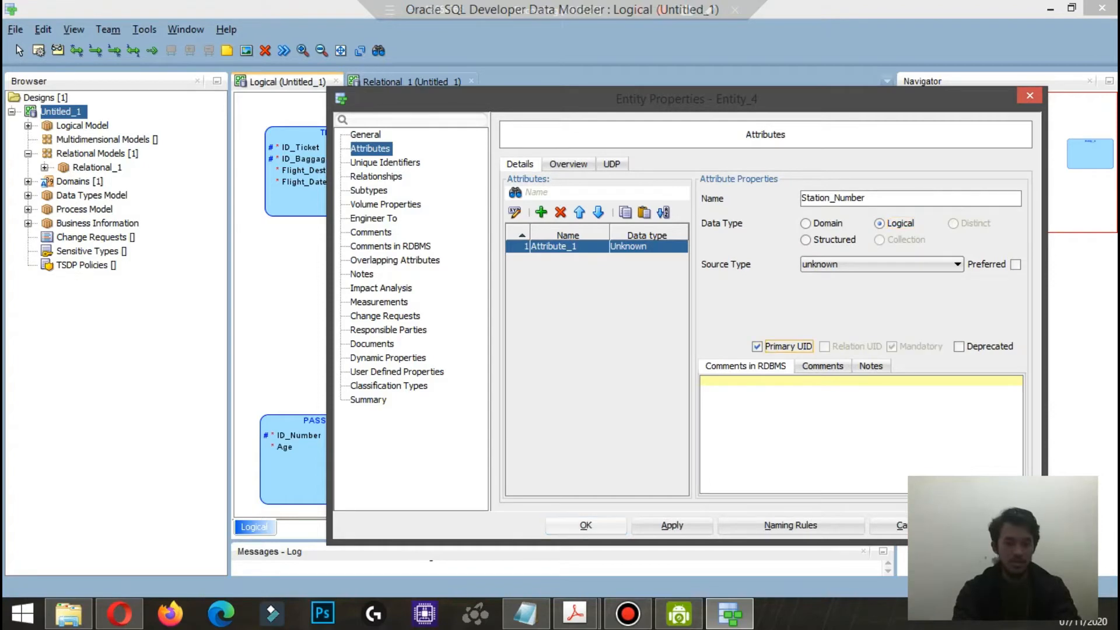
pyautogui.click(586, 525)
# Step: Create a new entity named BAGGAGE_HANDLING below STAFF in the middle of the diagram
pyautogui.click(548, 298)
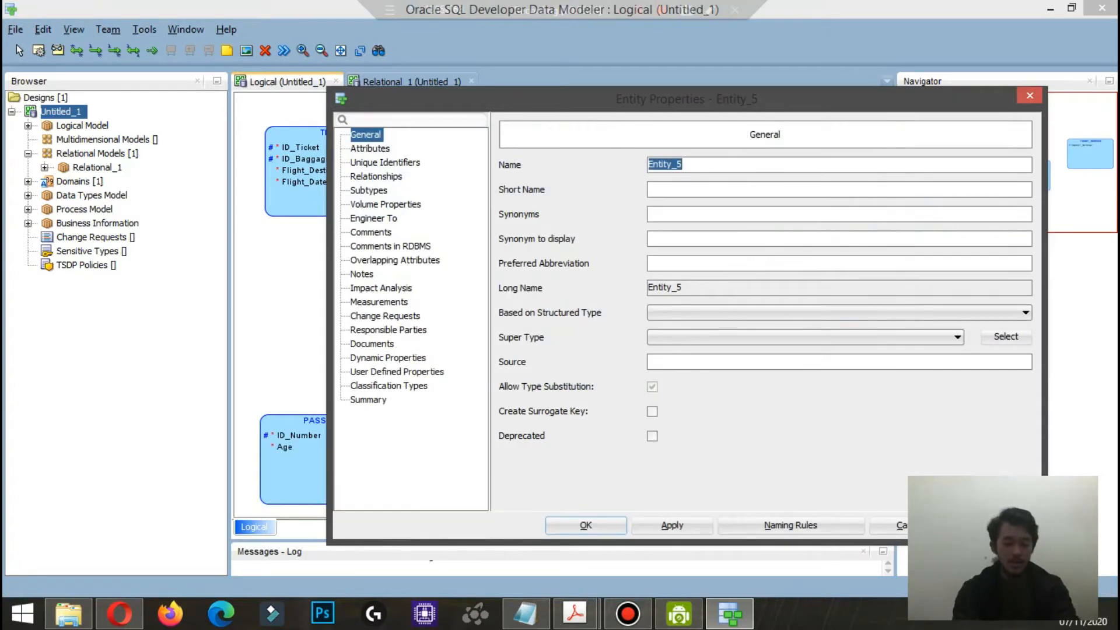
pyautogui.write('Baggage')
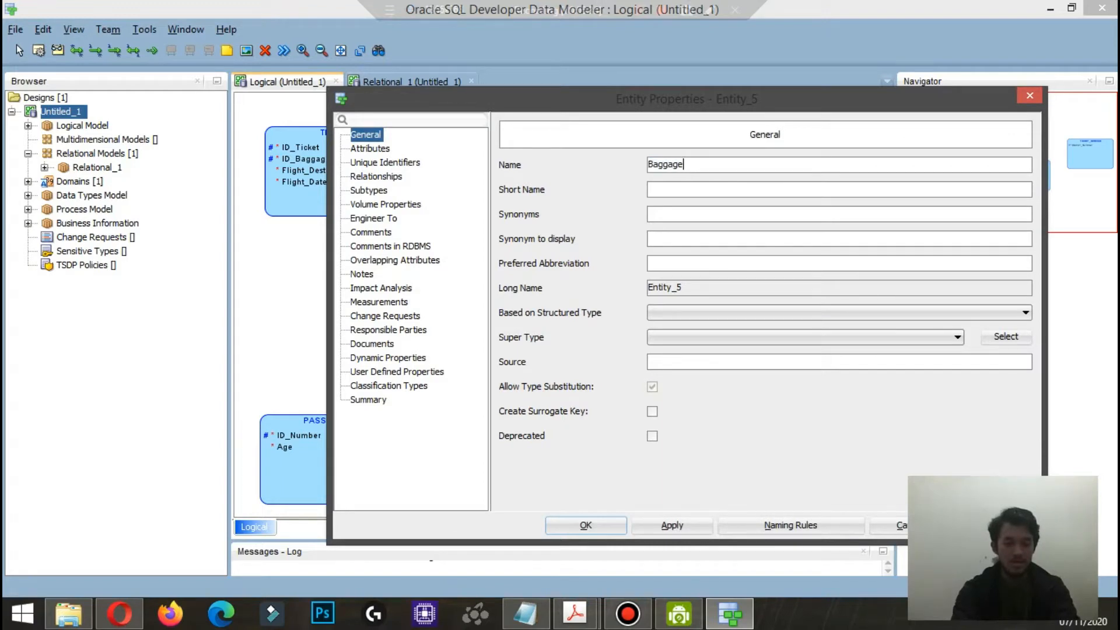
pyautogui.write('_Han')
pyautogui.hotkey('ctrl', 'a')
pyautogui.write('BAGGAG')
pyautogui.press('BackSpace')
pyautogui.press('BackSpace')
pyautogui.press('BackSpace')
pyautogui.press('BackSpace')
pyautogui.press('BackSpace')
pyautogui.press('BackSpace')
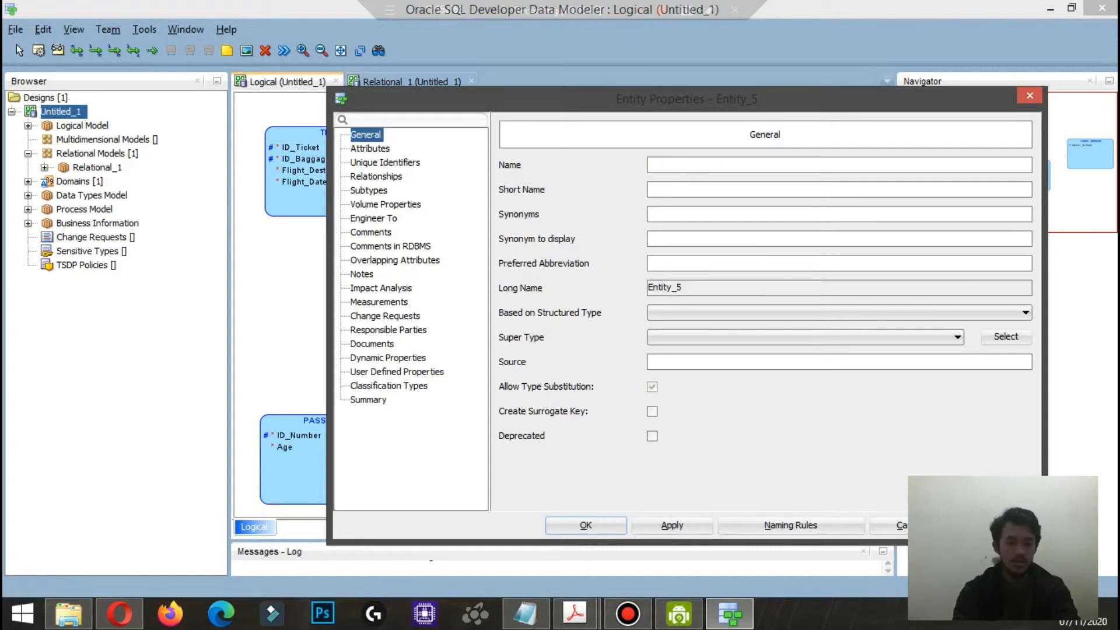
pyautogui.write('BAGGAGE_HAND')
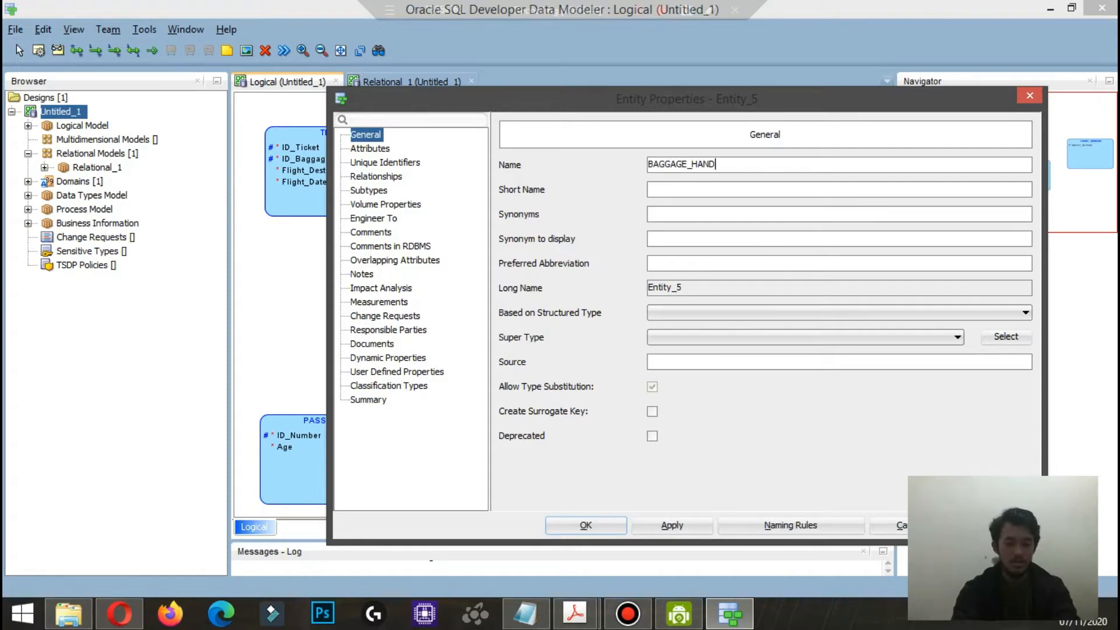
pyautogui.write('LING')
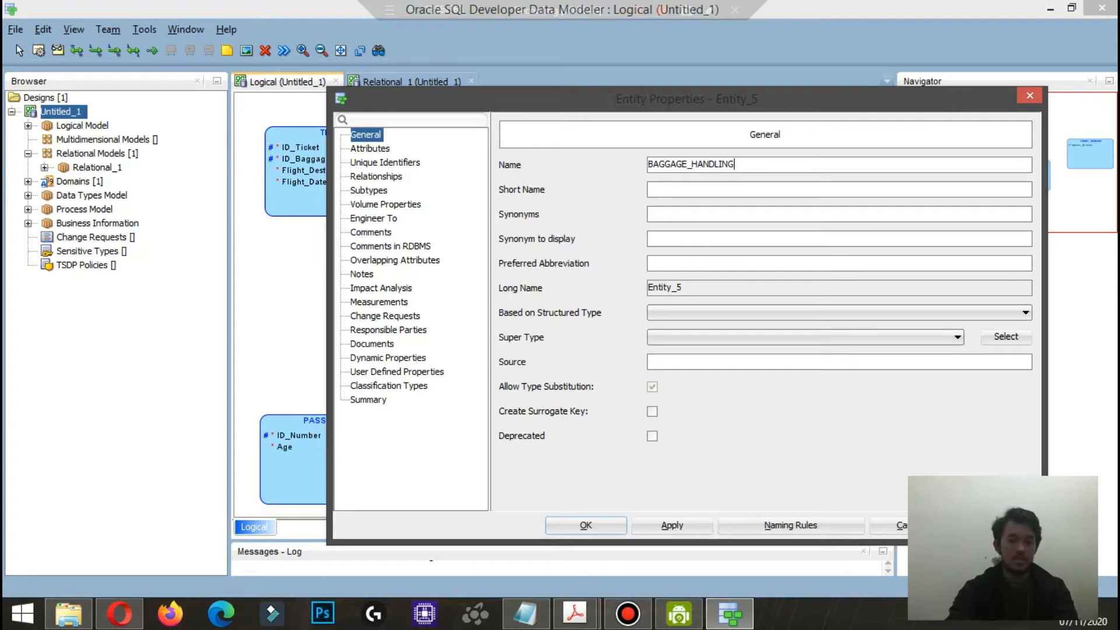
# Step: Add a Group_Number attribute with logical type CHAR to BAGGAGE_HANDLING, mark it as primary UID and accept the entity's properties
pyautogui.click(371, 149)
pyautogui.click(542, 213)
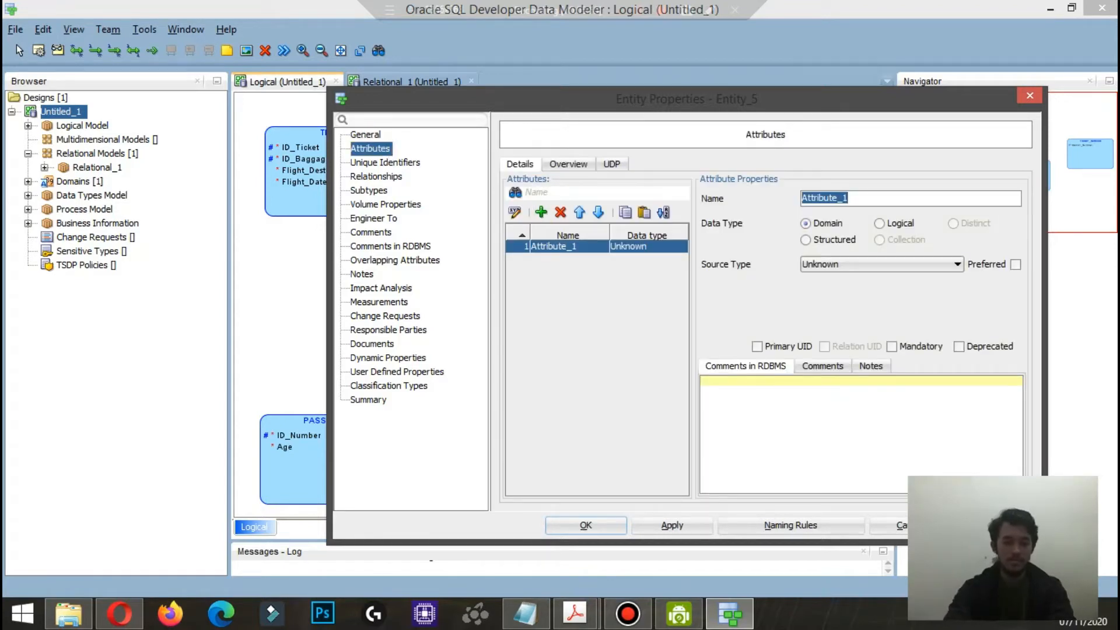
pyautogui.write('Group_Number')
pyautogui.click(880, 223)
pyautogui.click(881, 264)
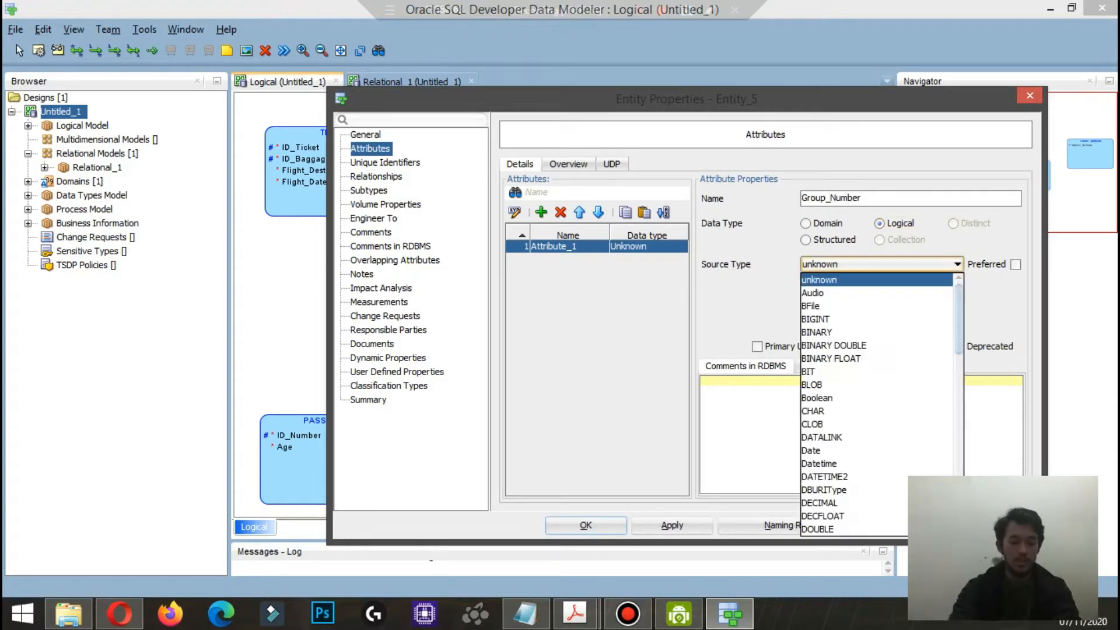
pyautogui.scroll(-8, 875, 444)
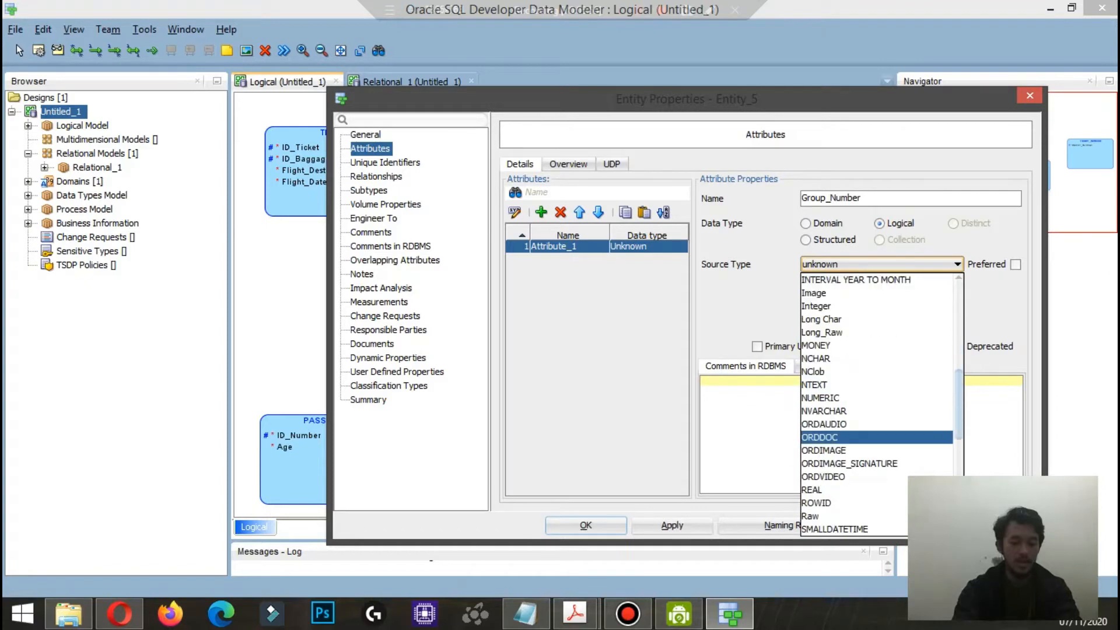
pyautogui.scroll(5, 875, 402)
pyautogui.click(846, 409)
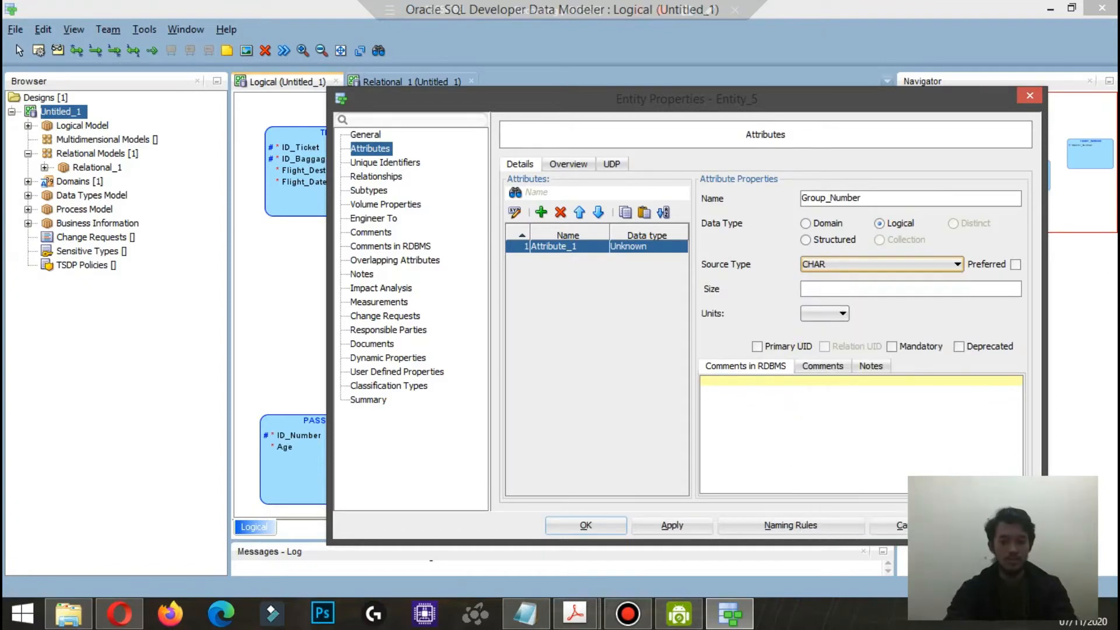
pyautogui.click(757, 346)
pyautogui.click(586, 525)
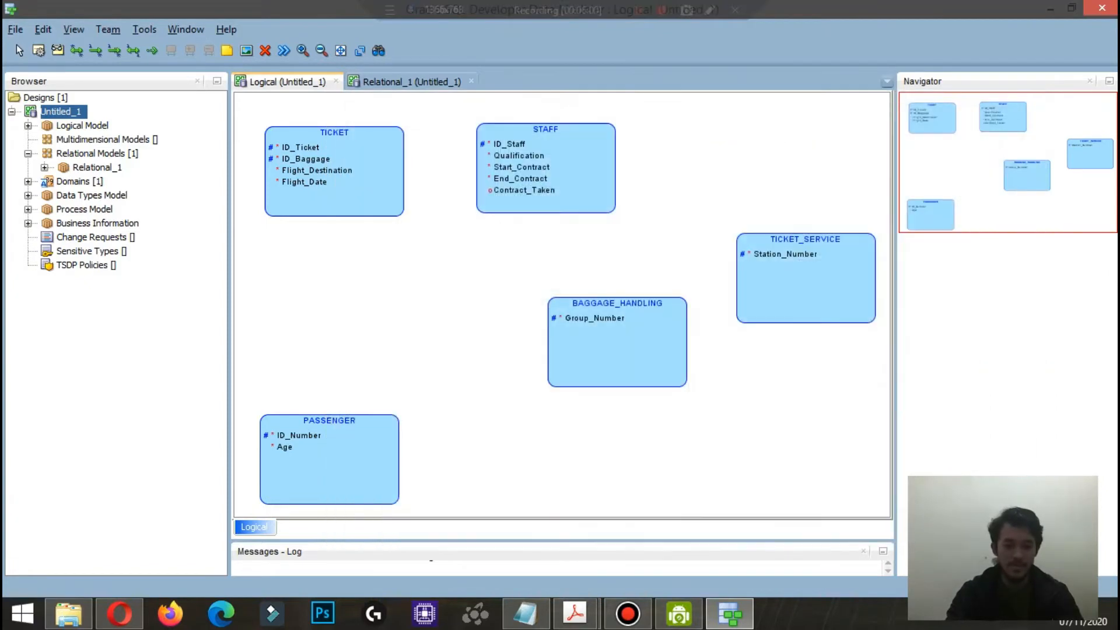
# Step: Set the source type of TICKET_SERVICE's Station_Number attribute to CHAR and accept the entity's properties
pyautogui.doubleClick(806, 278)
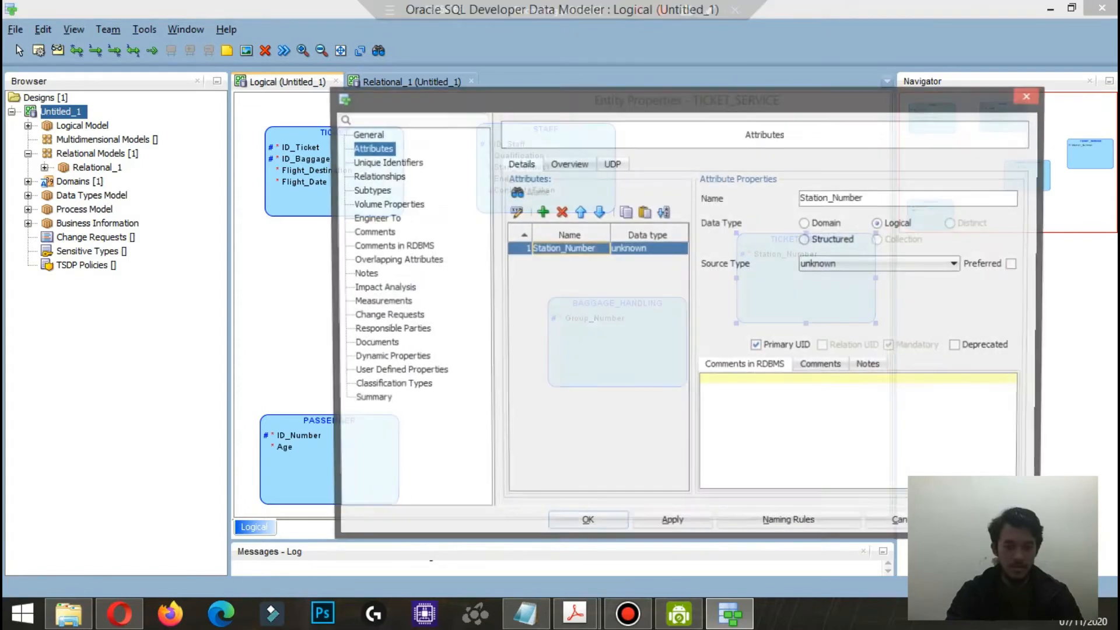
pyautogui.click(934, 265)
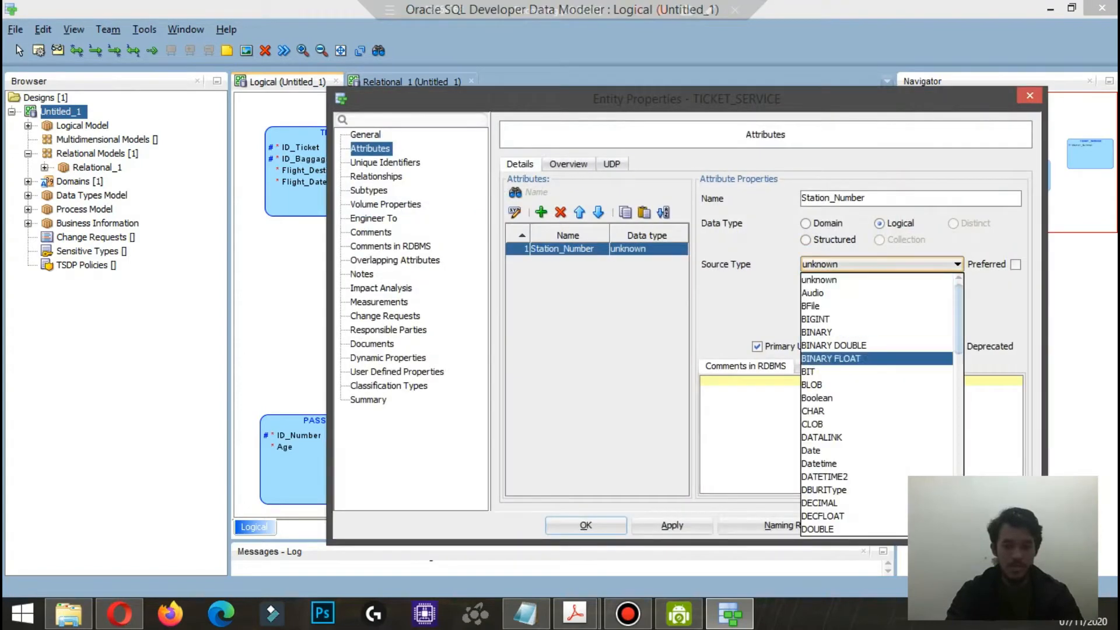
pyautogui.click(845, 410)
pyautogui.click(586, 525)
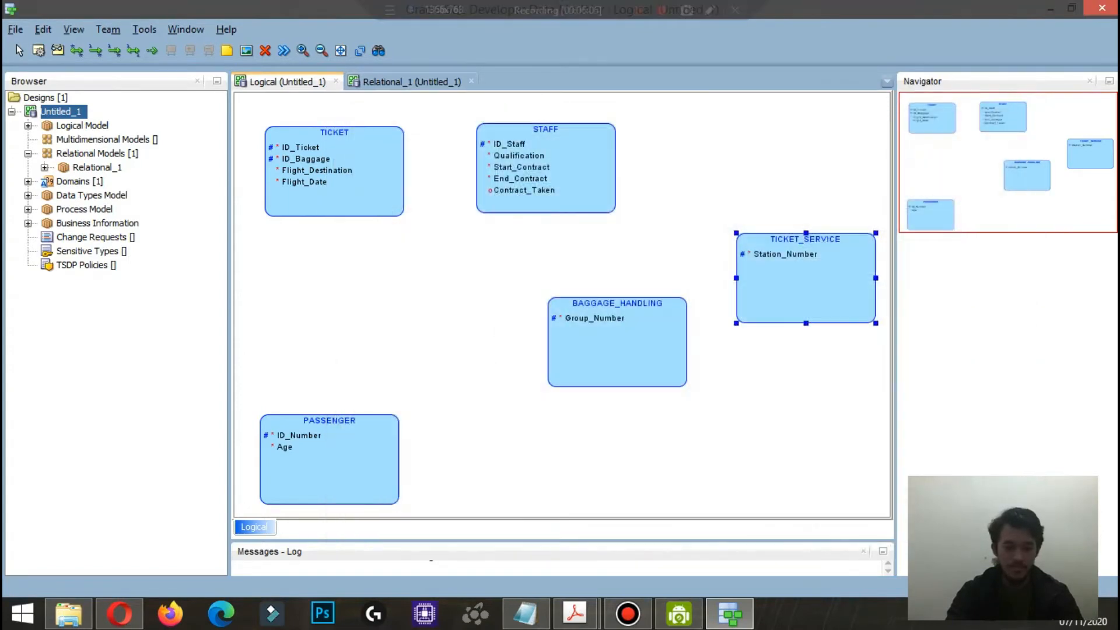
# Step: Create a new entity named TECHNICIAN below and to the right of BAGGAGE_HANDLING
pyautogui.click(39, 51)
pyautogui.click(664, 469)
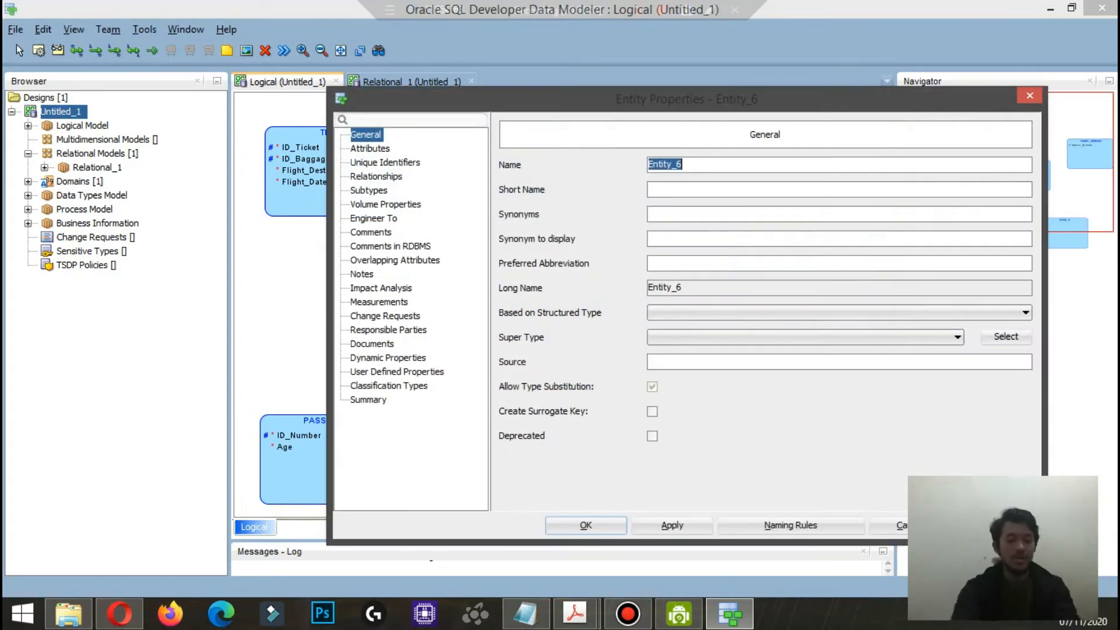
pyautogui.write('TECHNICIAN')
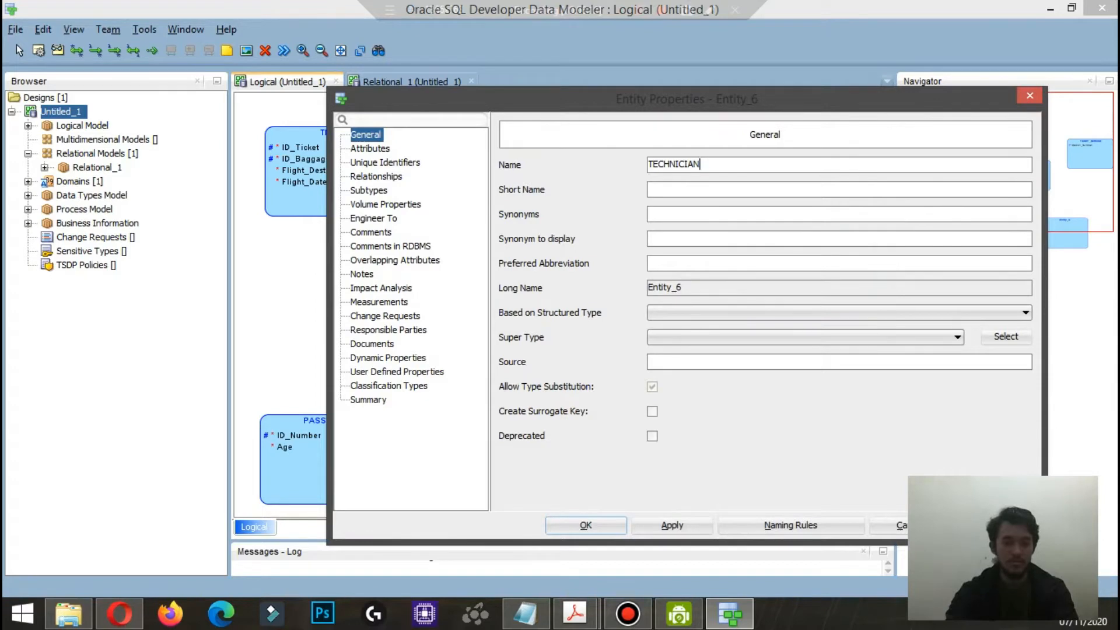
# Step: Add a Position attribute with logical type VARCHAR to TECHNICIAN, mark it as primary UID and accept the entity's properties
pyautogui.click(370, 149)
pyautogui.click(541, 212)
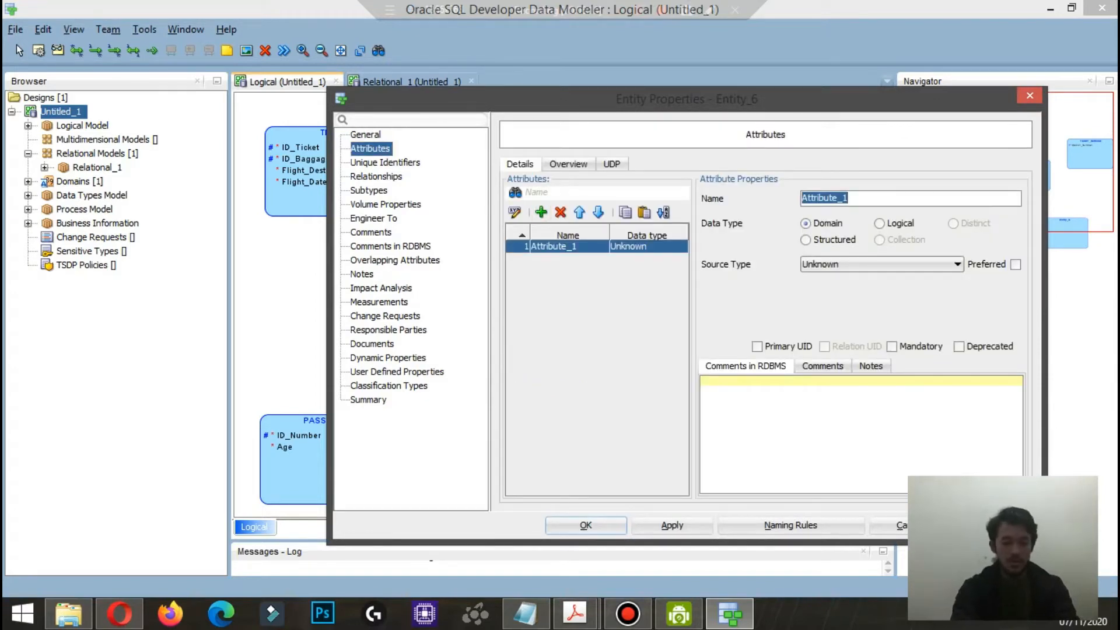
pyautogui.write('Pos')
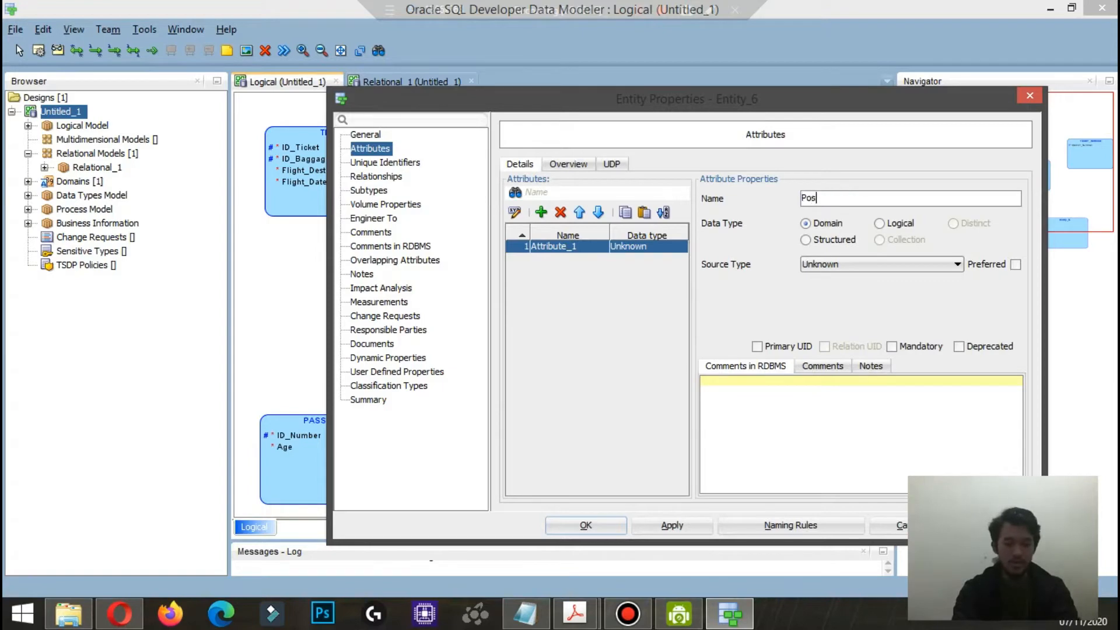
pyautogui.write('ition')
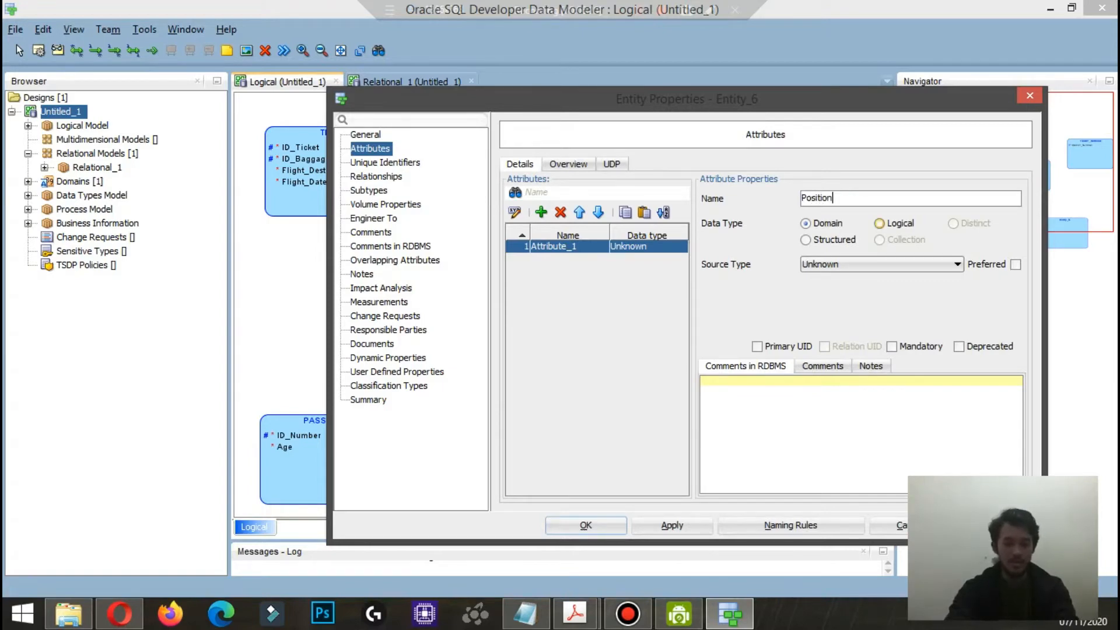
pyautogui.click(880, 224)
pyautogui.click(882, 264)
pyautogui.scroll(-16, 875, 385)
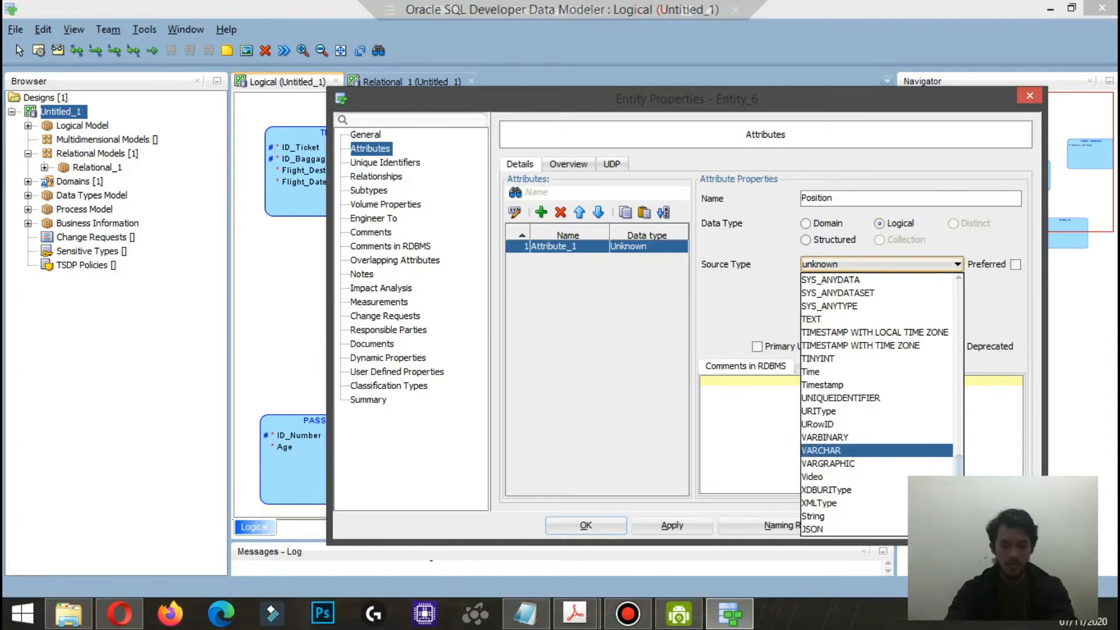
pyautogui.click(821, 451)
pyautogui.click(757, 346)
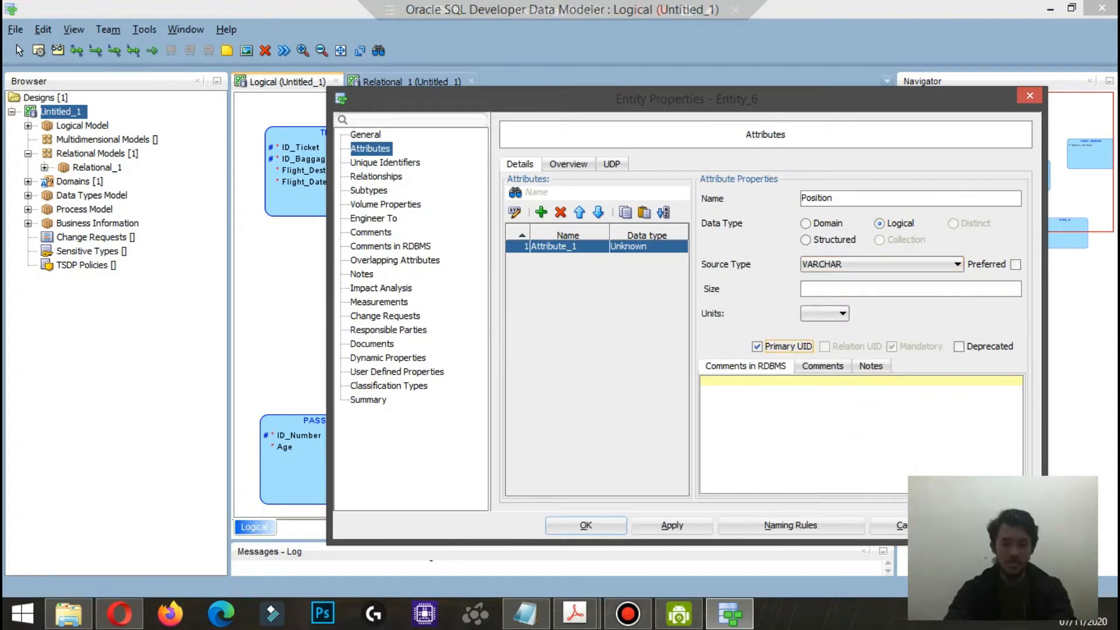
pyautogui.click(586, 526)
# Step: Create a new entity named PILOT between PASSENGER and BAGGAGE_HANDLING and show its attribute settings
pyautogui.click(419, 321)
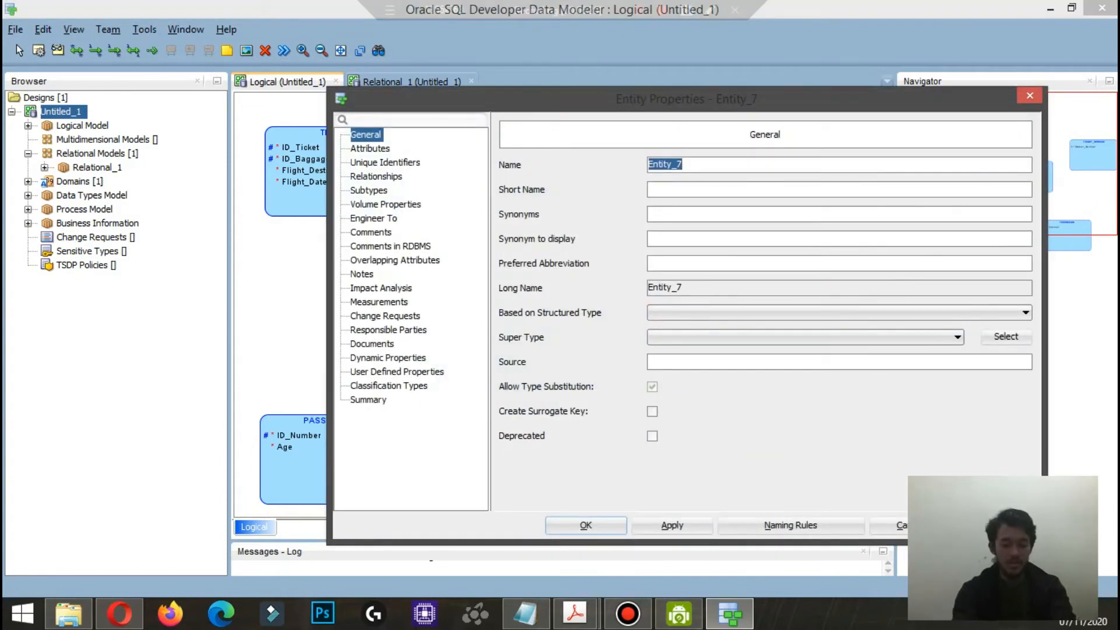
pyautogui.write('PILOT')
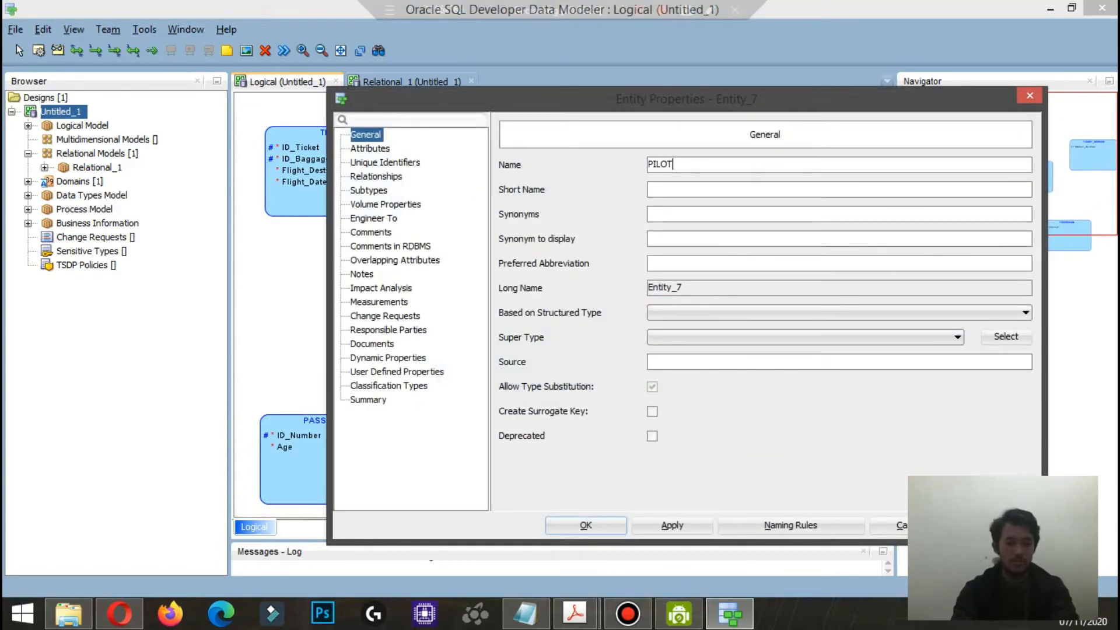
pyautogui.click(371, 149)
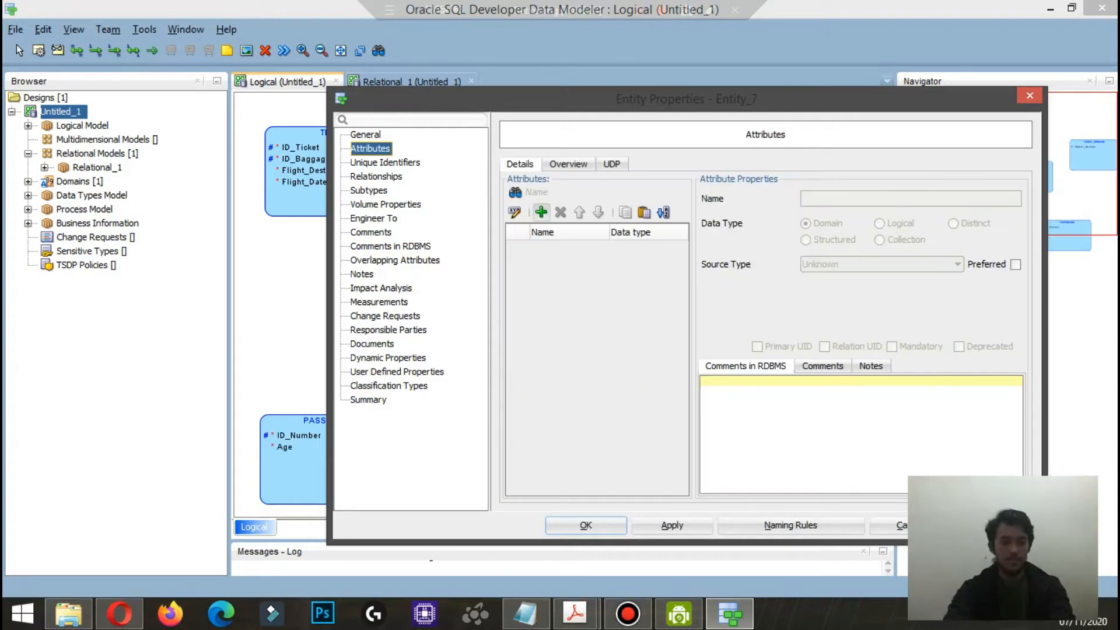
# Step: Add a Flight_Hours attribute with logical type CHAR to PILOT, mark it as primary UID and accept the entity's properties
pyautogui.click(542, 213)
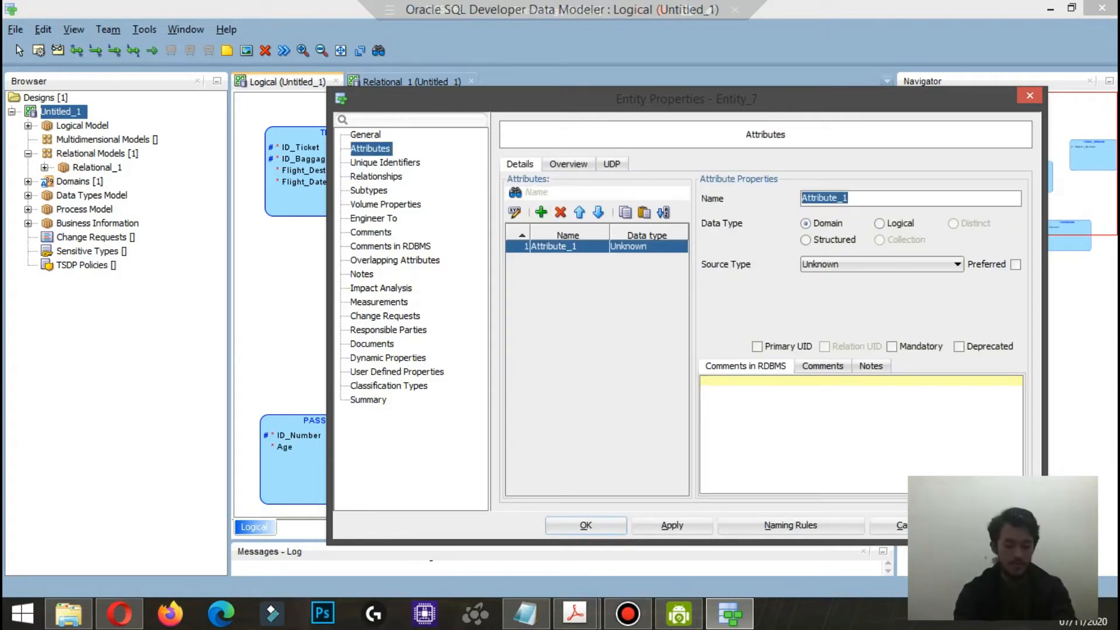
pyautogui.write('Fli')
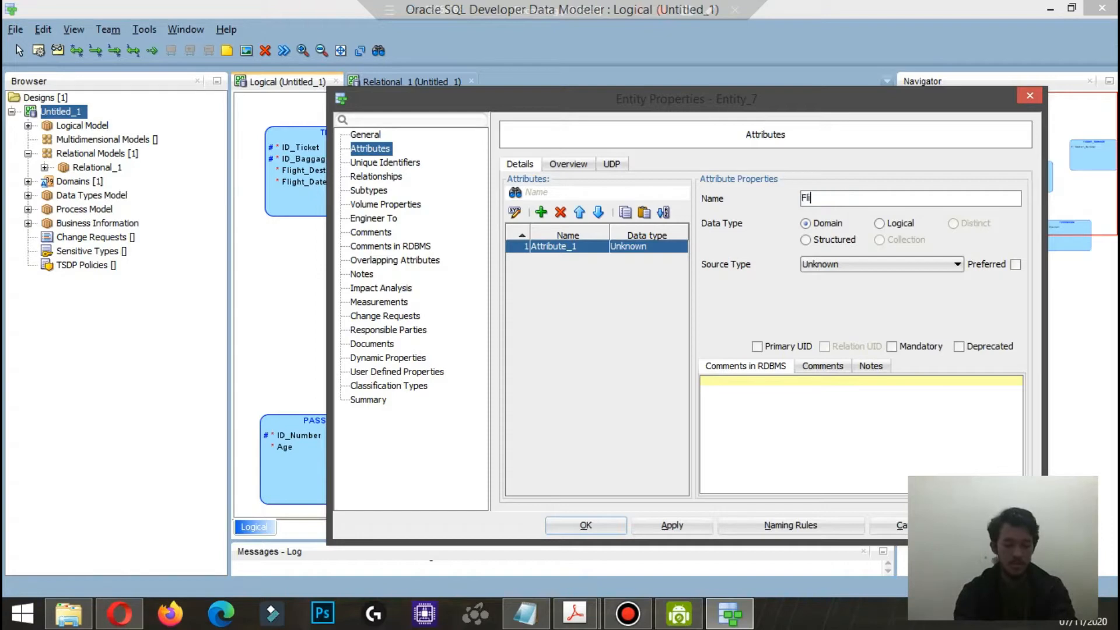
pyautogui.write('ght_Hours')
pyautogui.click(880, 223)
pyautogui.click(882, 265)
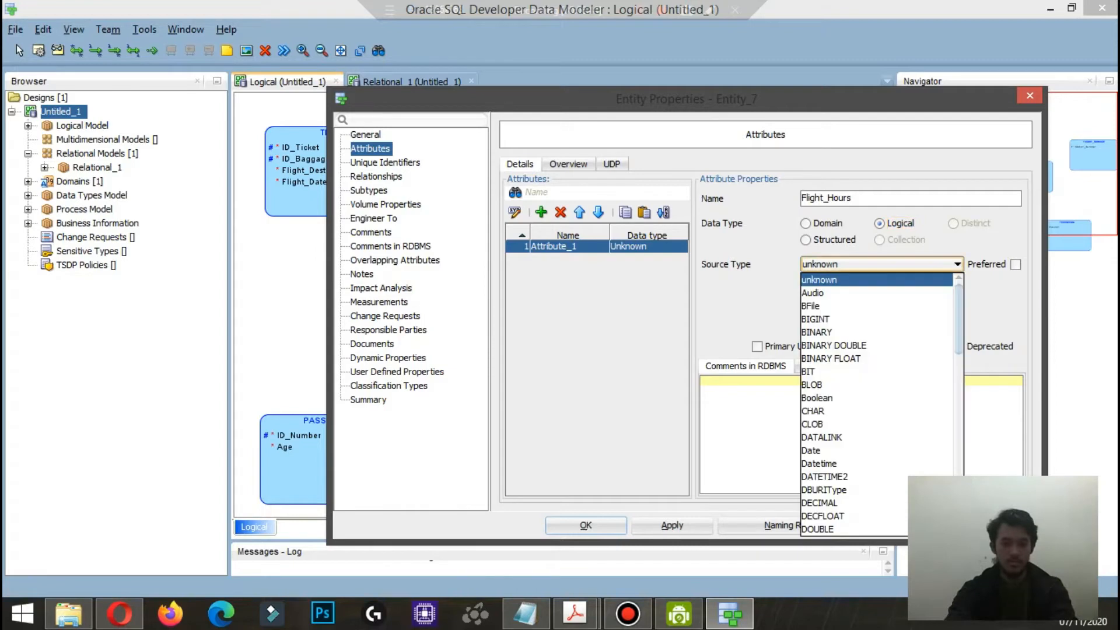
pyautogui.click(845, 410)
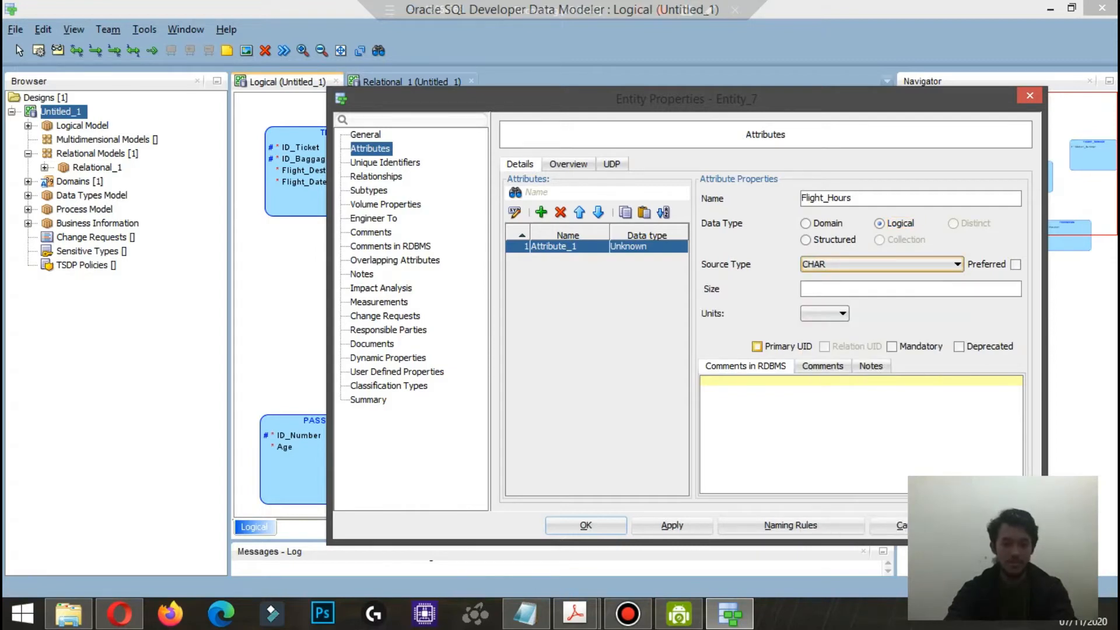
pyautogui.click(757, 346)
pyautogui.press('Return')
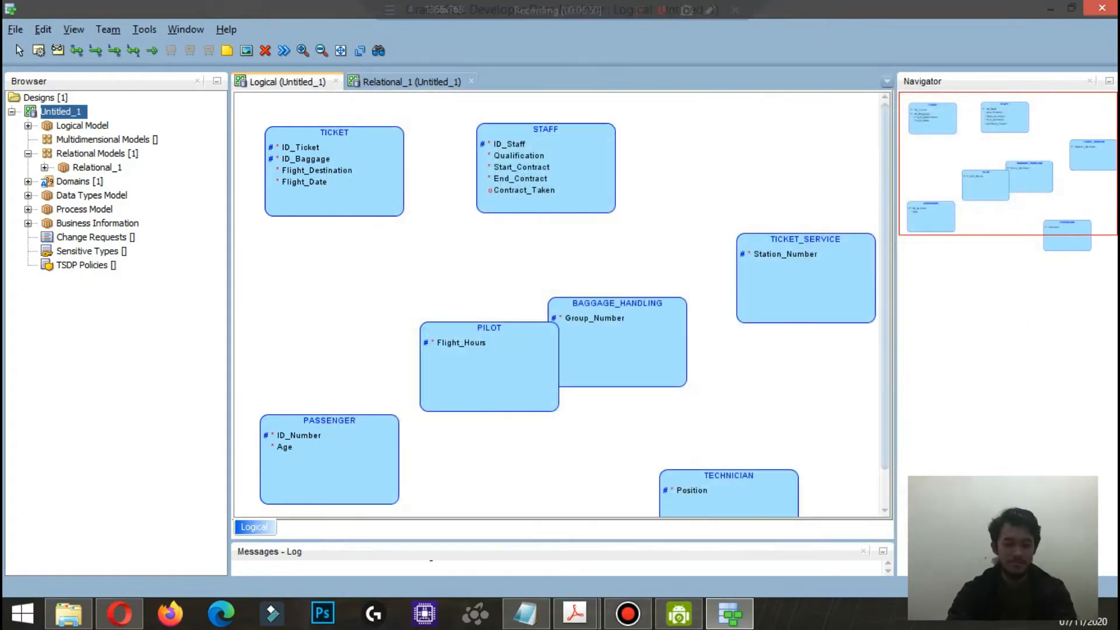
pyautogui.click(846, 402)
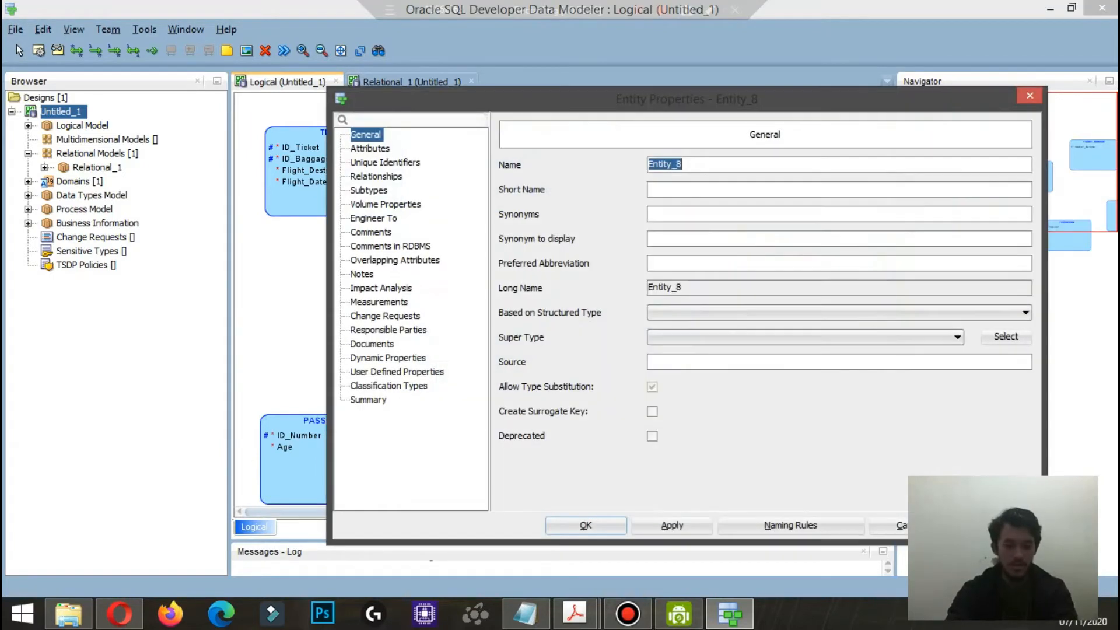
pyautogui.click(887, 526)
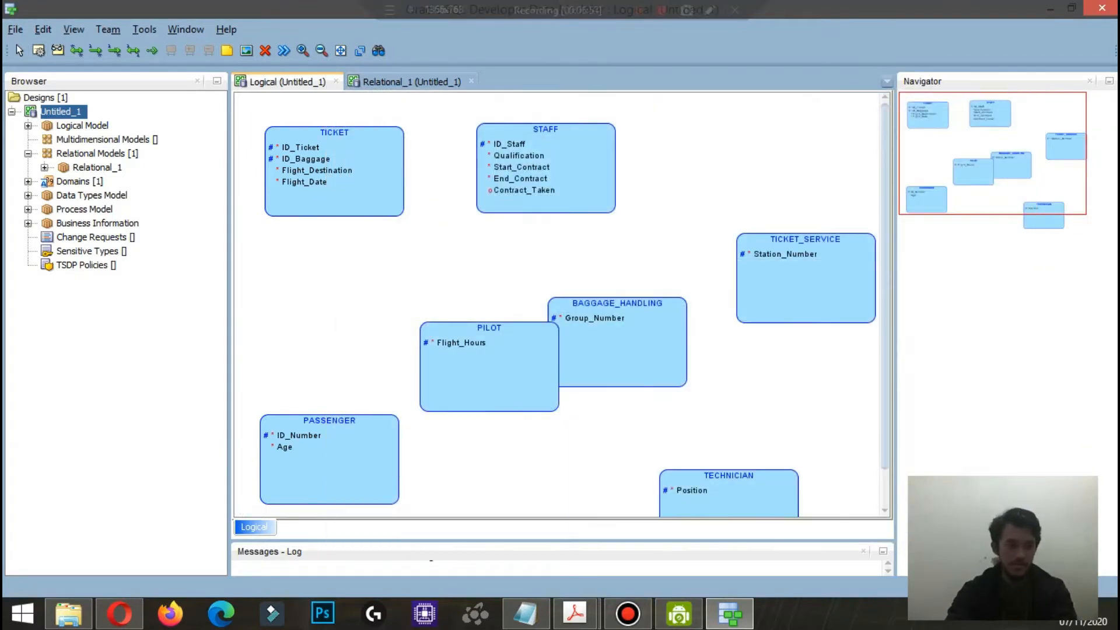
# Step: Move STAFF and TICKET_SERVICE slightly closer together and set TICKET_SERVICE's super type to STAFF
pyautogui.moveTo(546, 169); pyautogui.dragTo(562, 165)
pyautogui.moveTo(804, 275); pyautogui.dragTo(782, 252)
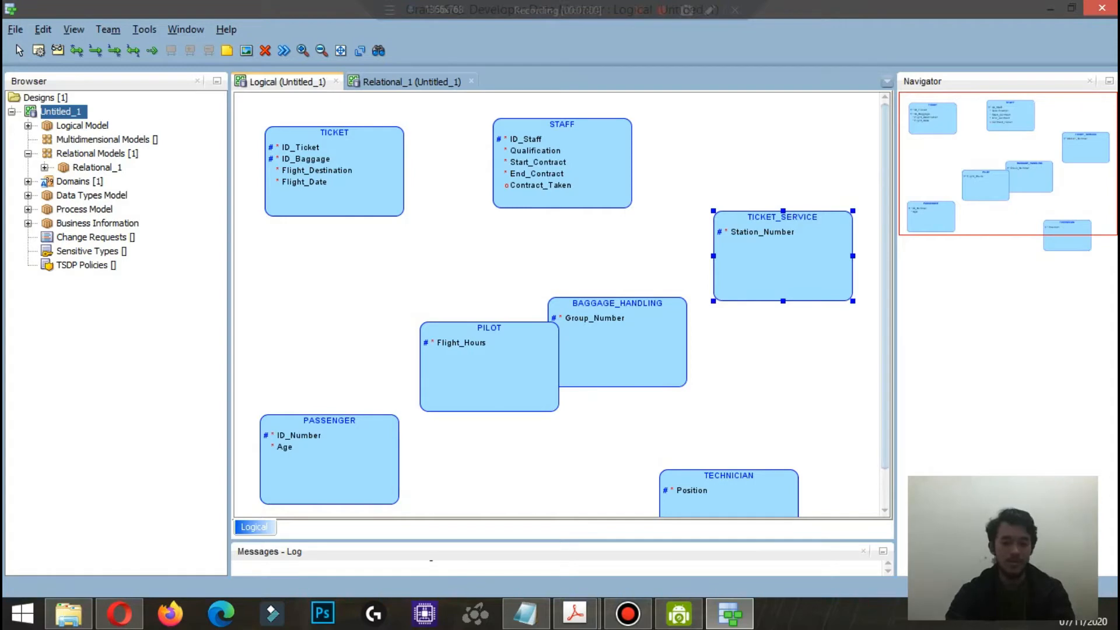
pyautogui.doubleClick(782, 257)
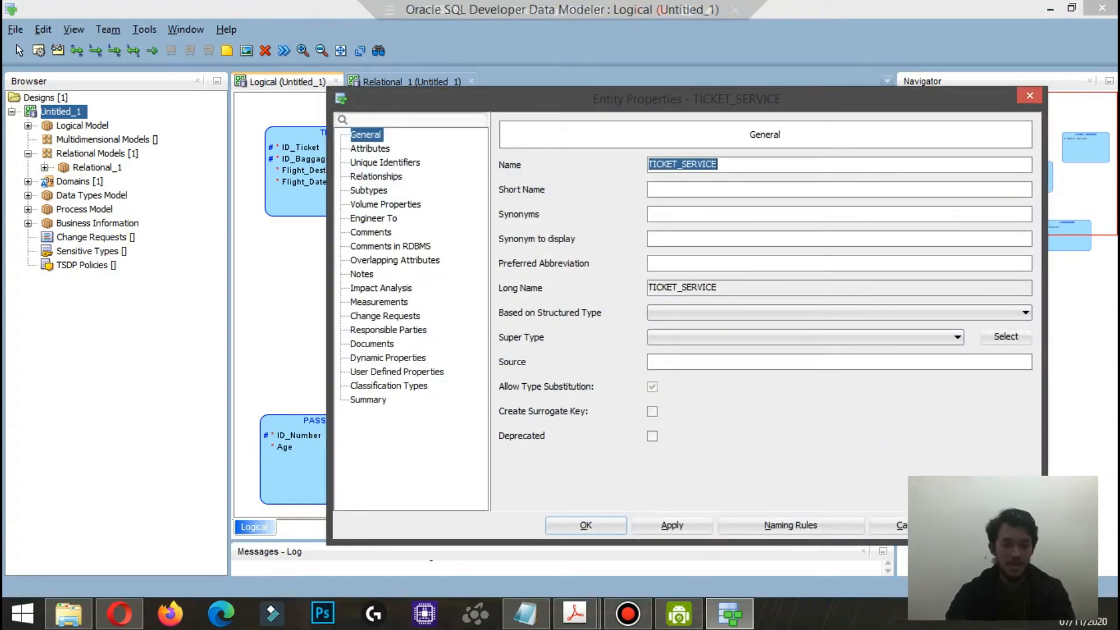
pyautogui.click(825, 337)
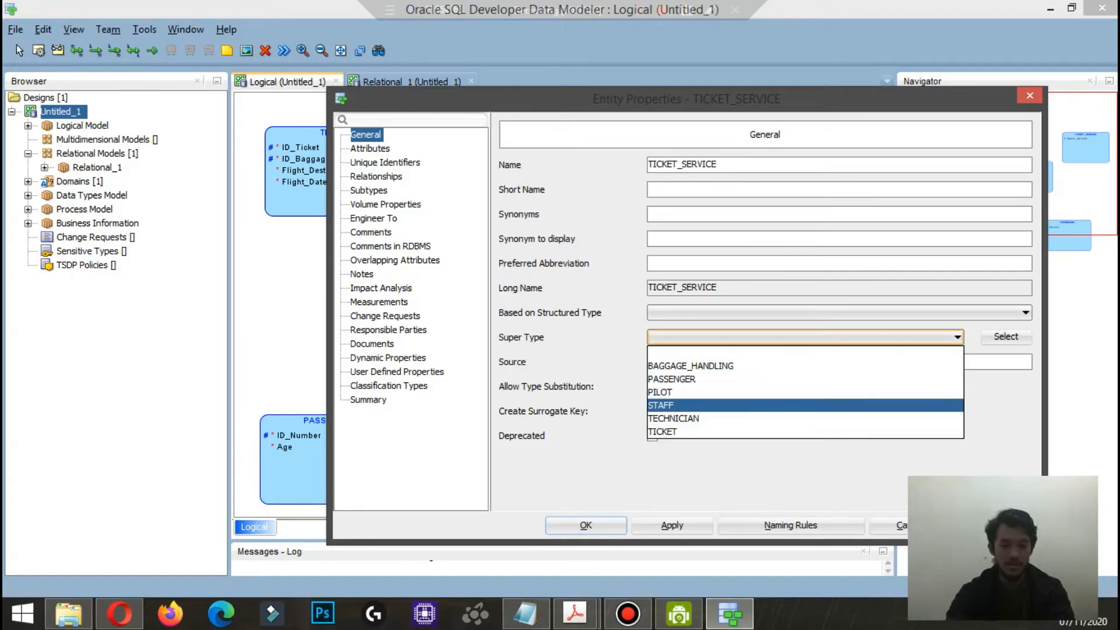
pyautogui.press('Return')
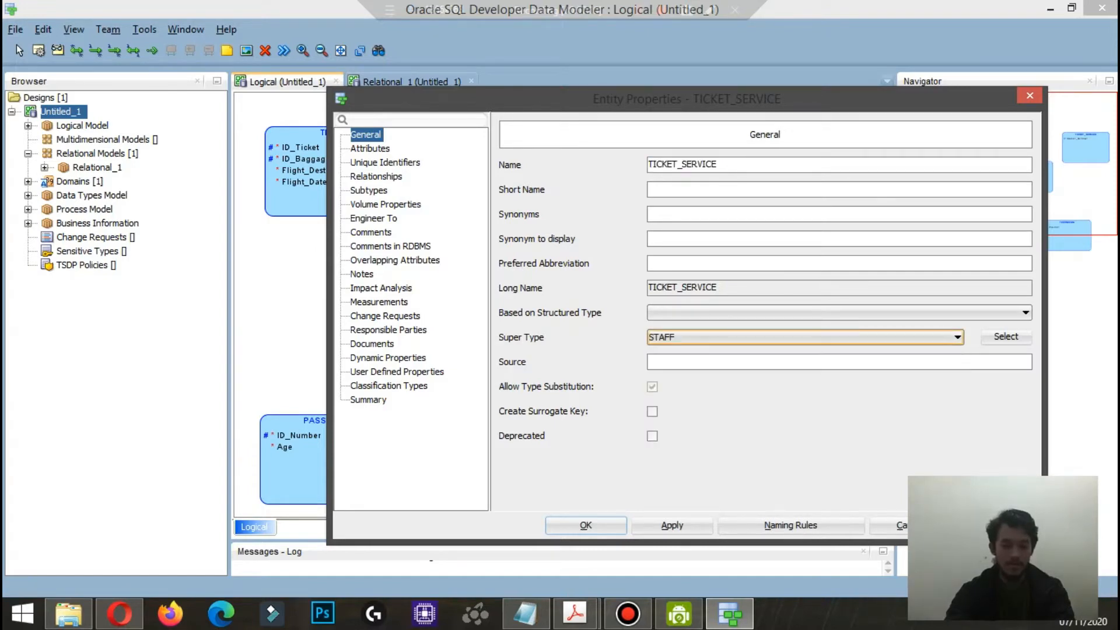
pyautogui.press('Return')
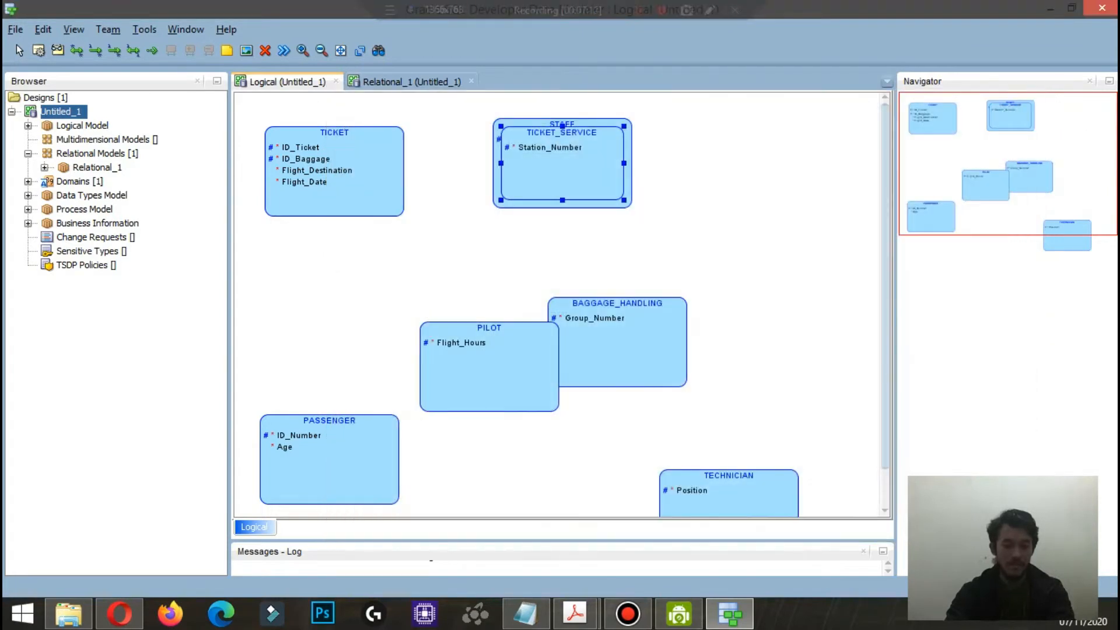
# Step: Stretch STAFF downward into a tall box and move BAGGAGE_HANDLING, PILOT and TECHNICIAN clear of it on its right side
pyautogui.click(607, 204)
pyautogui.moveTo(562, 208); pyautogui.dragTo(562, 308)
pyautogui.moveTo(619, 353); pyautogui.dragTo(779, 295)
pyautogui.moveTo(492, 376); pyautogui.dragTo(792, 386)
pyautogui.moveTo(729, 496); pyautogui.dragTo(815, 492)
pyautogui.click(562, 250)
pyautogui.scroll(-1, 563, 250)
pyautogui.moveTo(562, 306); pyautogui.dragTo(563, 502)
pyautogui.scroll(3, 562, 408)
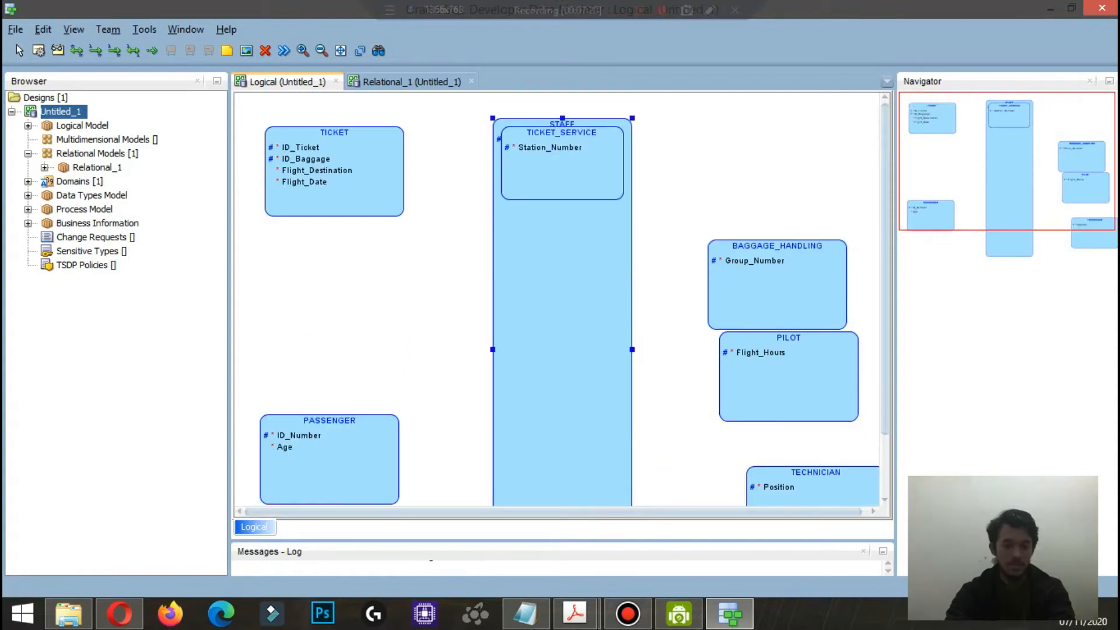
# Step: Adjust STAFF's position and move the nested TICKET_SERVICE down below STAFF's attribute list
pyautogui.moveTo(562, 263); pyautogui.dragTo(565, 350)
pyautogui.moveTo(566, 350); pyautogui.dragTo(558, 272)
pyautogui.click(558, 184)
pyautogui.moveTo(558, 184); pyautogui.dragTo(558, 266)
# Step: Set BAGGAGE_HANDLING's super type to STAFF and place it below TICKET_SERVICE inside STAFF
pyautogui.click(777, 289)
pyautogui.doubleClick(777, 289)
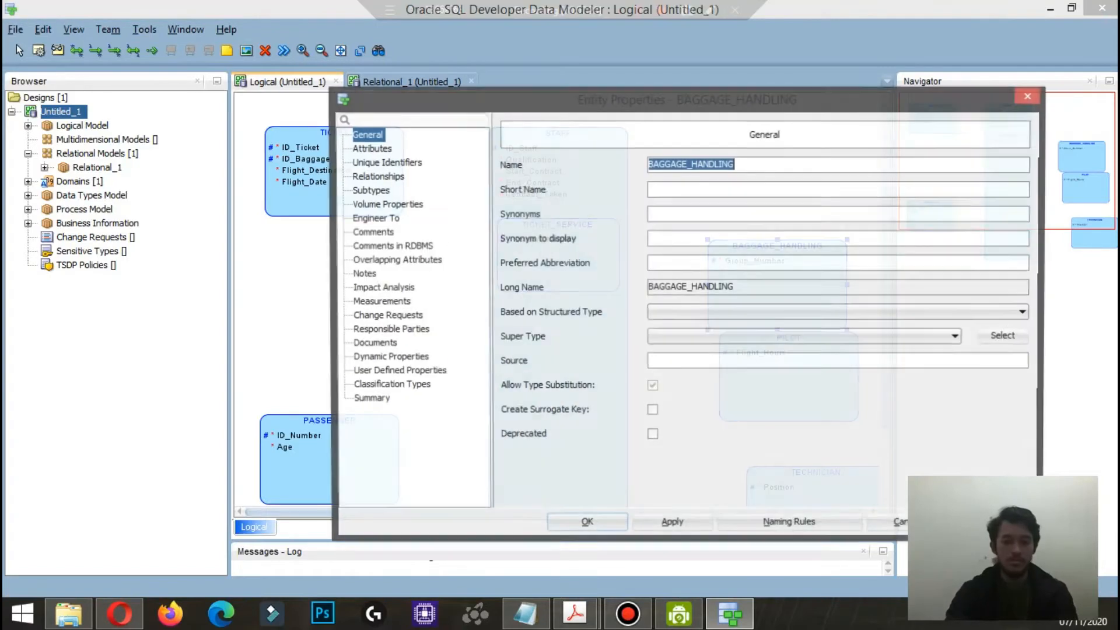
pyautogui.click(957, 337)
pyautogui.click(805, 392)
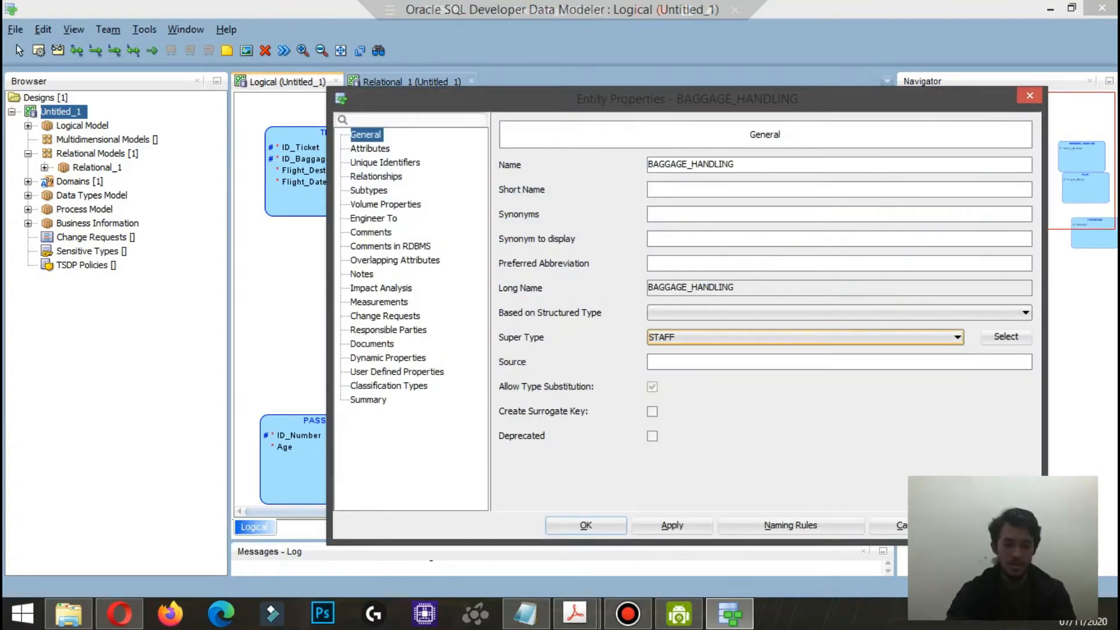
pyautogui.click(586, 526)
pyautogui.moveTo(559, 284); pyautogui.dragTo(558, 369)
# Step: Set TECHNICIAN's super type to STAFF and accept the entity's properties
pyautogui.scroll(-3, 811, 417)
pyautogui.doubleClick(811, 420)
pyautogui.click(817, 337)
pyautogui.click(805, 405)
pyautogui.click(586, 525)
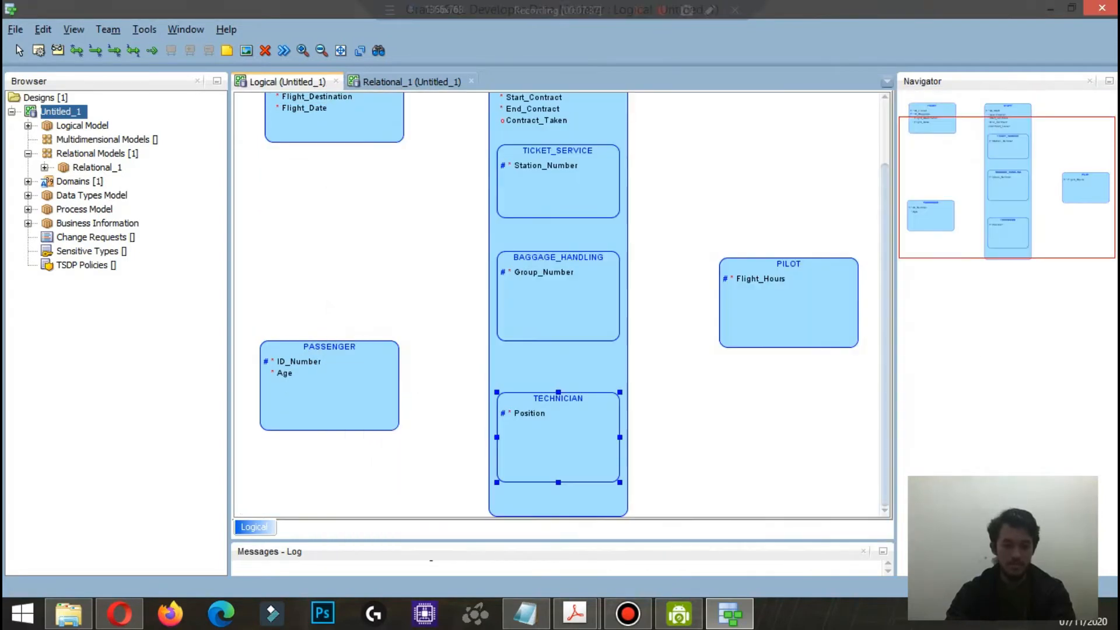
# Step: Extend STAFF's lower edge to leave room for another subtype below TECHNICIAN
pyautogui.click(322, 51)
pyautogui.moveTo(484, 472); pyautogui.dragTo(483, 517)
pyautogui.moveTo(483, 495); pyautogui.dragTo(487, 475)
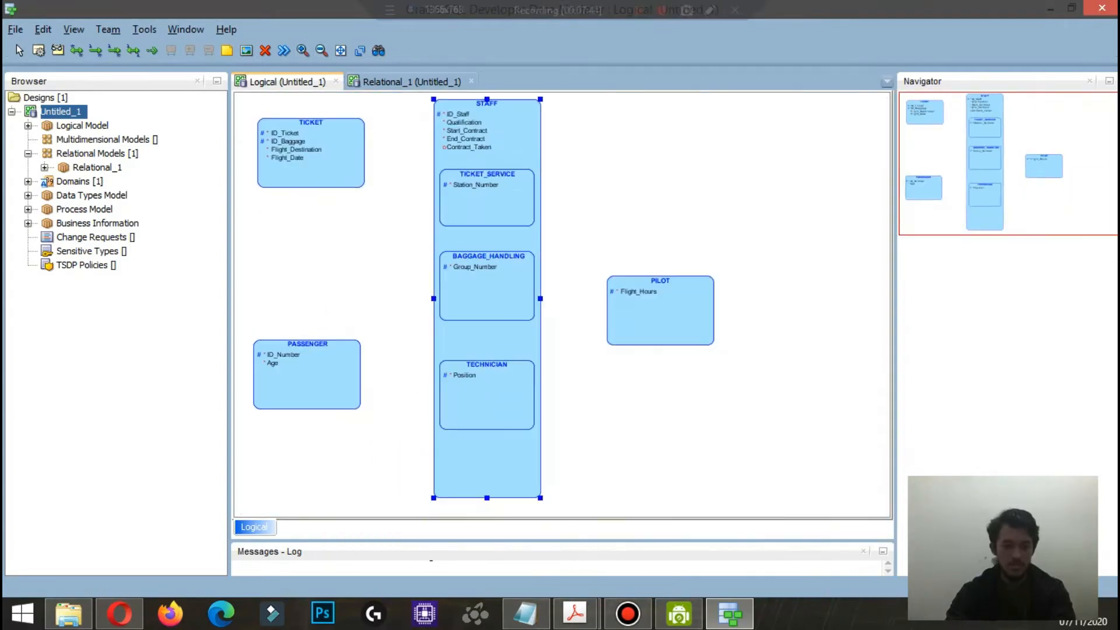
# Step: Set PILOT's super type to STAFF and place it below TECHNICIAN inside STAFF
pyautogui.doubleClick(660, 310)
pyautogui.click(817, 337)
pyautogui.click(805, 392)
pyautogui.click(586, 525)
pyautogui.moveTo(487, 309); pyautogui.dragTo(487, 457)
# Step: Shift BAGGAGE_HANDLING, TECHNICIAN and PILOT upward so the subtypes are stacked without overlap inside STAFF
pyautogui.moveTo(487, 285); pyautogui.dragTo(487, 269)
pyautogui.moveTo(487, 397); pyautogui.dragTo(487, 349)
pyautogui.moveTo(487, 457); pyautogui.dragTo(488, 440)
pyautogui.click(659, 350)
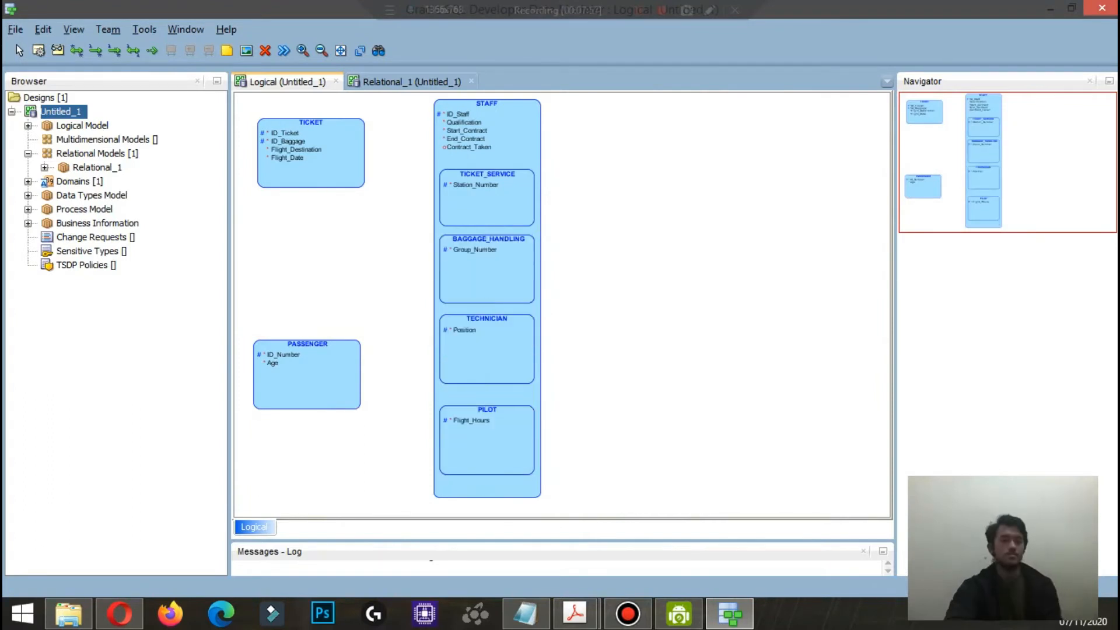
pyautogui.click(487, 395)
pyautogui.click(659, 350)
# Step: Enlarge the TICKET and PASSENGER entities and move PASSENGER down level with STAFF's lower end
pyautogui.click(487, 158)
pyautogui.click(311, 159)
pyautogui.moveTo(364, 187); pyautogui.dragTo(386, 207)
pyautogui.click(313, 379)
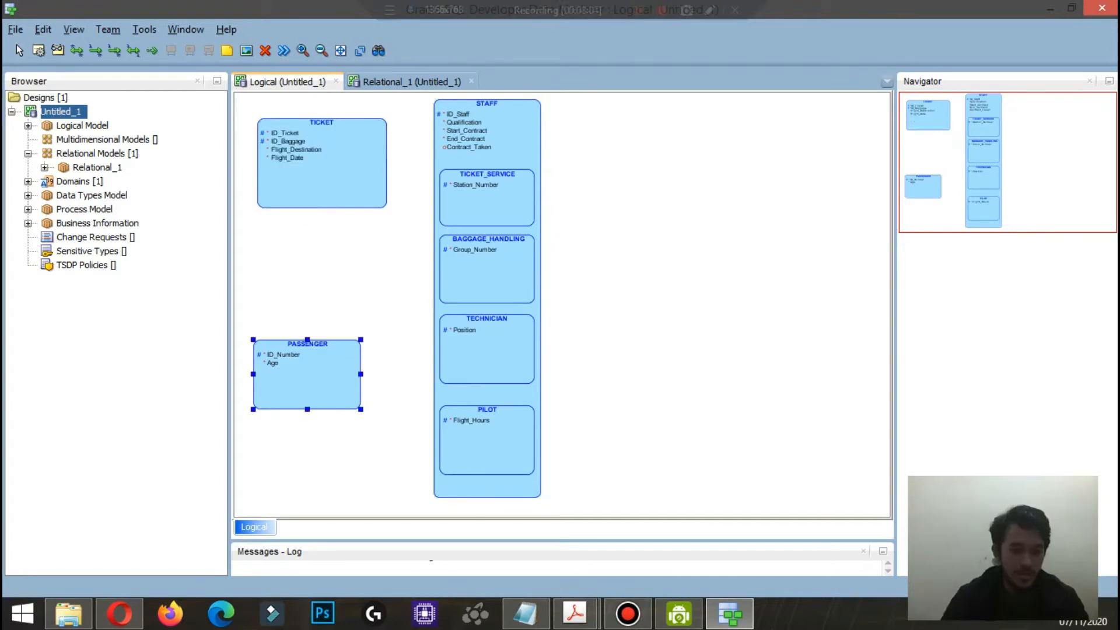
pyautogui.moveTo(360, 409); pyautogui.dragTo(382, 421)
pyautogui.moveTo(318, 385); pyautogui.dragTo(320, 463)
# Step: Widen STAFF to more than twice its width and stretch TICKET_SERVICE across it
pyautogui.click(495, 159)
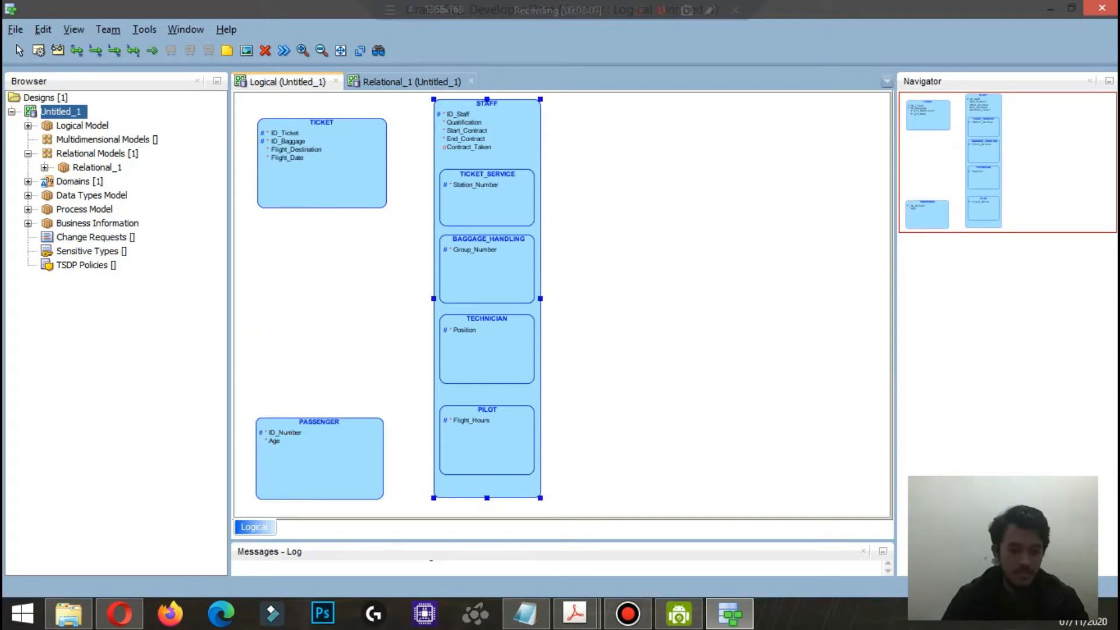
pyautogui.moveTo(540, 299); pyautogui.dragTo(689, 299)
pyautogui.click(487, 205)
pyautogui.moveTo(534, 197); pyautogui.dragTo(681, 197)
# Step: Extend STAFF's lower edge well below PILOT to give the nested subtypes more room
pyautogui.click(489, 274)
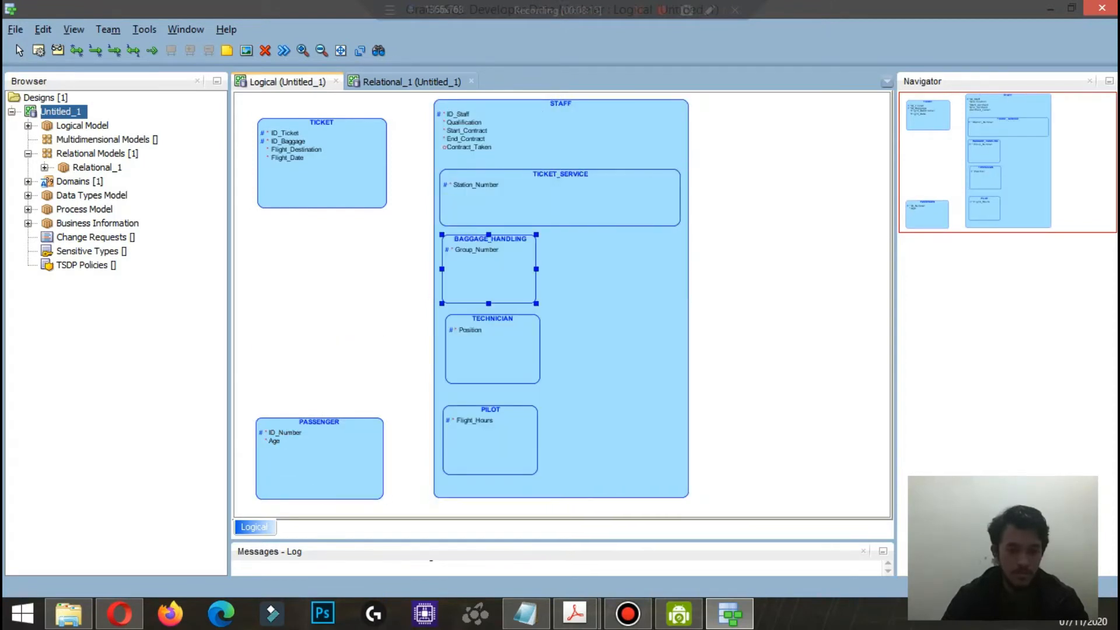
pyautogui.moveTo(540, 269); pyautogui.dragTo(537, 308)
pyautogui.moveTo(607, 292); pyautogui.dragTo(606, 270)
pyautogui.moveTo(557, 515); pyautogui.dragTo(558, 622)
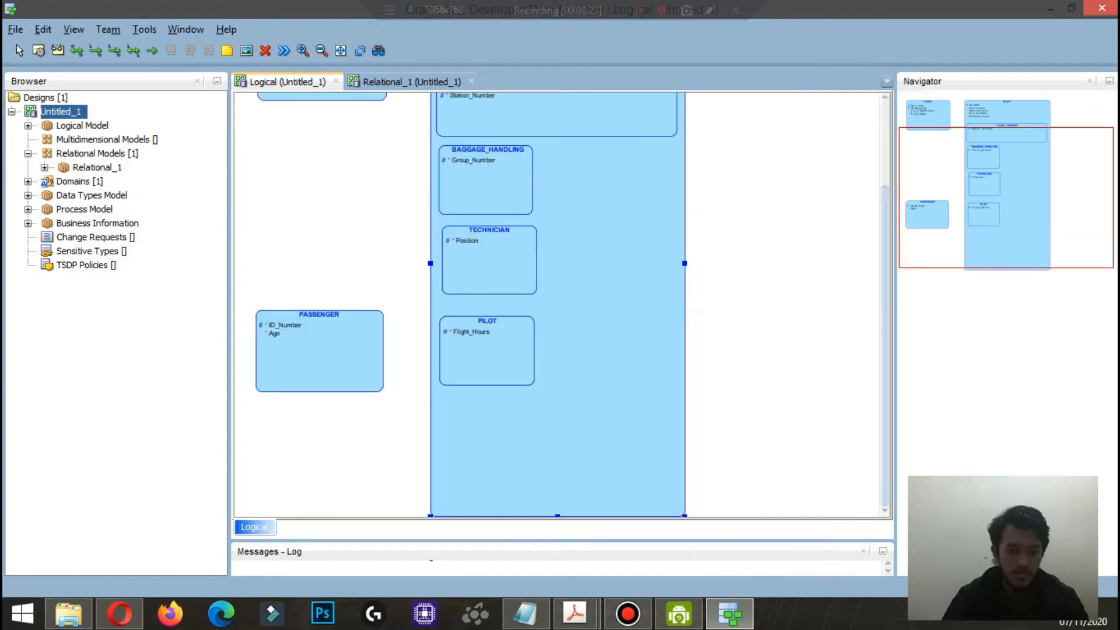
# Step: Extend STAFF further down and place PILOT at its lower end, stretched across STAFF's width
pyautogui.moveTo(558, 516); pyautogui.dragTo(558, 581)
pyautogui.scroll(5, 607, 304)
pyautogui.moveTo(607, 303); pyautogui.dragTo(606, 334)
pyautogui.scroll(5, 607, 334)
pyautogui.moveTo(606, 333); pyautogui.dragTo(608, 281)
pyautogui.moveTo(489, 286); pyautogui.dragTo(678, 473)
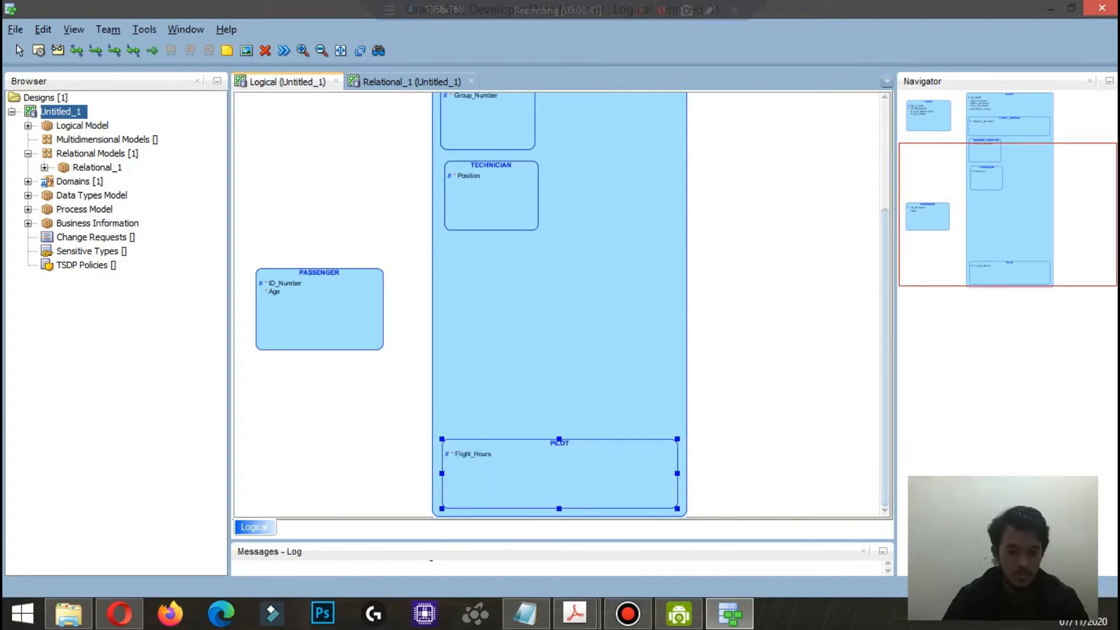
# Step: Stretch TECHNICIAN across STAFF's width and move it down above PILOT
pyautogui.click(491, 196)
pyautogui.moveTo(539, 196); pyautogui.dragTo(677, 196)
pyautogui.moveTo(612, 195); pyautogui.dragTo(613, 372)
# Step: Stretch BAGGAGE_HANDLING across STAFF's width, move it down, and space it above TECHNICIAN
pyautogui.scroll(5, 613, 372)
pyautogui.click(487, 265)
pyautogui.moveTo(534, 265); pyautogui.dragTo(677, 265)
pyautogui.moveTo(613, 264); pyautogui.dragTo(616, 415)
pyautogui.scroll(-5, 616, 416)
pyautogui.moveTo(616, 374); pyautogui.dragTo(616, 355)
# Step: Move TICKET_SERVICE down inside STAFF, clear of STAFF's own attributes
pyautogui.scroll(5, 616, 355)
pyautogui.moveTo(616, 193); pyautogui.dragTo(619, 265)
pyautogui.click(619, 336)
pyautogui.scroll(-5, 619, 336)
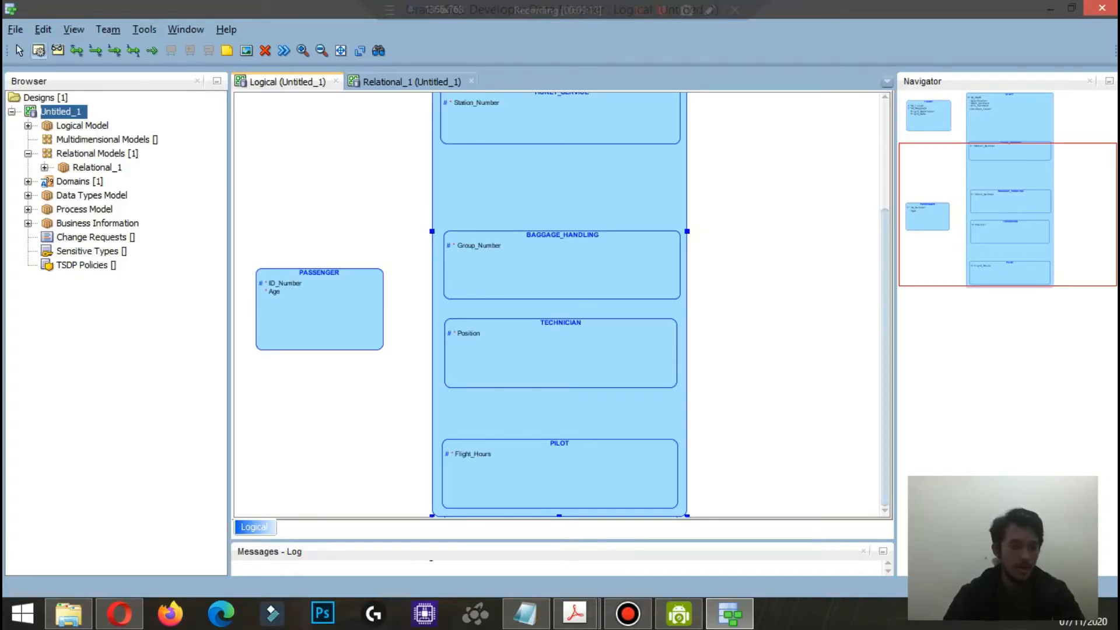
# Step: Create an entity NAME below PASSENGER with a mandatory attribute First_Name of logical type VARCHAR
pyautogui.click(307, 415)
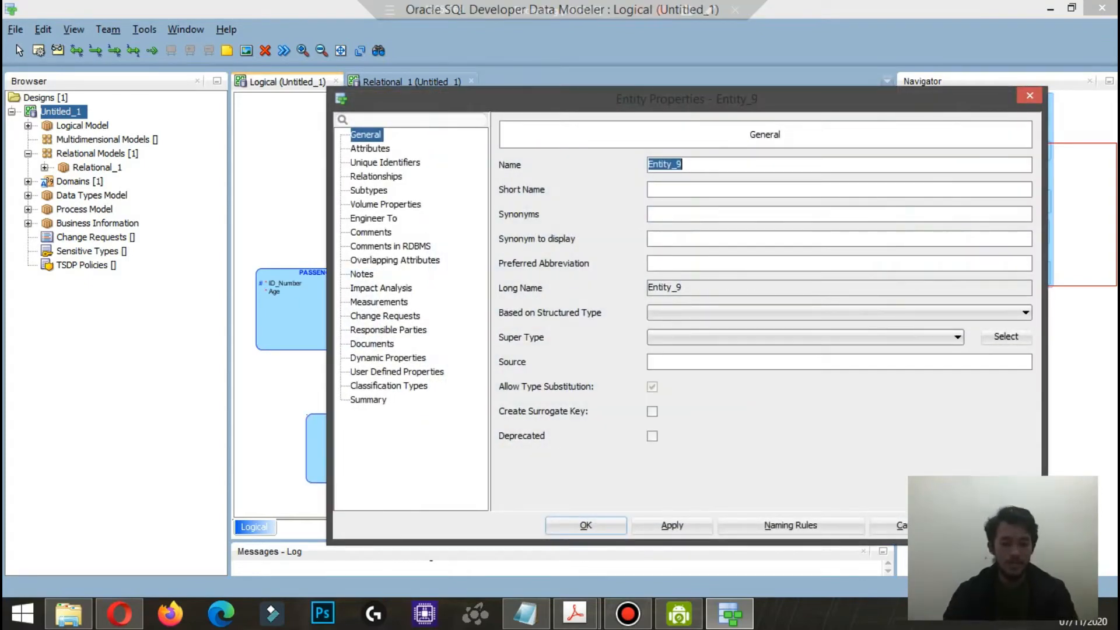
pyautogui.write('NAME')
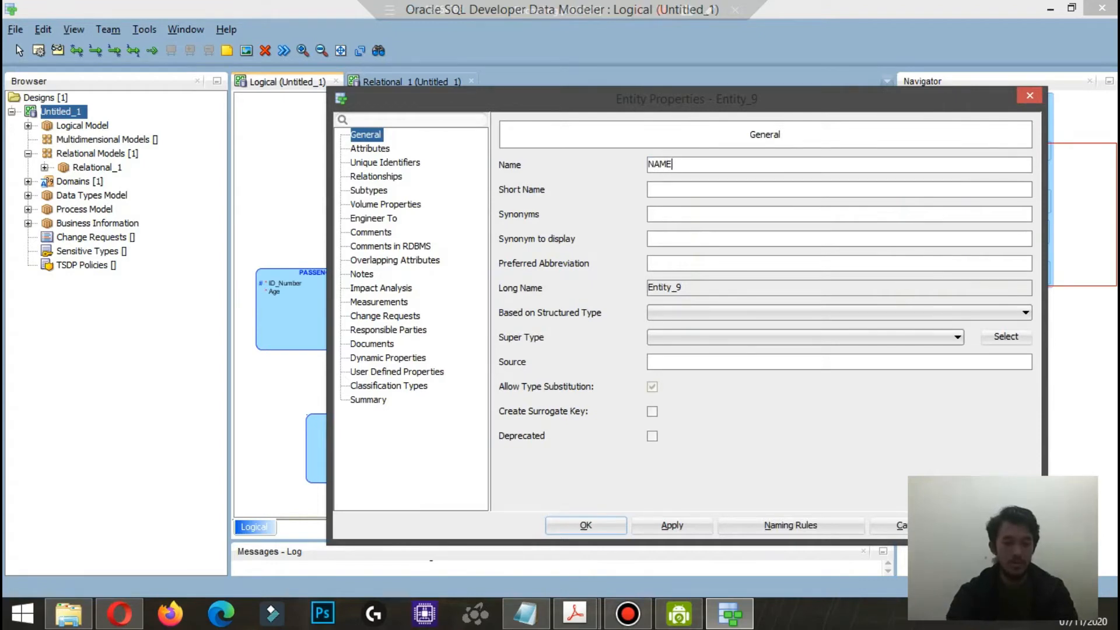
pyautogui.click(371, 148)
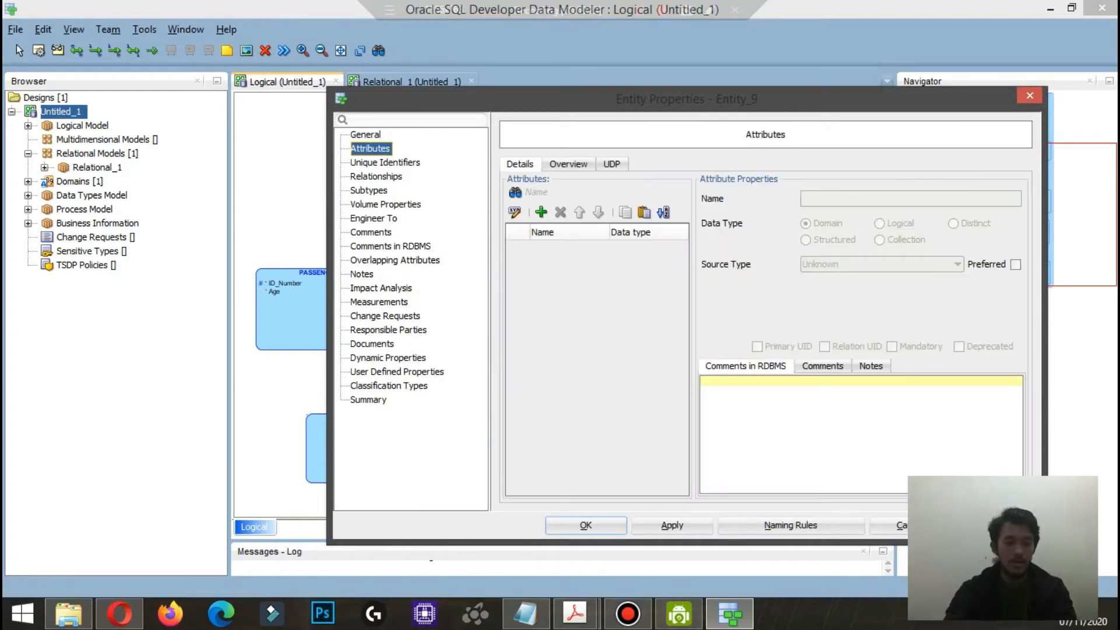
pyautogui.click(541, 212)
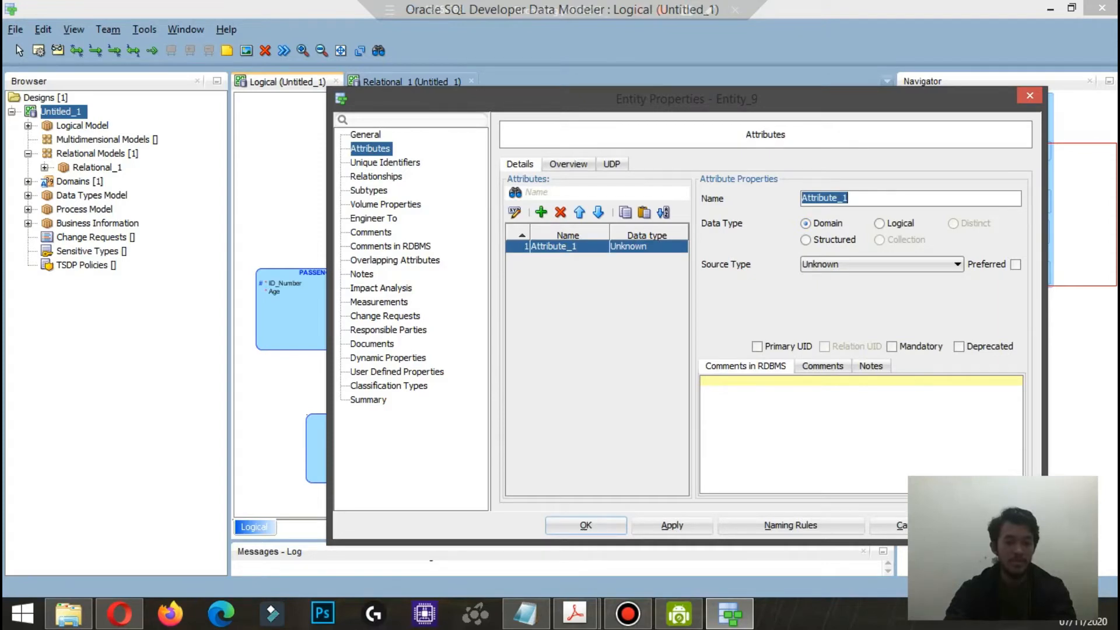
pyautogui.write('First_n')
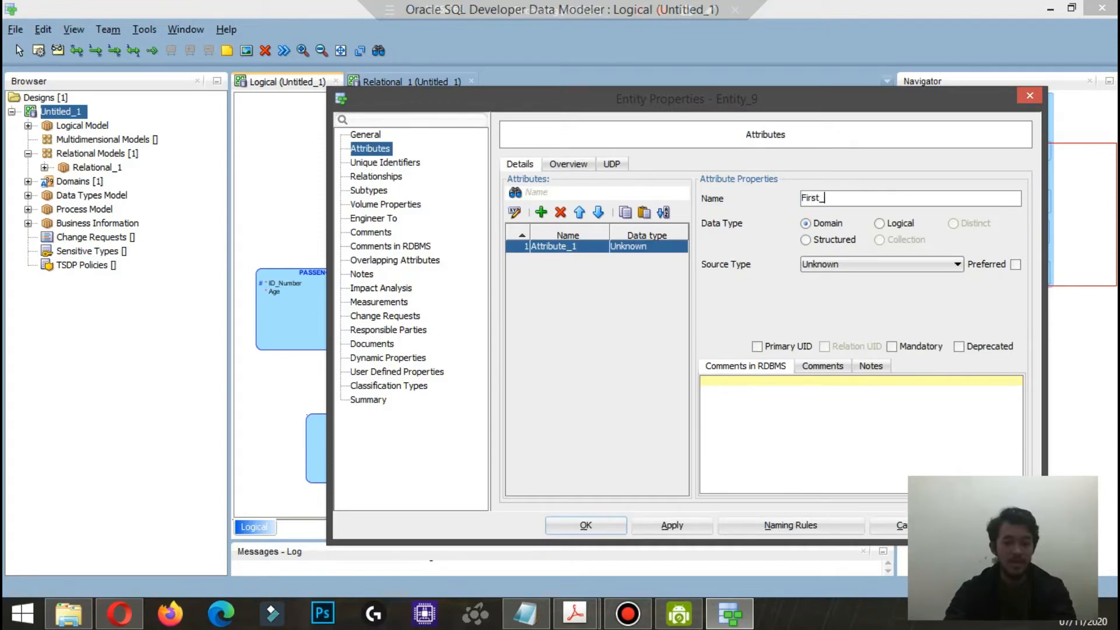
pyautogui.click(880, 223)
pyautogui.click(881, 265)
pyautogui.scroll(-16, 877, 386)
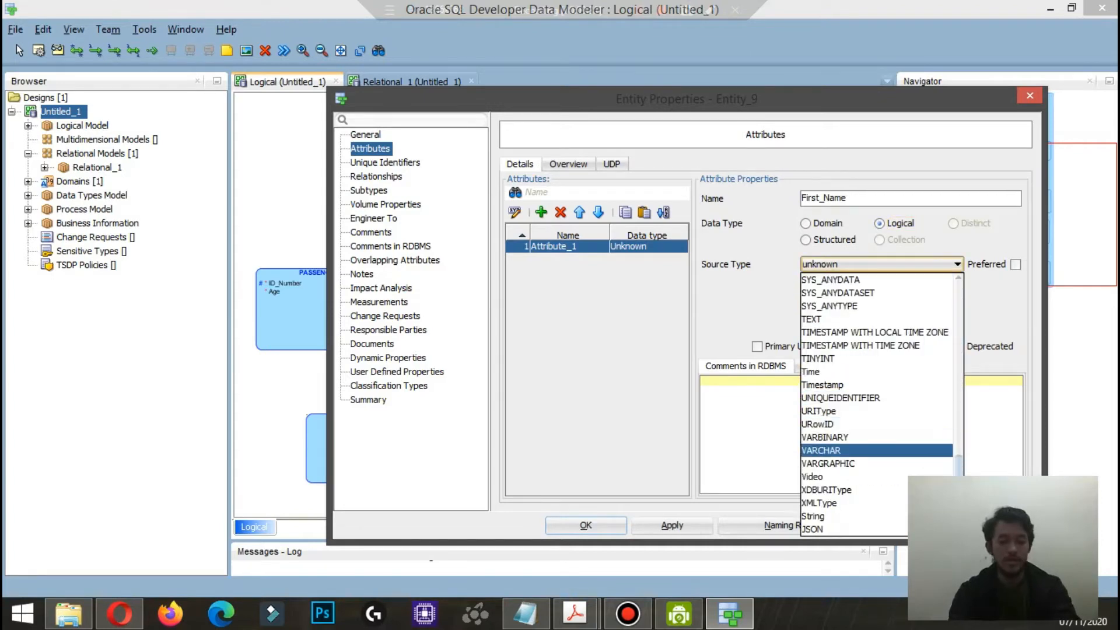
pyautogui.click(828, 450)
pyautogui.click(891, 347)
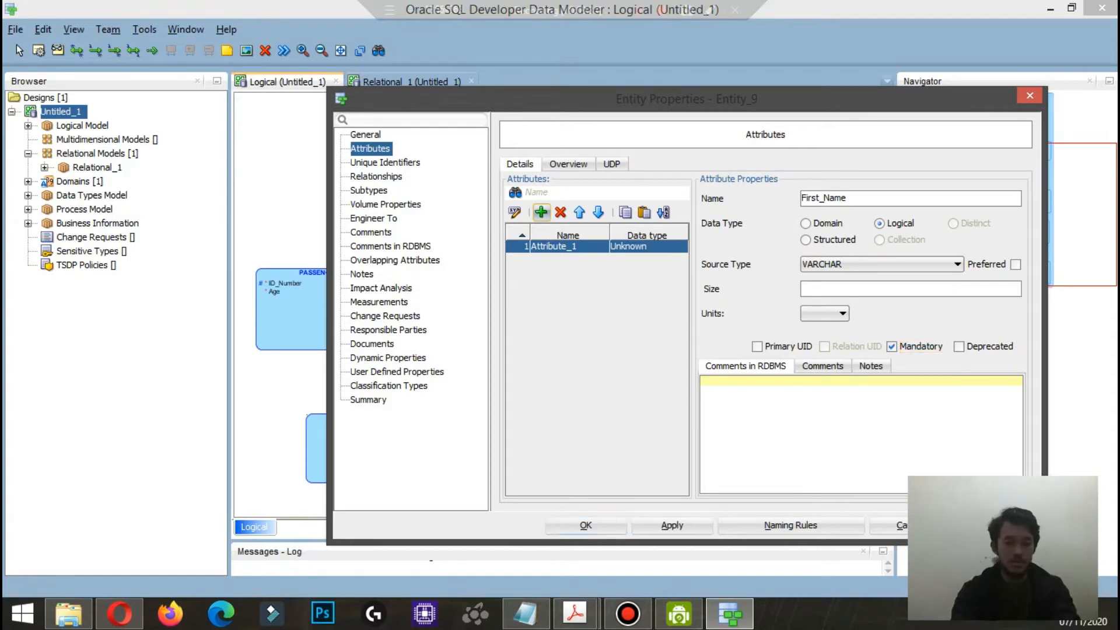
# Step: Add the attribute Last_Name to NAME as logical type VARCHAR and primary UID, and save the entity
pyautogui.click(542, 212)
pyautogui.write('Las')
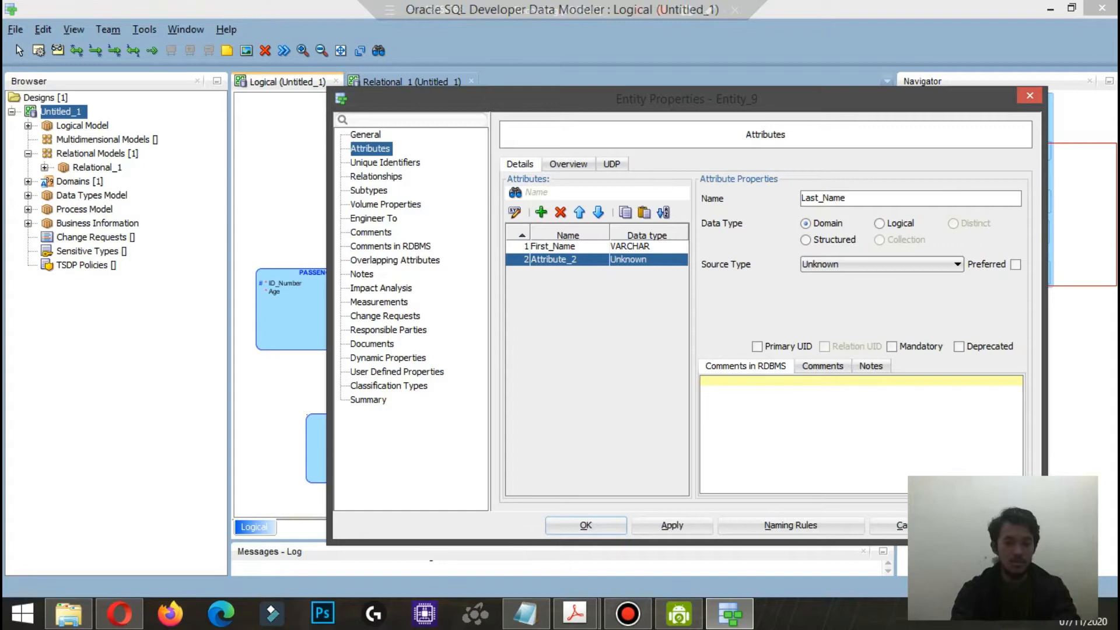
pyautogui.click(879, 224)
pyautogui.click(957, 264)
pyautogui.scroll(-5, 875, 408)
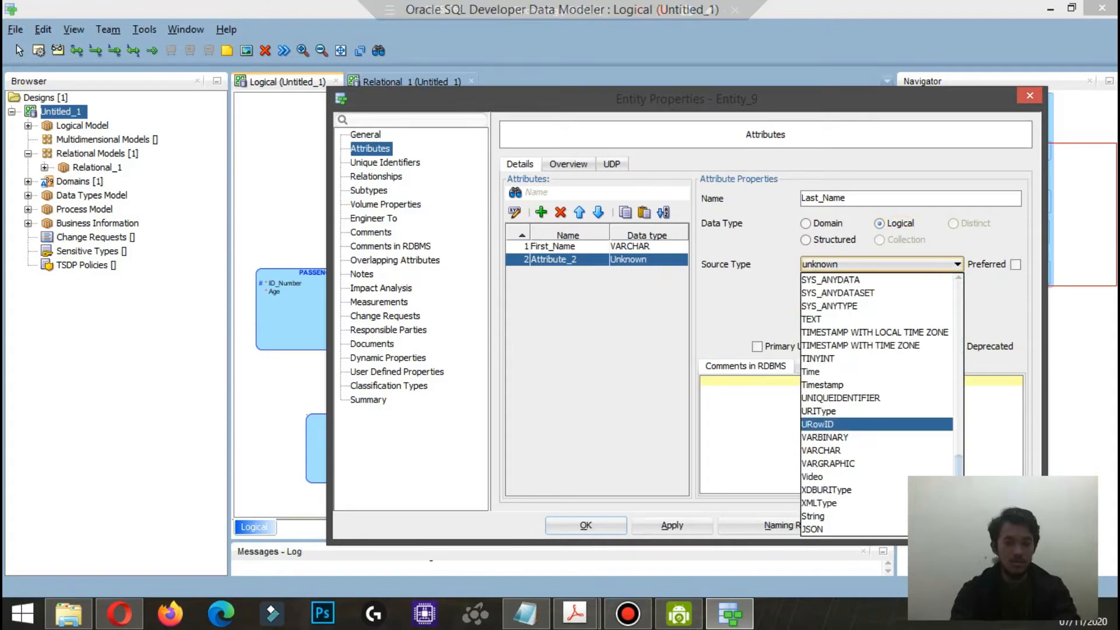
pyautogui.click(828, 451)
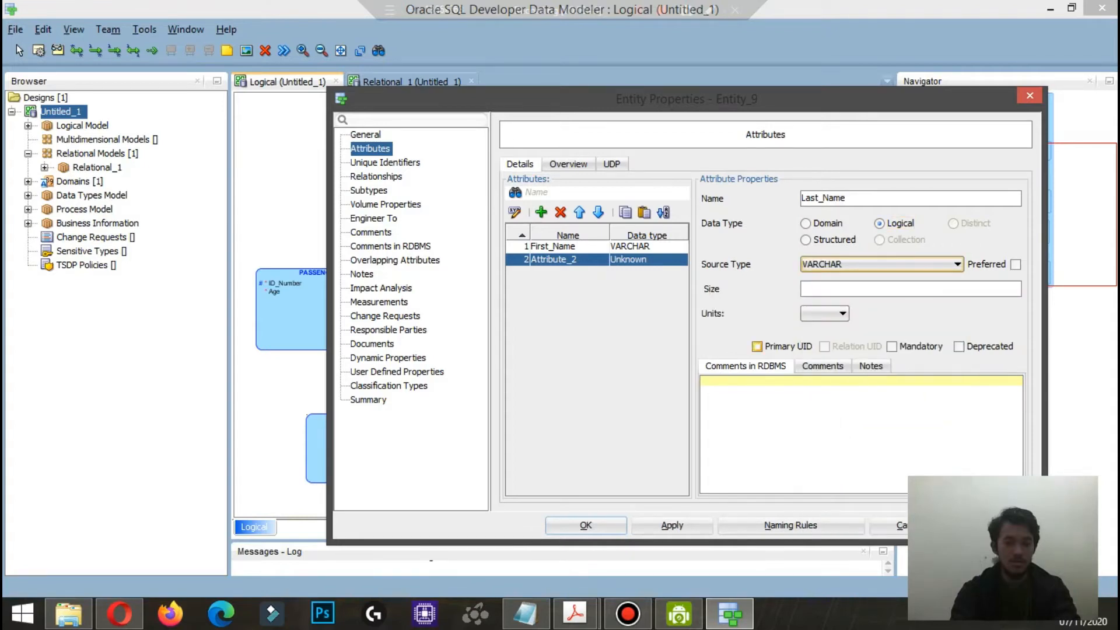
pyautogui.click(757, 346)
pyautogui.click(586, 525)
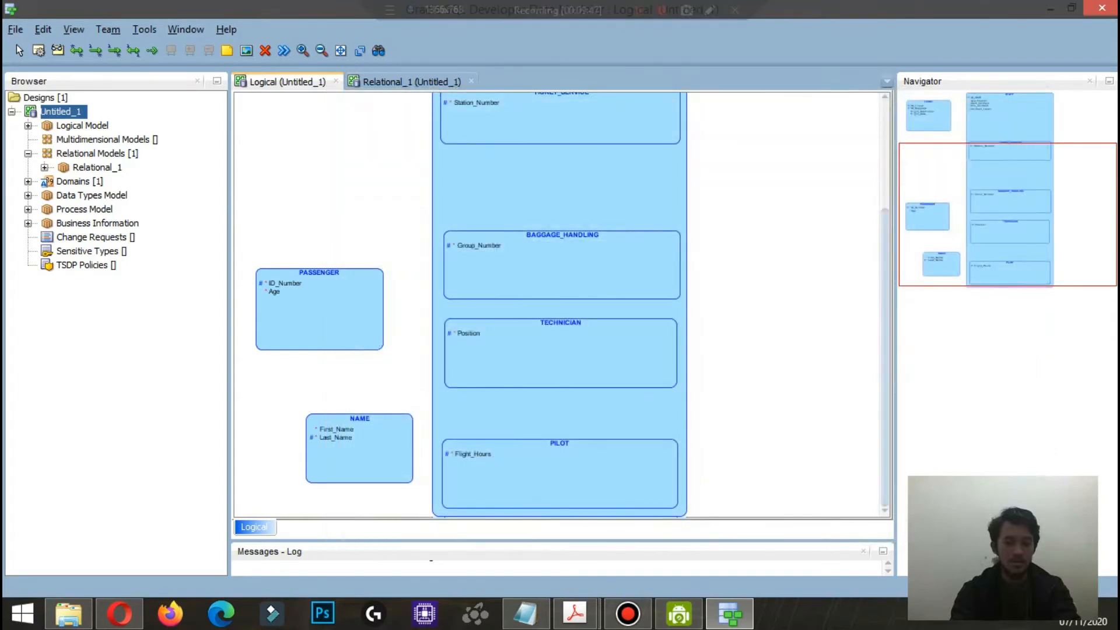
# Step: Align NAME directly under PASSENGER and enlarge it slightly
pyautogui.click(19, 51)
pyautogui.moveTo(359, 455); pyautogui.dragTo(320, 478)
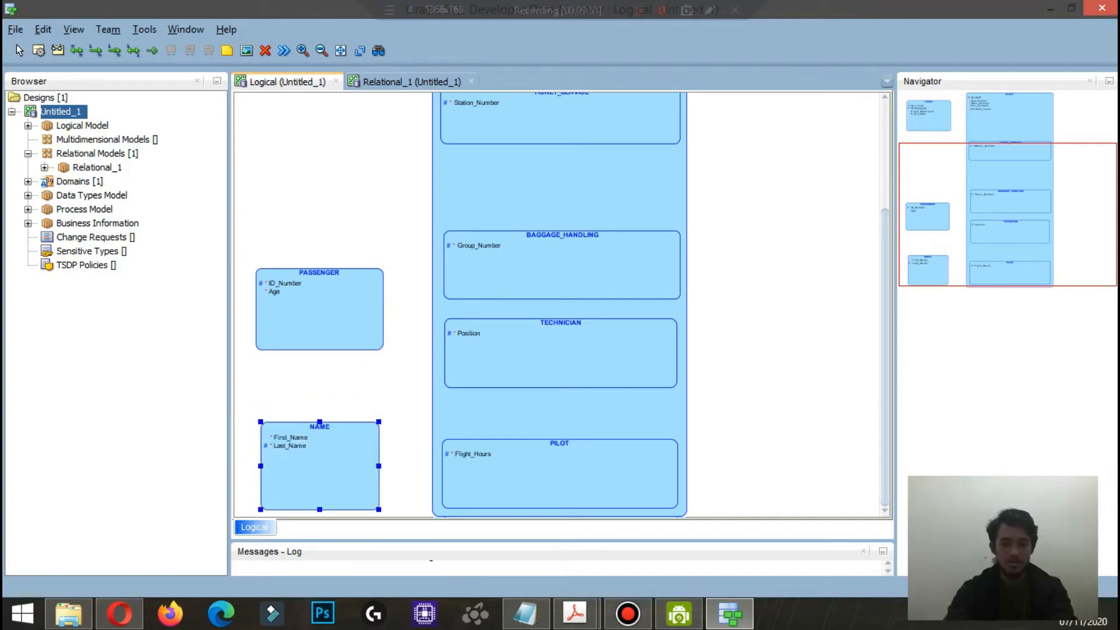
pyautogui.click(407, 387)
pyautogui.scroll(5, 407, 388)
pyautogui.scroll(-5, 407, 387)
# Step: Create a new entity DESTINATION in the empty area to the right of STAFF
pyautogui.click(39, 51)
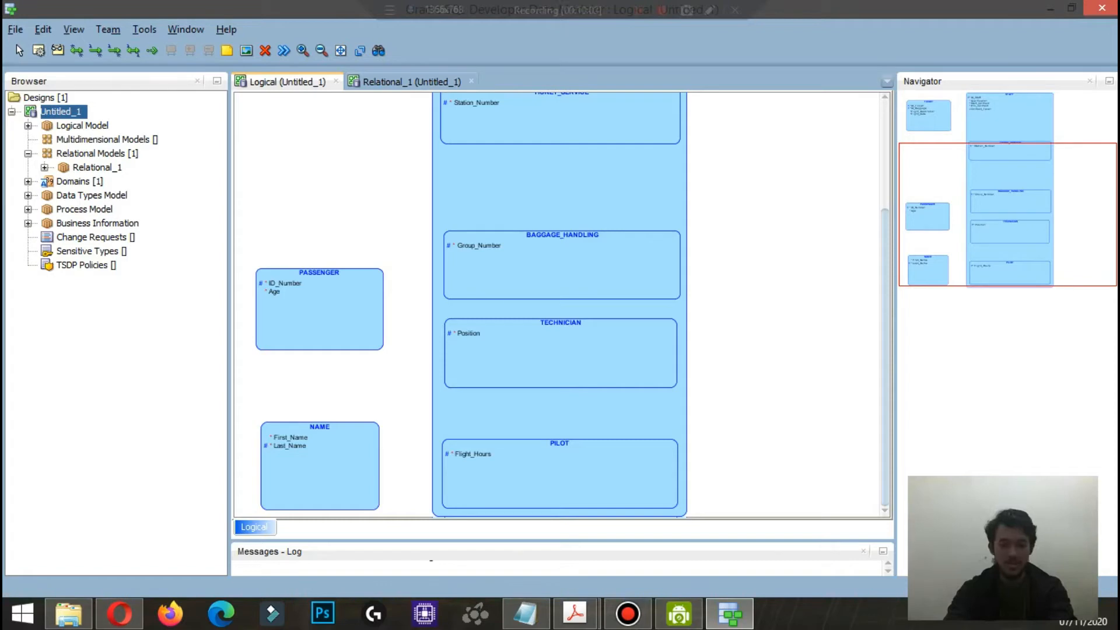
pyautogui.click(797, 201)
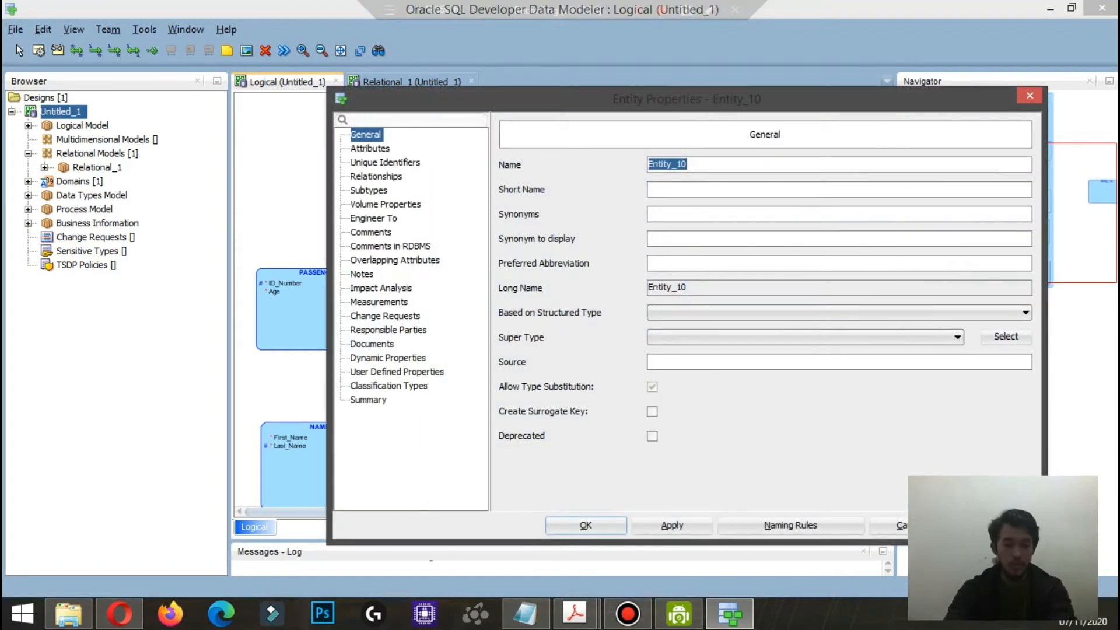
pyautogui.write('DEST')
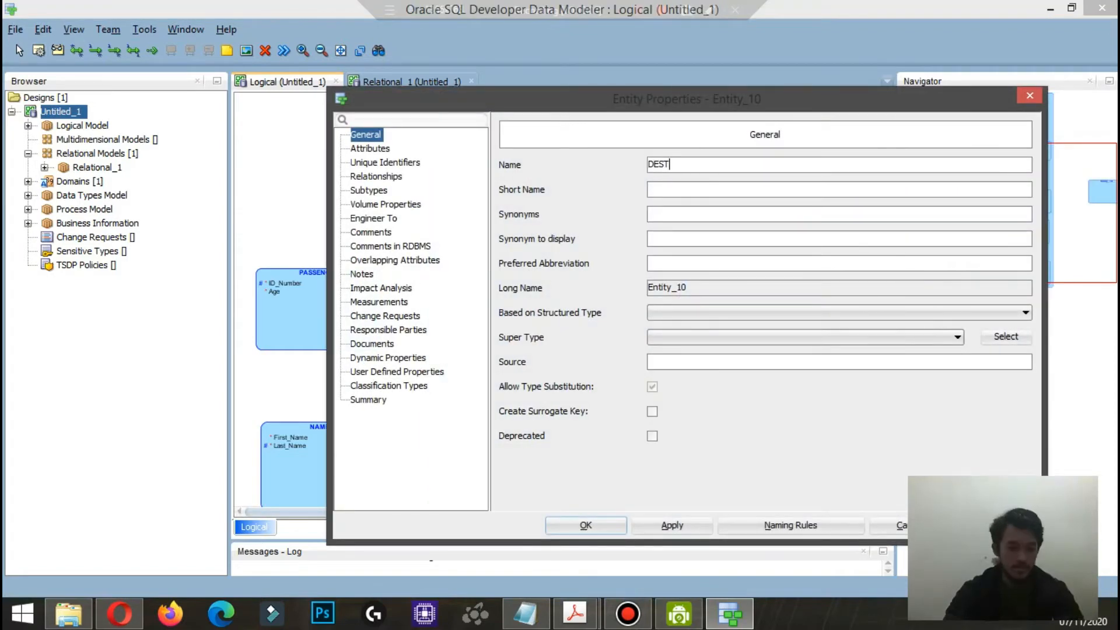
pyautogui.write('INATION')
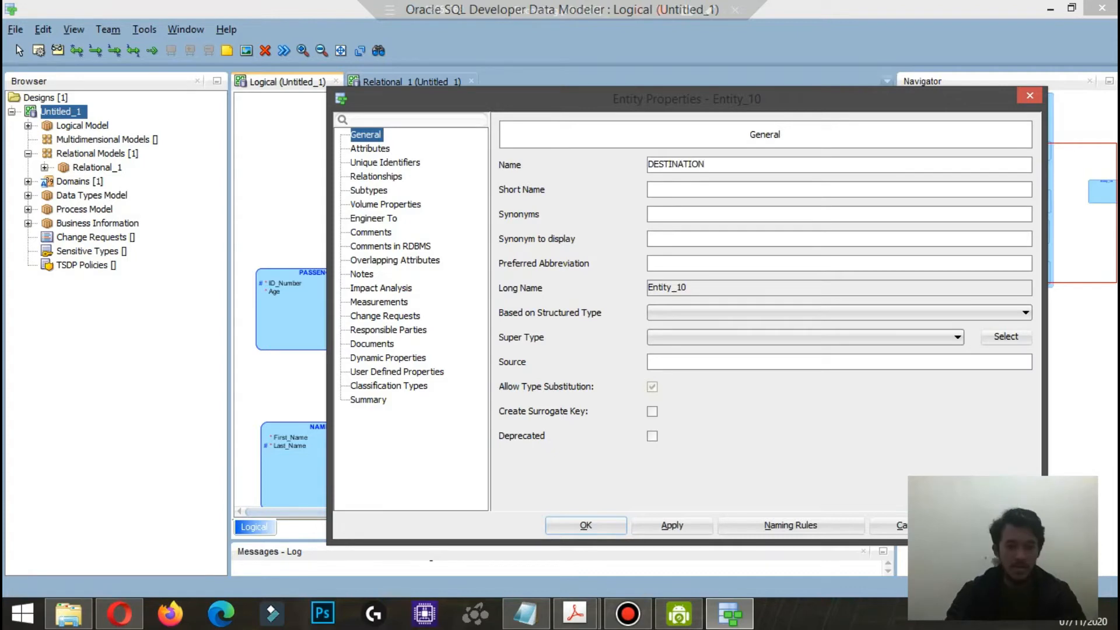
# Step: Add the attribute City_Code to DESTINATION with logical type CHAR as primary UID
pyautogui.click(370, 148)
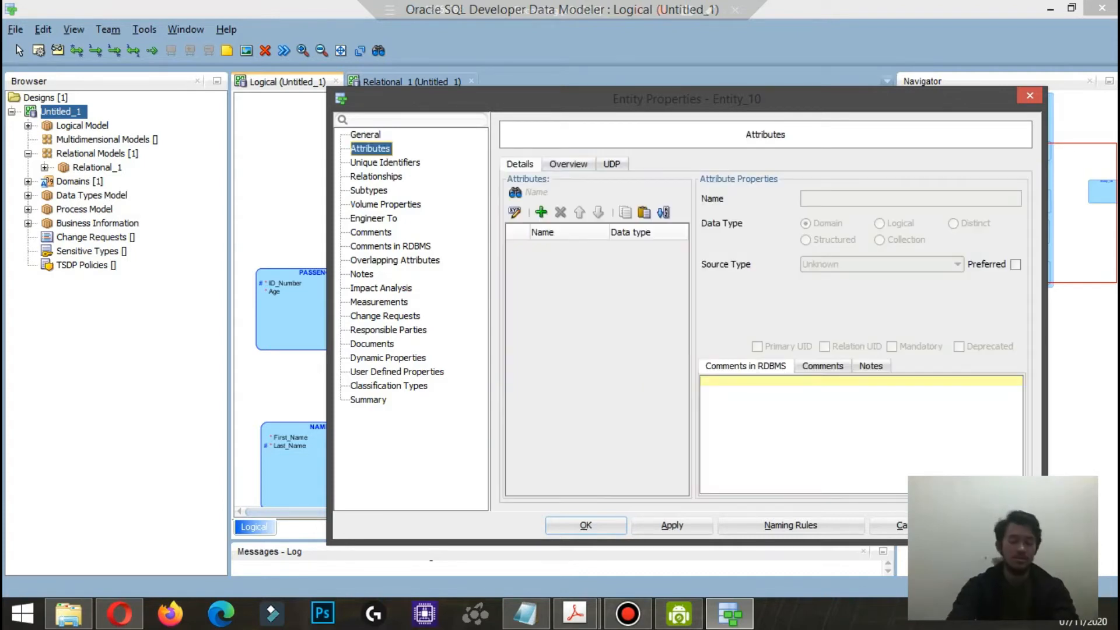
pyautogui.click(541, 212)
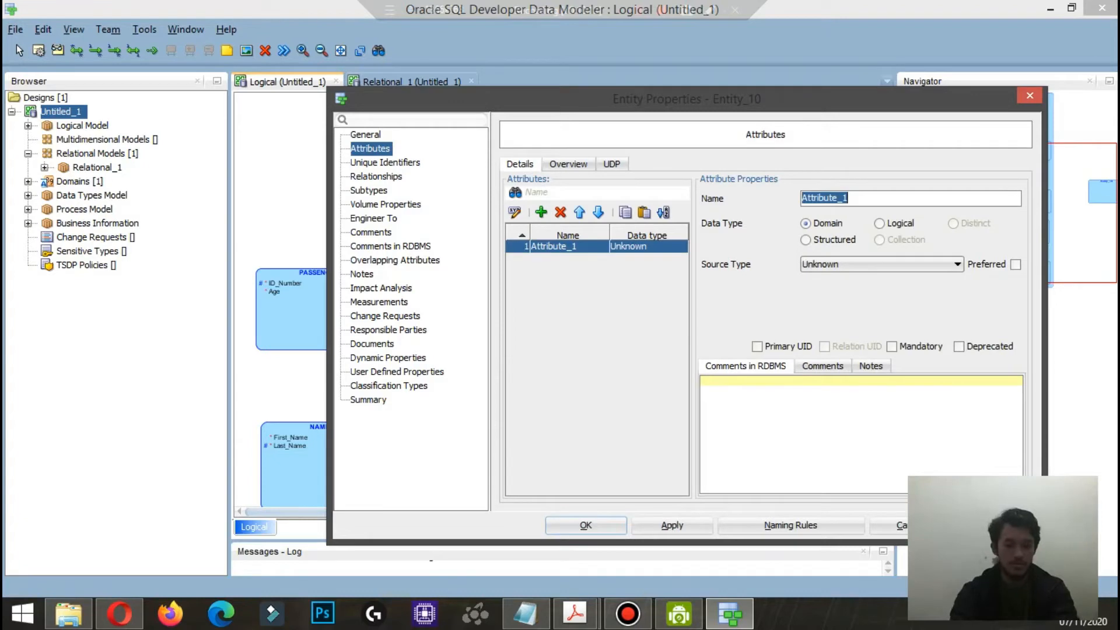
pyautogui.write('City_Code')
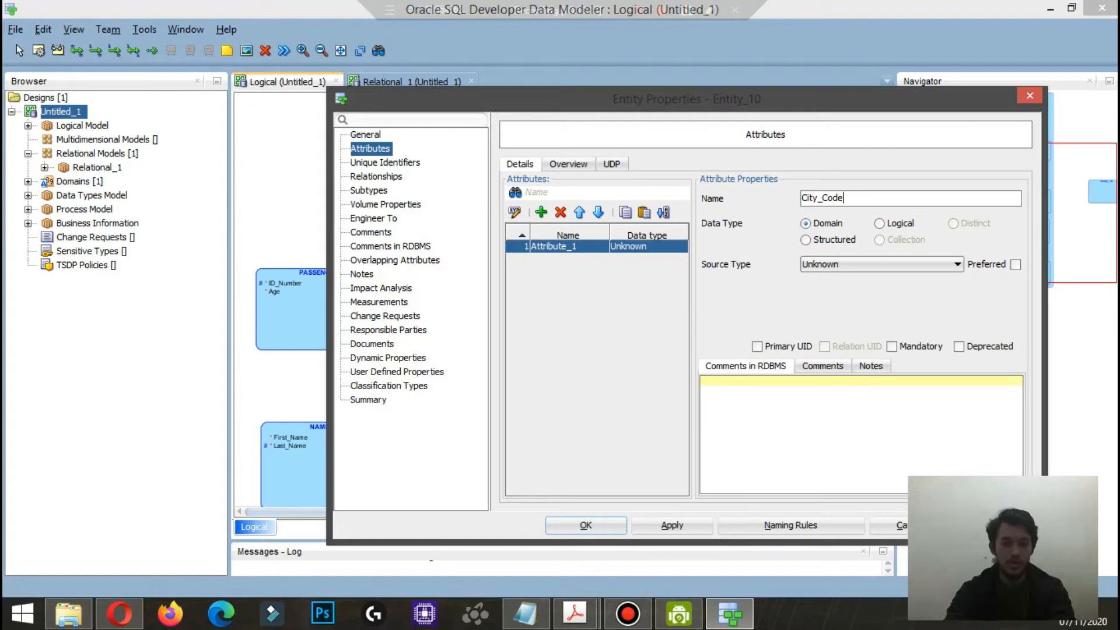
pyautogui.click(881, 224)
pyautogui.click(898, 265)
pyautogui.click(829, 412)
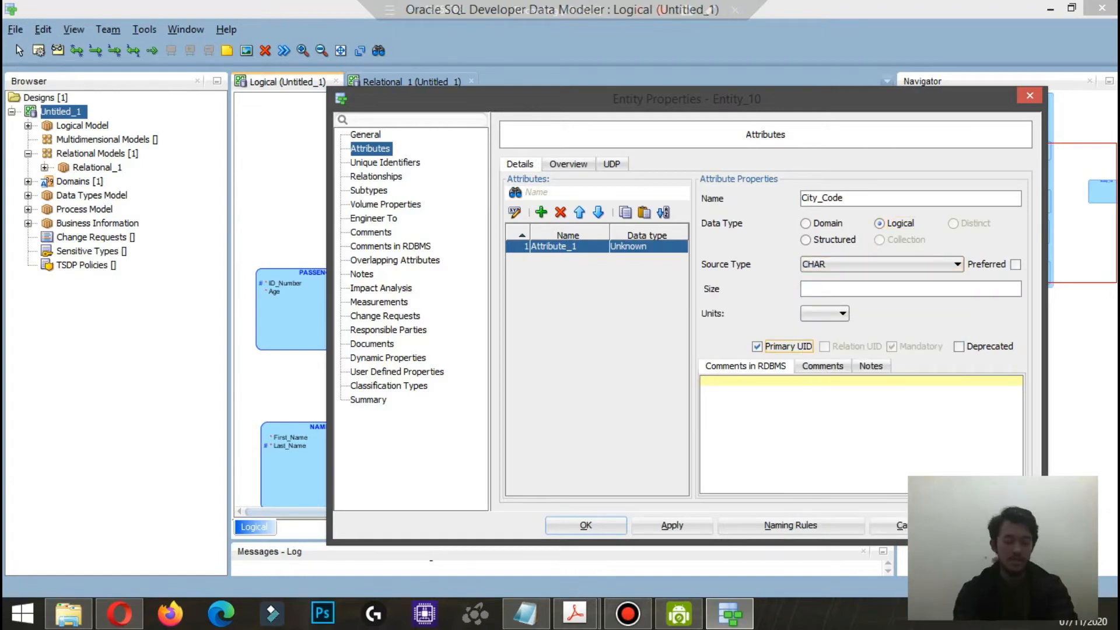
# Step: Add a mandatory attribute Flight_Schedule of logical type Datetime to DESTINATION and save the entity
pyautogui.click(542, 212)
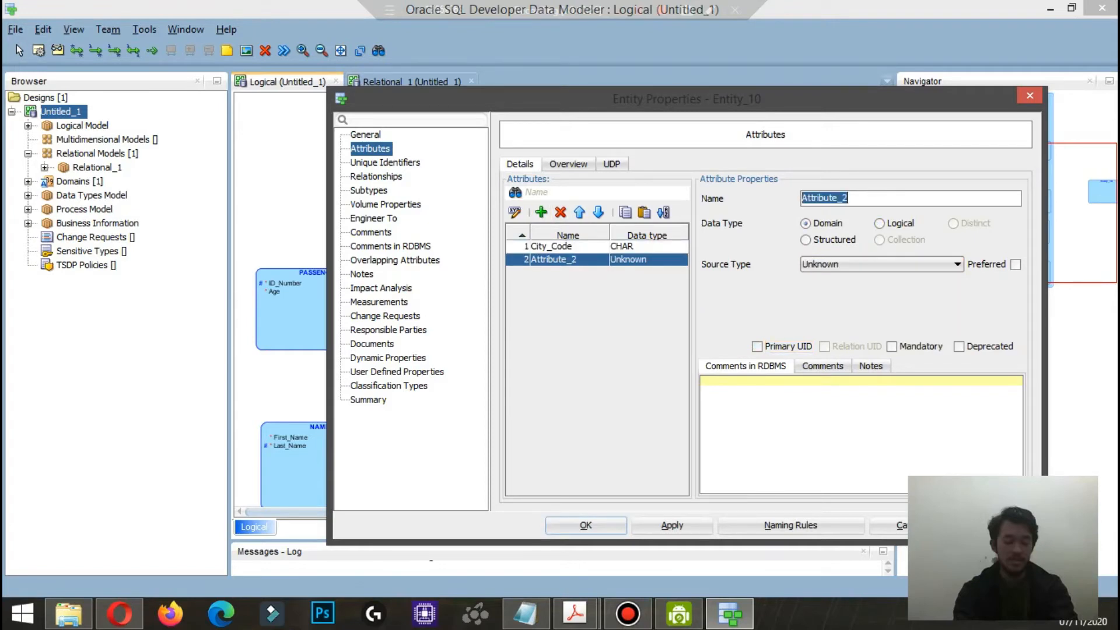
pyautogui.write('Flight_Schedule')
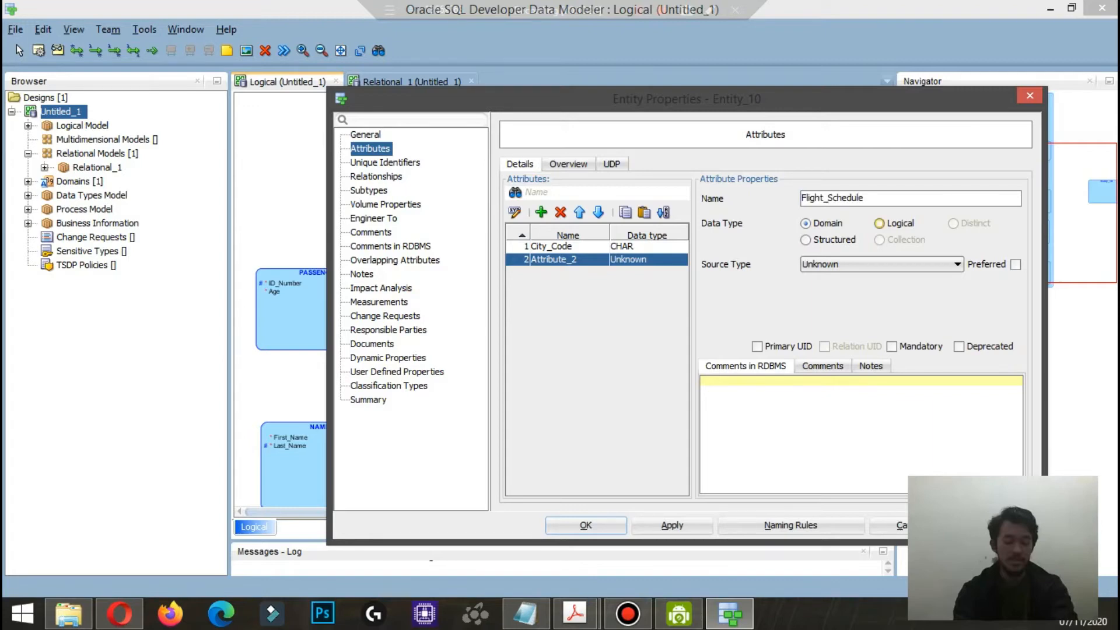
pyautogui.click(879, 224)
pyautogui.click(880, 264)
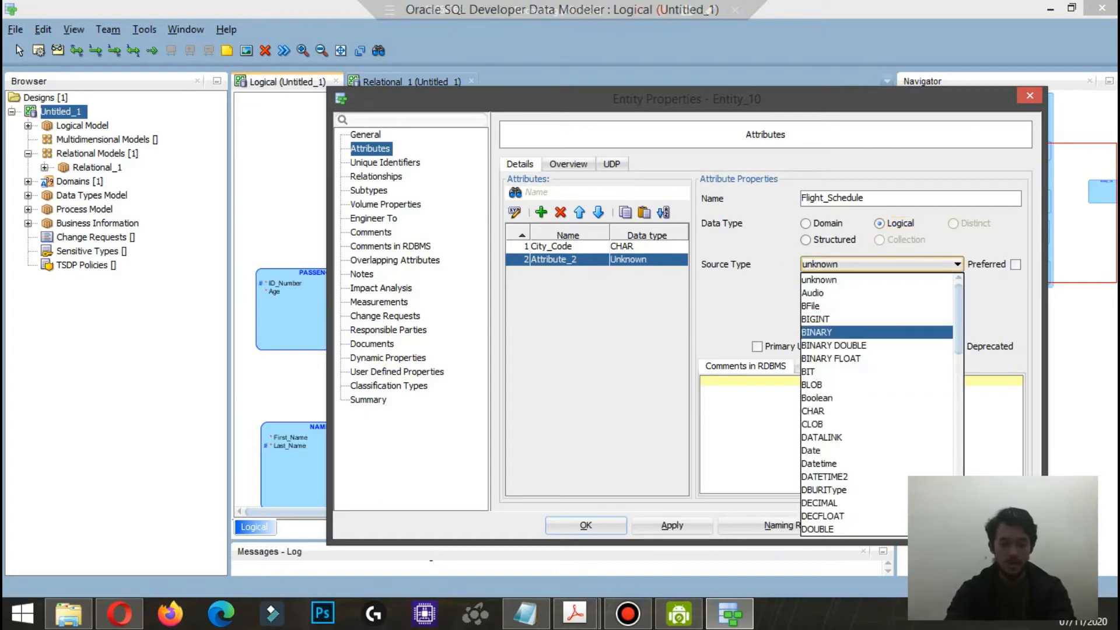
pyautogui.click(819, 464)
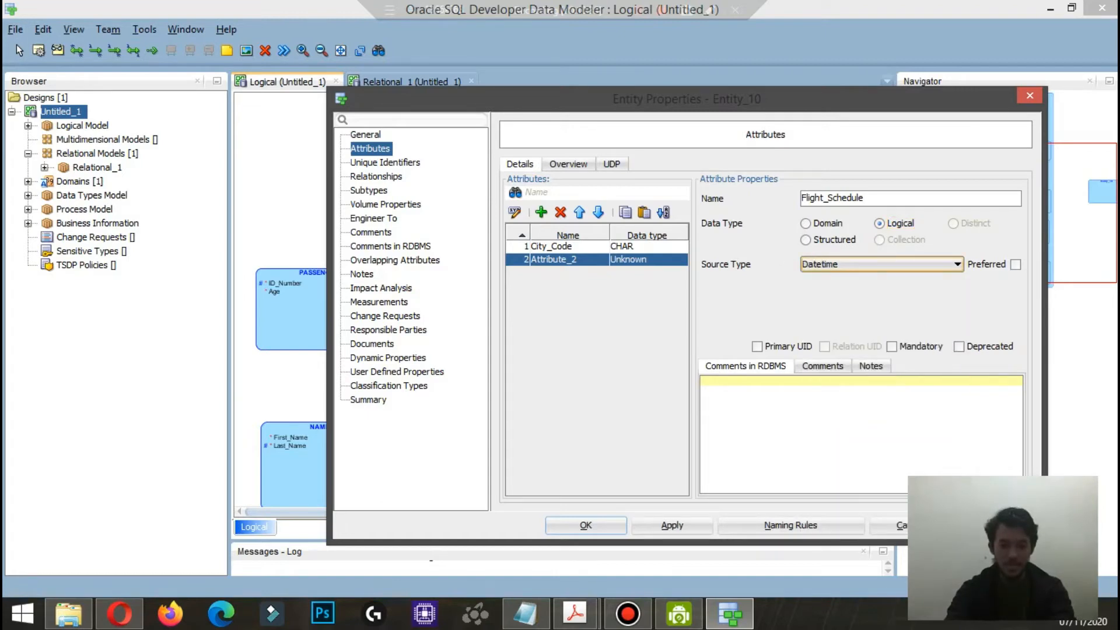
pyautogui.click(892, 347)
pyautogui.click(585, 526)
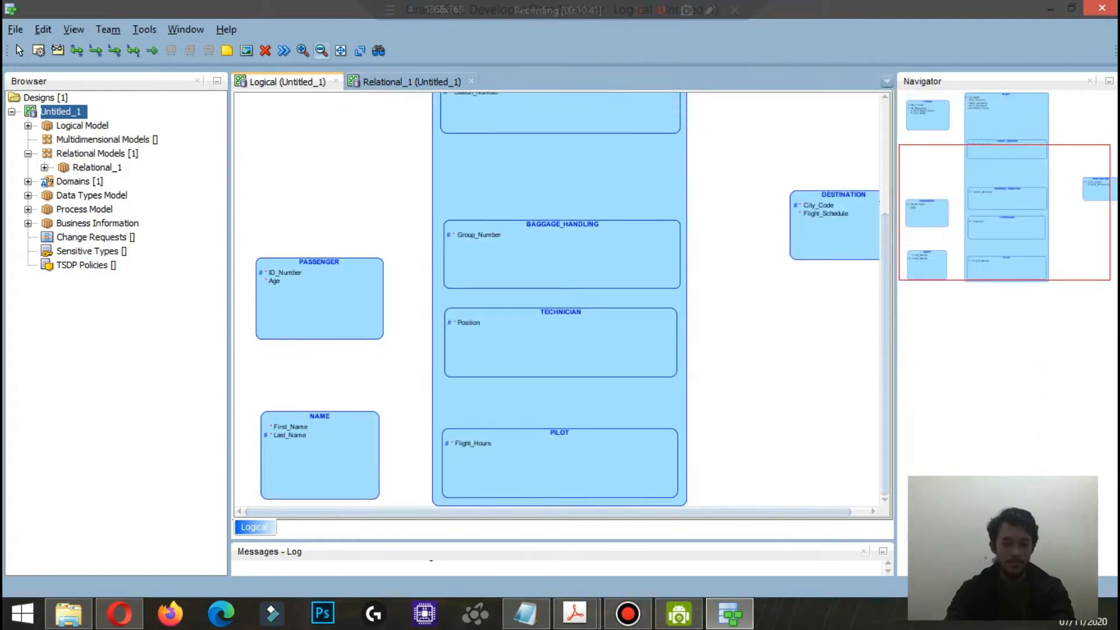
# Step: Shift STAFF with its subtypes a little to the right and move DESTINATION down level with PILOT
pyautogui.click(321, 50)
pyautogui.scroll(1, 563, 304)
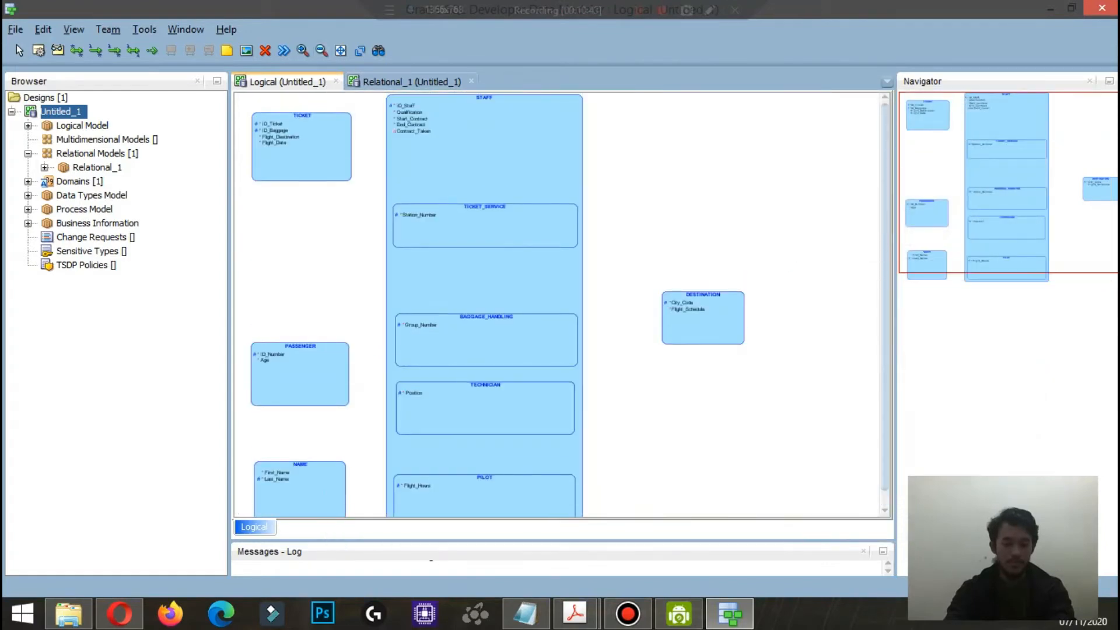
pyautogui.click(19, 50)
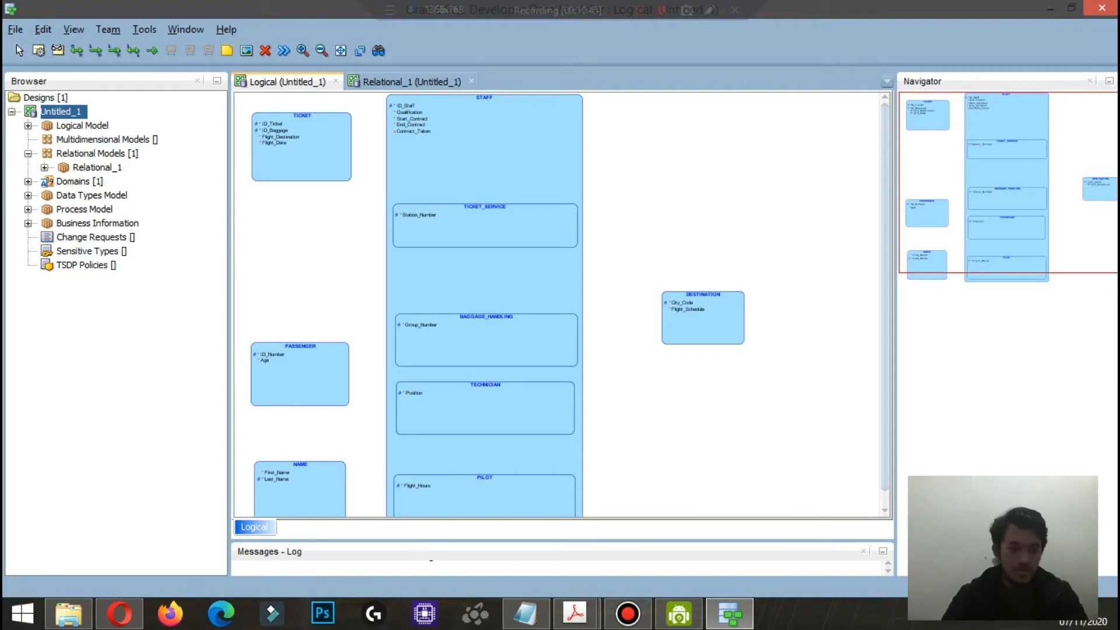
pyautogui.moveTo(367, 103); pyautogui.dragTo(603, 513)
pyautogui.moveTo(496, 262); pyautogui.dragTo(537, 263)
pyautogui.moveTo(703, 309); pyautogui.dragTo(739, 489)
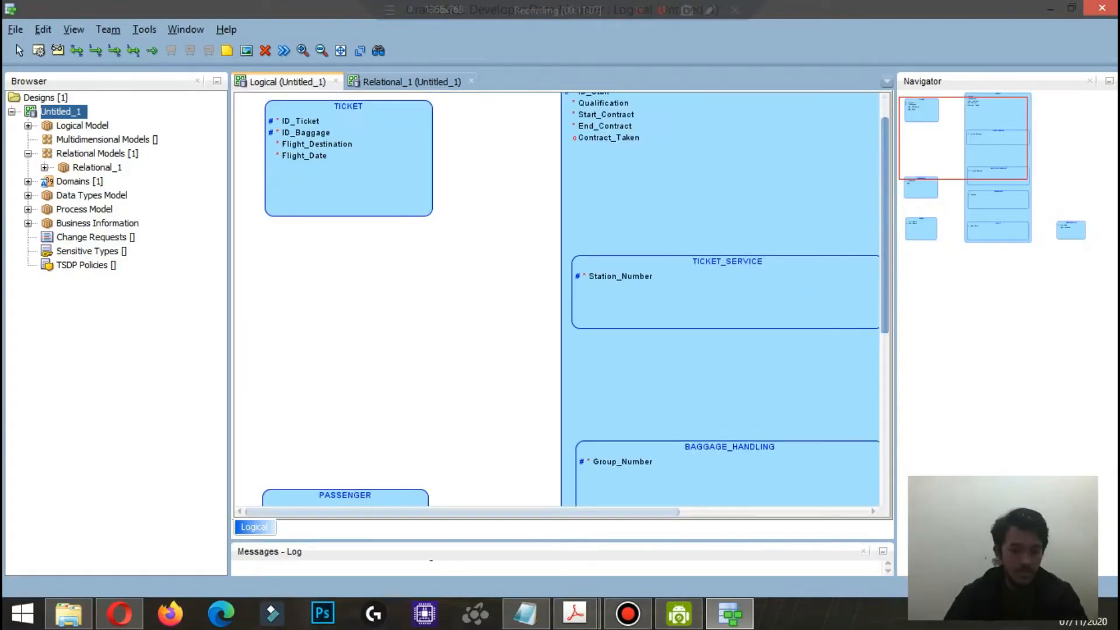
pyautogui.moveTo(885, 226); pyautogui.dragTo(885, 387)
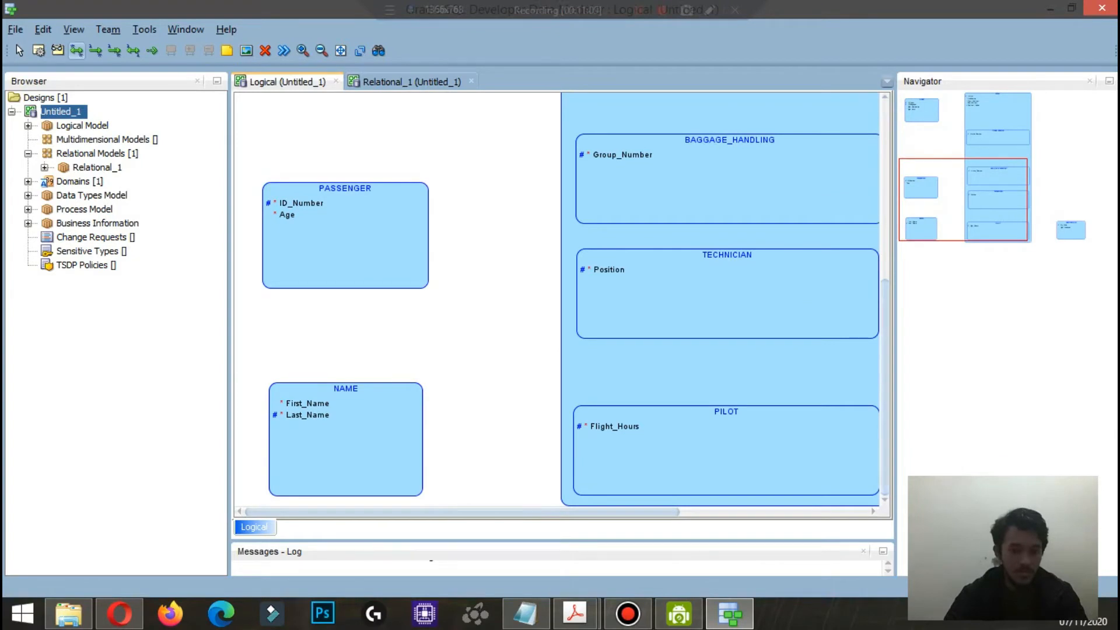
pyautogui.click(96, 50)
pyautogui.click(402, 405)
pyautogui.click(339, 419)
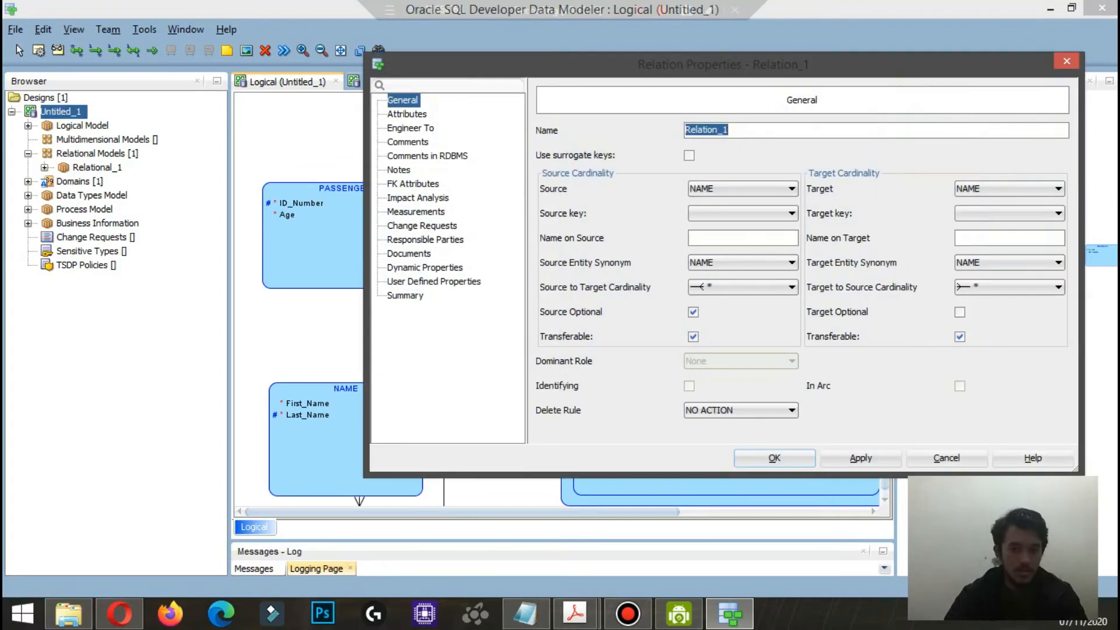
pyautogui.click(946, 456)
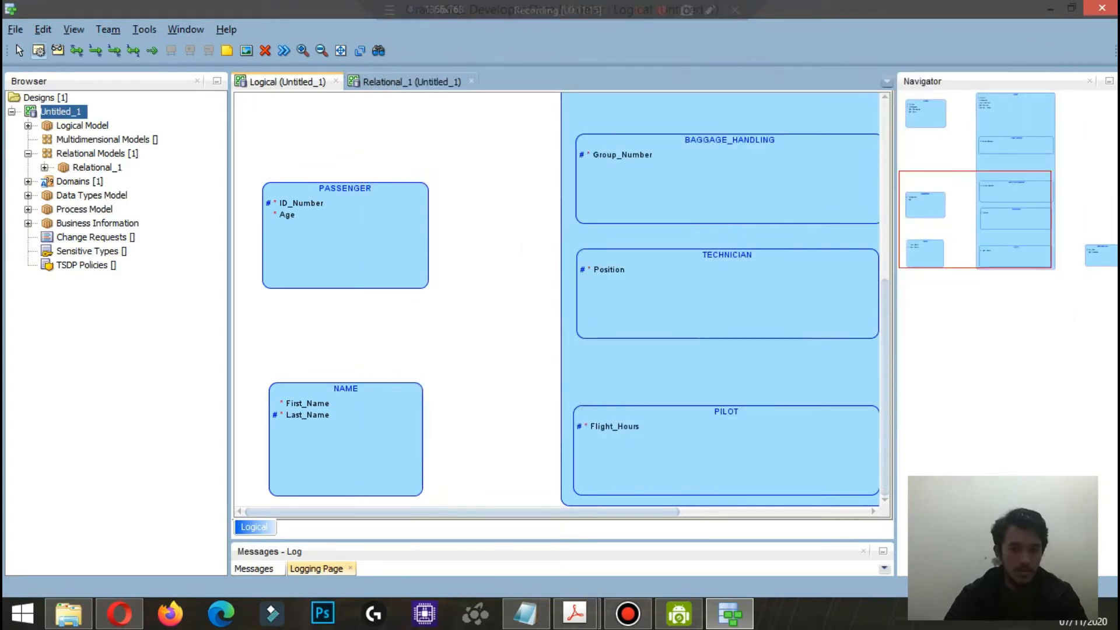
# Step: Relate NAME to PASSENGER with cardinality 1 both ways and both ends mandatory, named dimiliki on source and memiliki on target
pyautogui.click(362, 453)
pyautogui.click(360, 228)
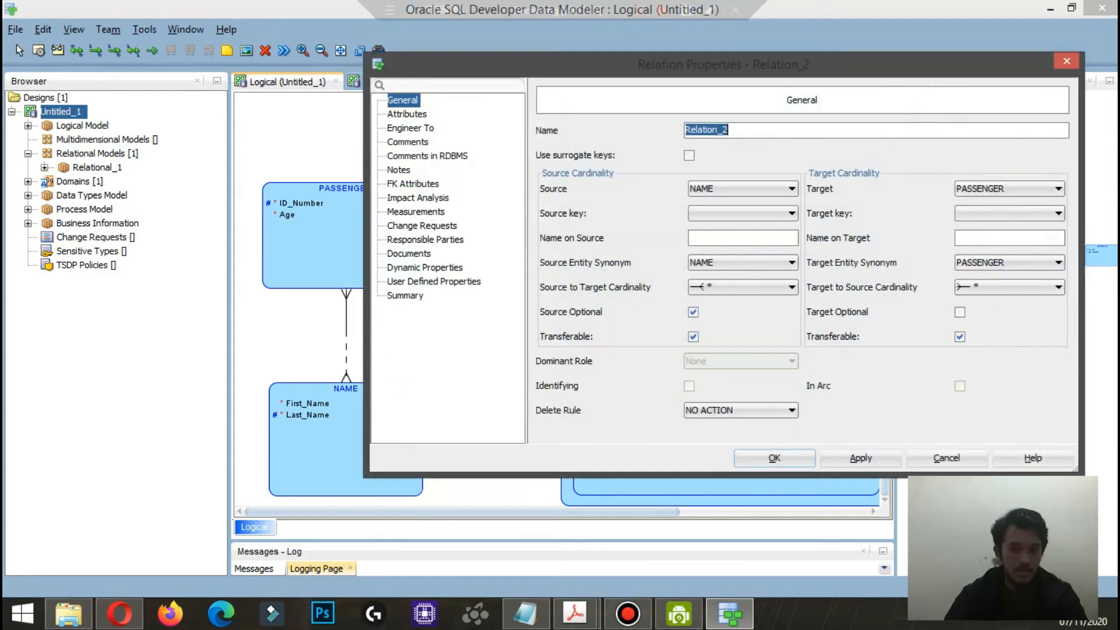
pyautogui.click(743, 287)
pyautogui.click(743, 287)
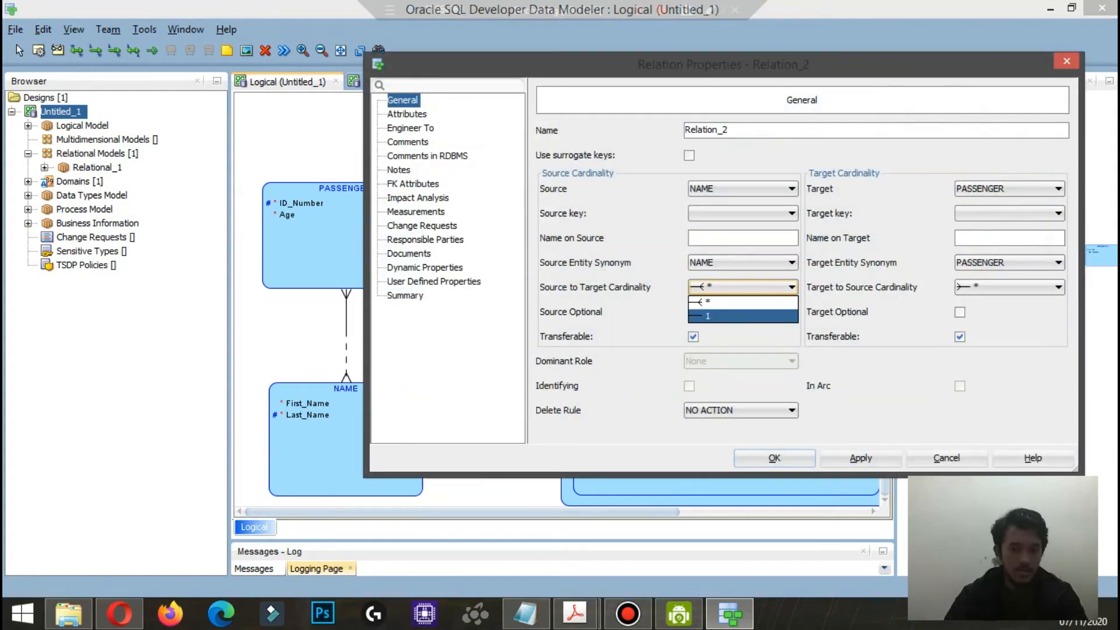
pyautogui.click(742, 316)
pyautogui.click(1009, 287)
pyautogui.click(1009, 316)
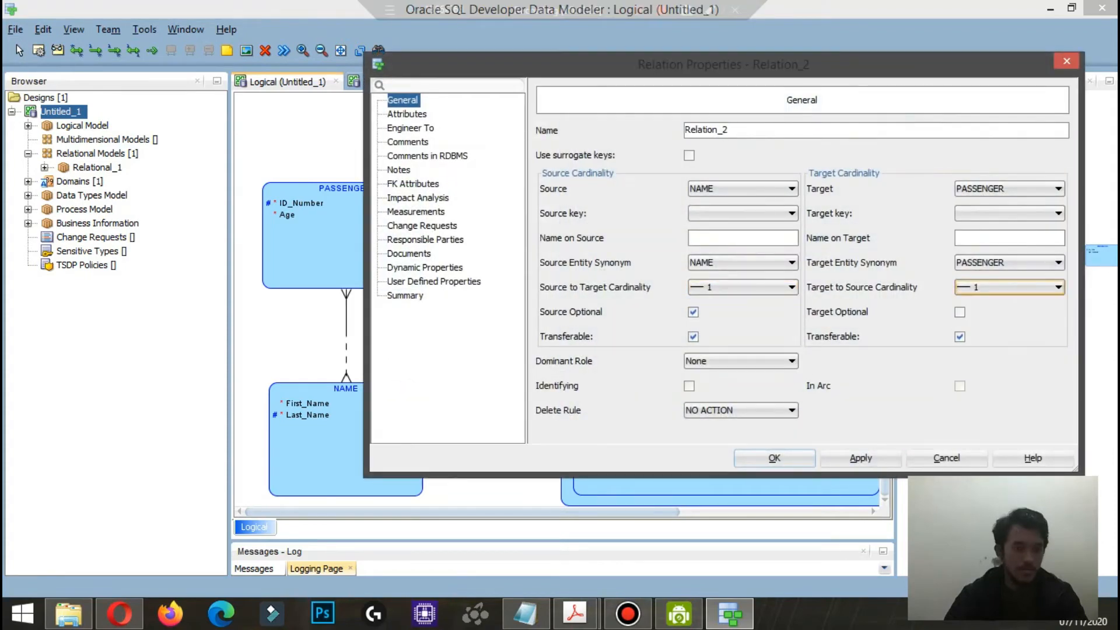
pyautogui.click(693, 312)
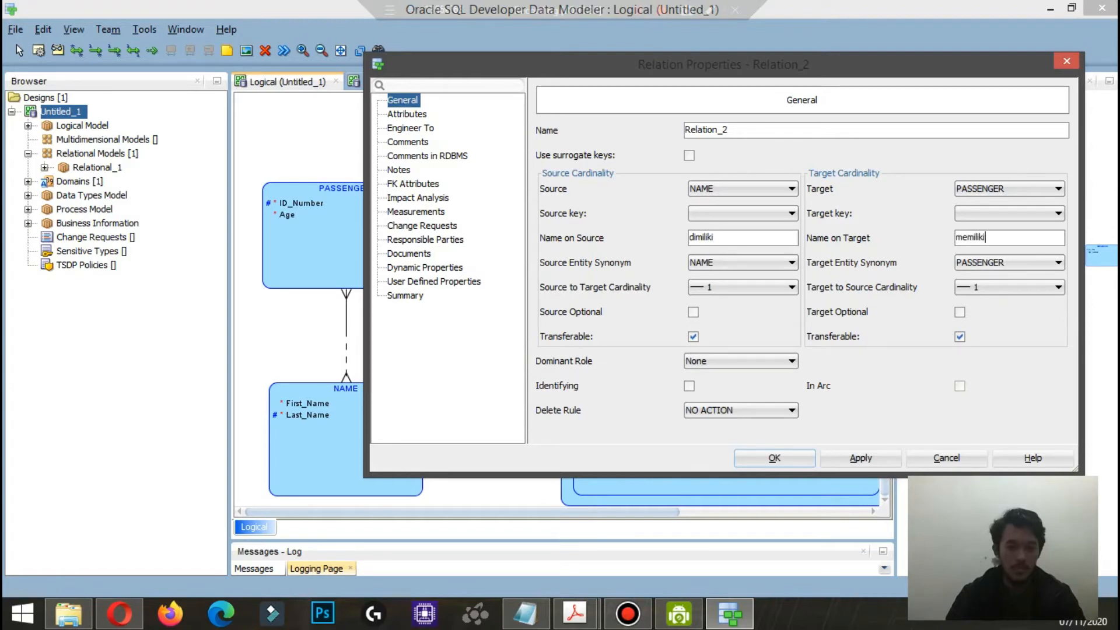
pyautogui.press('Return')
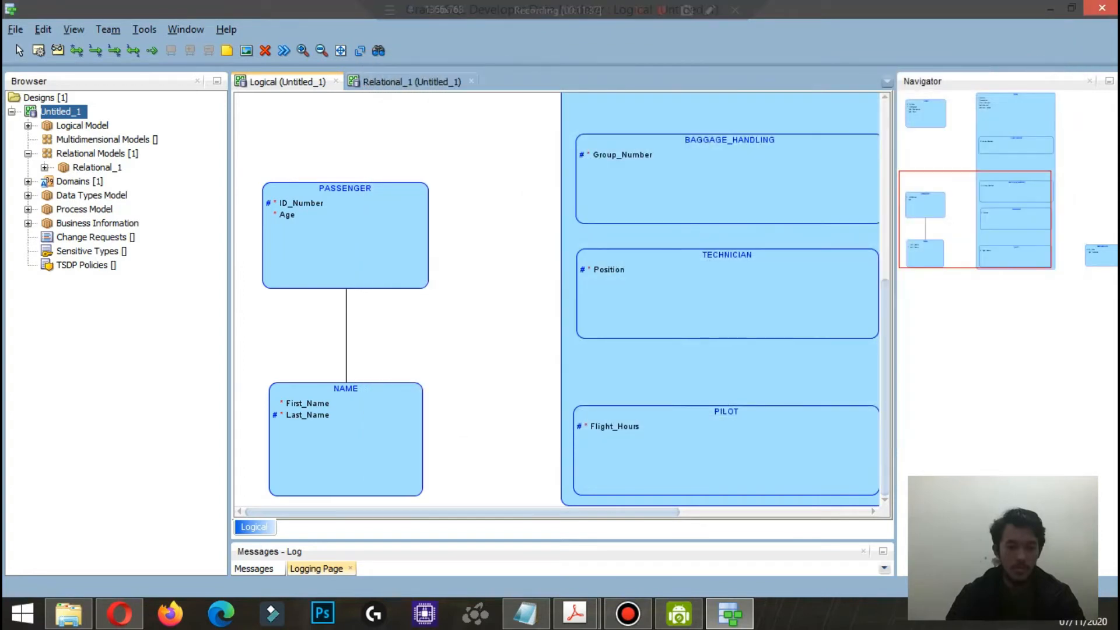
# Step: Show the relationship labels on the logical diagram
pyautogui.rightClick(488, 239)
pyautogui.moveTo(521, 459)
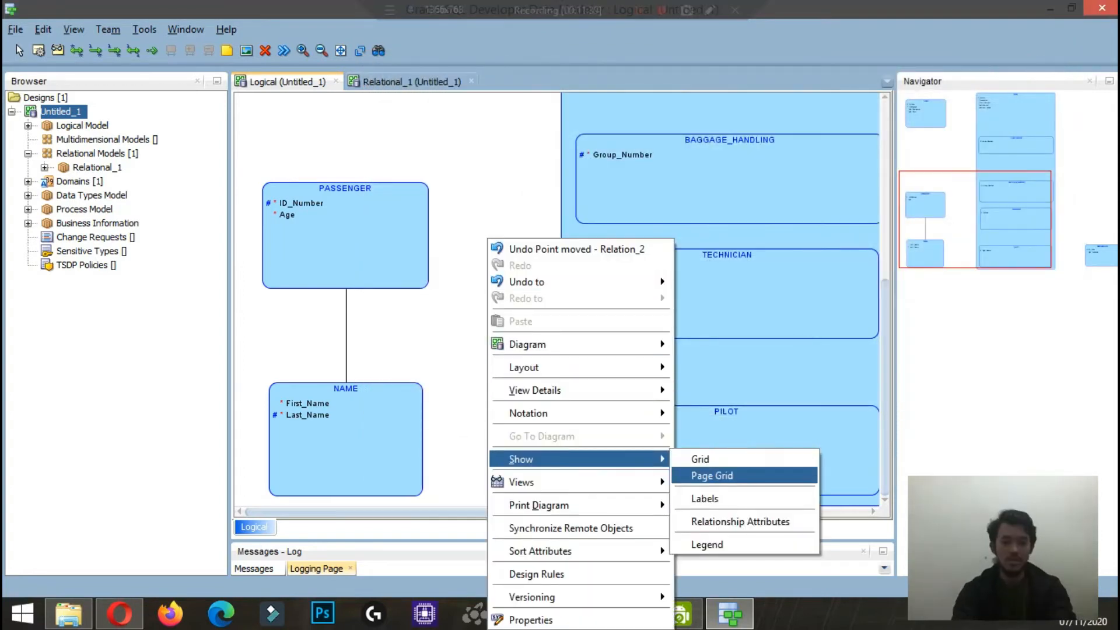
pyautogui.click(704, 499)
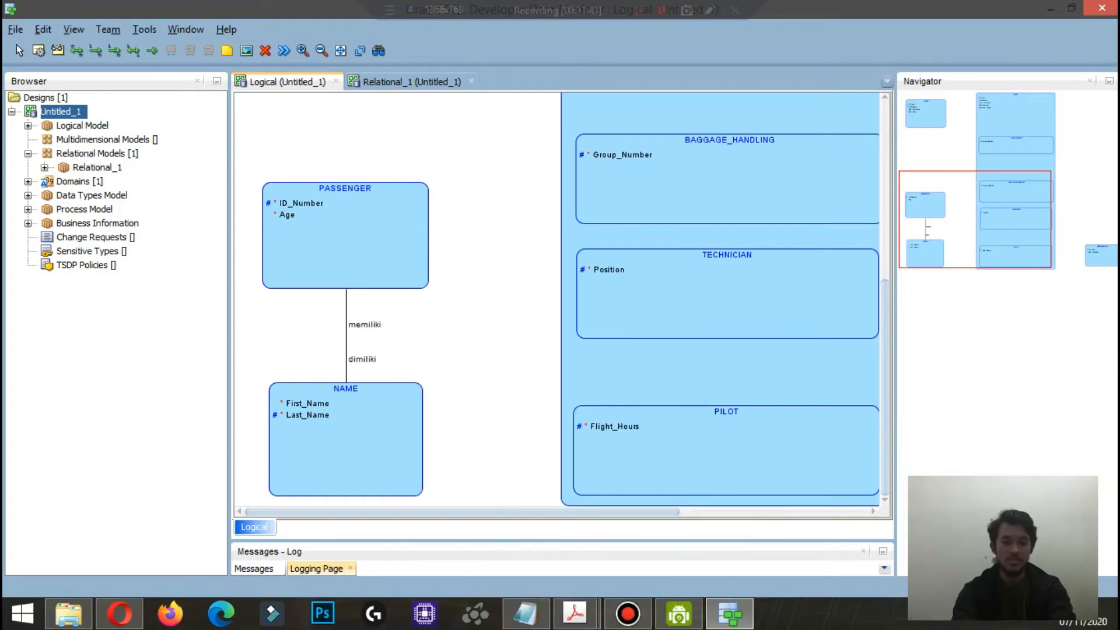
# Step: Create a relationship from NAME to STAFF with cardinality 1 in both directions and a mandatory source end
pyautogui.click(379, 443)
pyautogui.click(624, 385)
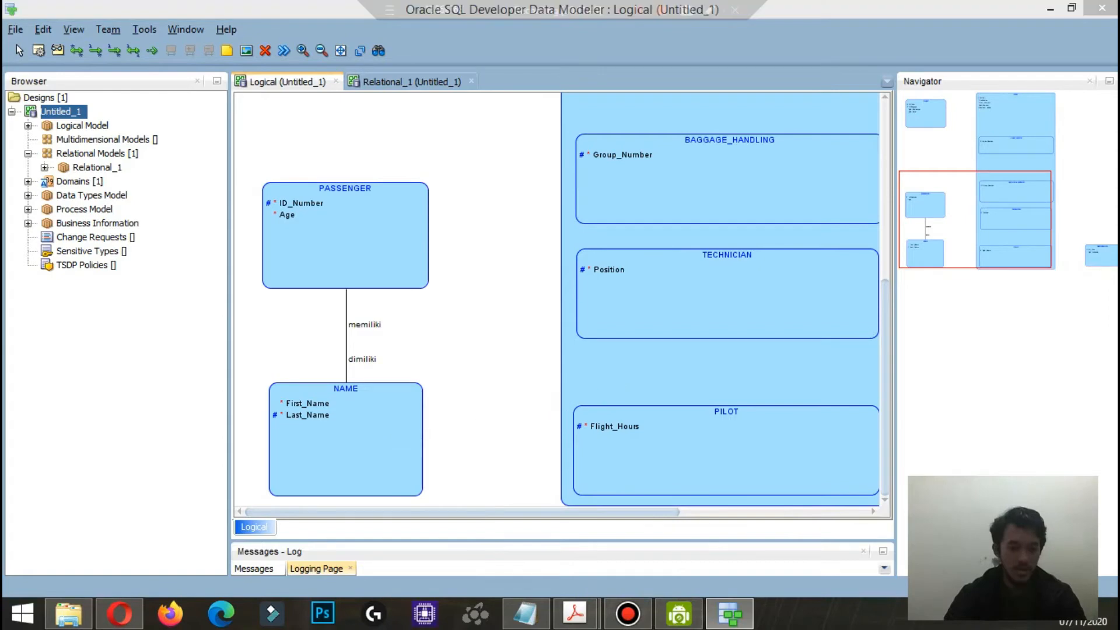
pyautogui.click(742, 287)
pyautogui.click(742, 316)
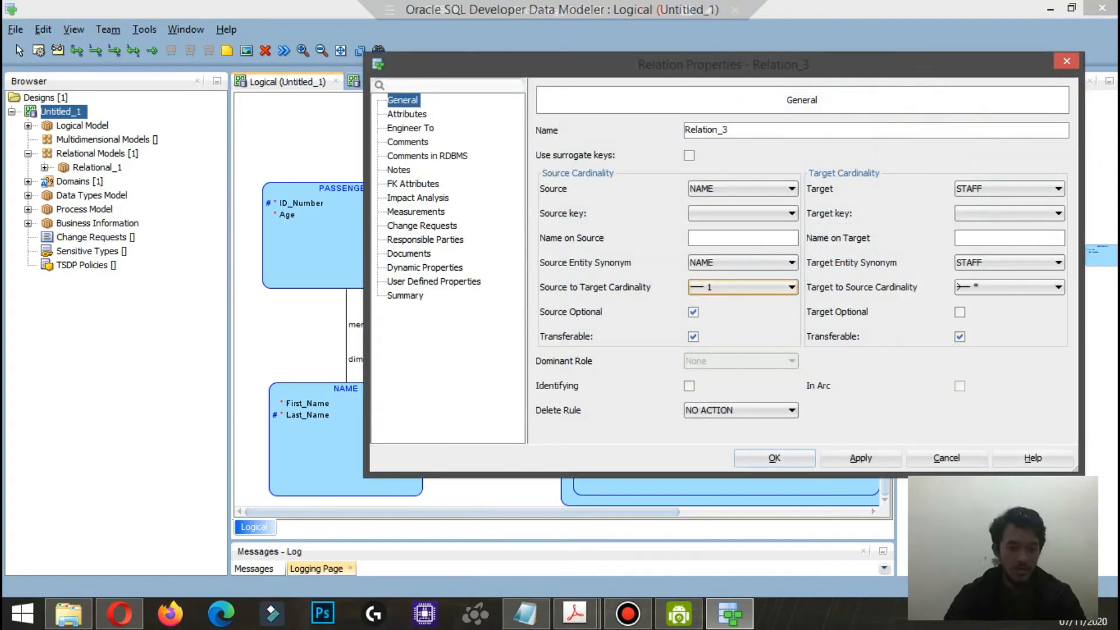
pyautogui.click(1009, 287)
pyautogui.click(1010, 317)
pyautogui.click(693, 312)
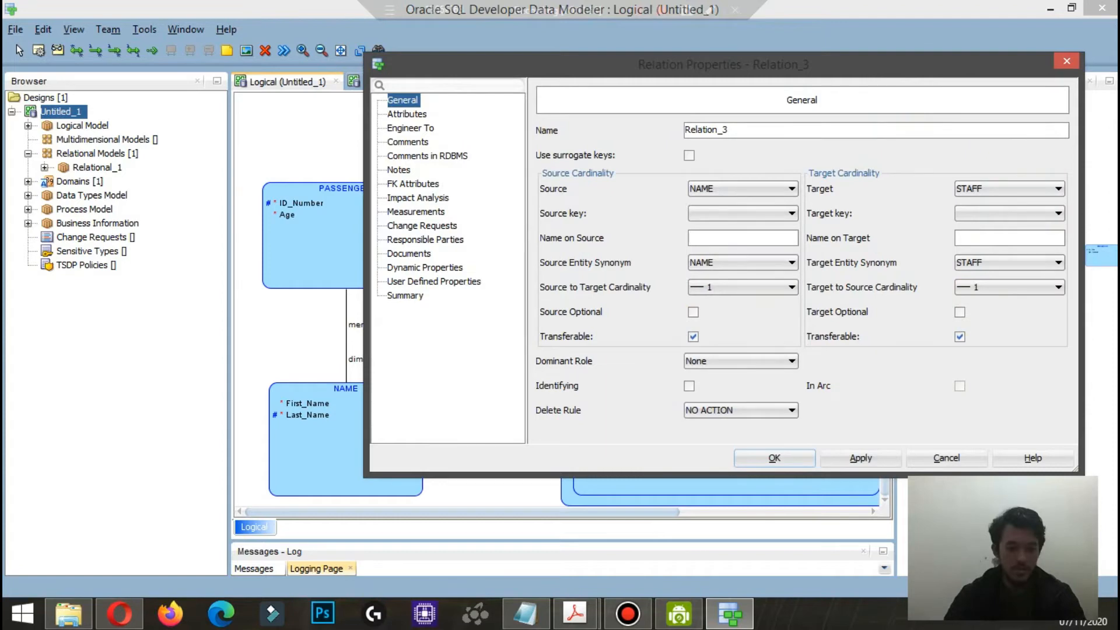
# Step: Name the NAME–STAFF relationship dimiliki on the source and memiliki on the target, and save it
pyautogui.write('dimiliki')
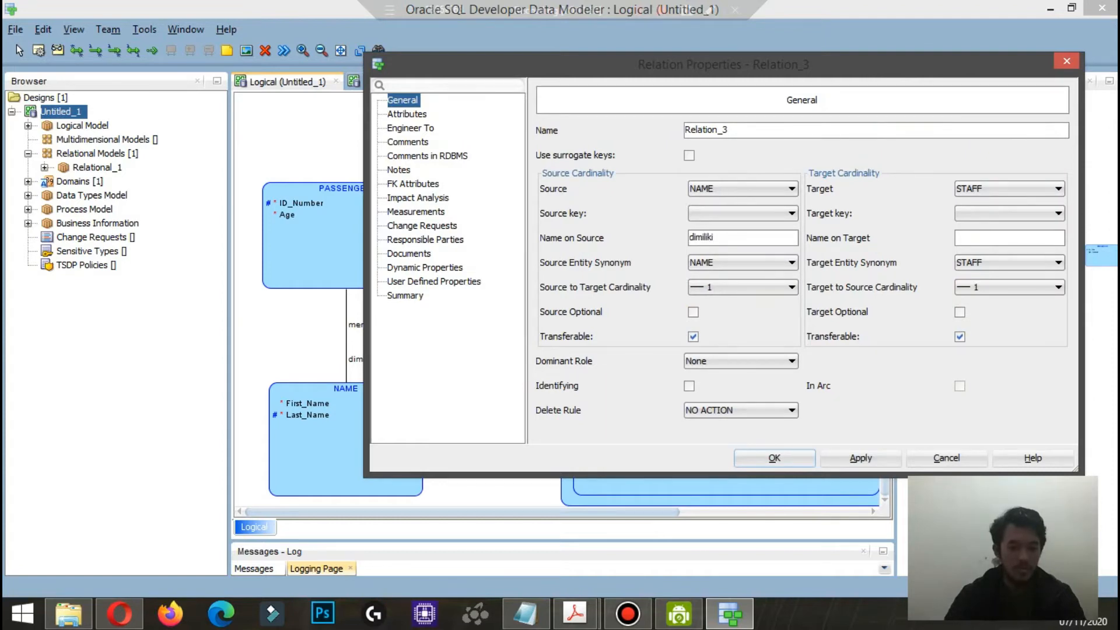
pyautogui.click(1009, 238)
pyautogui.write('memiliki')
pyautogui.press('Return')
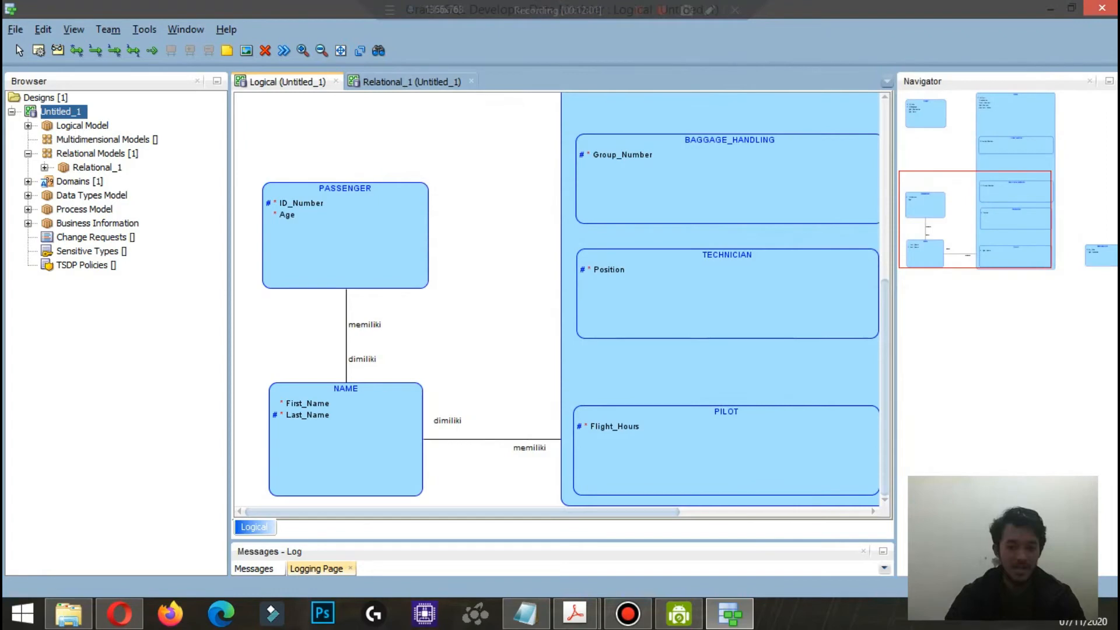
# Step: Create a relationship from PASSENGER to TICKET with cardinality 1 in both directions and a mandatory source end
pyautogui.scroll(6, 560, 297)
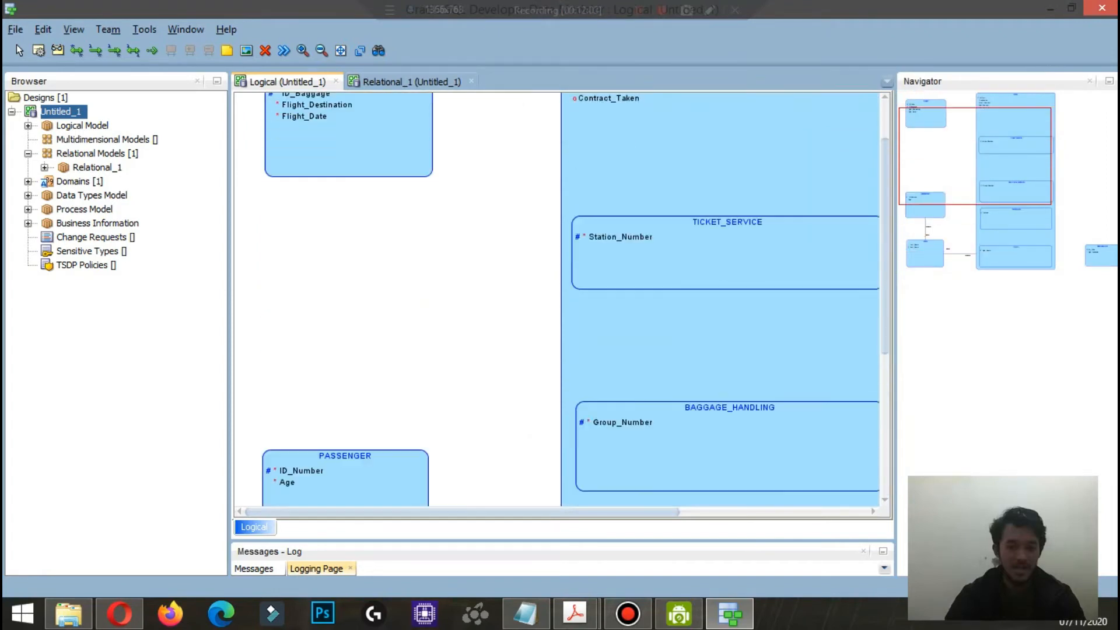
pyautogui.scroll(2, 560, 297)
pyautogui.moveTo(885, 245); pyautogui.dragTo(885, 241)
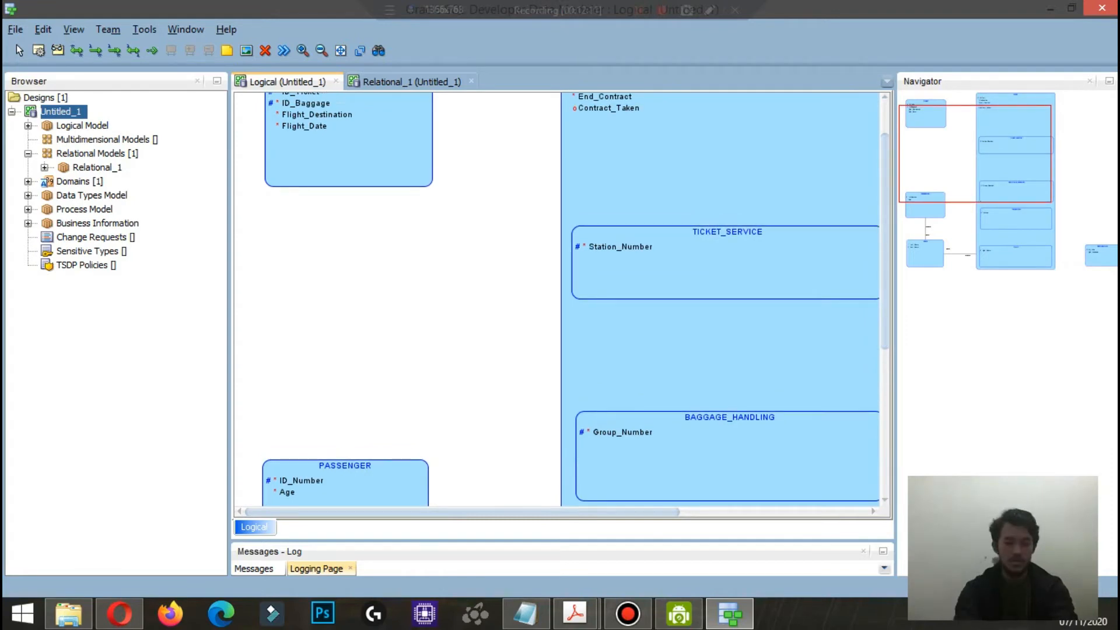
pyautogui.click(347, 495)
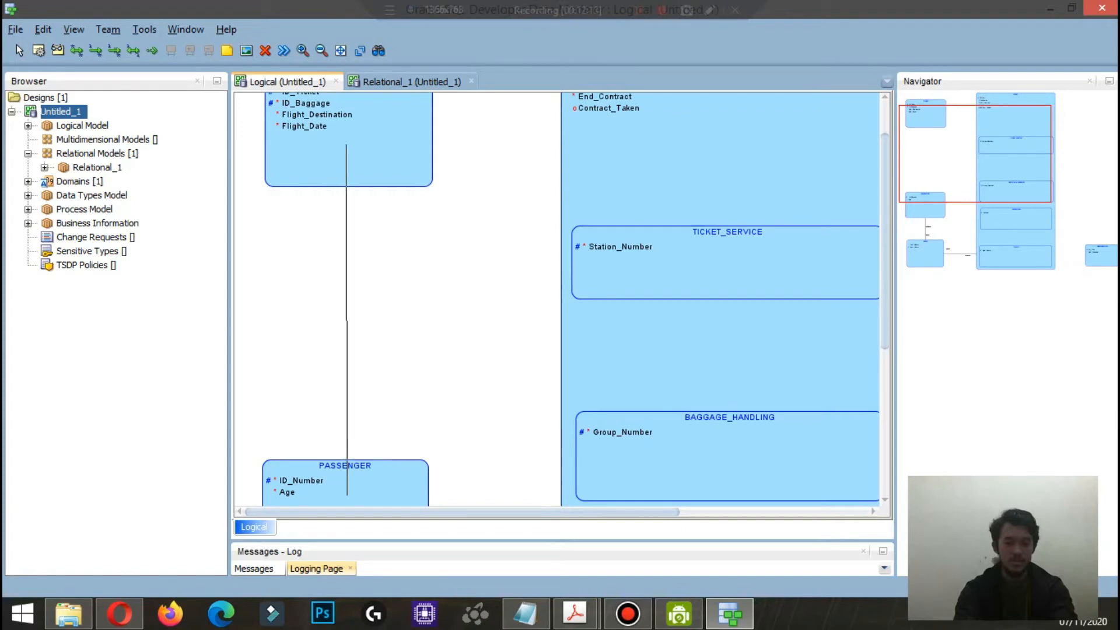
pyautogui.click(347, 145)
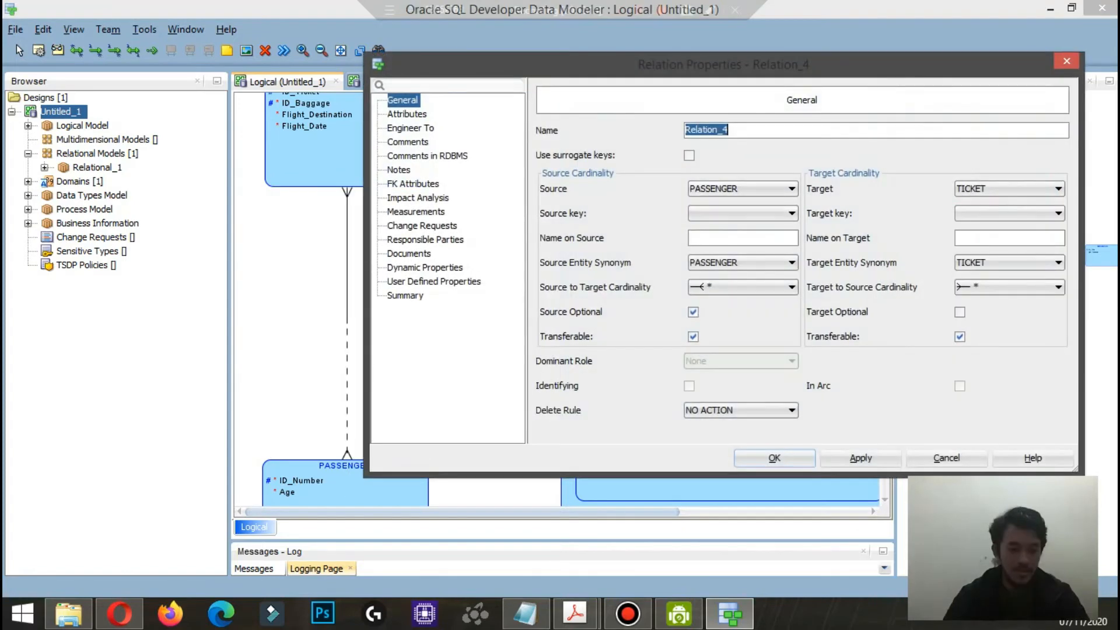
pyautogui.click(742, 287)
pyautogui.click(742, 302)
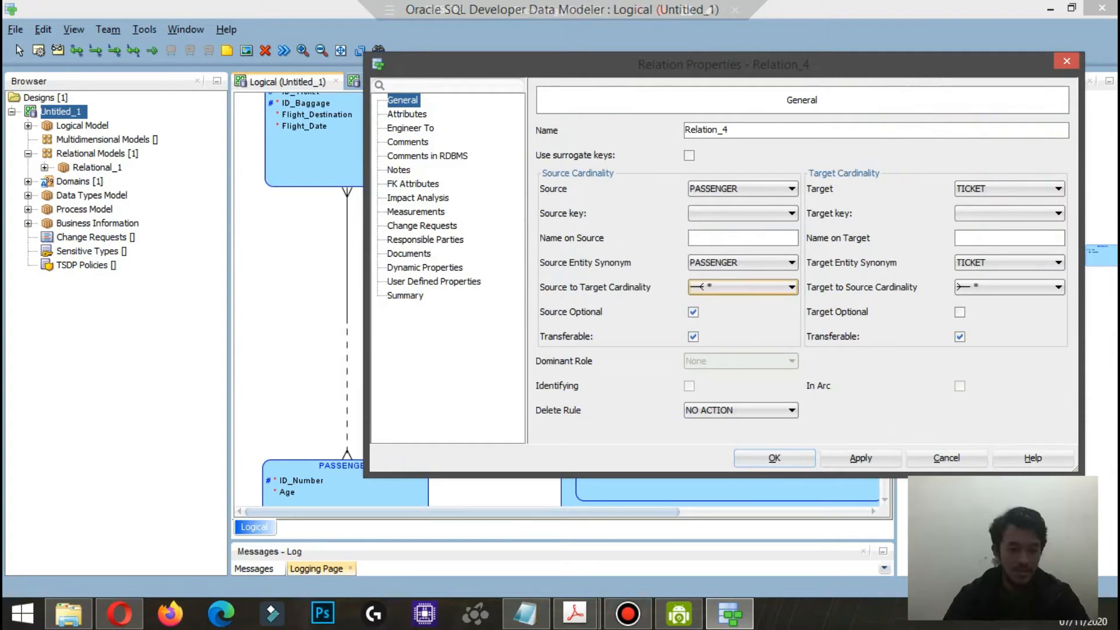
pyautogui.click(742, 287)
pyautogui.click(743, 316)
pyautogui.click(1009, 287)
pyautogui.click(1009, 316)
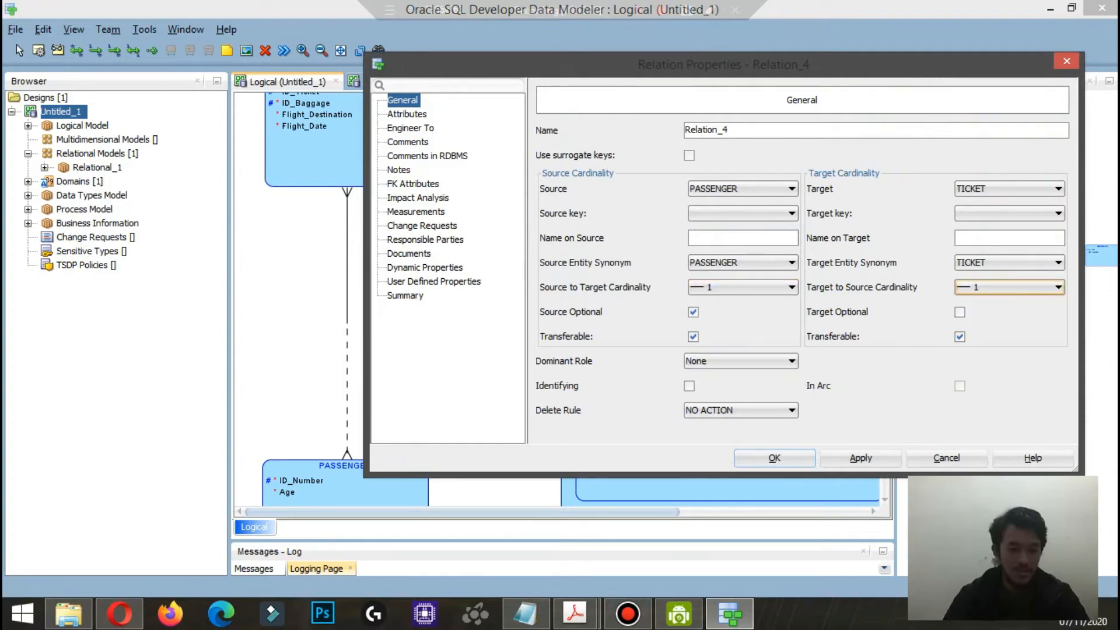
pyautogui.click(693, 312)
pyautogui.click(693, 312)
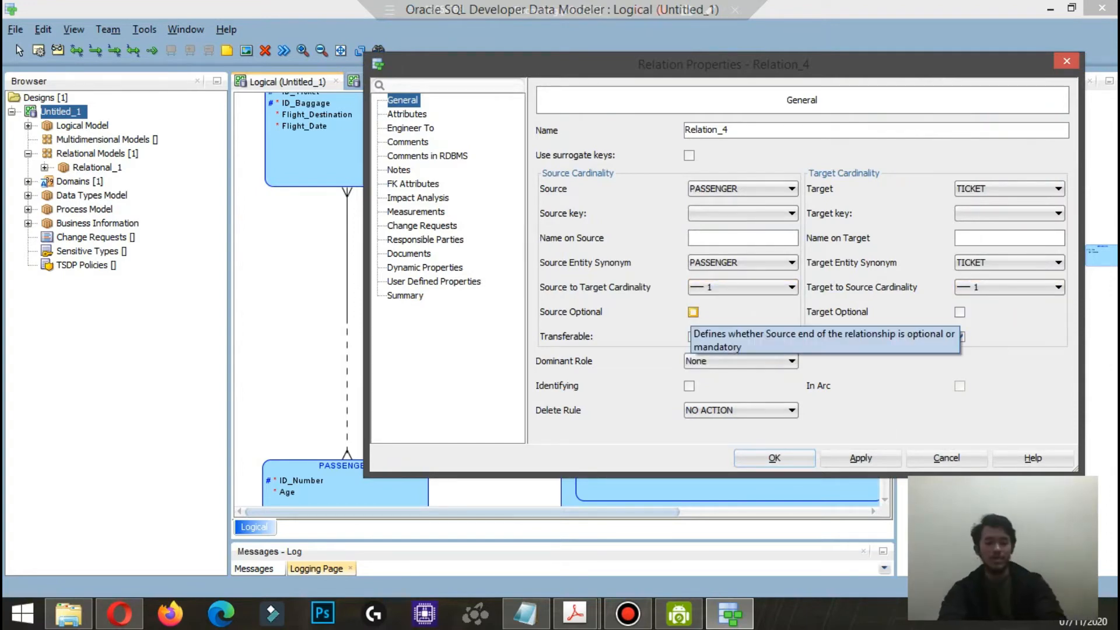
# Step: Name the PASSENGER–TICKET relationship mempunyai on the source and dimiliki on the target, and save it
pyautogui.click(737, 238)
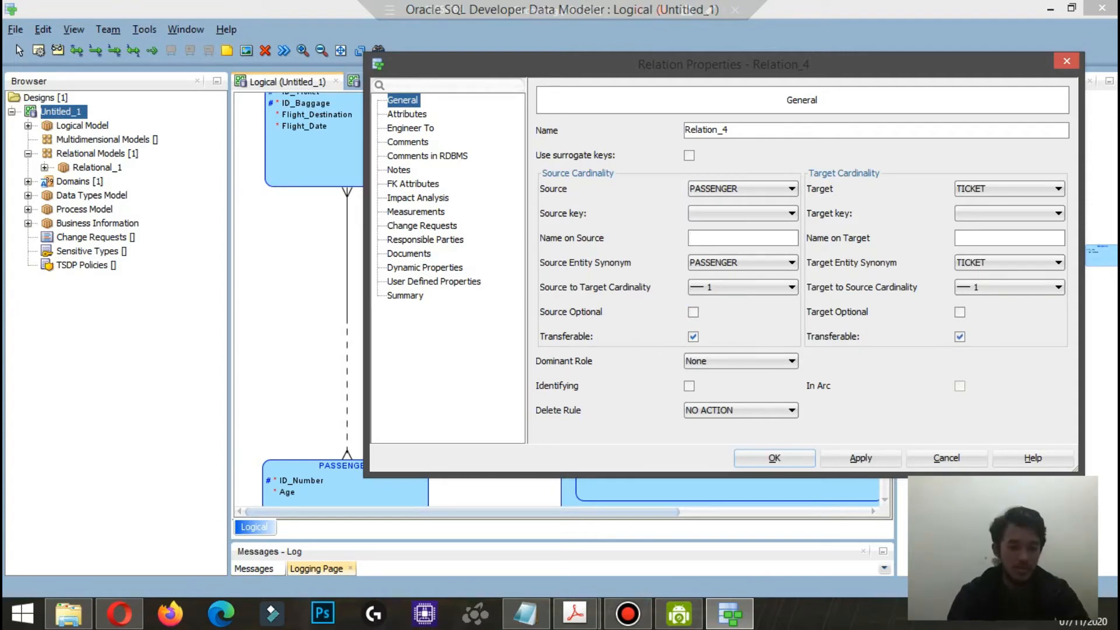
pyautogui.write('mempunyai')
pyautogui.click(1009, 238)
pyautogui.write('dmiliki')
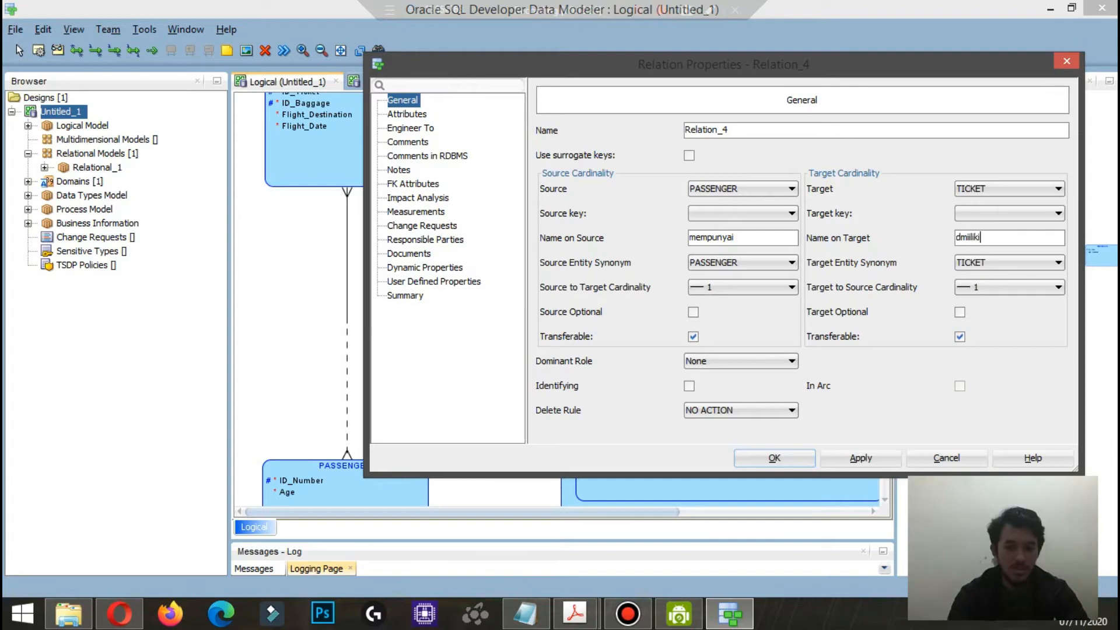
pyautogui.press('BackSpace')
pyautogui.press('BackSpace')
pyautogui.press('BackSpace')
pyautogui.press('BackSpace')
pyautogui.press('BackSpace')
pyautogui.press('BackSpace')
pyautogui.press('BackSpace')
pyautogui.write('imi')
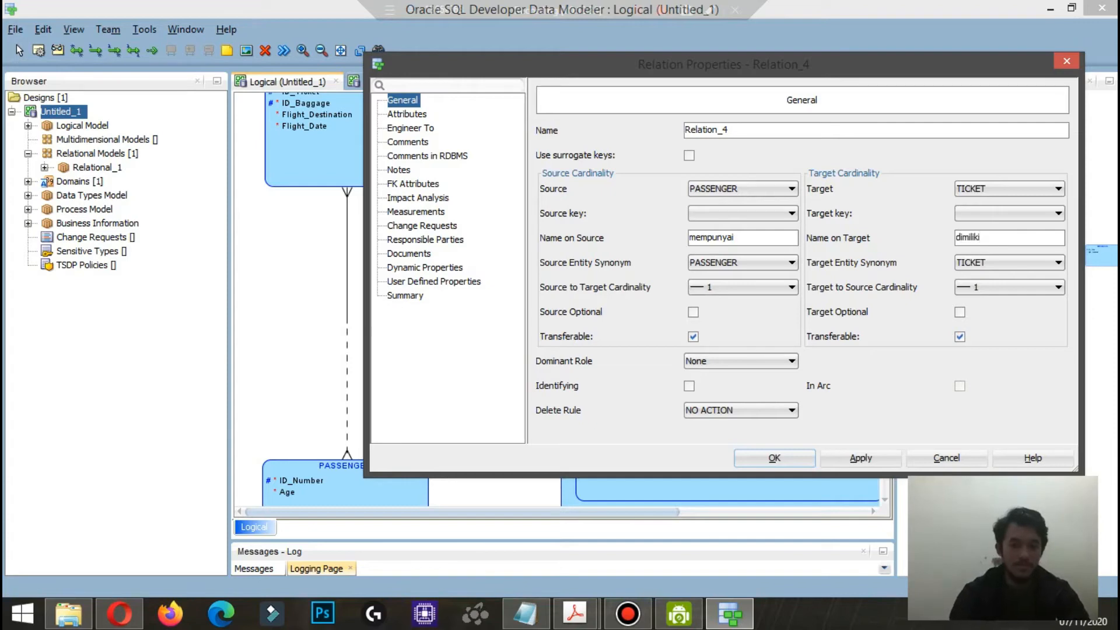
pyautogui.press('Return')
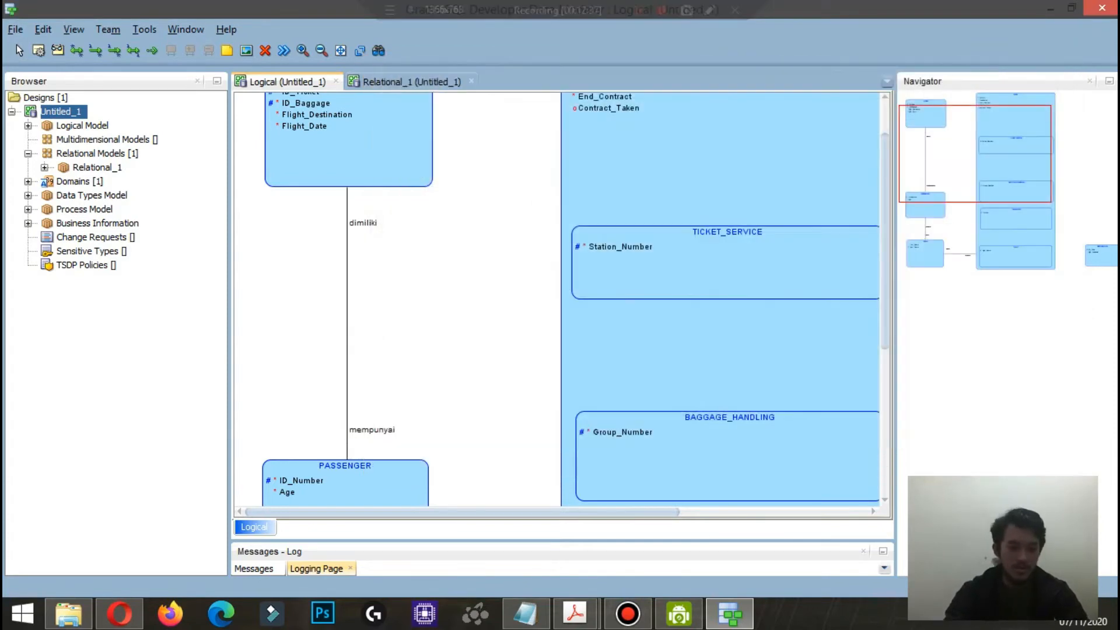
# Step: Move TICKET down level with TICKET_SERVICE and draw a relationship from TICKET to TICKET_SERVICE
pyautogui.scroll(2, 560, 297)
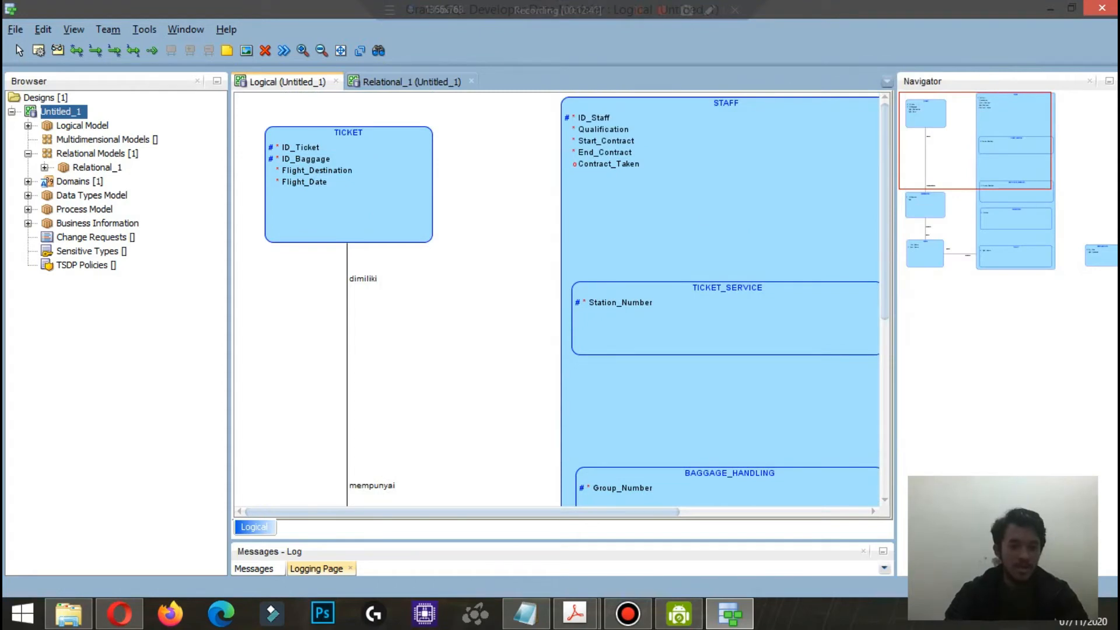
pyautogui.moveTo(348, 202); pyautogui.dragTo(348, 302)
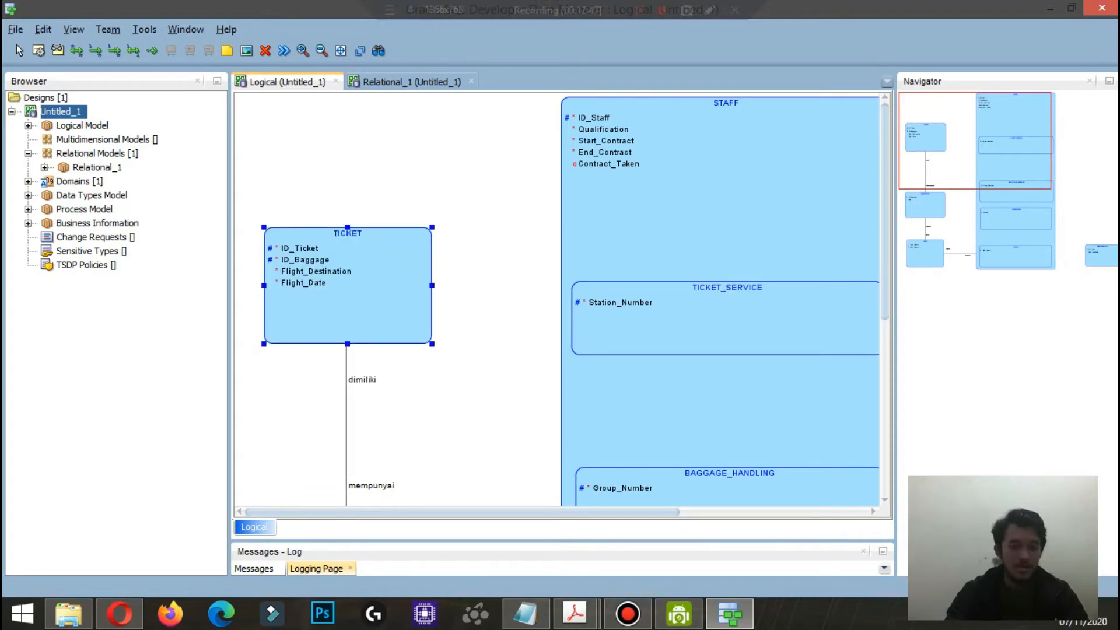
pyautogui.click(76, 50)
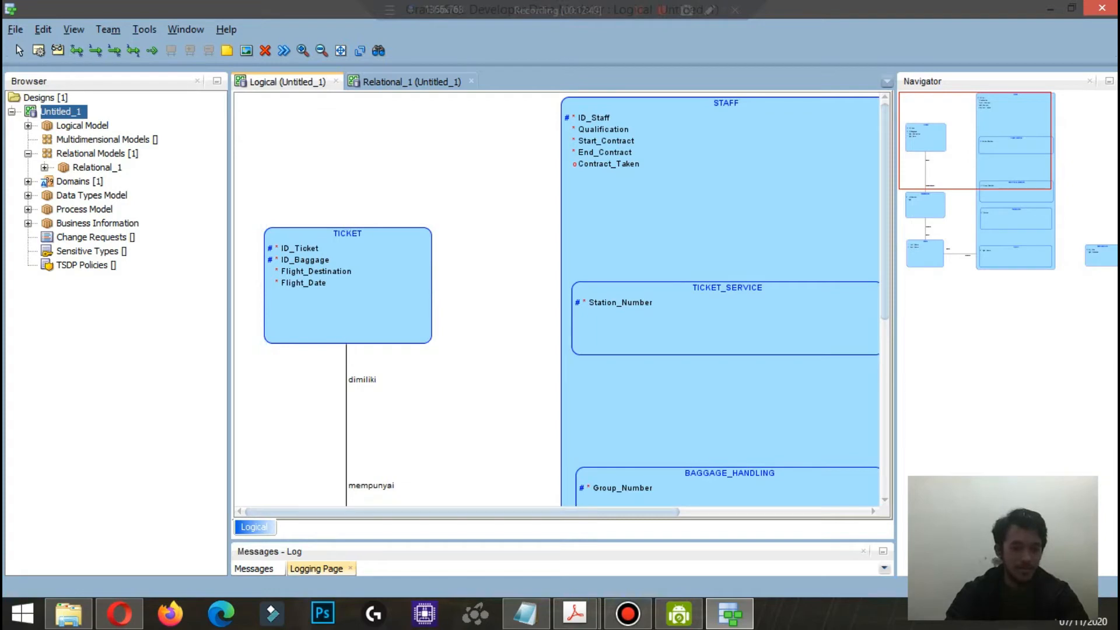
pyautogui.click(400, 298)
pyautogui.click(663, 327)
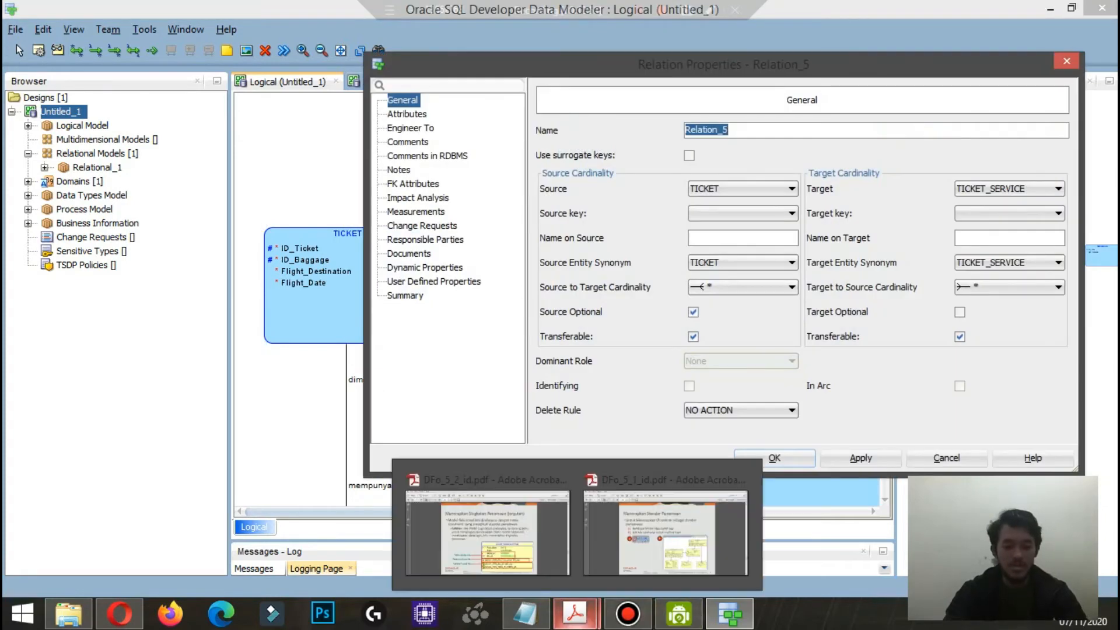
# Step: Check the airline rules in Notepad and set the relationship's source to target cardinality to 1, with source mandatory and target optional
pyautogui.click(525, 613)
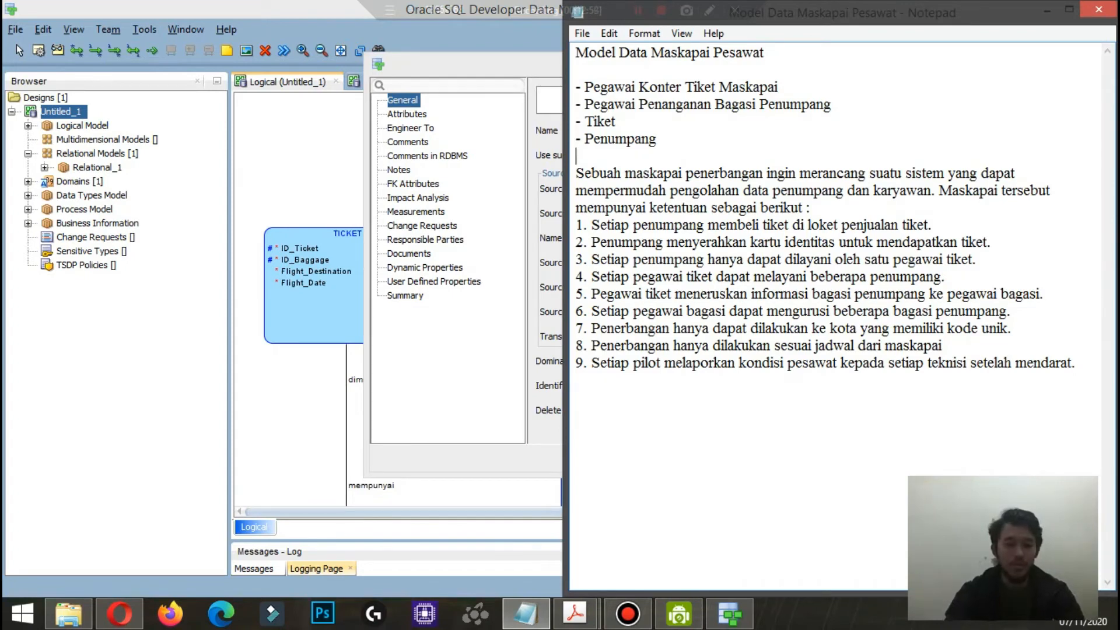
pyautogui.click(729, 613)
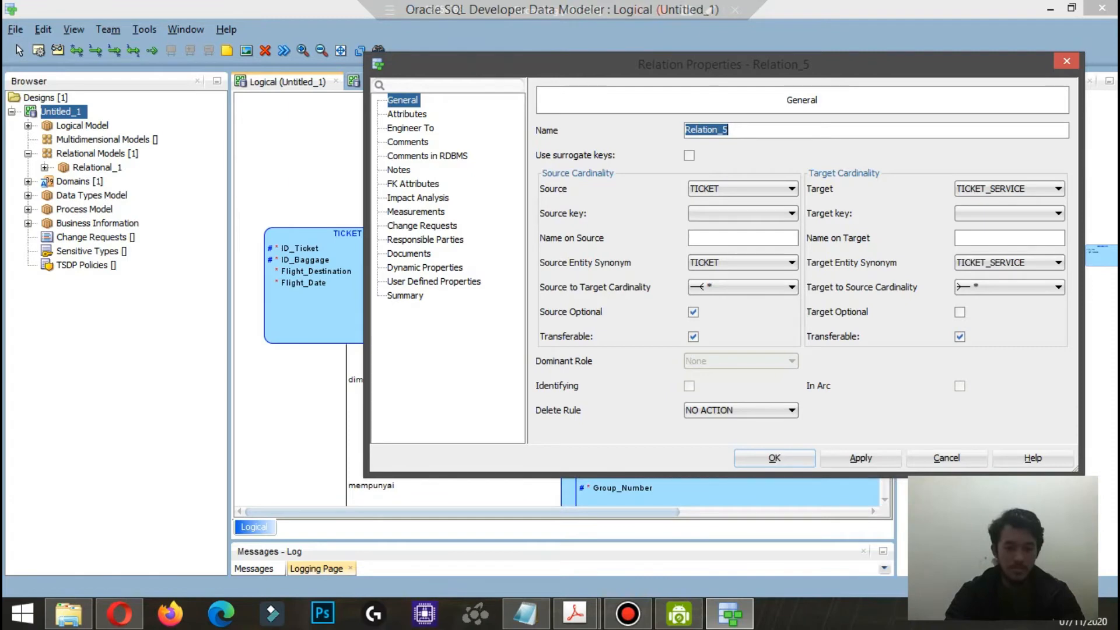
pyautogui.click(759, 287)
pyautogui.click(700, 313)
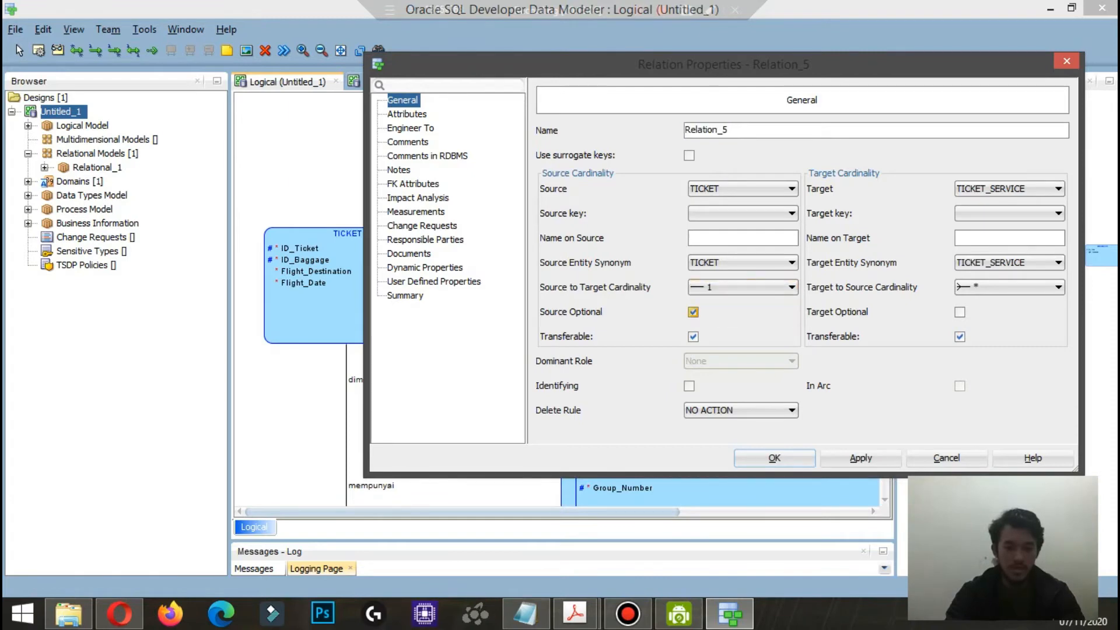
pyautogui.click(960, 312)
# Step: Name the TICKET–TICKET_SERVICE relationship diproses on the source and memproses on the target, and save it
pyautogui.click(742, 238)
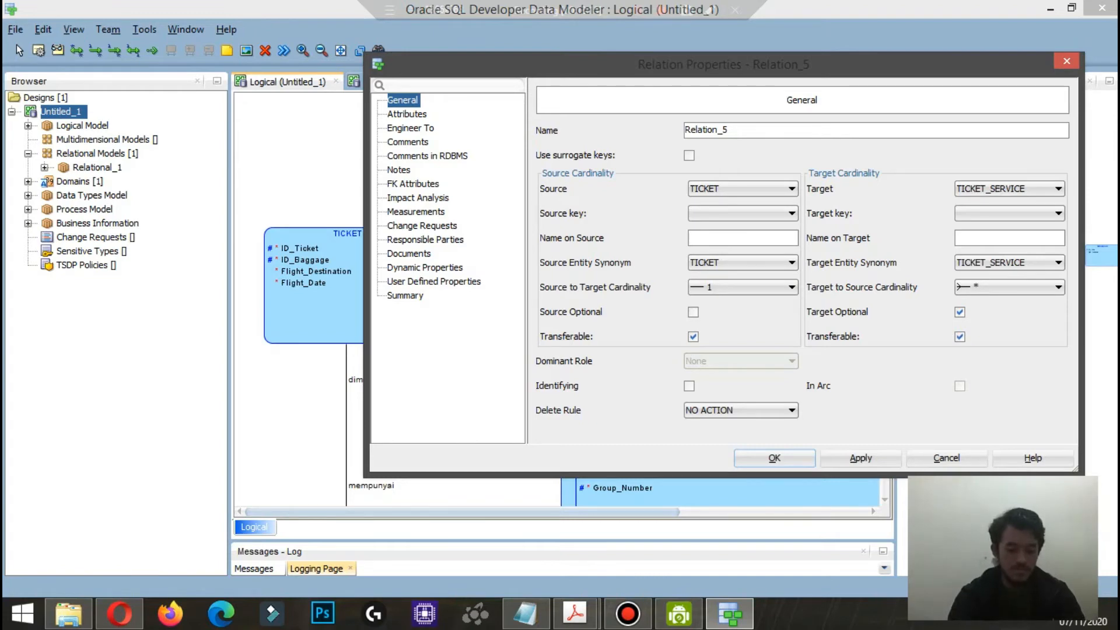
pyautogui.write('diproses')
pyautogui.click(1009, 238)
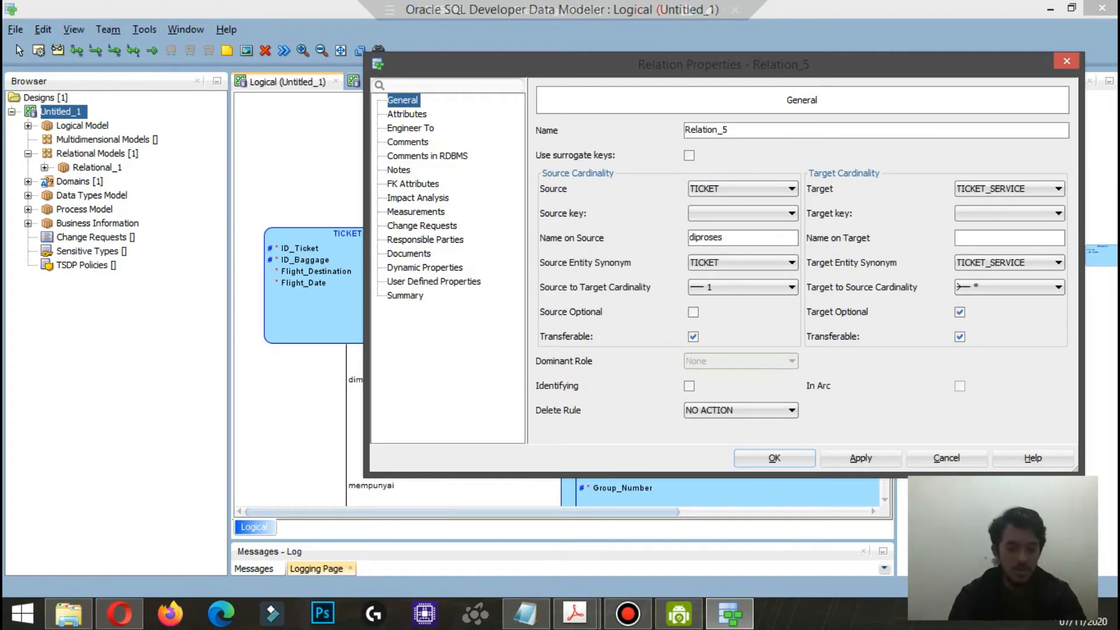
pyautogui.write('mempor')
pyautogui.press('BackSpace')
pyautogui.press('BackSpace')
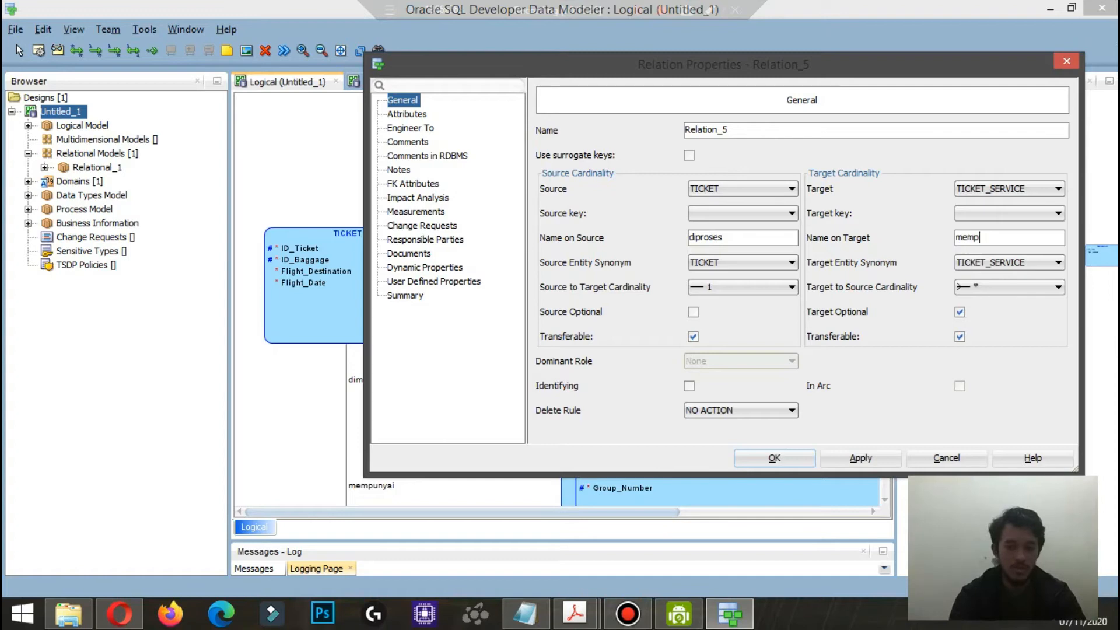
pyautogui.write('roses')
pyautogui.press('Return')
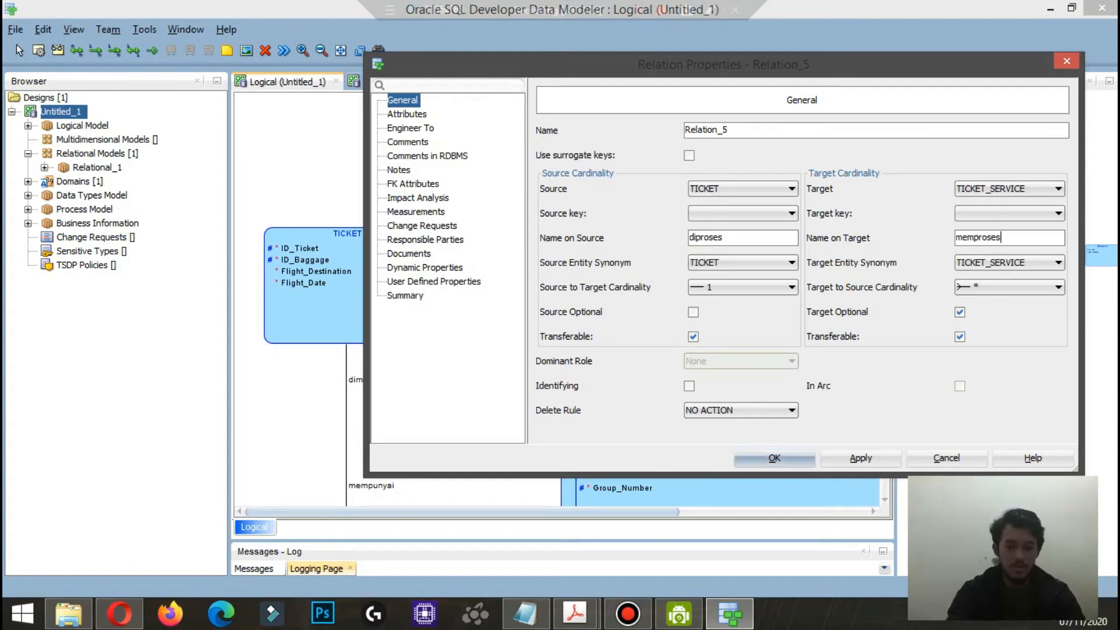
pyautogui.scroll(-5, 560, 297)
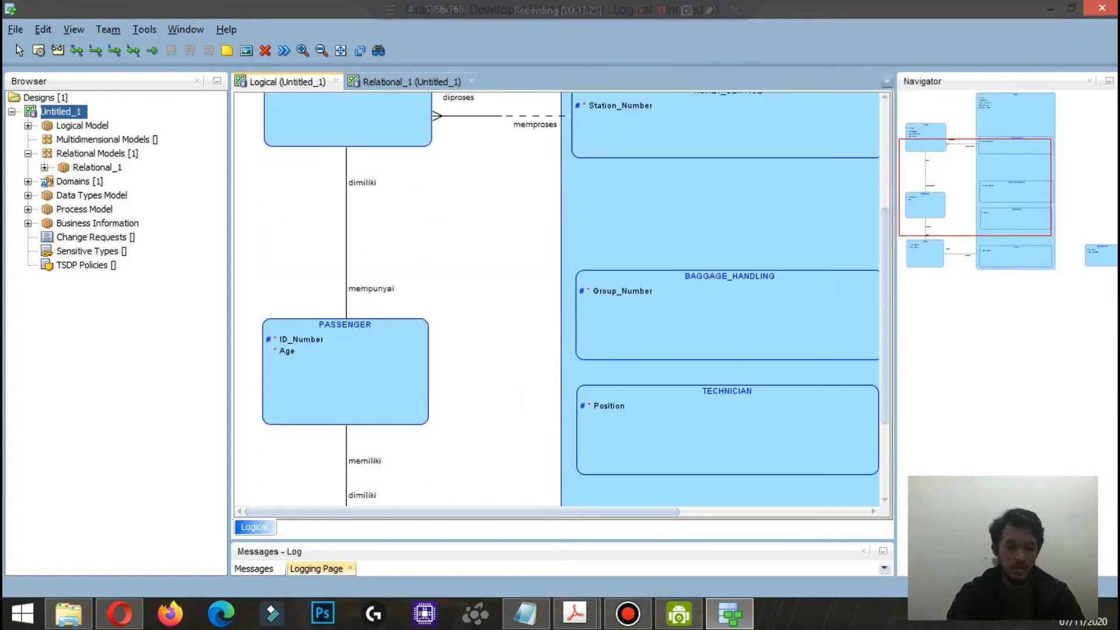
# Step: Draw a relationship from TICKET_SERVICE to BAGGAGE_HANDLING with source to target cardinality 1, source mandatory and target optional
pyautogui.hscroll(4, 560, 298)
pyautogui.scroll(2, 560, 297)
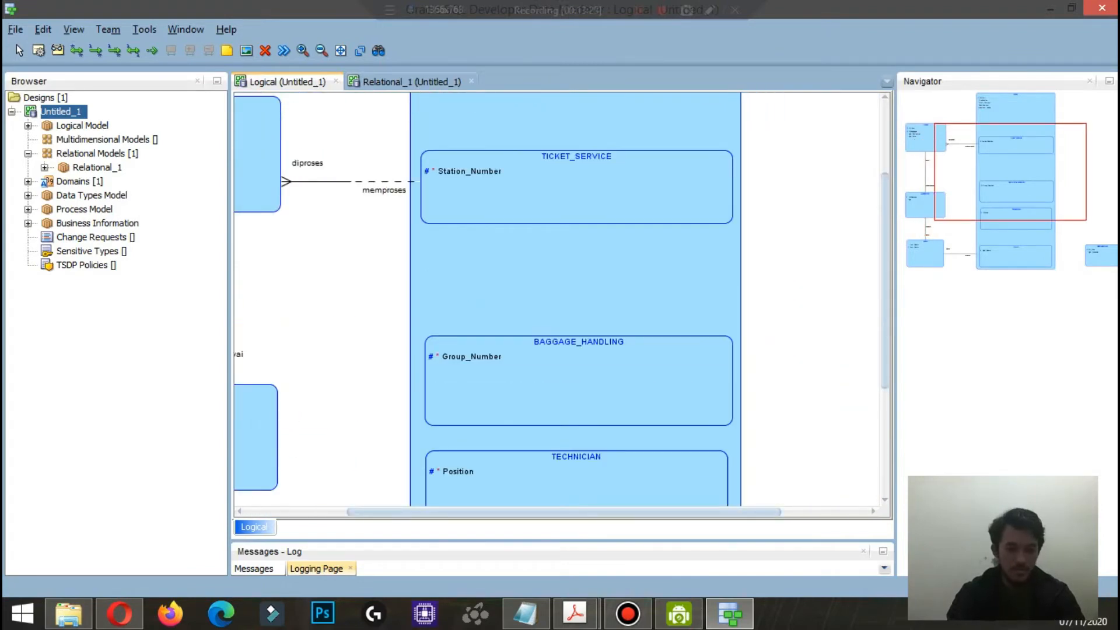
pyautogui.click(586, 190)
pyautogui.click(586, 381)
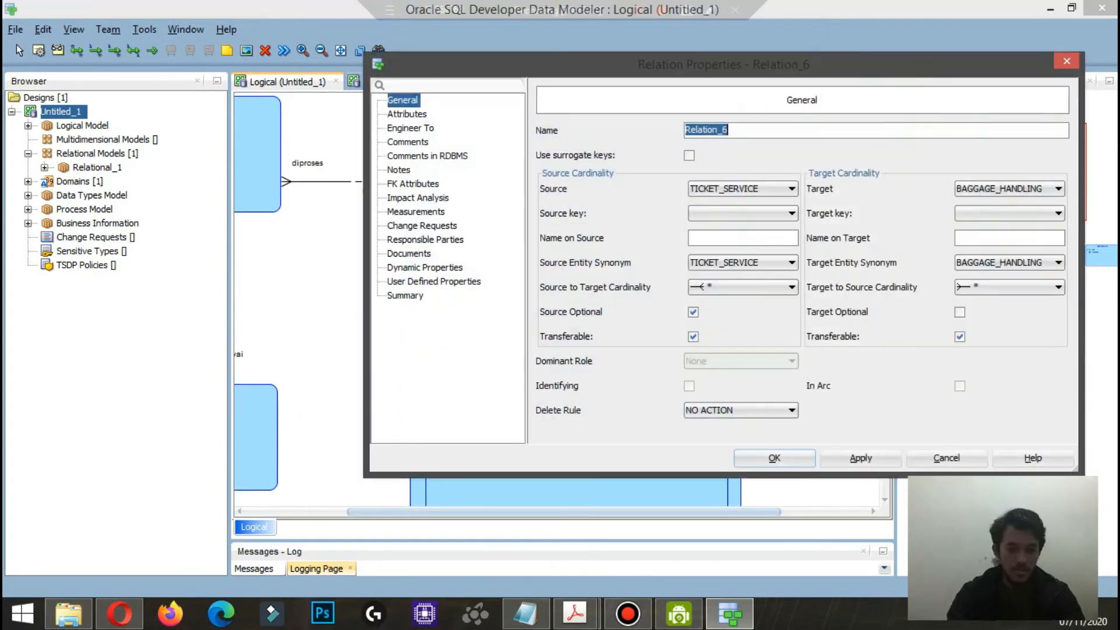
pyautogui.click(743, 287)
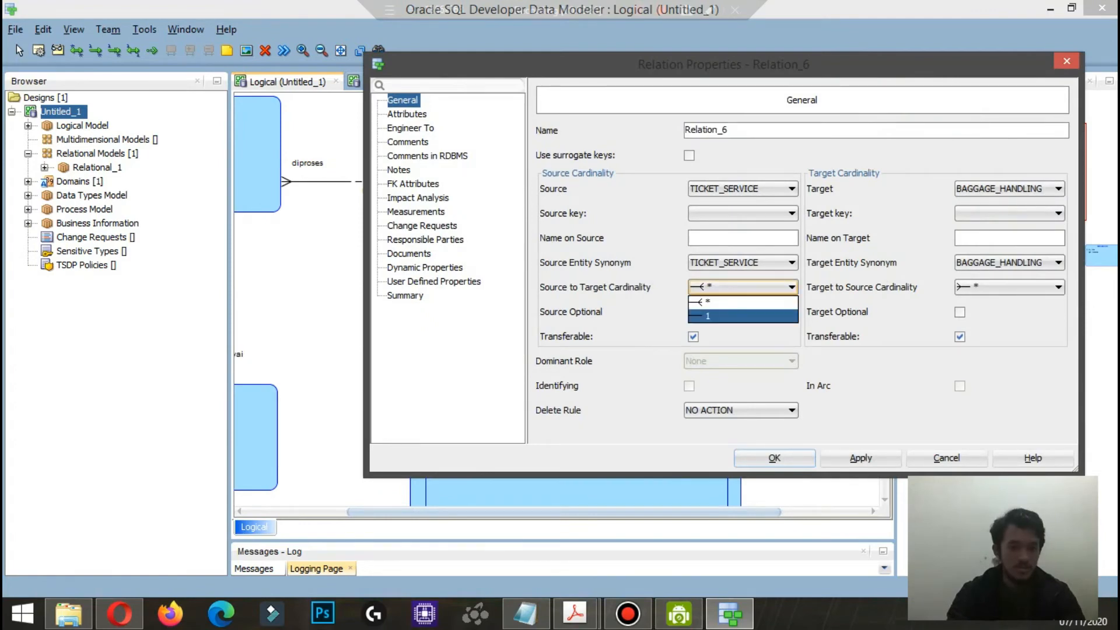
pyautogui.click(743, 316)
pyautogui.click(693, 312)
pyautogui.click(960, 312)
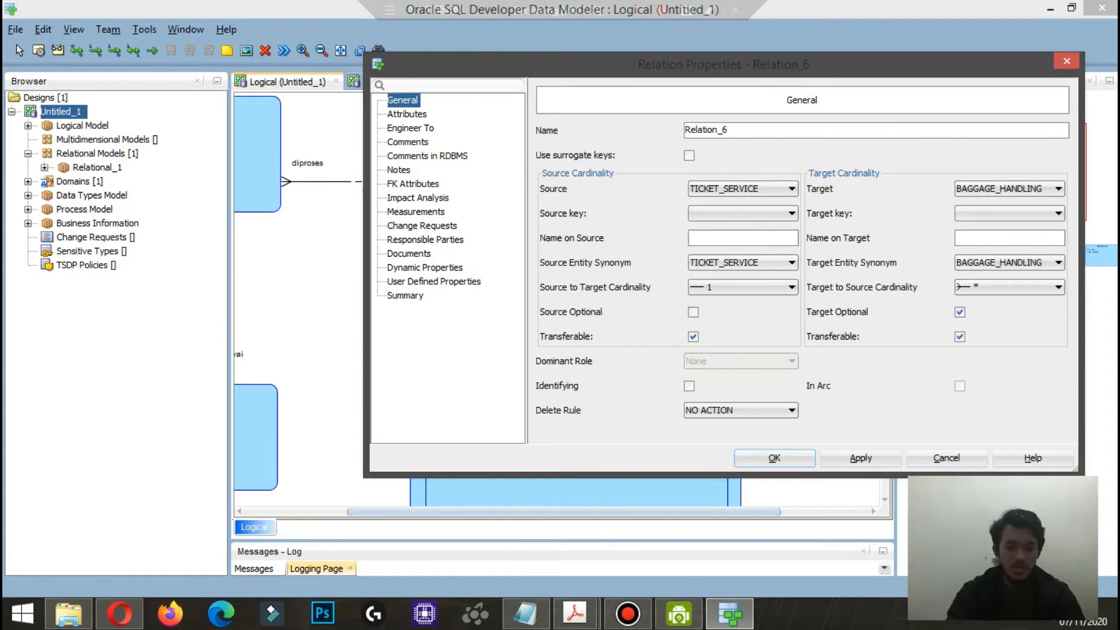
# Step: Name the TICKET_SERVICE–BAGGAGE_HANDLING relationship diteruskan on the source and mengatur on the target, and save it
pyautogui.write('diteruskan')
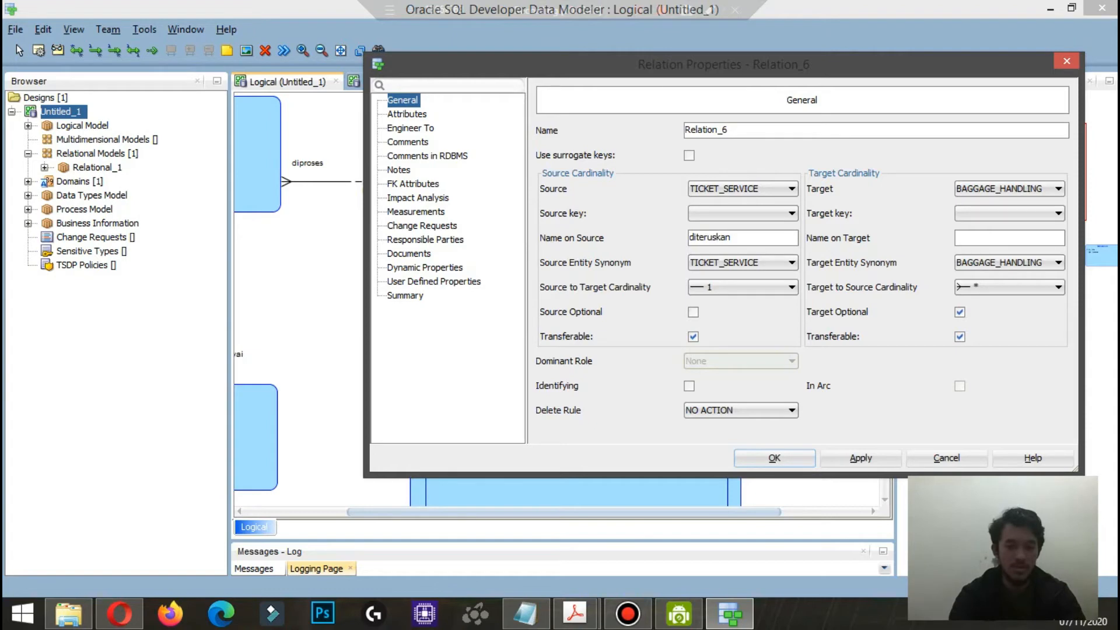
pyautogui.click(1009, 238)
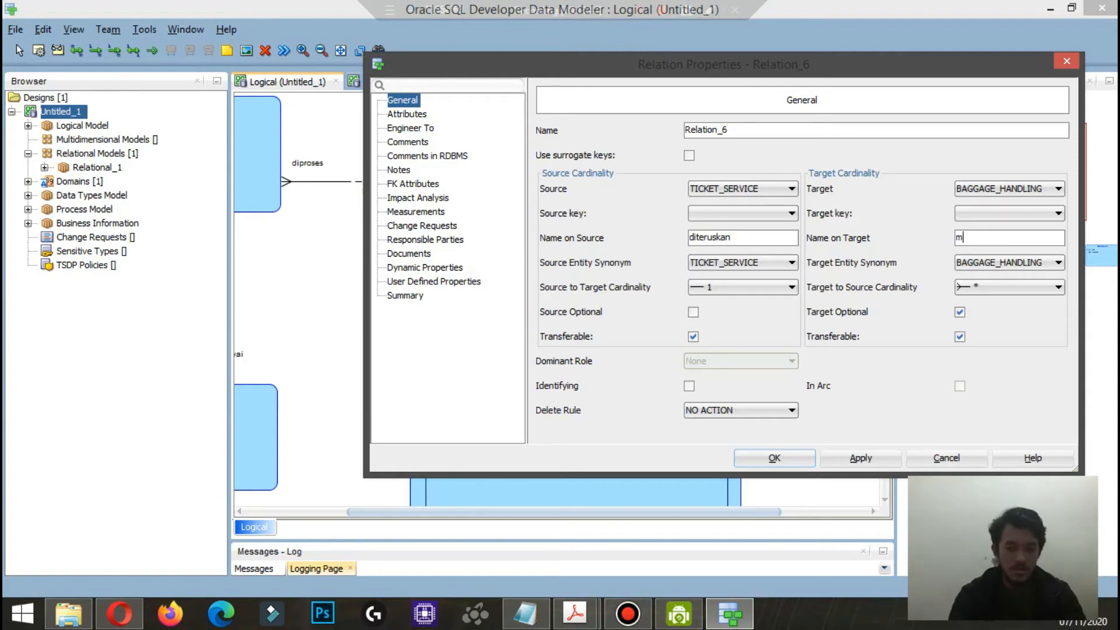
pyautogui.write('mengatur')
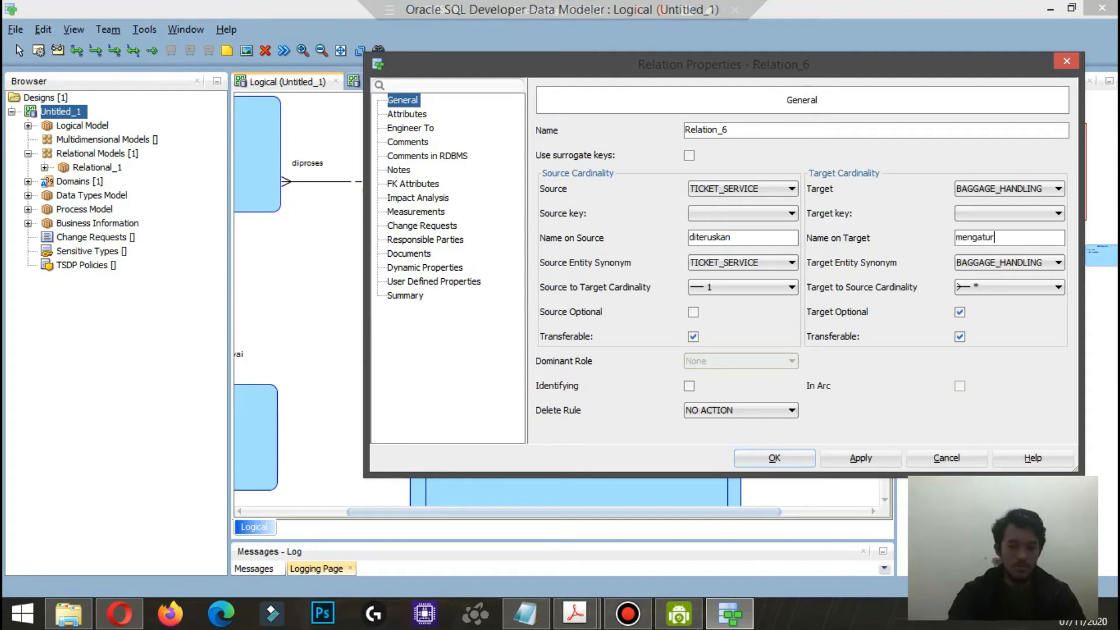
pyautogui.press('Return')
# Step: Draw a relationship from PILOT to TECHNICIAN, keeping source to target cardinality at * and setting target to source cardinality to 1
pyautogui.scroll(-3, 563, 298)
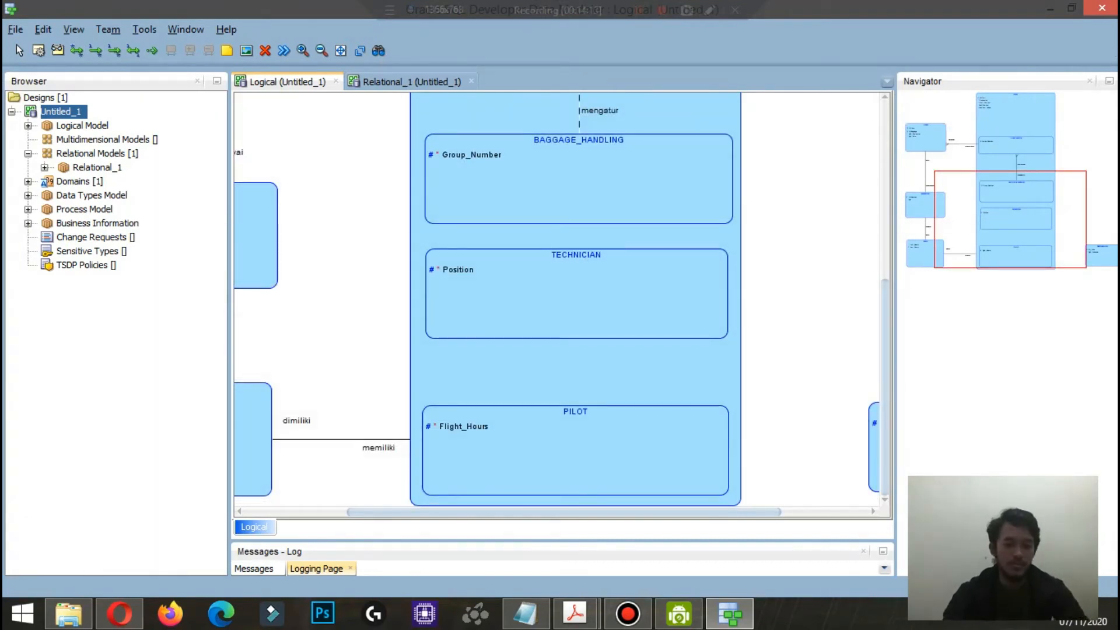
pyautogui.moveTo(582, 458); pyautogui.dragTo(584, 294)
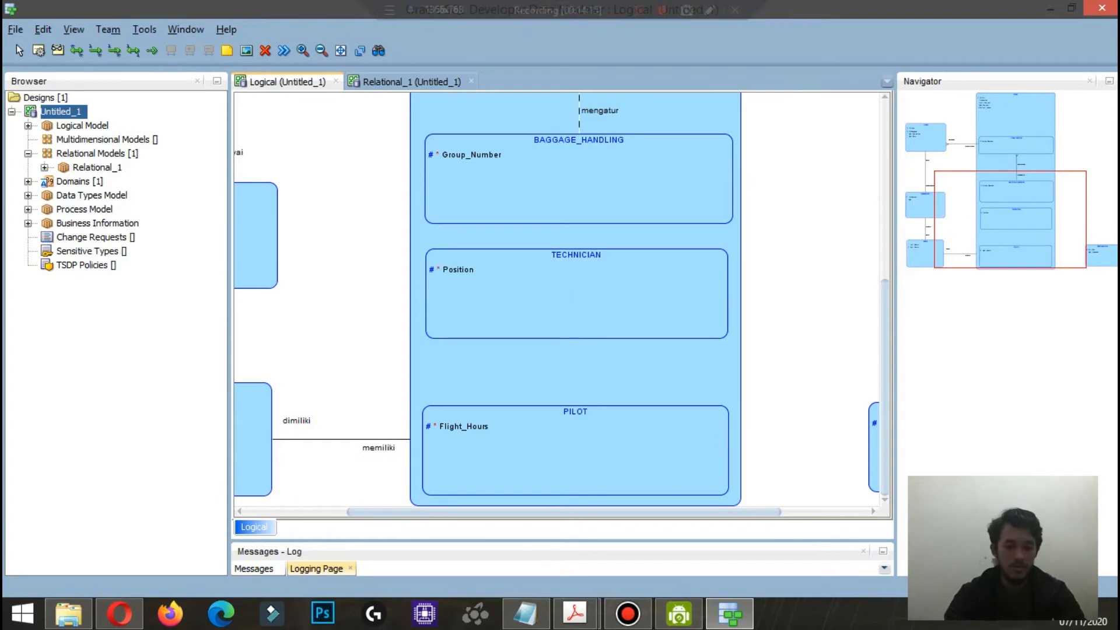
pyautogui.click(742, 287)
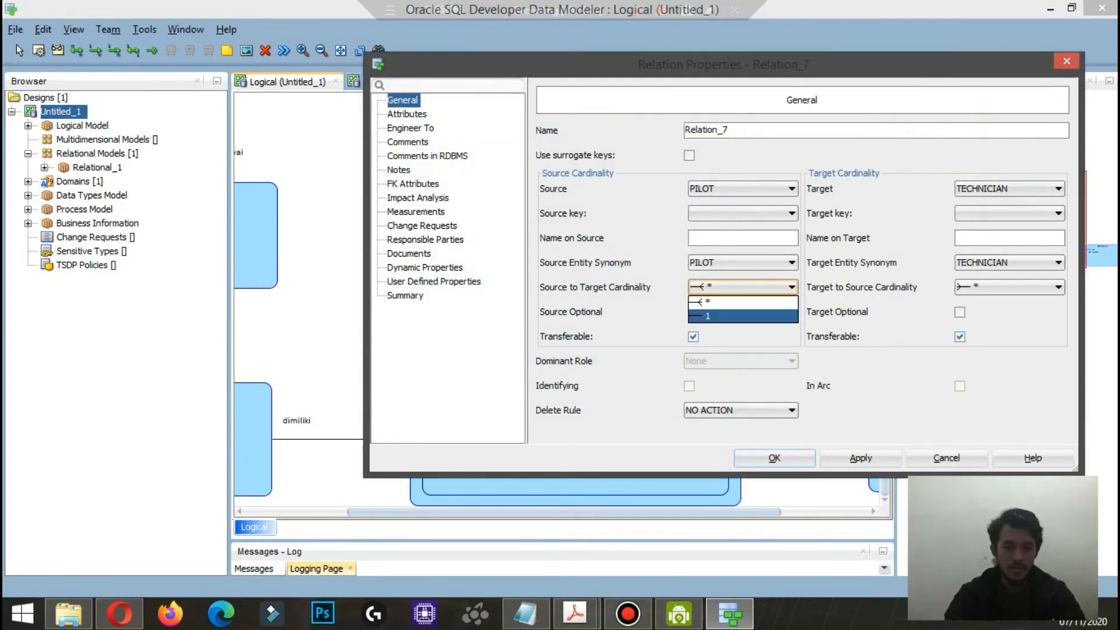
pyautogui.click(743, 302)
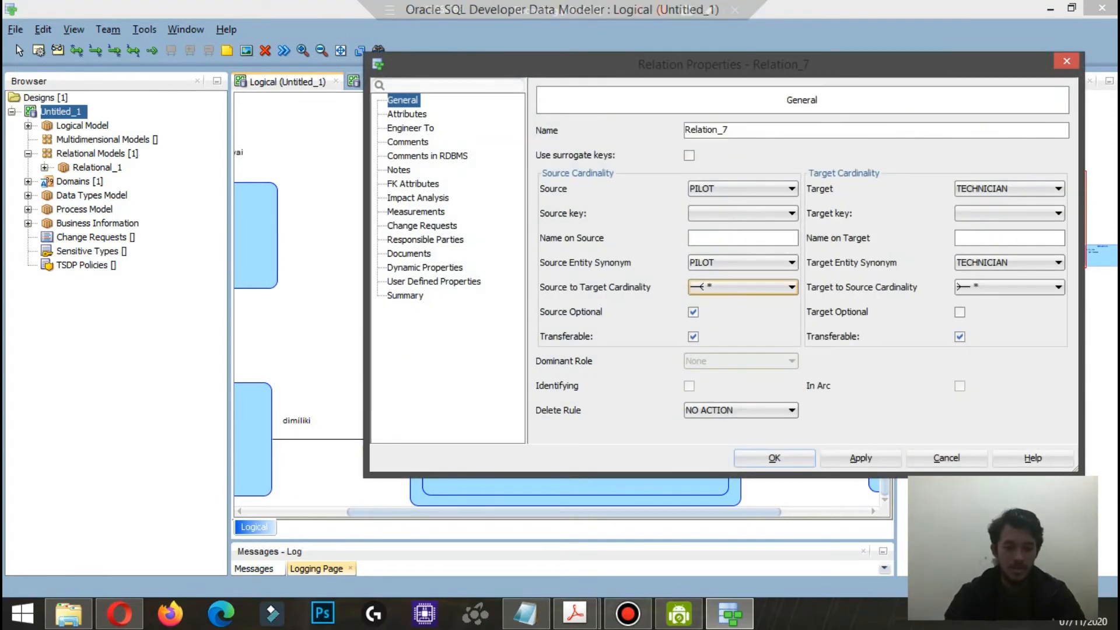
pyautogui.click(1009, 287)
pyautogui.click(1009, 316)
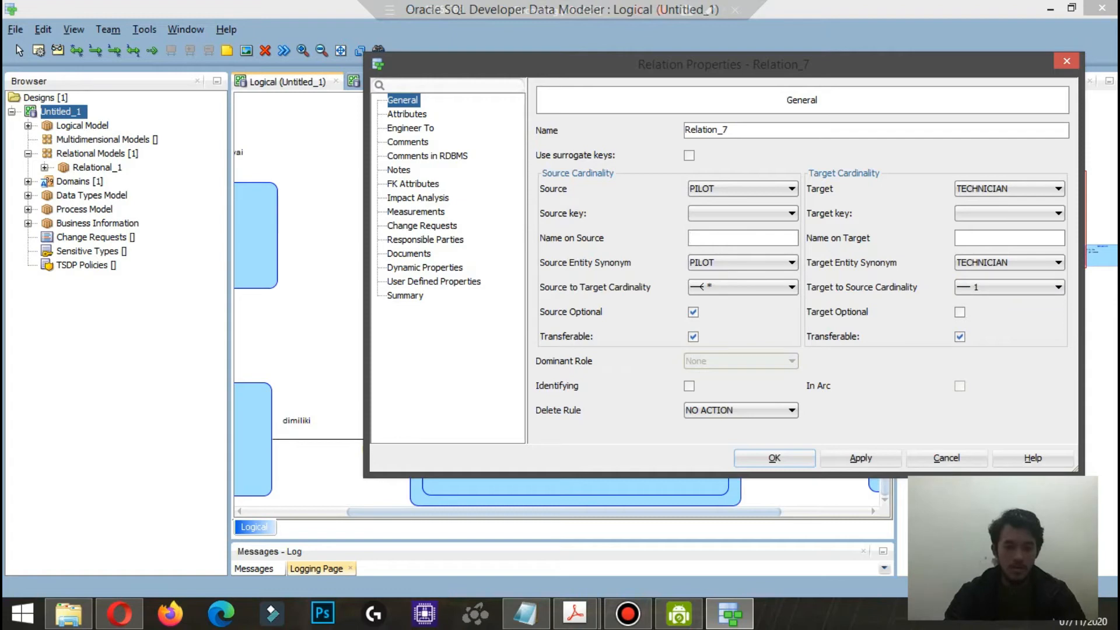
# Step: Name the PILOT–TECHNICIAN relationship melapor on the source and diperiksa on the target, and save it
pyautogui.write('mela')
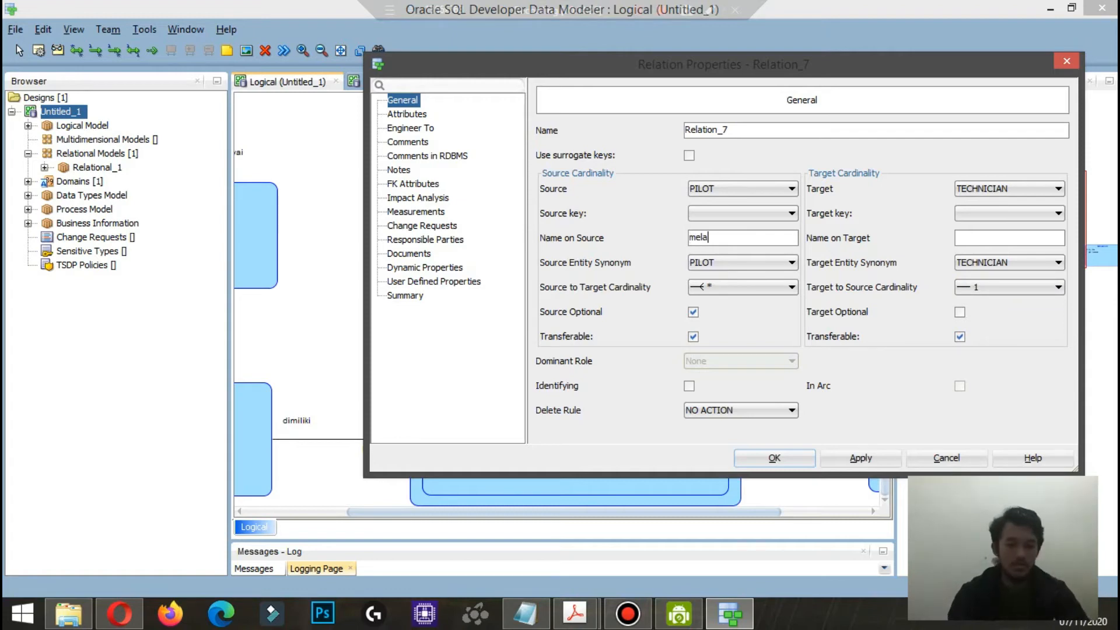
pyautogui.write('por')
pyautogui.click(1009, 238)
pyautogui.write('dip')
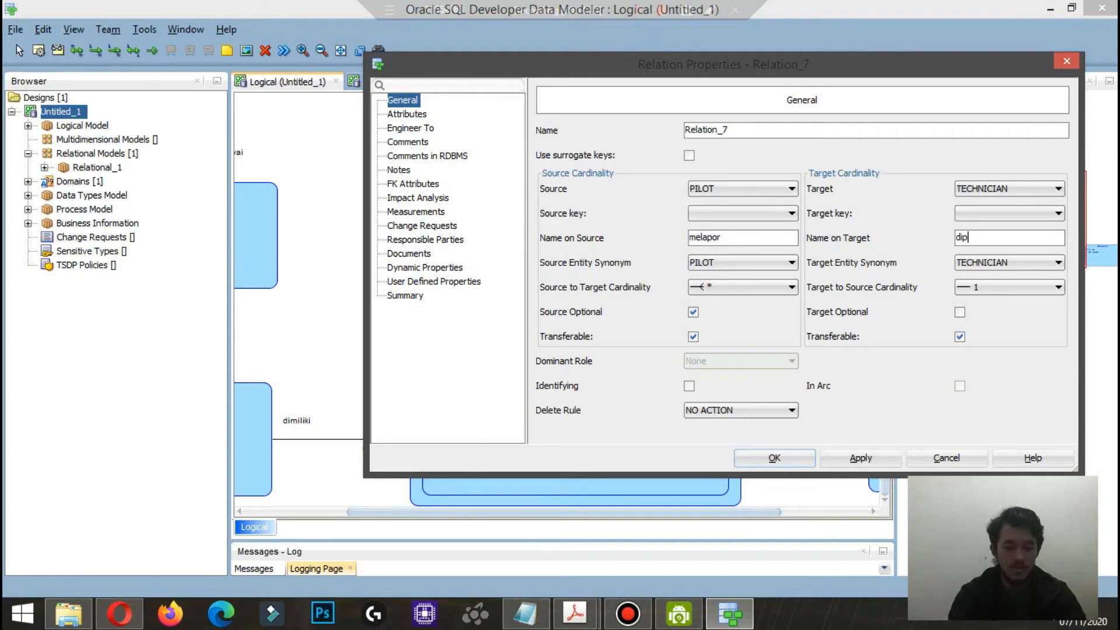
pyautogui.write('eriksa')
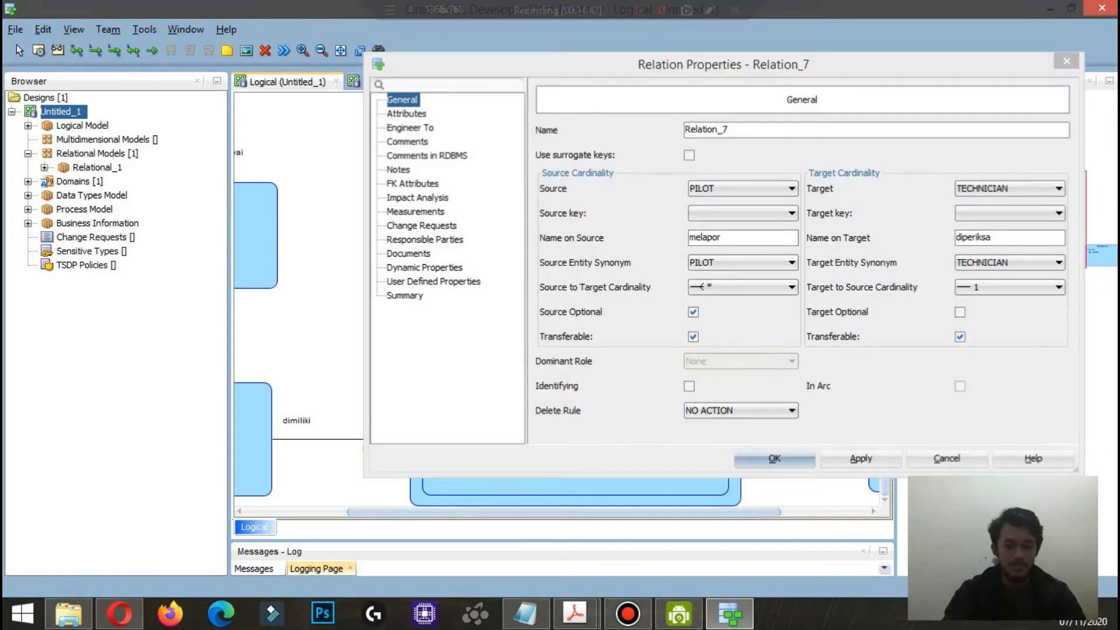
pyautogui.press('Return')
# Step: Move TECHNICIAN slightly up inside STAFF to space out the diperiksa and melapor labels
pyautogui.click(603, 363)
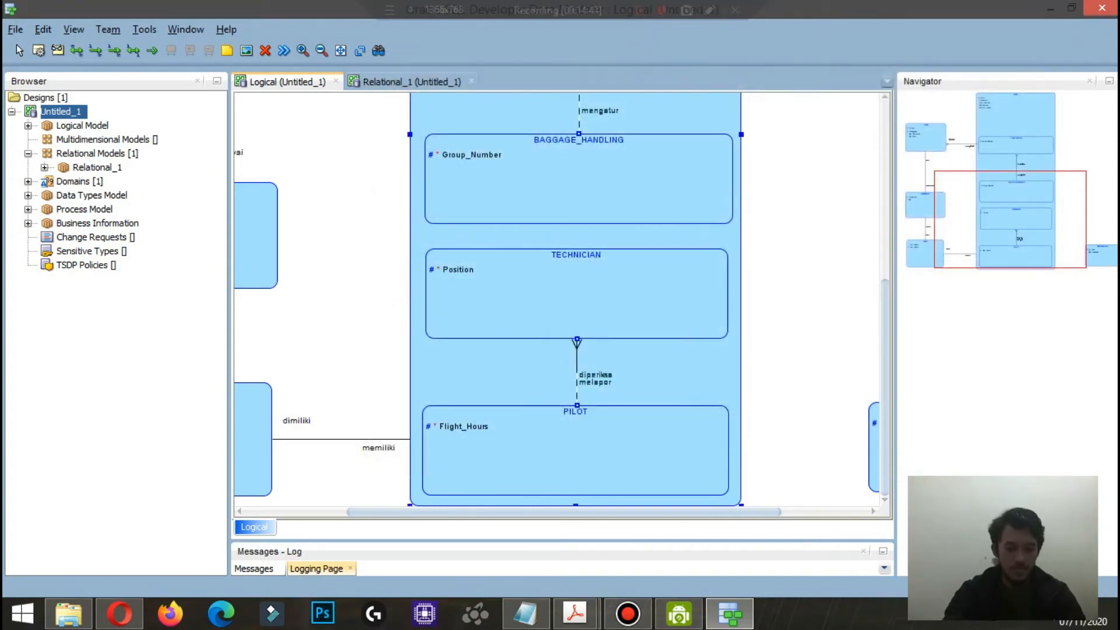
pyautogui.click(595, 379)
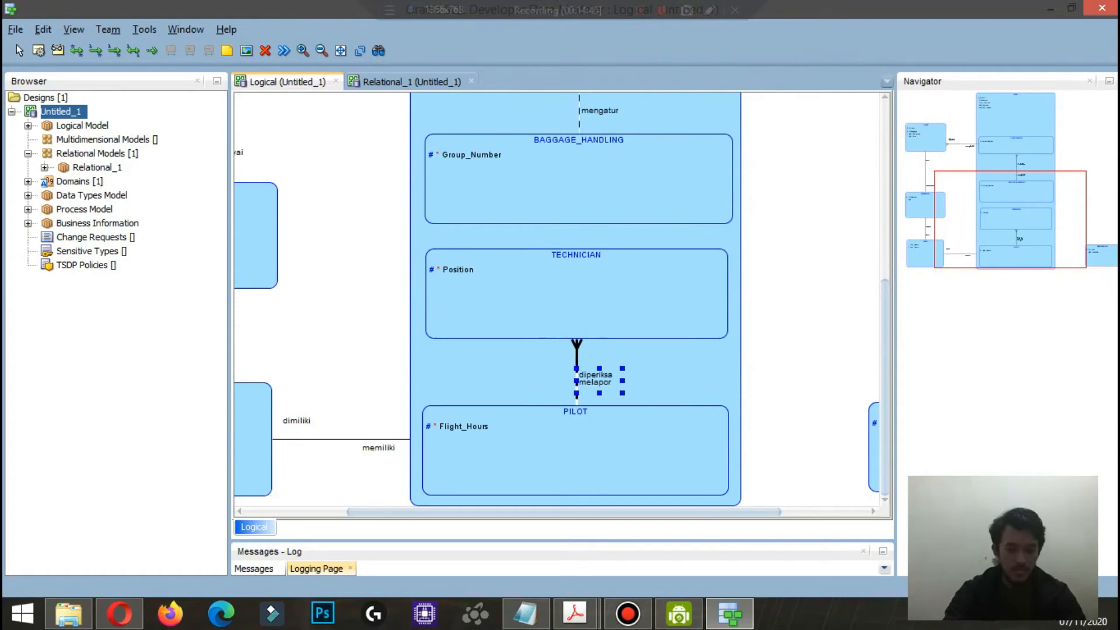
pyautogui.moveTo(622, 381); pyautogui.dragTo(637, 381)
pyautogui.moveTo(576, 301); pyautogui.dragTo(579, 289)
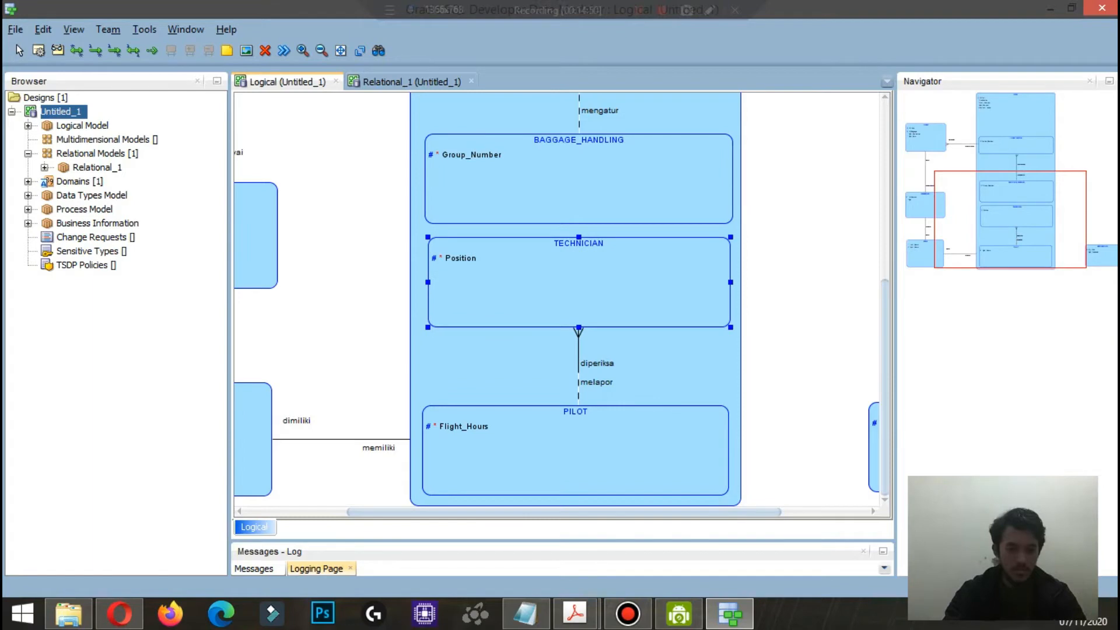
pyautogui.press('Escape')
# Step: Draw a relationship from PILOT to DESTINATION with cardinality 1 in both directions and the source mandatory
pyautogui.hscroll(3, 560, 303)
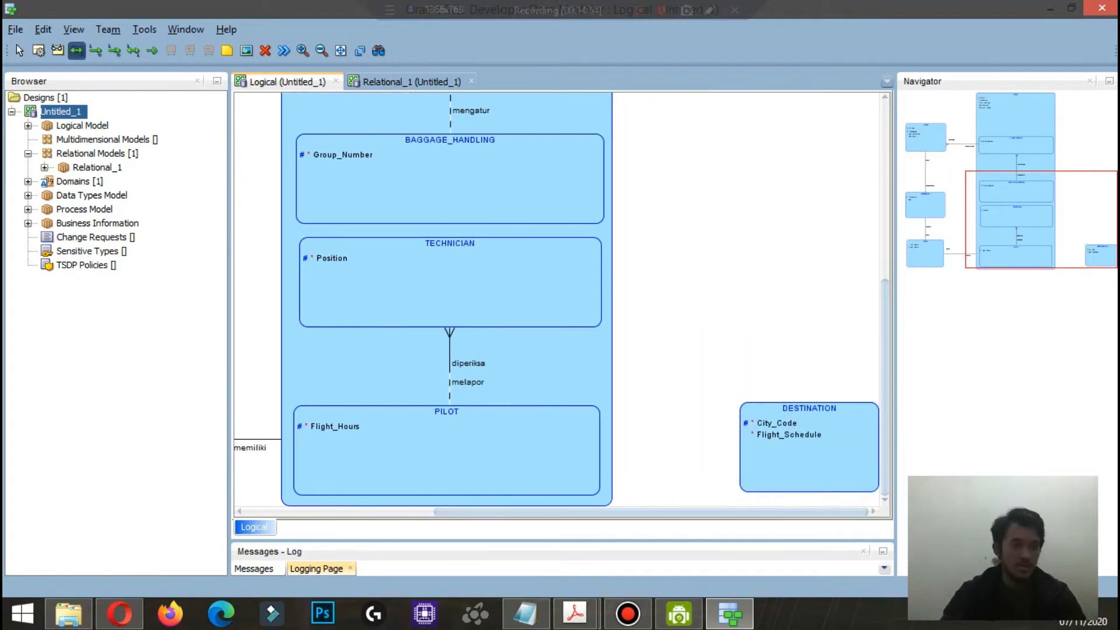
pyautogui.click(476, 452)
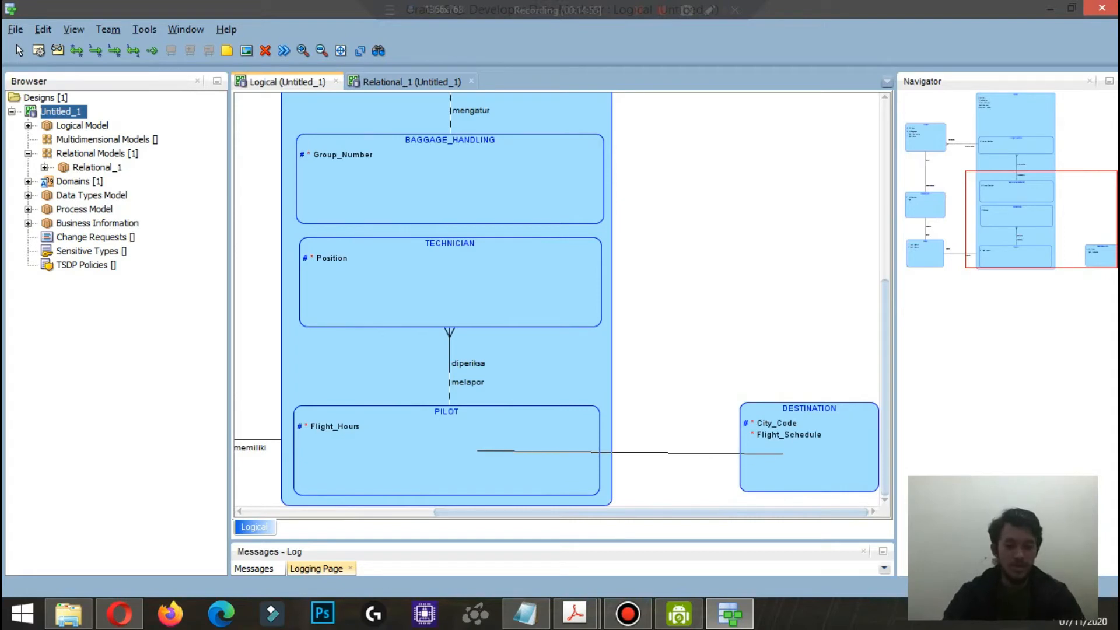
pyautogui.click(784, 453)
pyautogui.click(742, 285)
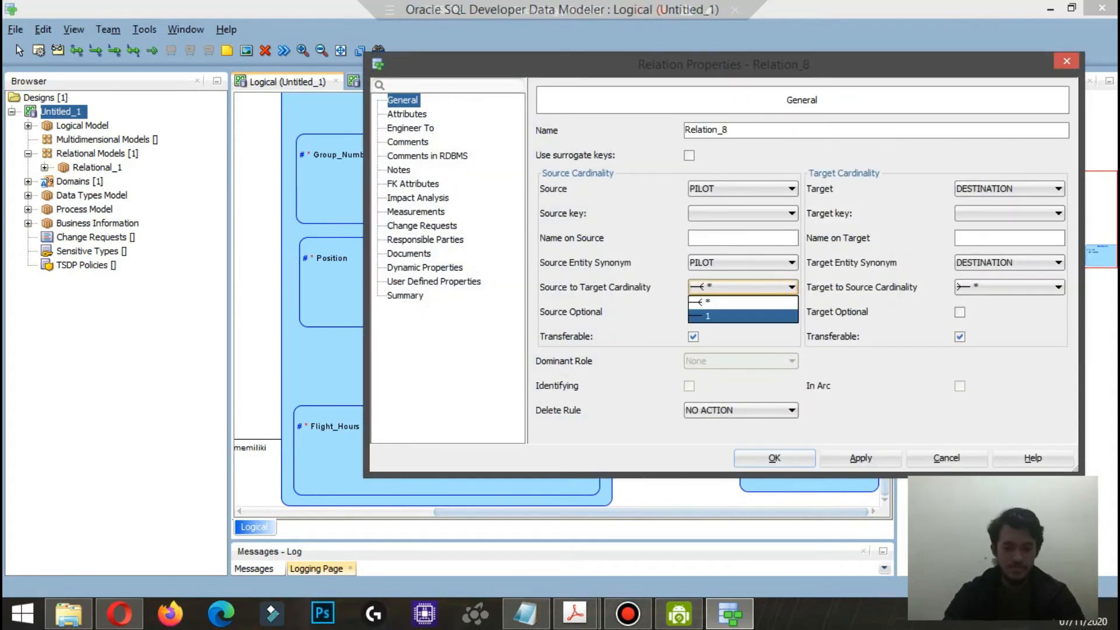
pyautogui.click(742, 316)
pyautogui.click(1009, 286)
pyautogui.click(1009, 316)
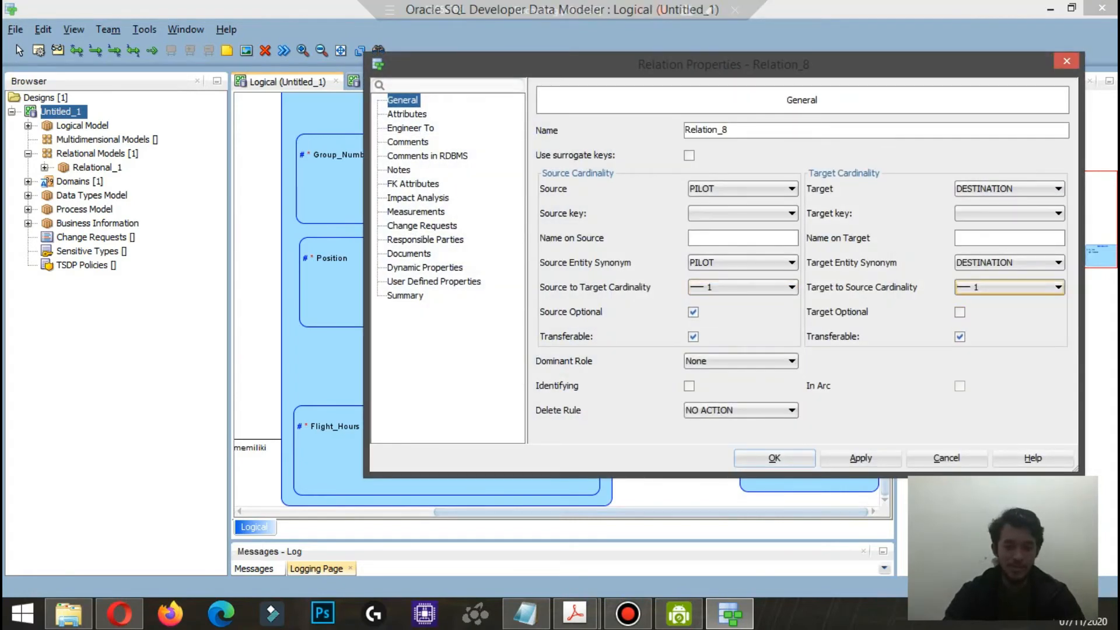
pyautogui.click(693, 313)
# Step: Name the PILOT–DESTINATION relationship menuju on the source and dituju on the target, and save it
pyautogui.click(742, 238)
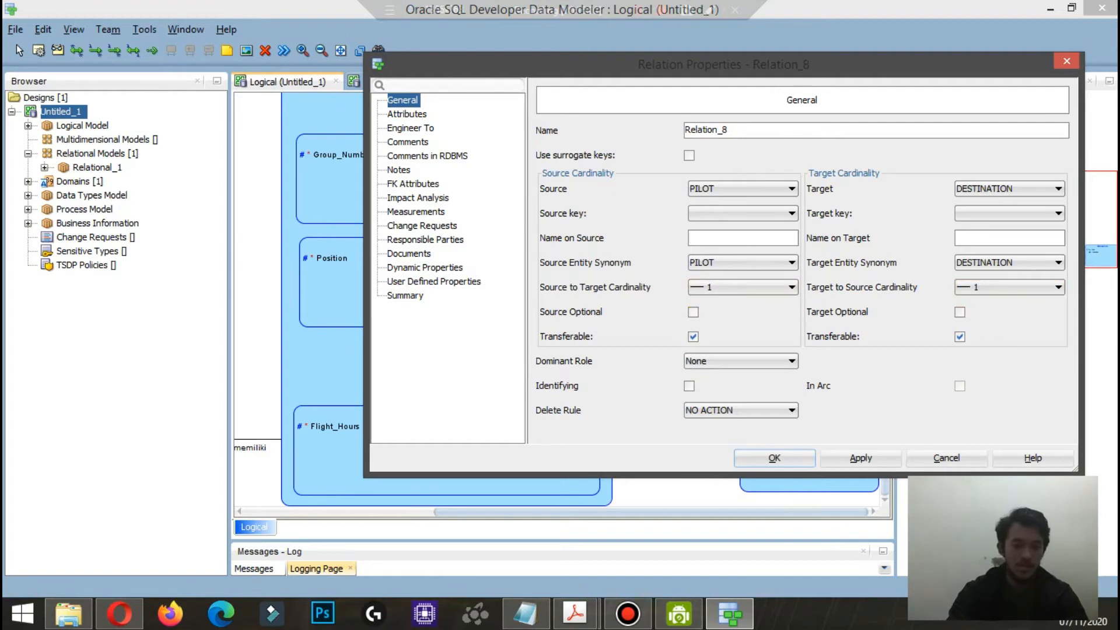
pyautogui.write('menuju')
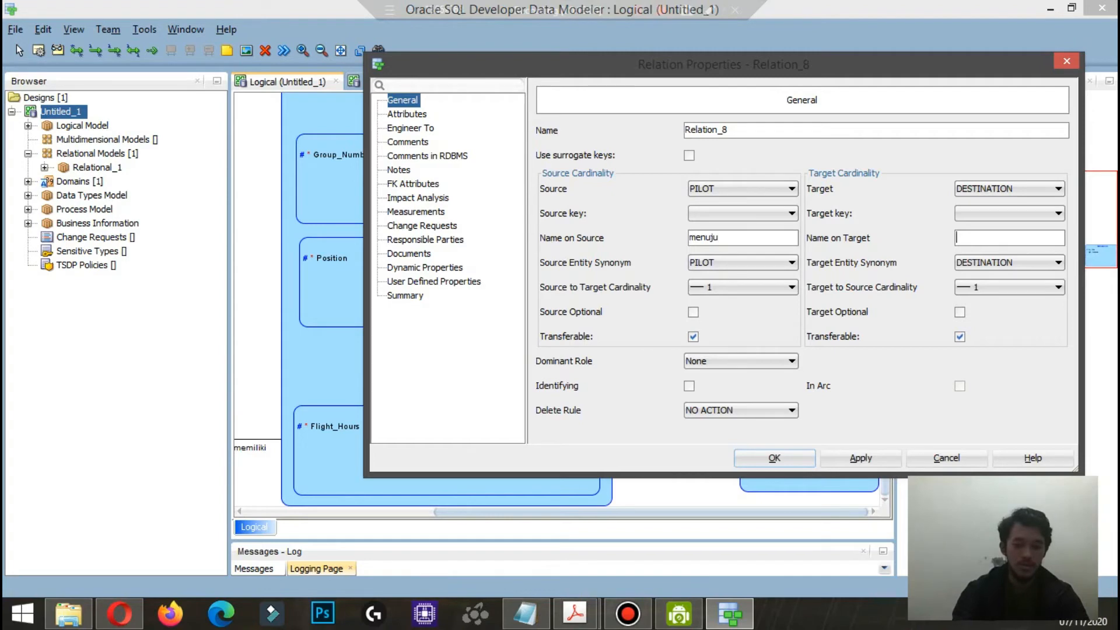
pyautogui.write('dituju')
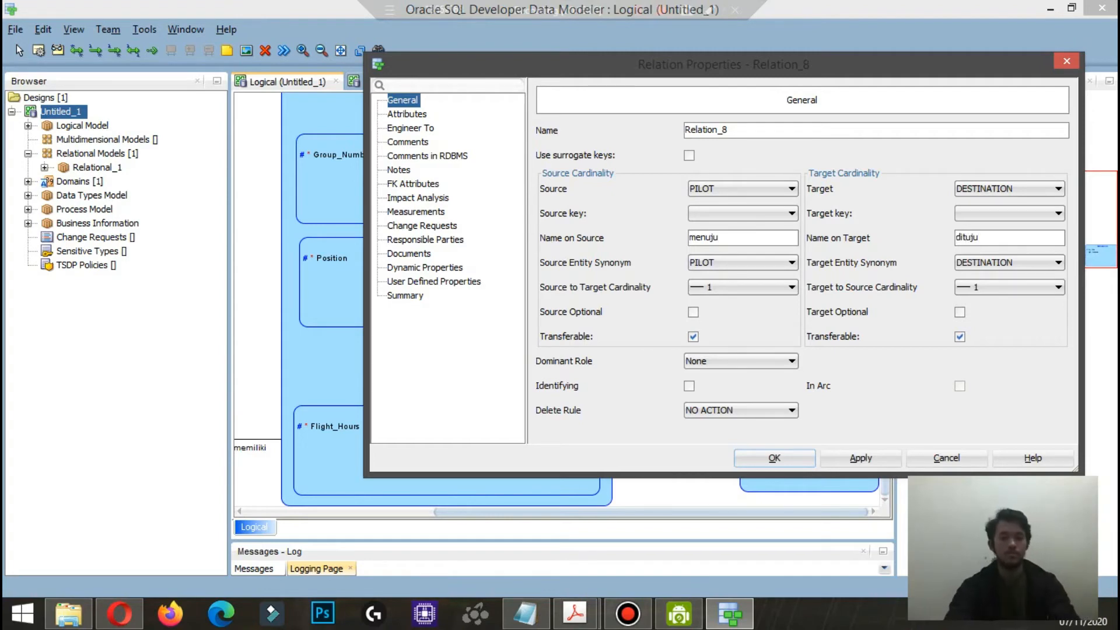
pyautogui.click(774, 458)
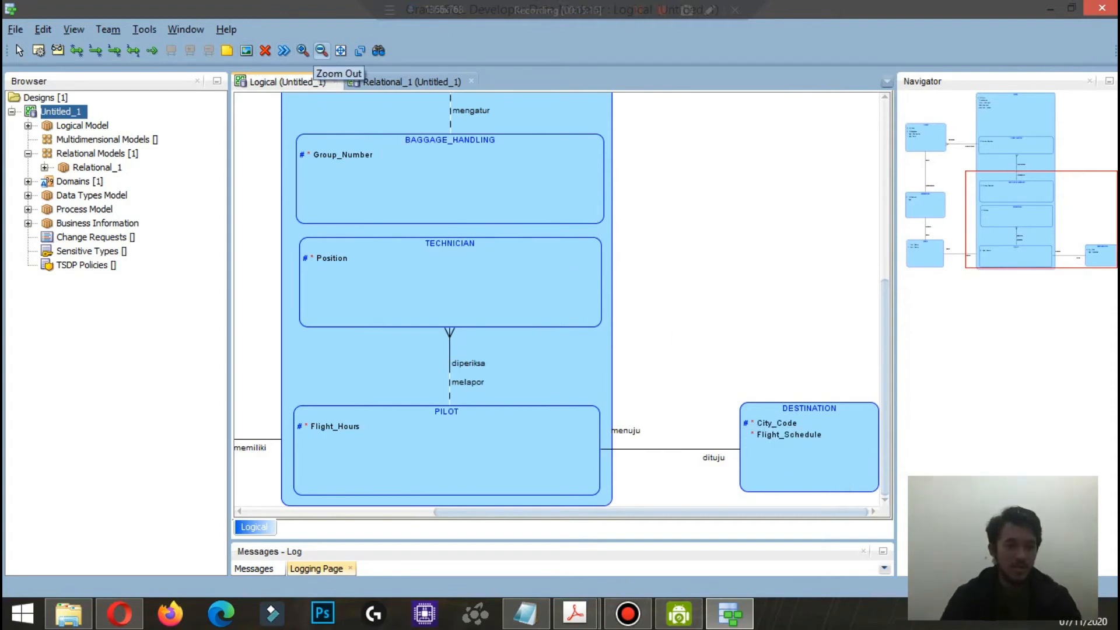
# Step: Engineer the complete logical model into the Relational_1 relational model
pyautogui.click(322, 51)
pyautogui.click(321, 51)
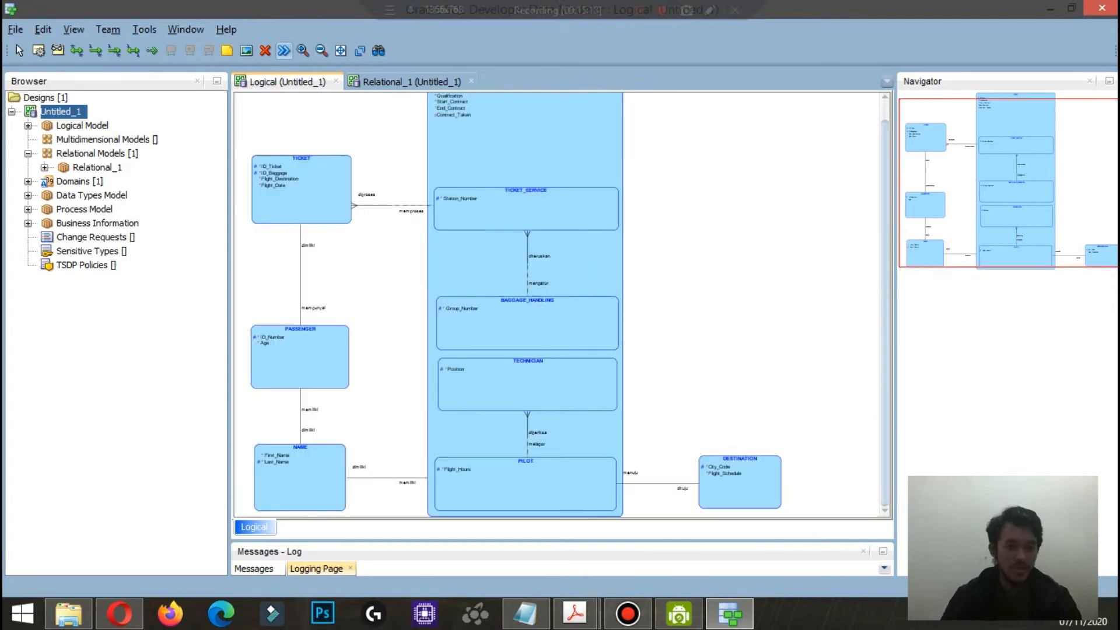
pyautogui.click(284, 51)
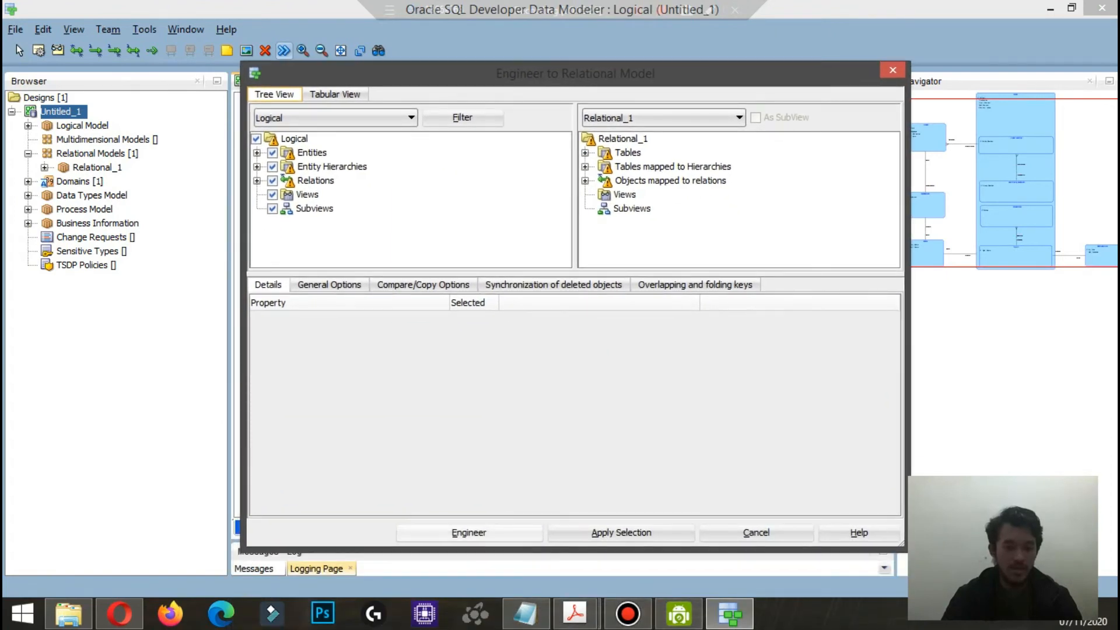
pyautogui.click(469, 532)
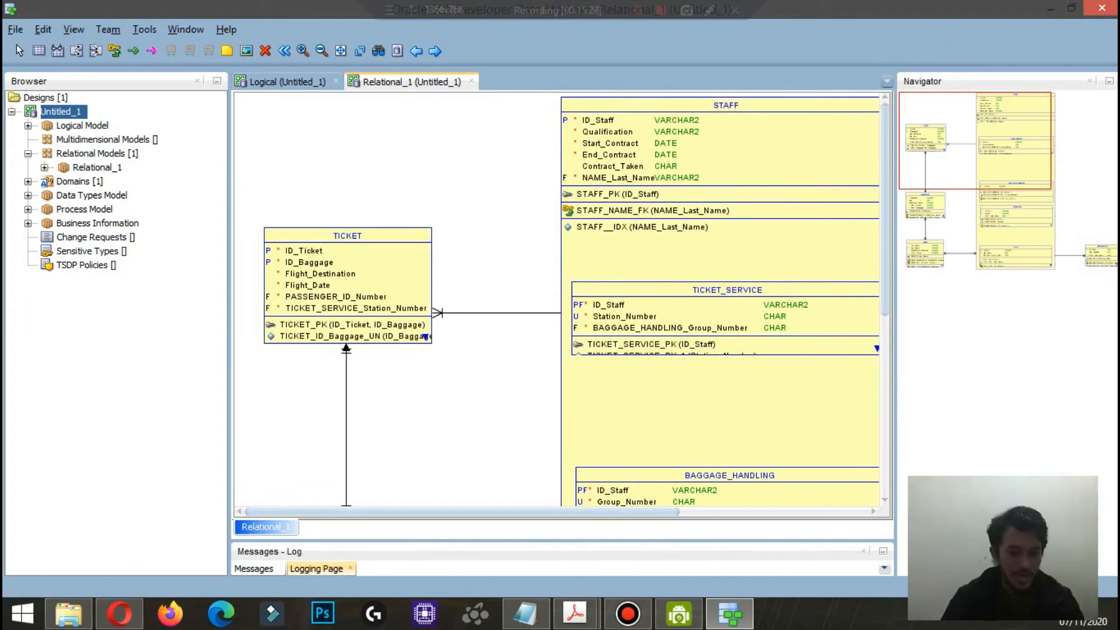
# Step: Review the engineered tables and foreign keys across the Relational_1 diagram, then close it and return to the logical diagram
pyautogui.moveTo(462, 513); pyautogui.dragTo(579, 512)
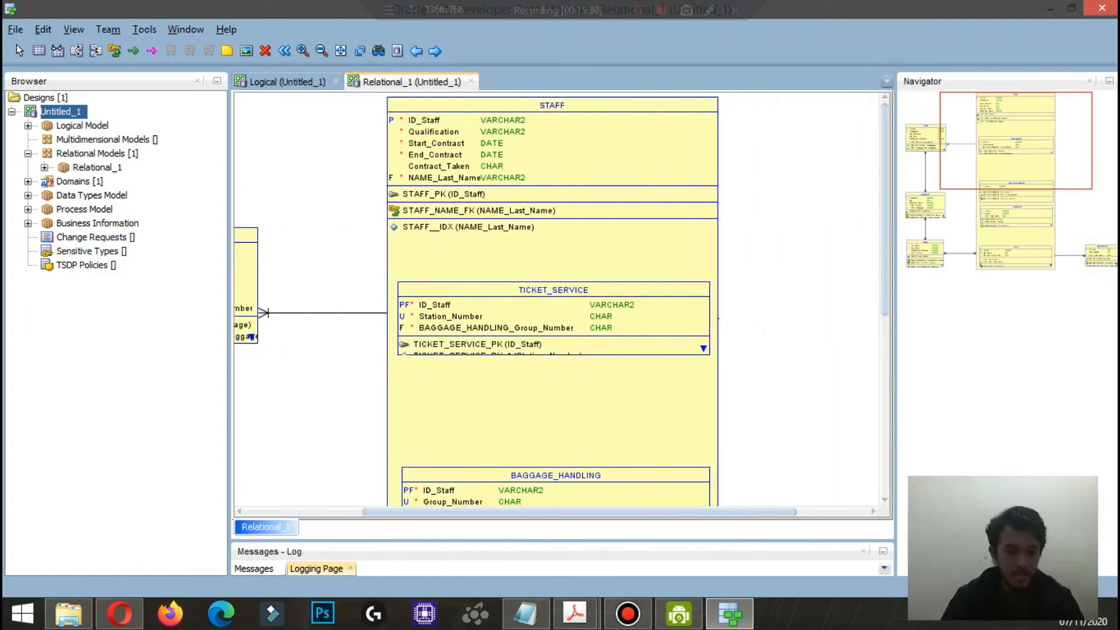
pyautogui.moveTo(885, 210); pyautogui.dragTo(885, 345)
pyautogui.scroll(-3, 560, 222)
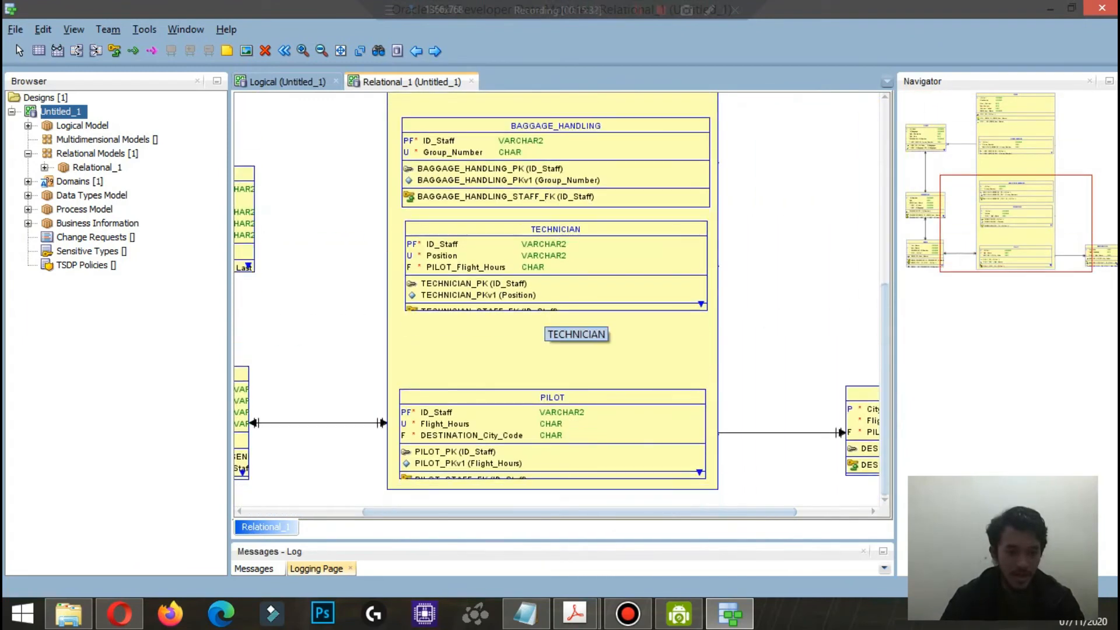
pyautogui.moveTo(581, 512); pyautogui.dragTo(464, 512)
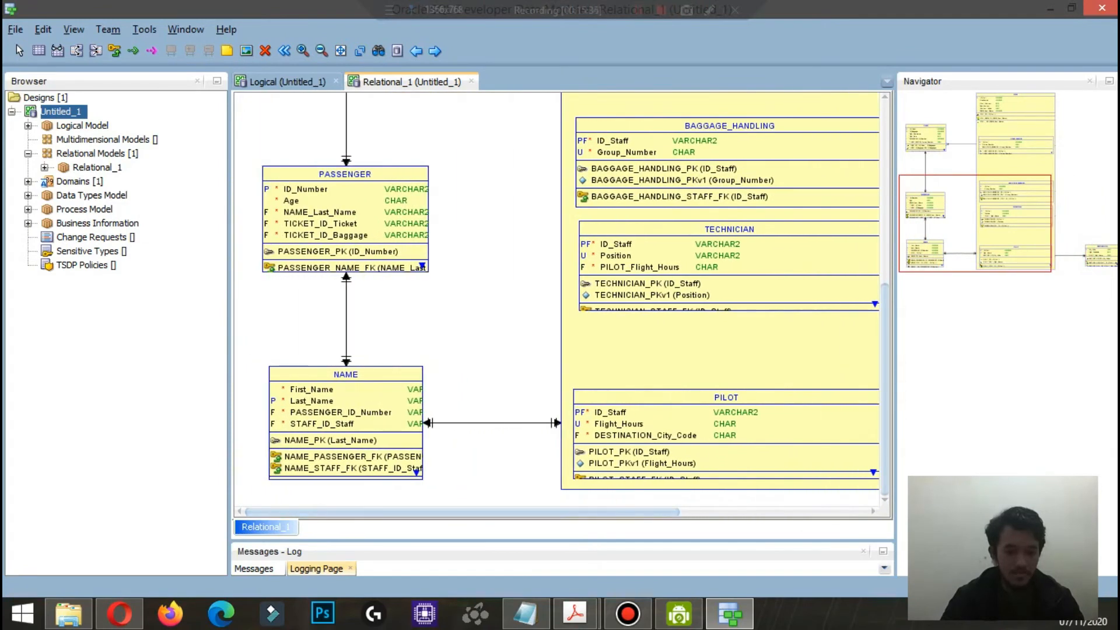
pyautogui.moveTo(463, 512); pyautogui.dragTo(574, 512)
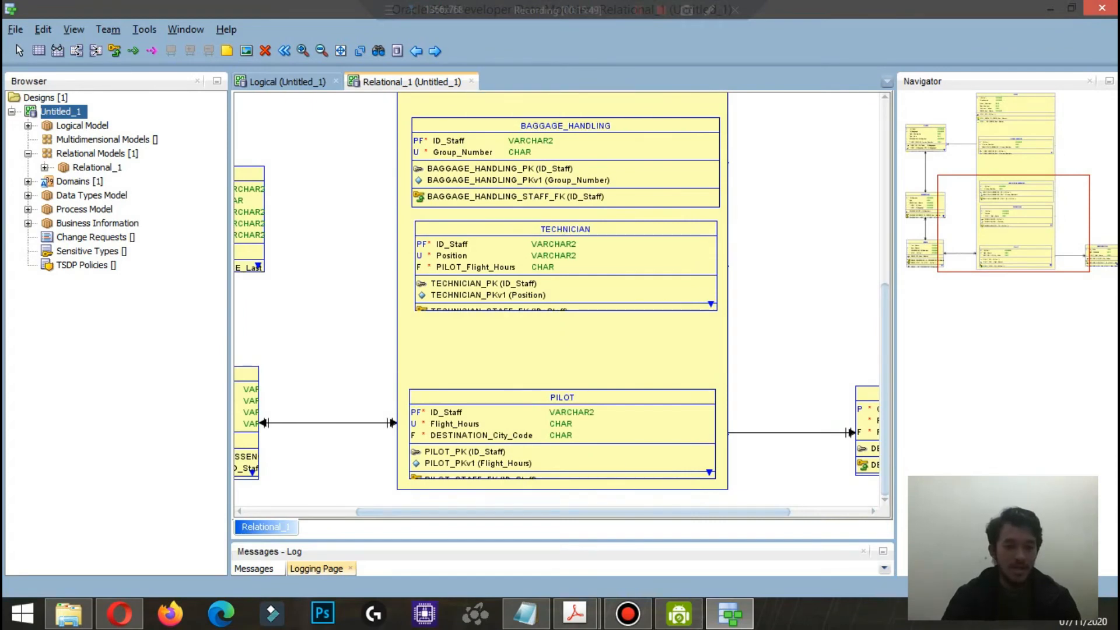
pyautogui.click(315, 81)
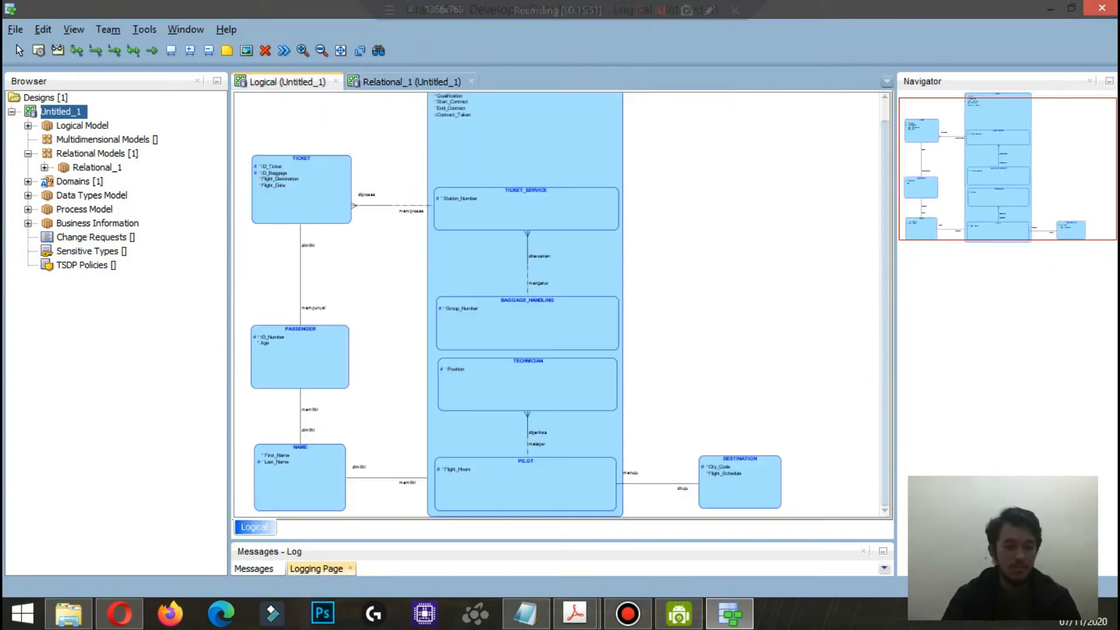
pyautogui.click(443, 82)
pyautogui.click(472, 81)
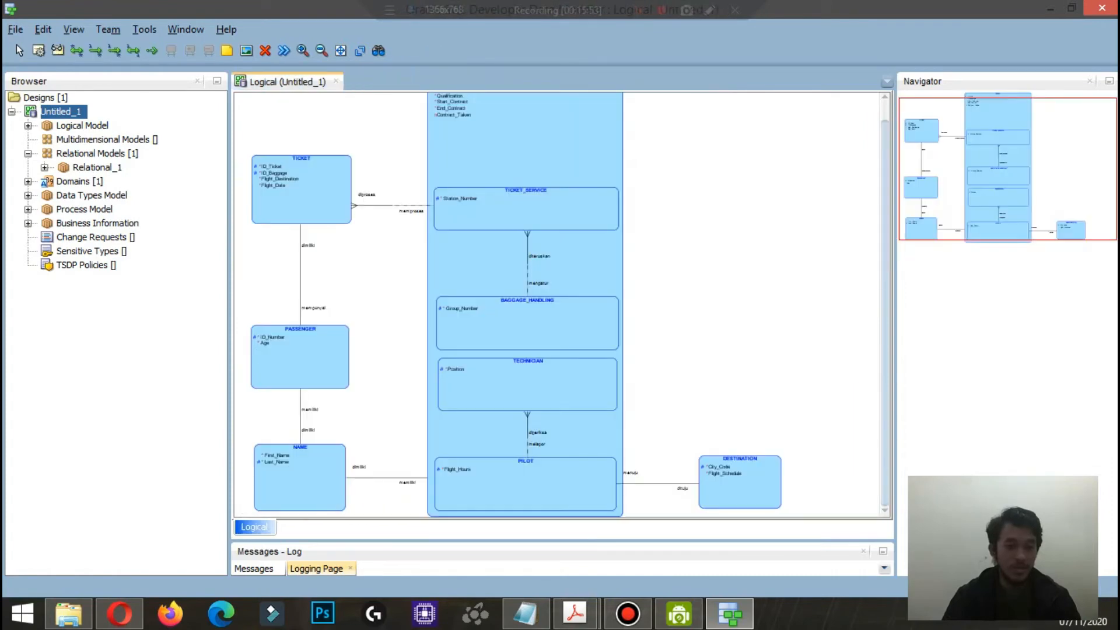
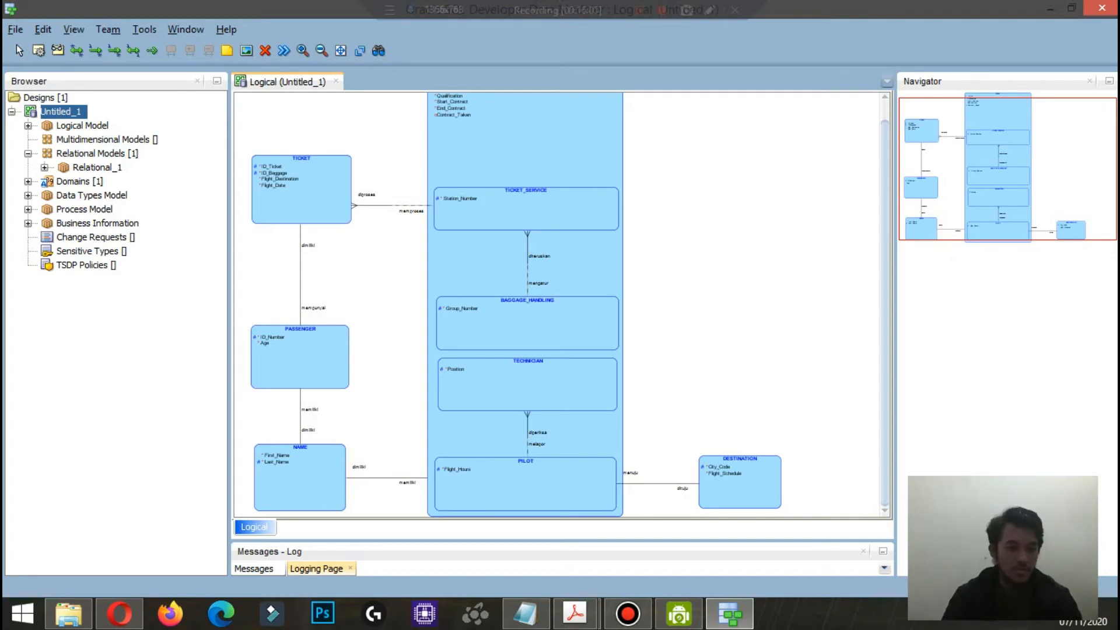
# Step: Set the STAFF entity's subtype subtree generation to Single Table and save the entity properties
pyautogui.doubleClick(525, 145)
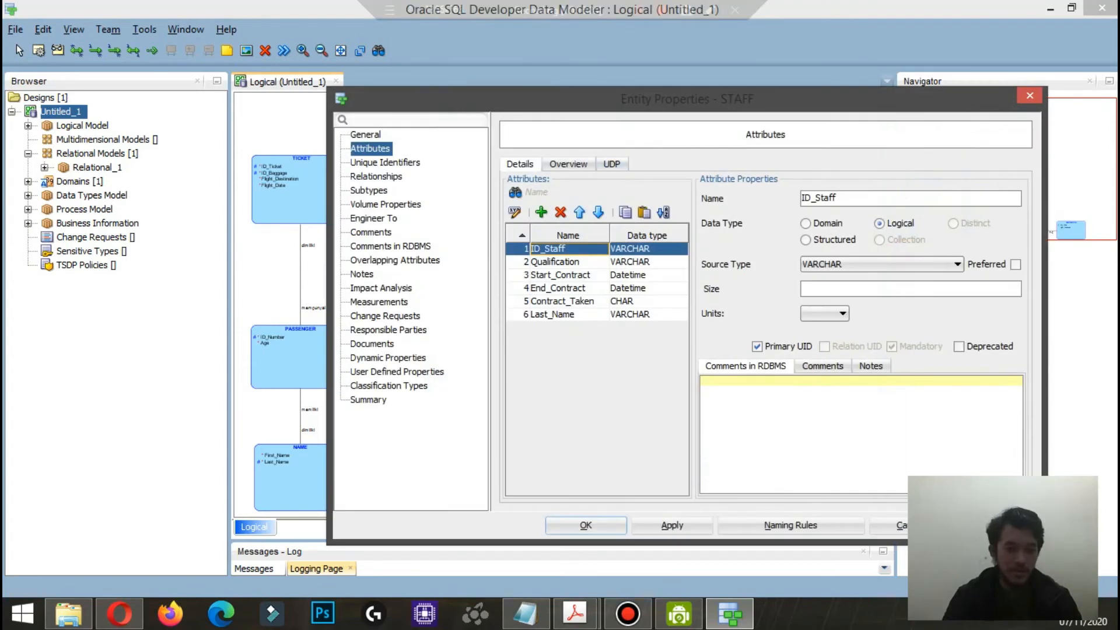
pyautogui.click(368, 191)
pyautogui.click(839, 187)
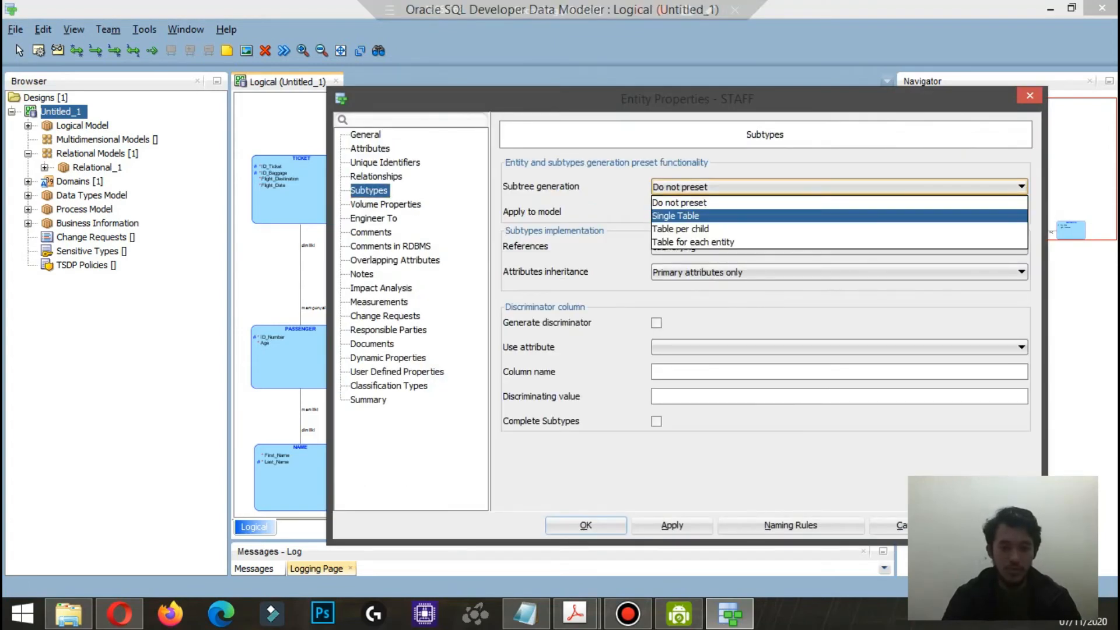
pyautogui.click(839, 216)
pyautogui.click(585, 525)
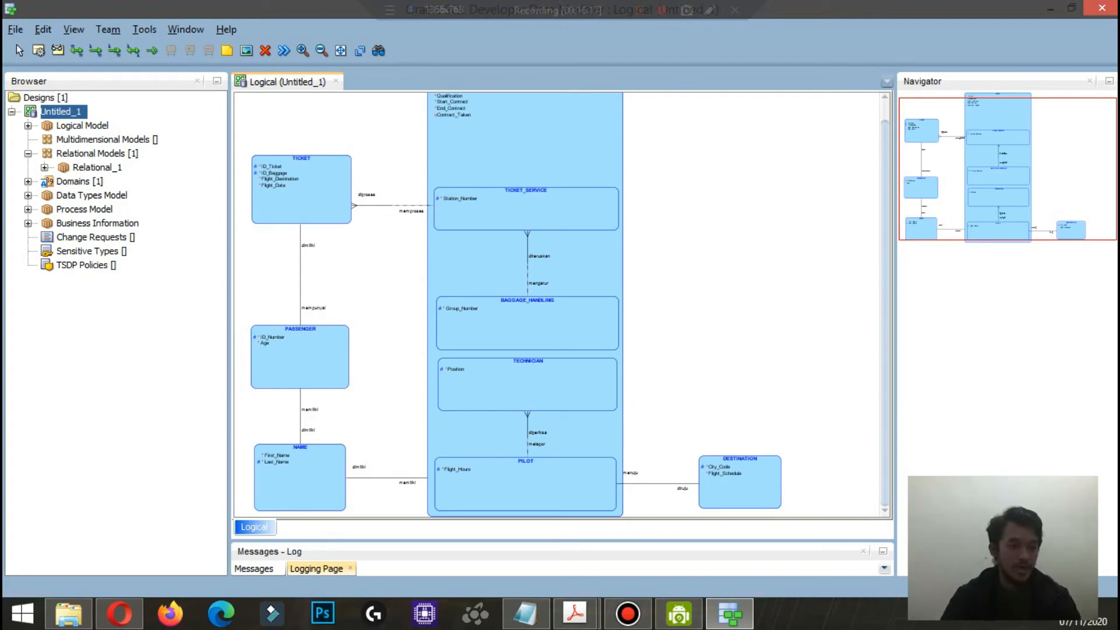
# Step: Create a glossary from the logical model and look through its word list
pyautogui.rightClick(73, 126)
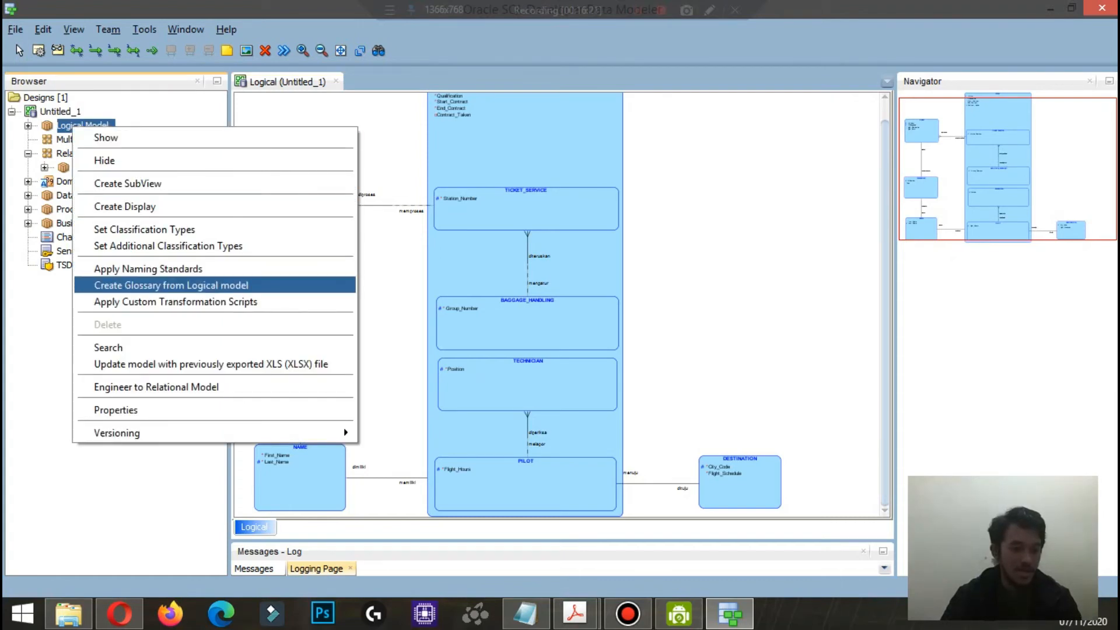
pyautogui.click(171, 285)
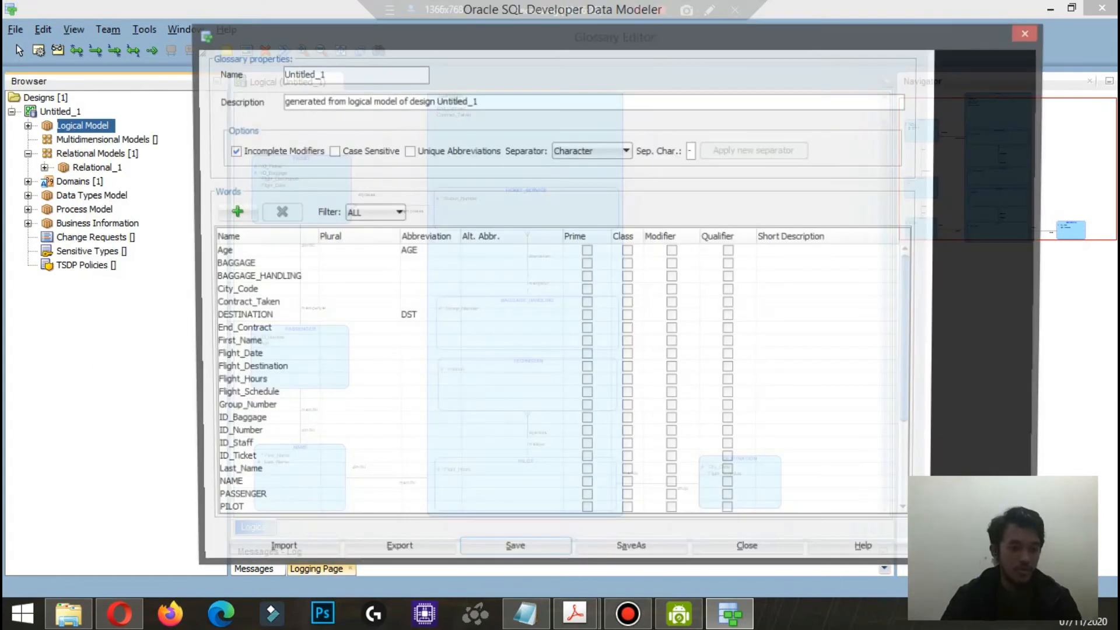
pyautogui.scroll(-4, 613, 379)
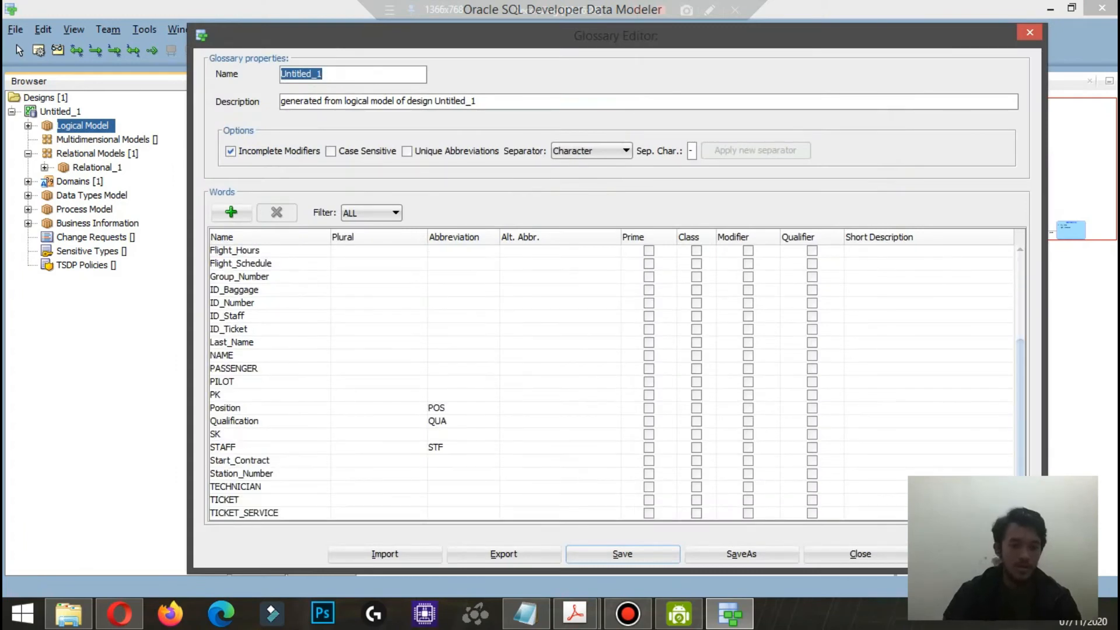
pyautogui.scroll(4, 612, 379)
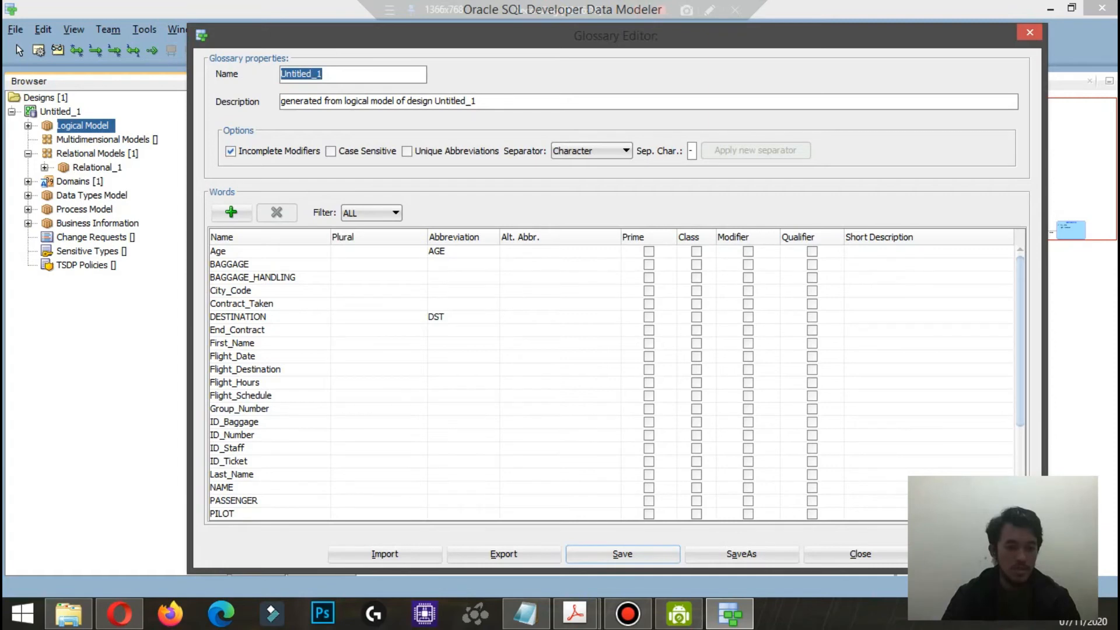
# Step: Enter the glossary plurals BAGGAGES for BAGGAGE and BAGGAGE_HANDLINGS for BAGGAGE_HANDLING
pyautogui.click(379, 264)
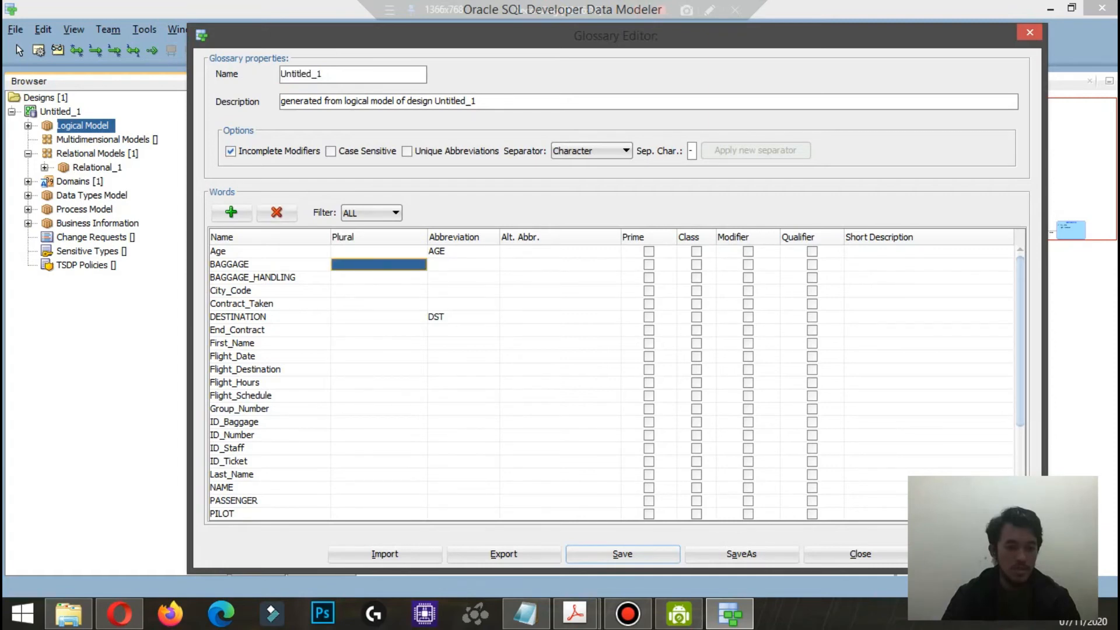
pyautogui.write('BAGGAGES')
pyautogui.press('Return')
pyautogui.write('BAGGAG')
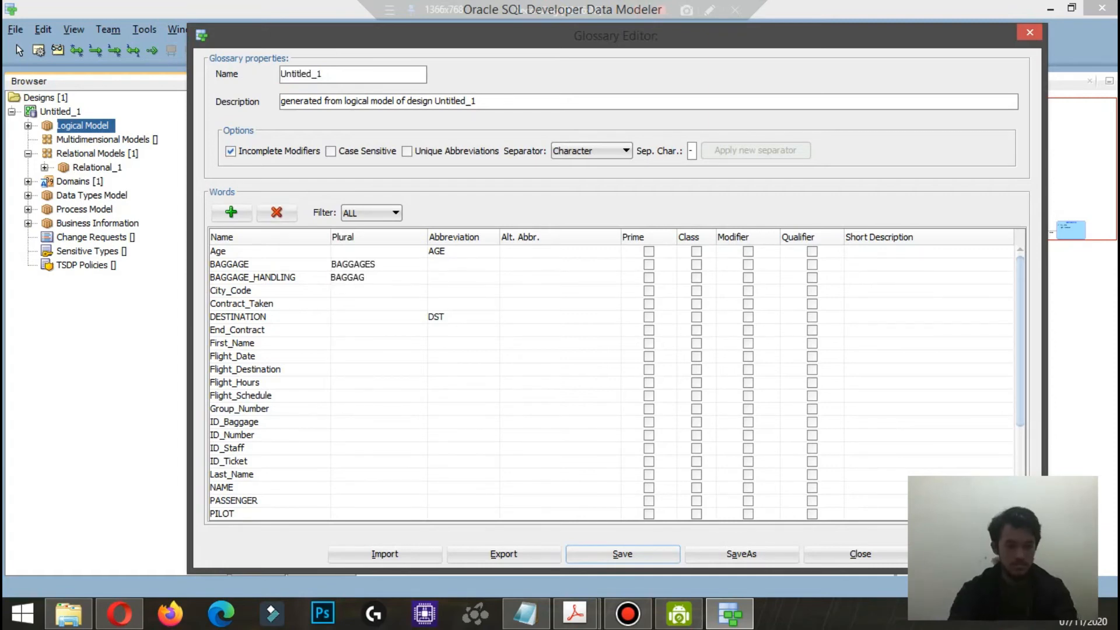
pyautogui.write('E_HANDLINGS')
pyautogui.press('Return')
# Step: Enter the glossary abbreviations CT CD for City_Code and CTR TKN for Contract_Taken
pyautogui.press('Right')
pyautogui.write('CT CD')
pyautogui.press('Return')
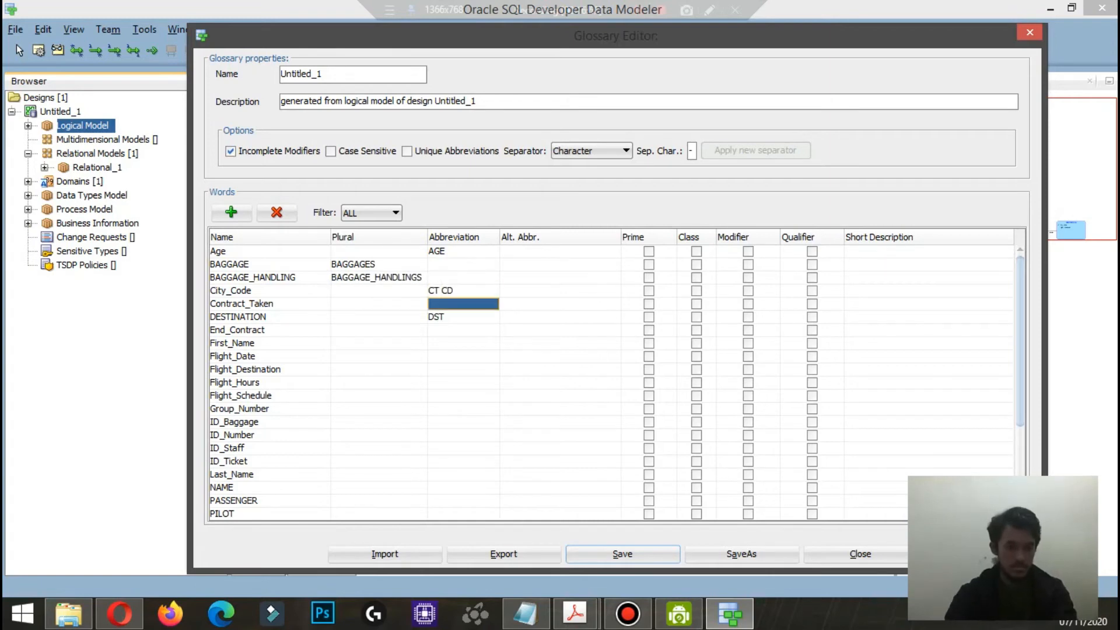
pyautogui.write('CTR TKN')
# Step: Enter the plural DESTINATIONS for DESTINATION and clear that word's abbreviation
pyautogui.press('Left')
pyautogui.write('DESTINATIONS')
pyautogui.press('Right')
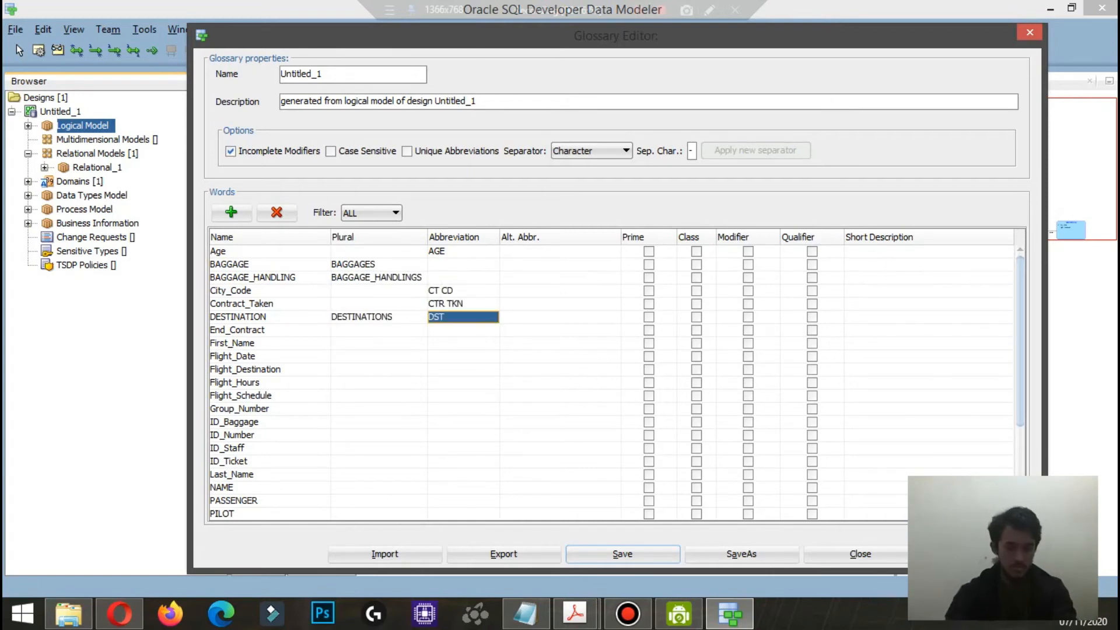
pyautogui.press('BackSpace')
pyautogui.press('BackSpace')
pyautogui.press('BackSpace')
pyautogui.press('Return')
# Step: Enter the glossary abbreviations END CTR for End_Contract and FNAME for First_Name
pyautogui.press('Right')
pyautogui.write('END CTR')
pyautogui.press('Return')
pyautogui.write('FNAME')
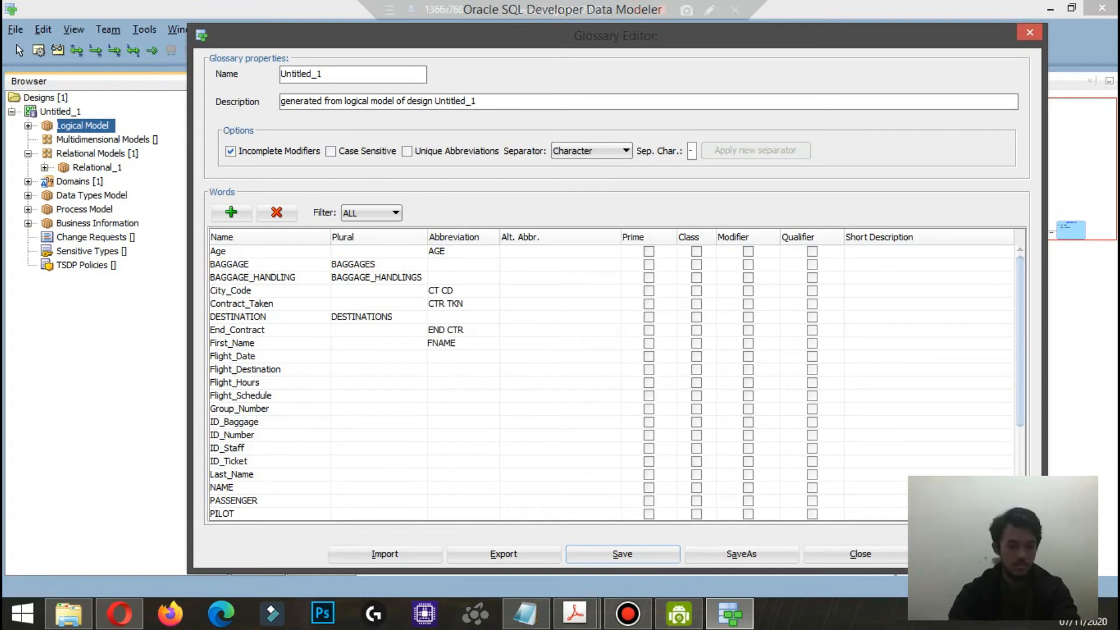
pyautogui.press('Return')
# Step: Enter the abbreviations FL DT for Flight_Date, FL DST for Flight_Destination and FL HRS for Flight_Hours
pyautogui.write('FL DT')
pyautogui.press('Return')
pyautogui.write('FL DST')
pyautogui.press('Return')
pyautogui.write('FL HRS')
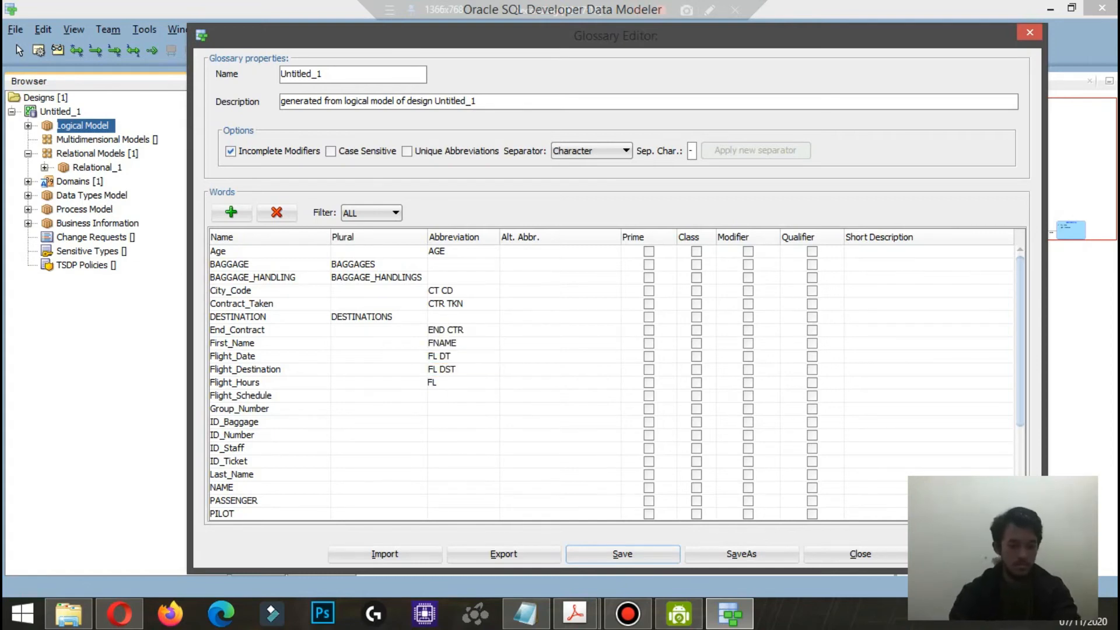
pyautogui.press('Return')
# Step: Enter the glossary abbreviations FL SCHD for Flight_Schedule and GRP NBR for Group_Number
pyautogui.write('FL SCHD')
pyautogui.press('Return')
pyautogui.write('GRP NBR')
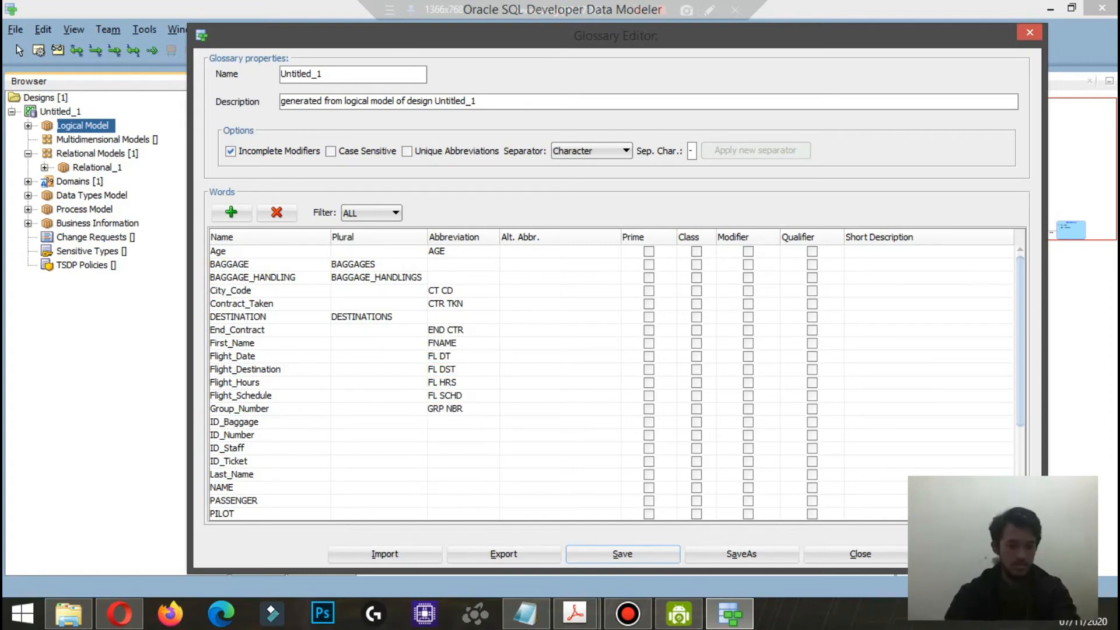
pyautogui.press('Return')
# Step: Enter the abbreviations ID BG for ID_Baggage, ID NBR for ID_Number and ID STF for ID_Staff
pyautogui.write('ID BG')
pyautogui.press('Return')
pyautogui.write('ID NBR')
pyautogui.press('Return')
pyautogui.write('ID STF')
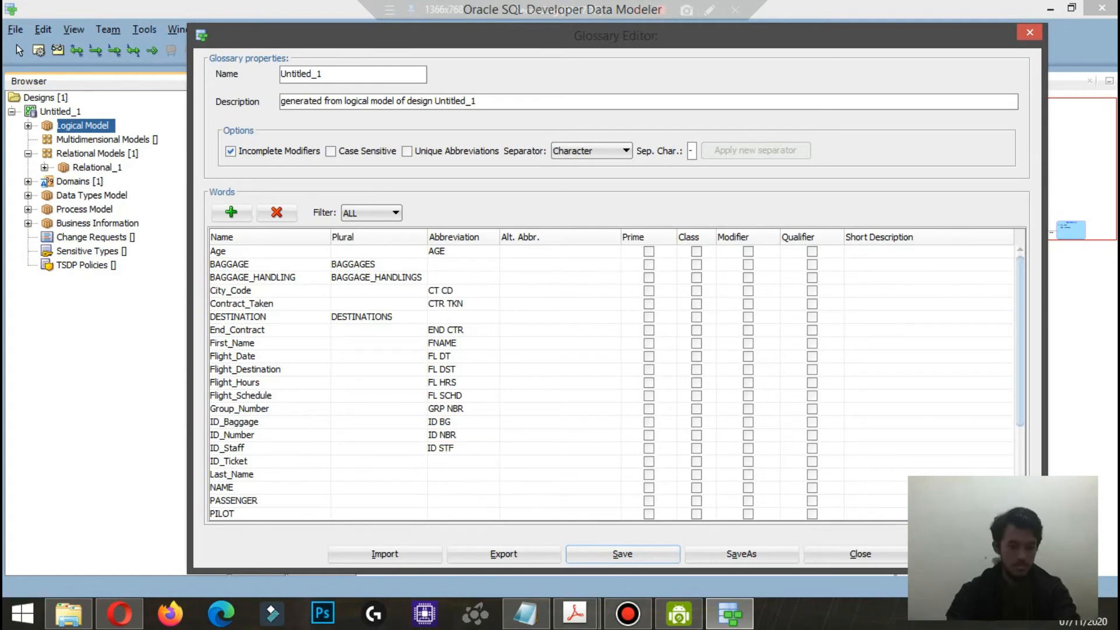
pyautogui.press('Return')
# Step: Enter the glossary abbreviations ID TCK for ID_Ticket and LNAME for Last_Name
pyautogui.write('ID TCK')
pyautogui.press('Return')
pyautogui.write('LNAME')
pyautogui.press('Return')
# Step: Enter the glossary plurals NAMES for NAME, PASSENGERS for PASSENGER and PILOTS for PILOT
pyautogui.press('Left')
pyautogui.write('NAMES')
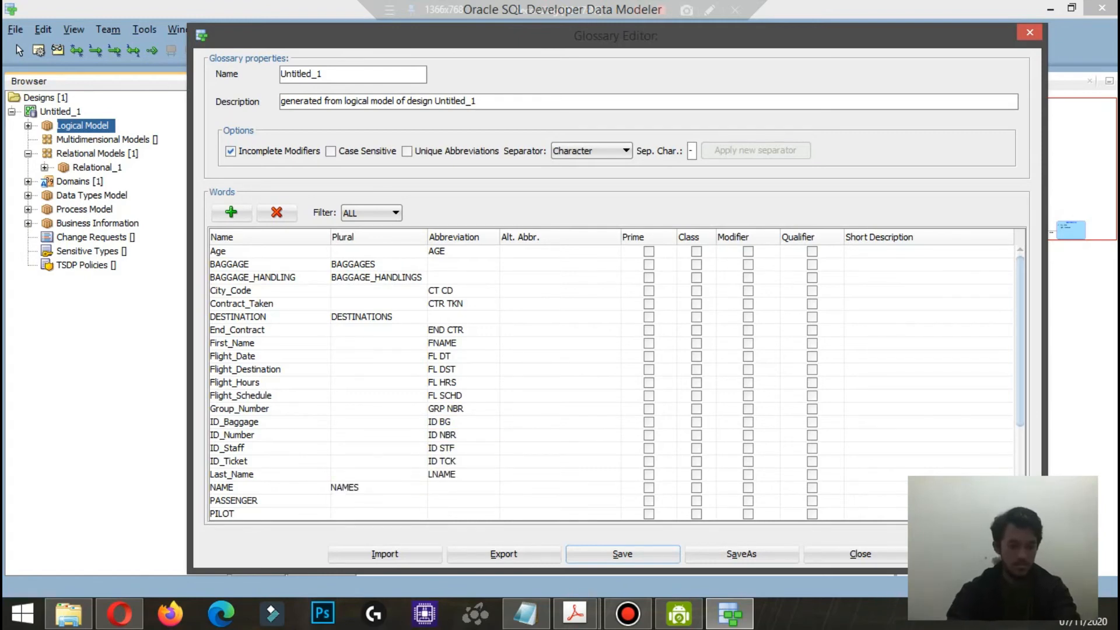
pyautogui.press('Return')
pyautogui.write('PASSENGERS')
pyautogui.scroll(-1, 611, 382)
pyautogui.press('Return')
pyautogui.write('PILOTS')
pyautogui.scroll(-2, 611, 382)
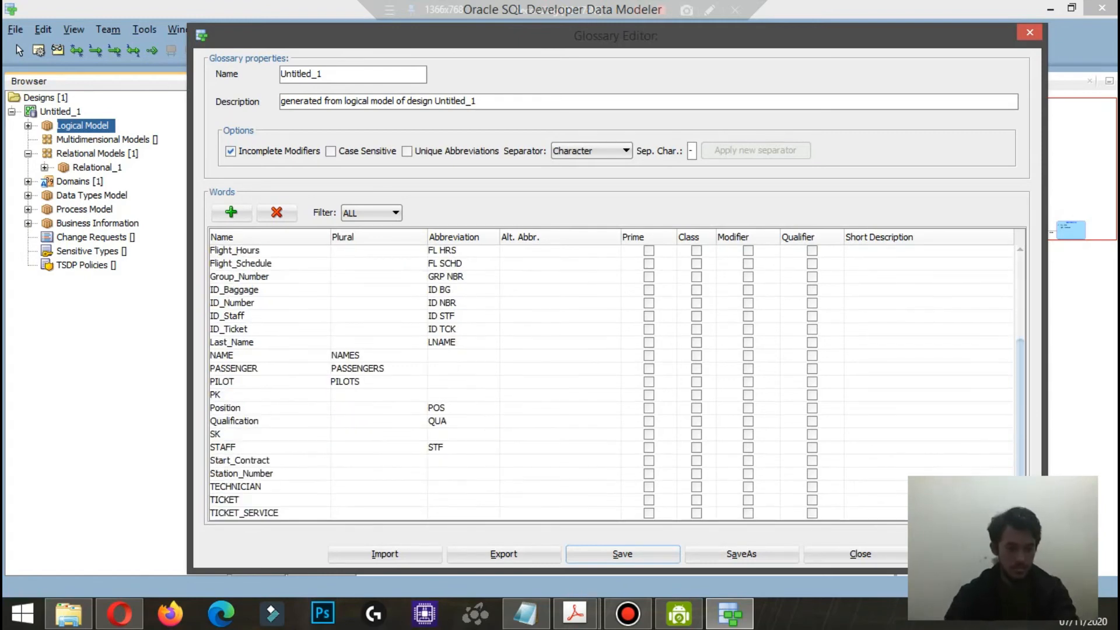
# Step: Enter the plural STAFFS for STAFF and clear that word's abbreviation
pyautogui.click(379, 447)
pyautogui.write('STAFFS')
pyautogui.doubleClick(463, 448)
pyautogui.press('BackSpace')
pyautogui.press('BackSpace')
pyautogui.press('BackSpace')
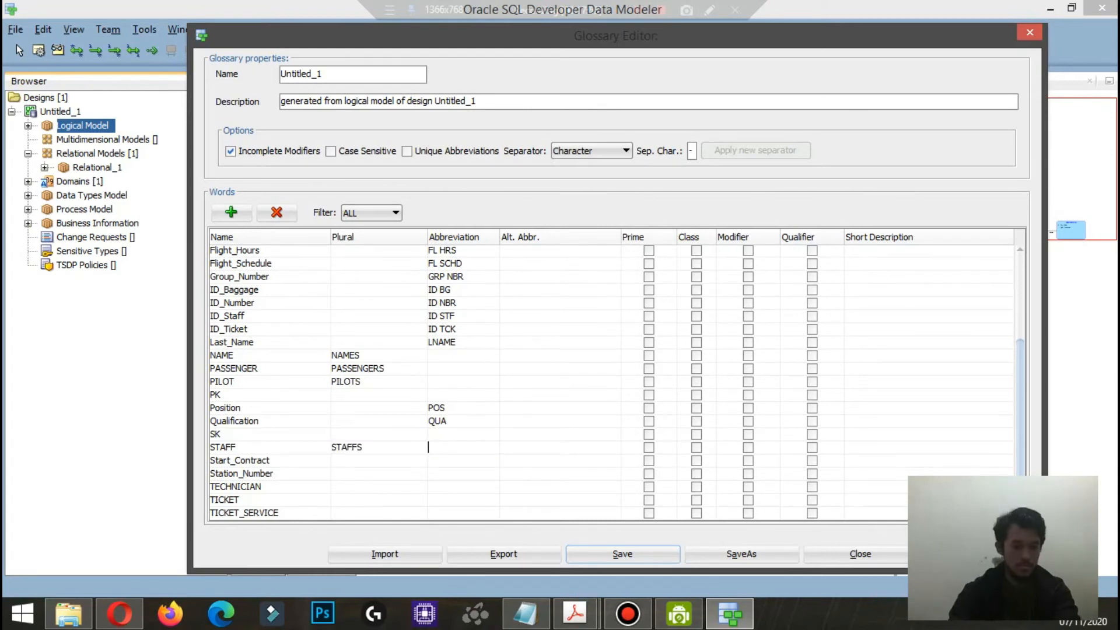
pyautogui.press('Return')
# Step: Enter the glossary abbreviations STR CTR for Start_Contract and STN NBR for Station_Number
pyautogui.write('STR CTR')
pyautogui.scroll(4, 611, 382)
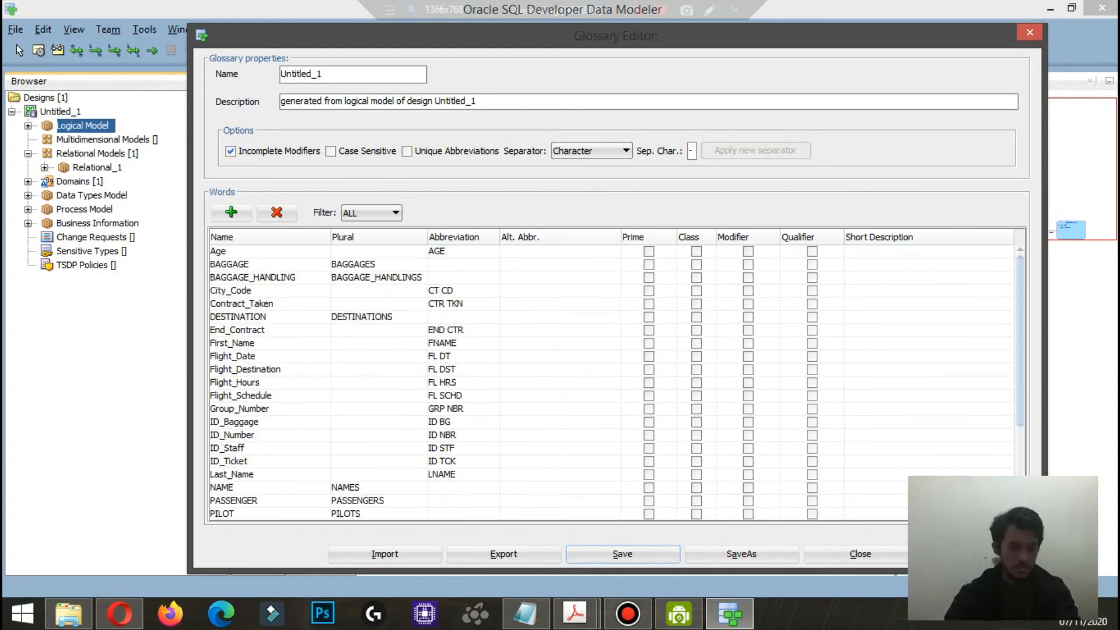
pyautogui.scroll(-4, 612, 382)
pyautogui.press('Return')
pyautogui.write('STN NBR')
# Step: Enter the glossary plurals TECHNICIANS for TECHNICIAN, TICKETS for TICKET and TICKET_SERVICES for TICKET_SERVICE
pyautogui.click(379, 486)
pyautogui.write('TECHNICIANS')
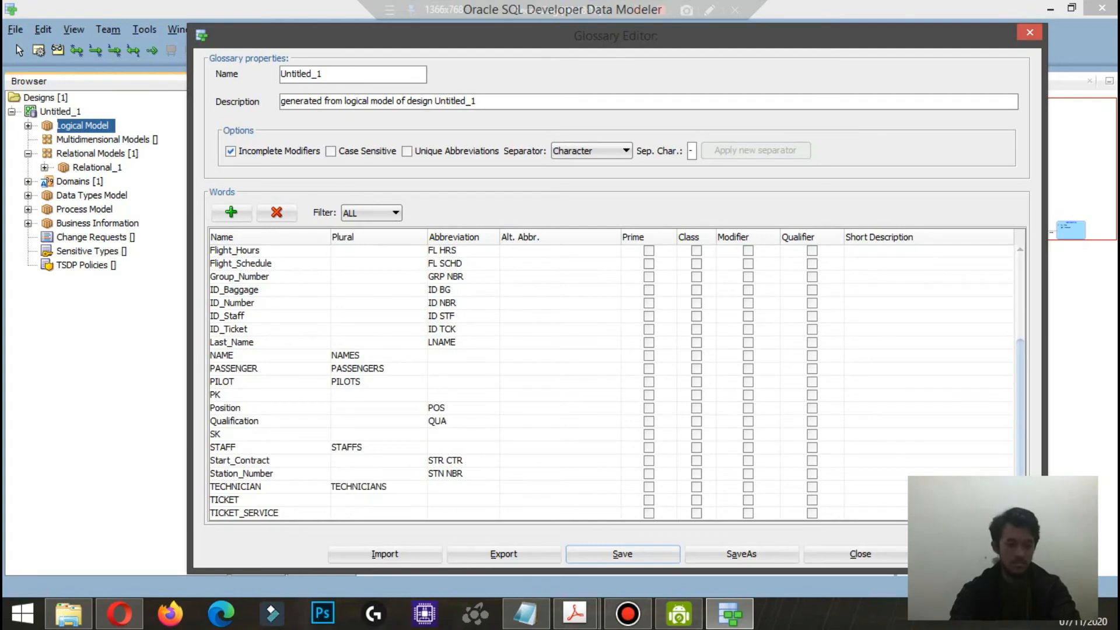
pyautogui.press('Return')
pyautogui.write('TICKETS')
pyautogui.press('Return')
pyautogui.write('TICKET_SERVICES')
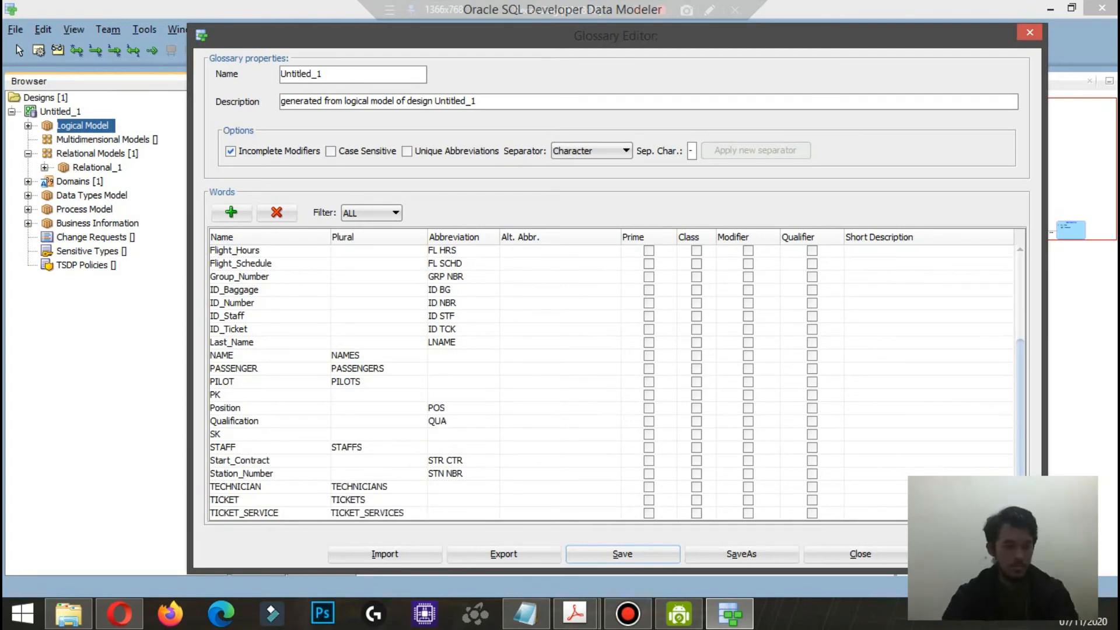
pyautogui.scroll(4, 611, 382)
# Step: Try to save the glossary to the Desktop under the file name Glossarium
pyautogui.click(623, 553)
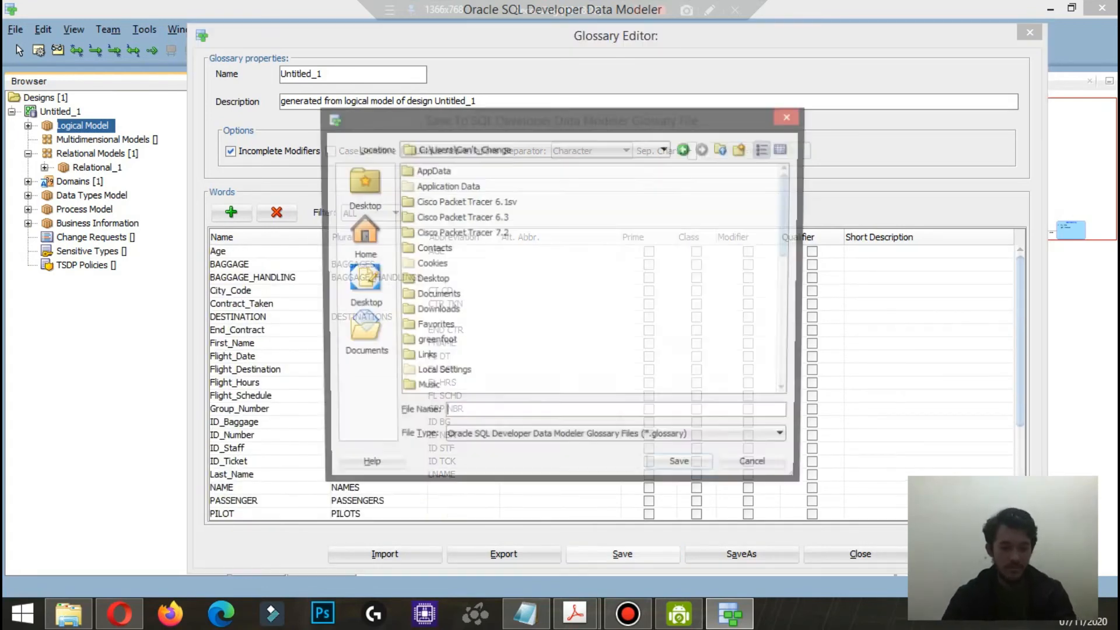
pyautogui.write('Glosarium')
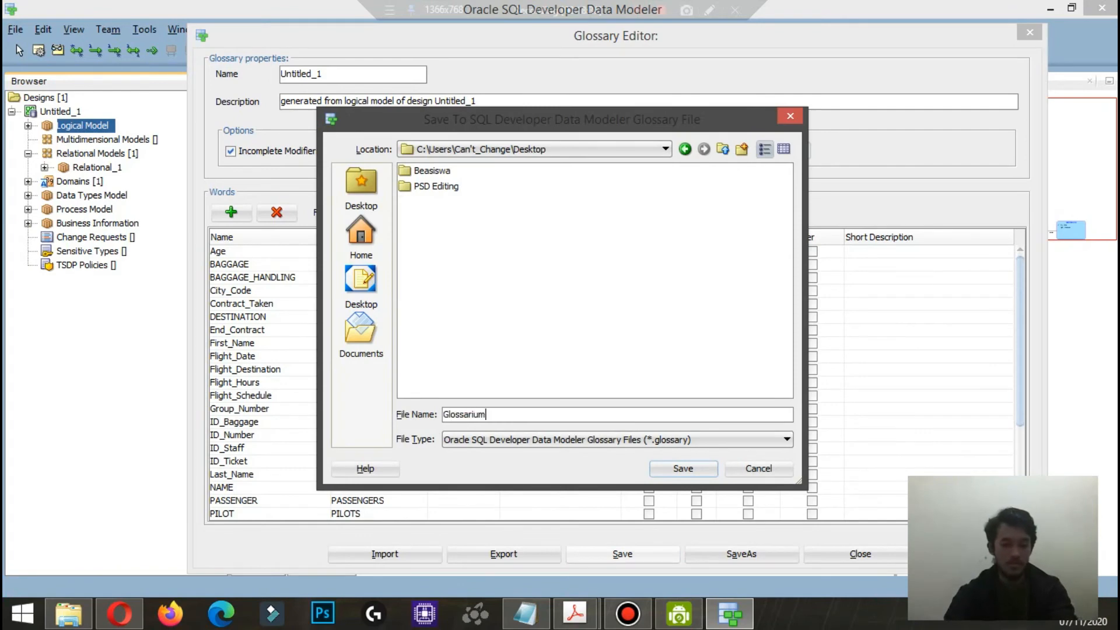
pyautogui.press('Return')
pyautogui.press('Return')
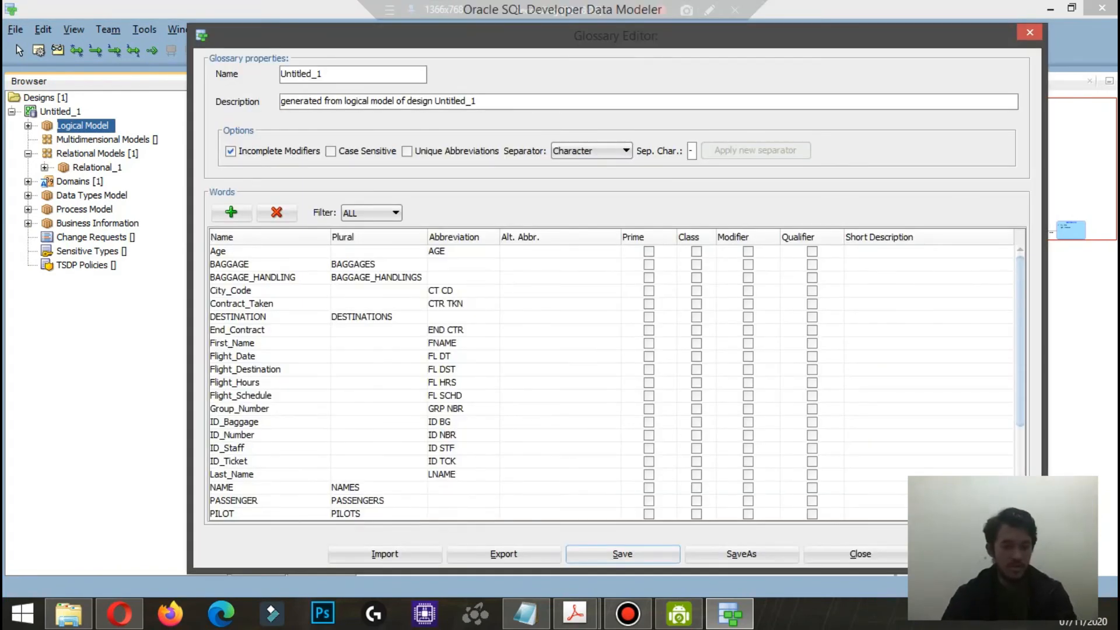
# Step: Save the glossary as Glossarium in the Desktop folder and close the Glossary Editor
pyautogui.click(622, 554)
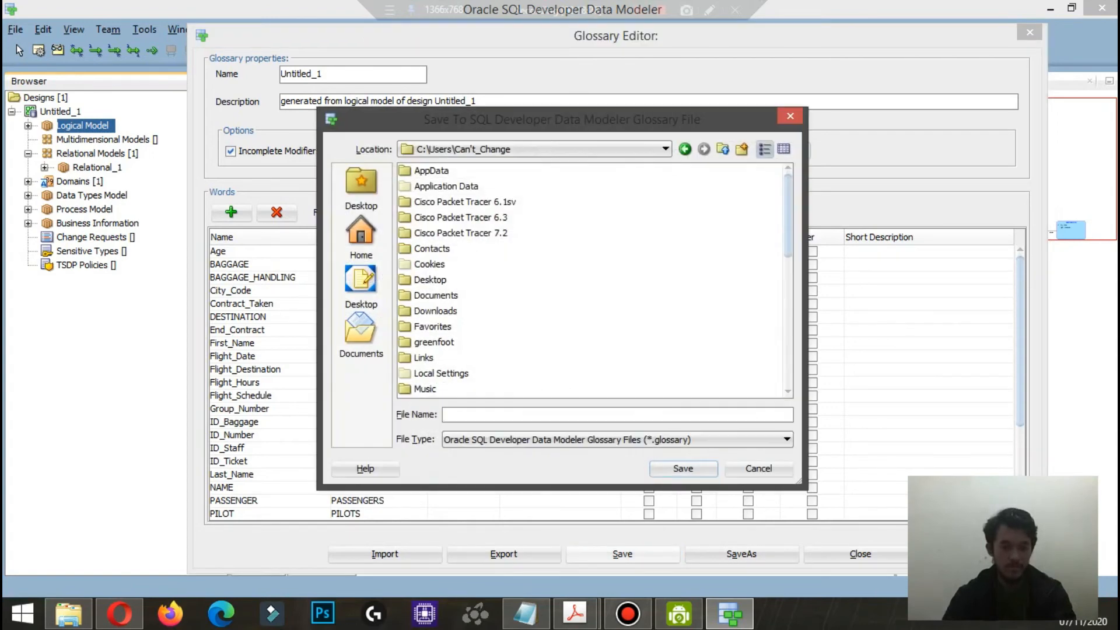
pyautogui.click(361, 283)
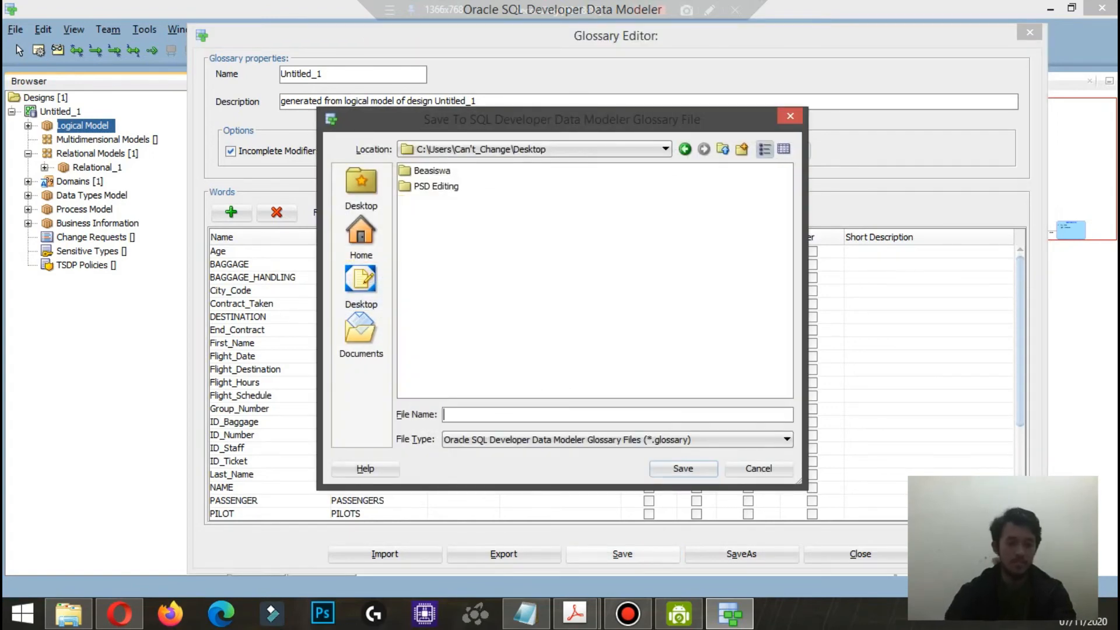
pyautogui.write('G')
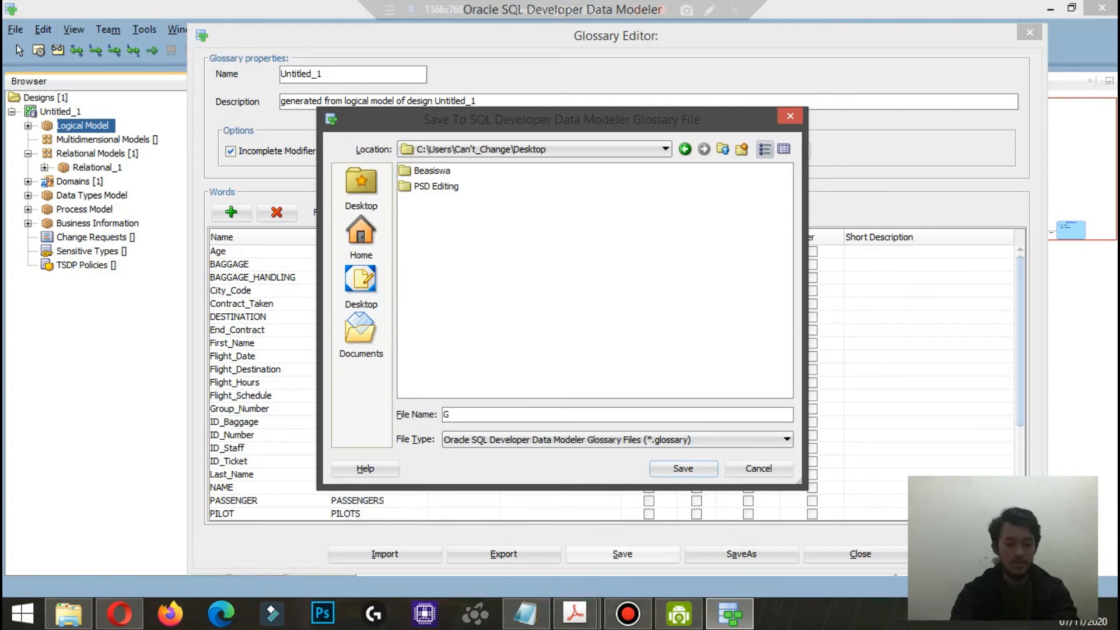
pyautogui.write('lossarium')
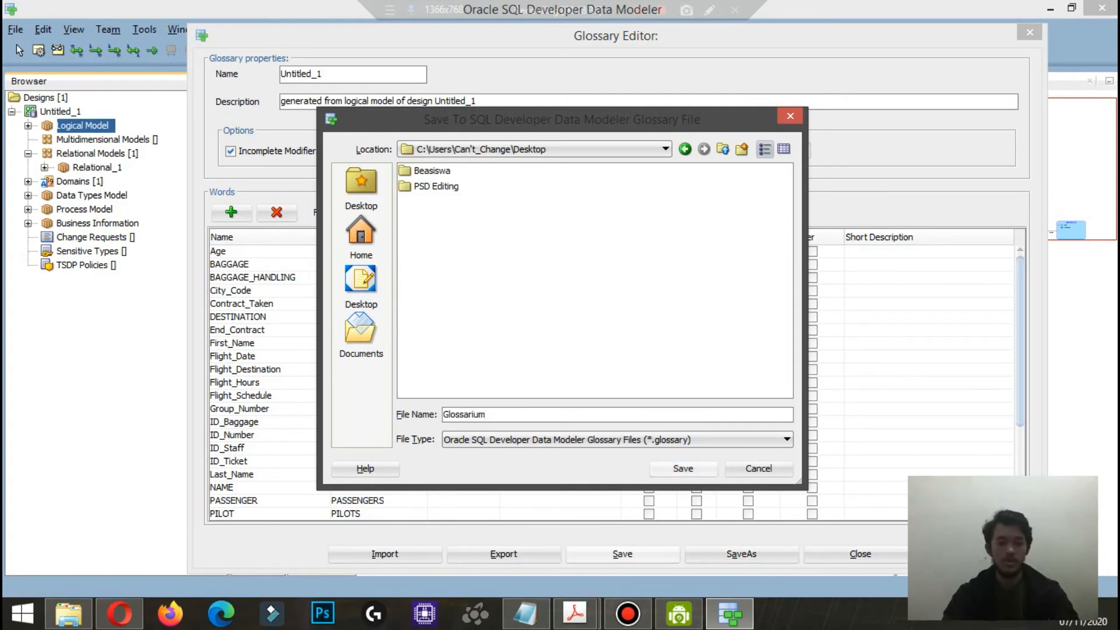
pyautogui.press('Return')
pyautogui.press('Return')
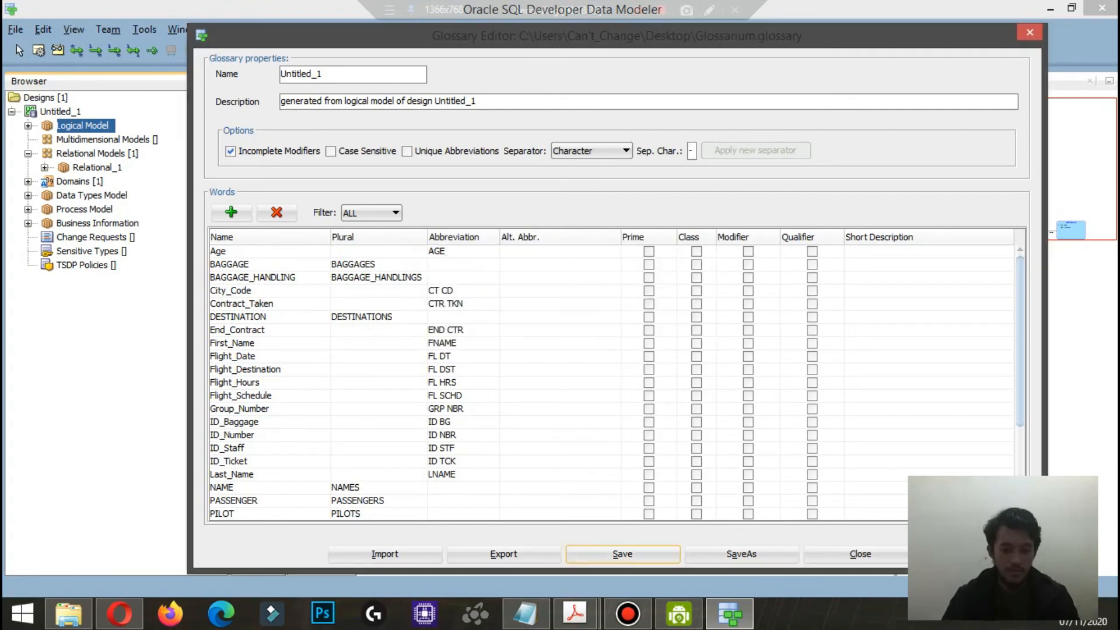
pyautogui.click(860, 553)
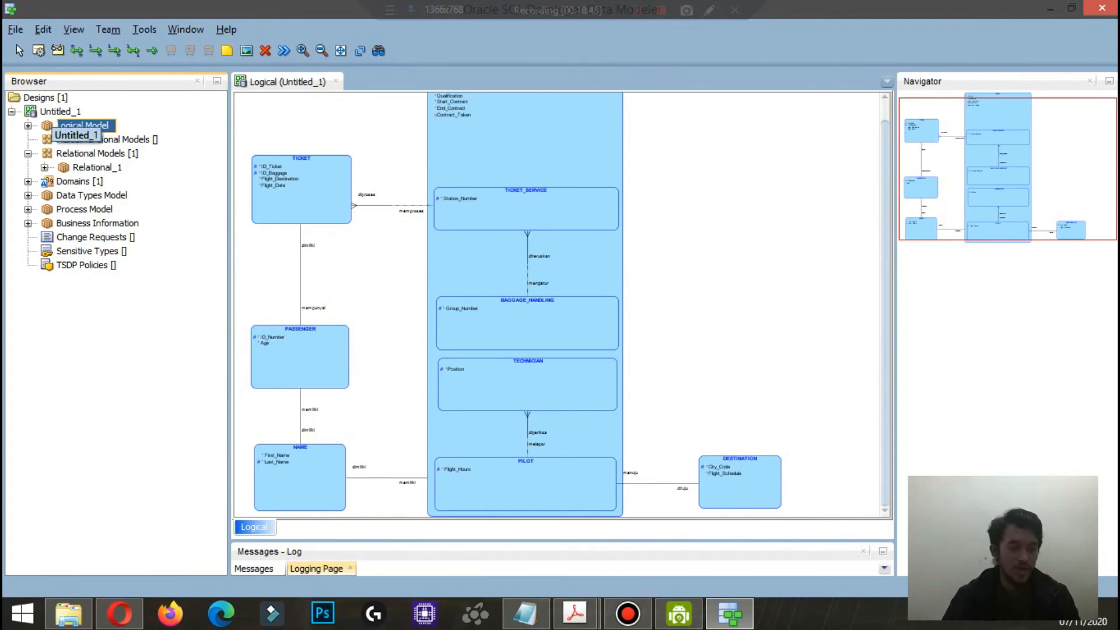
# Step: Add Glossarium.glossary from the Desktop folder to the naming standard glossaries in the Untitled_1 design properties
pyautogui.click(58, 111)
pyautogui.rightClick(58, 111)
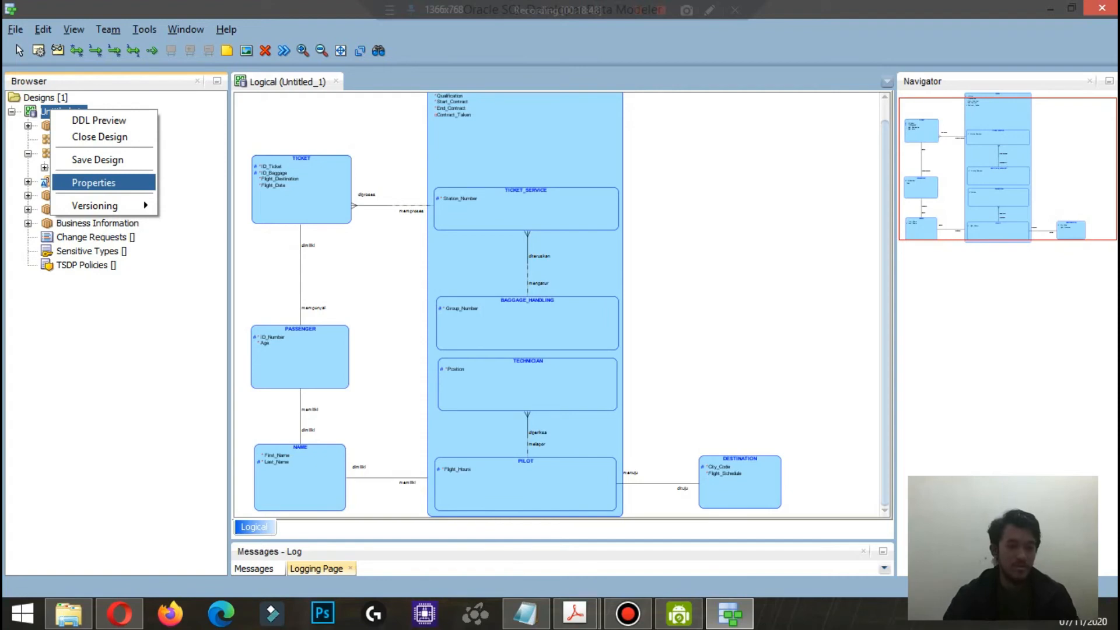
pyautogui.click(94, 182)
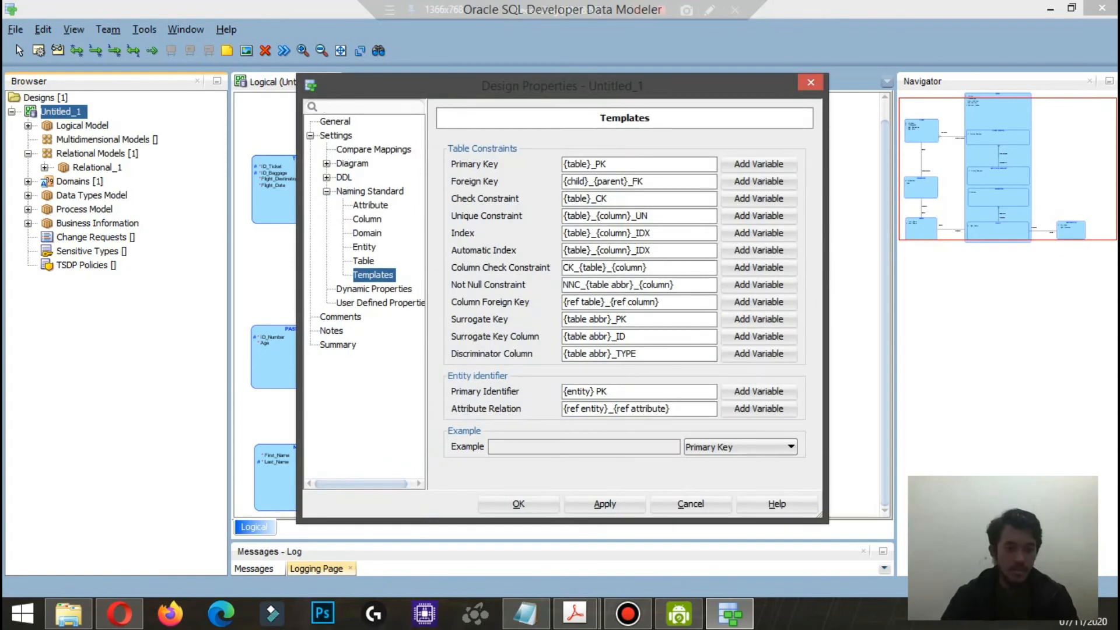
pyautogui.click(327, 191)
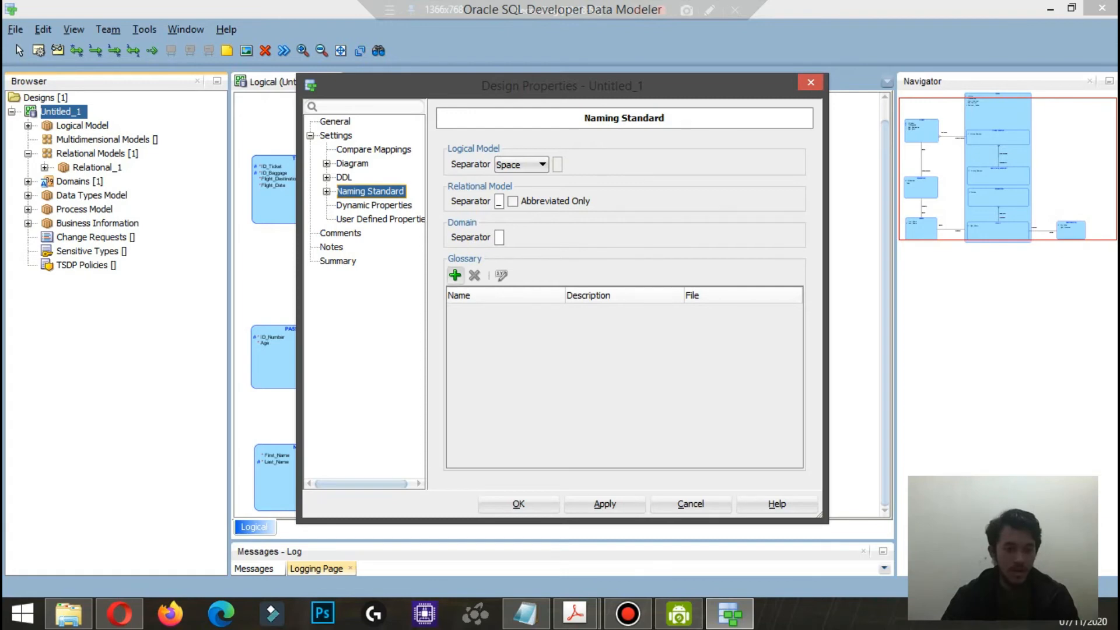
pyautogui.click(455, 275)
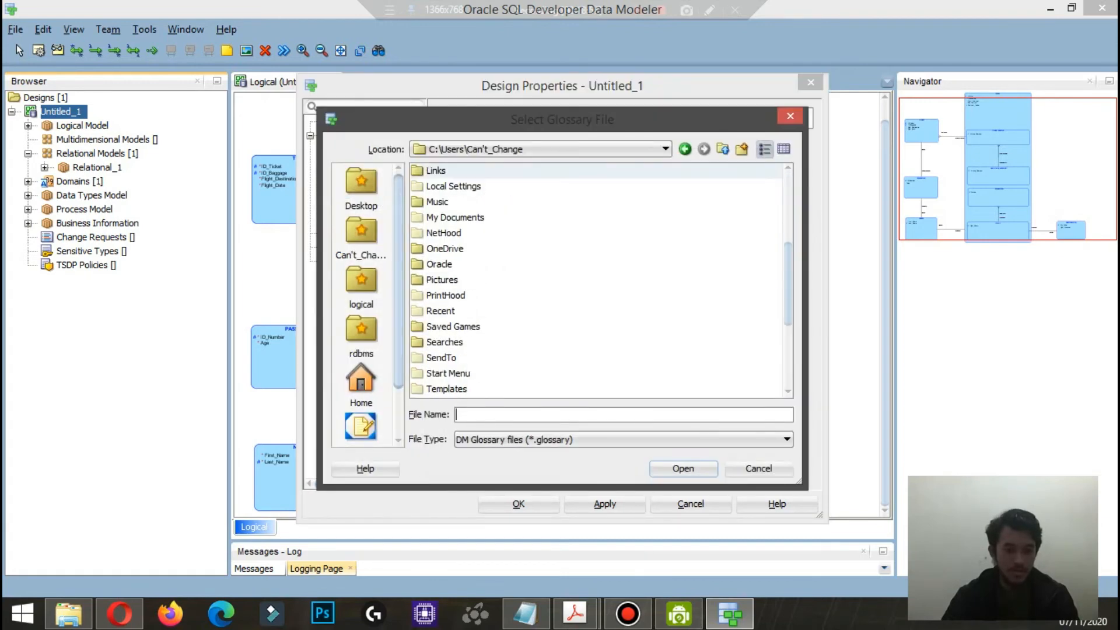
pyautogui.click(361, 427)
pyautogui.click(465, 202)
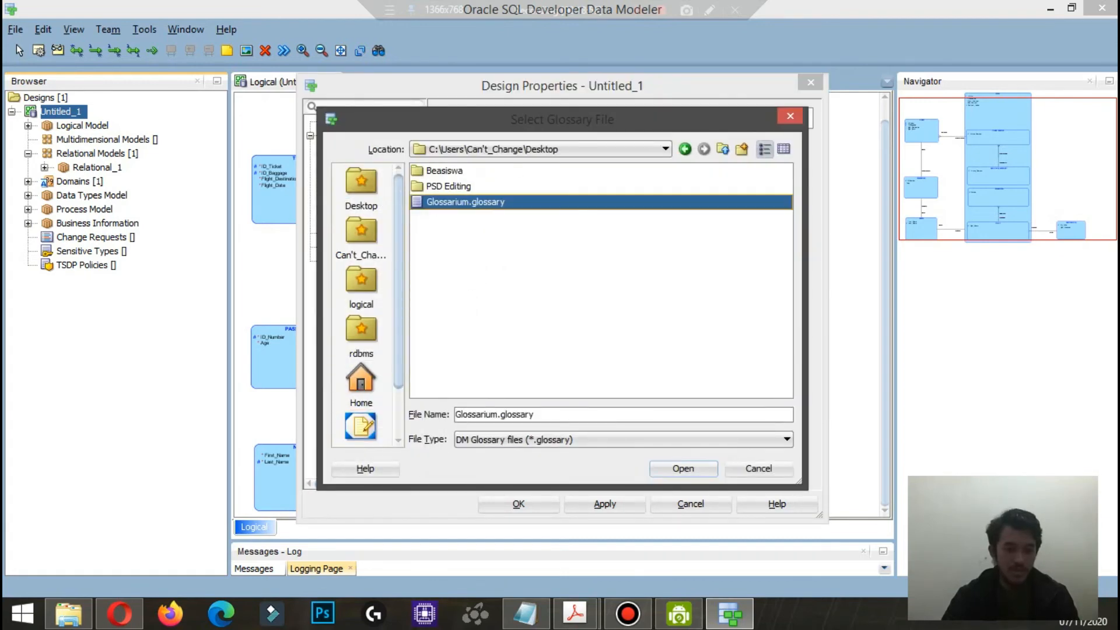
pyautogui.press('Return')
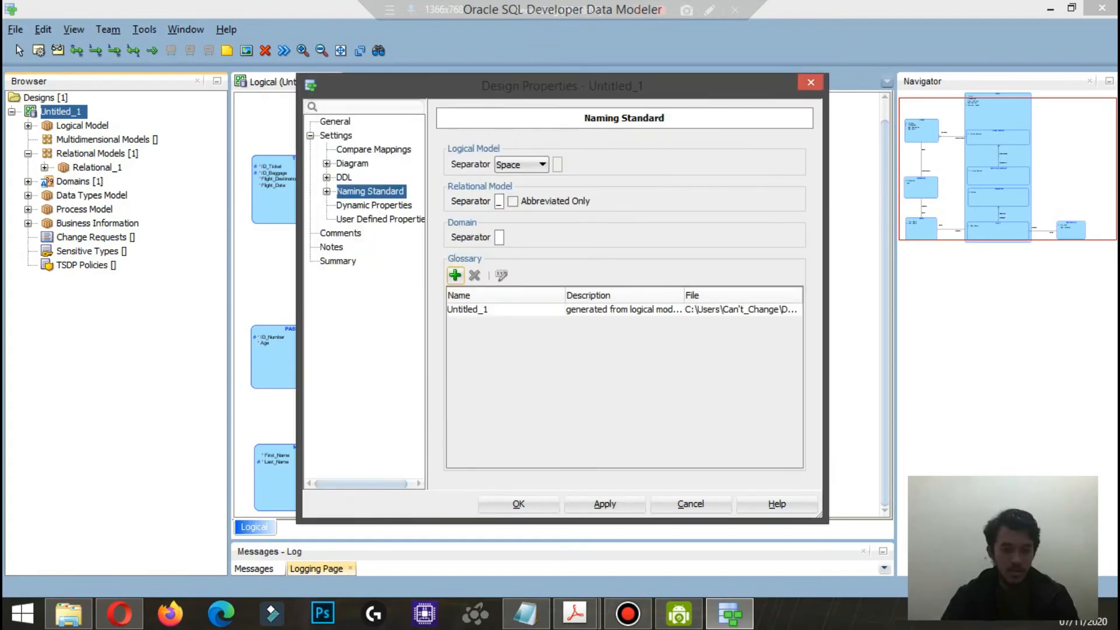
# Step: Examine the words, plurals and abbreviations in the added glossary, and close the Glossary Editor
pyautogui.doubleClick(467, 310)
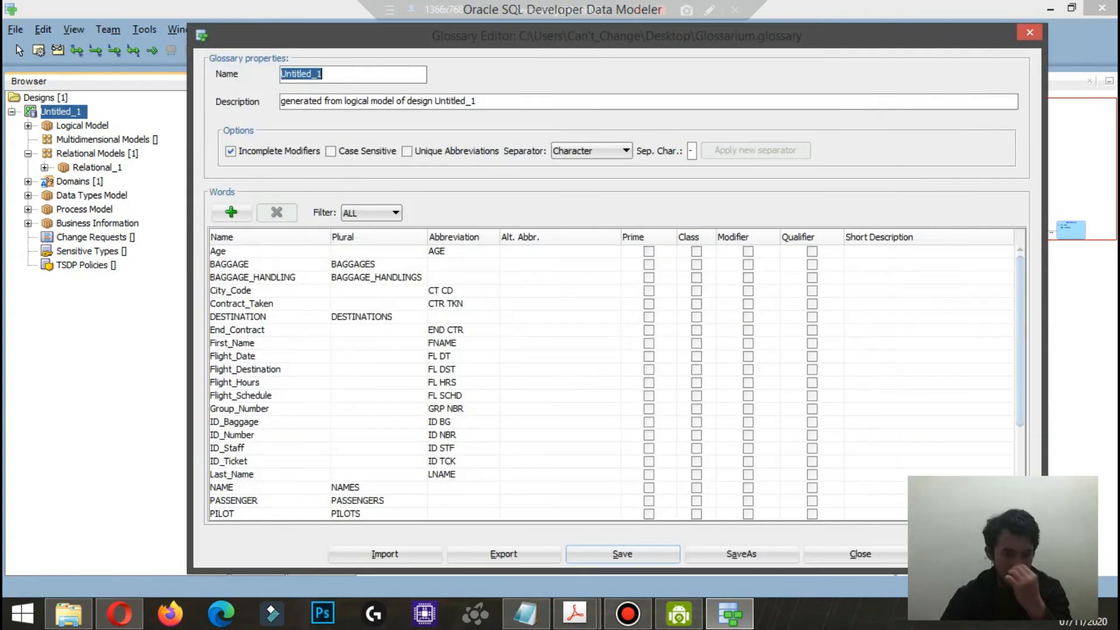
pyautogui.scroll(-4, 612, 382)
pyautogui.click(860, 555)
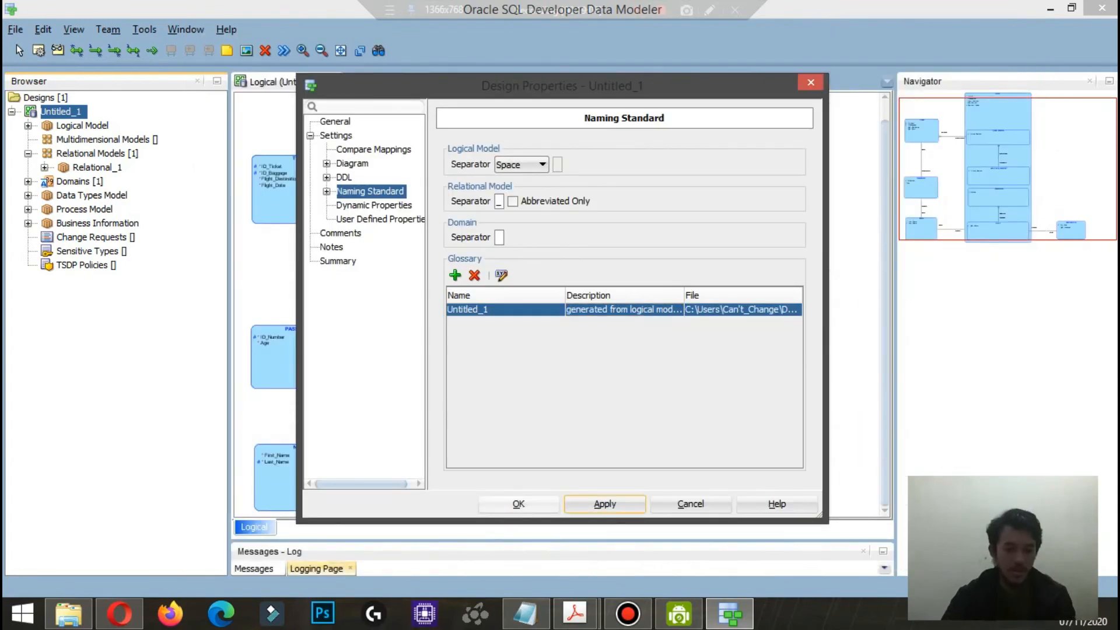
# Step: Accept the design properties and engineer the whole logical model into Relational_1
pyautogui.click(519, 504)
pyautogui.click(284, 50)
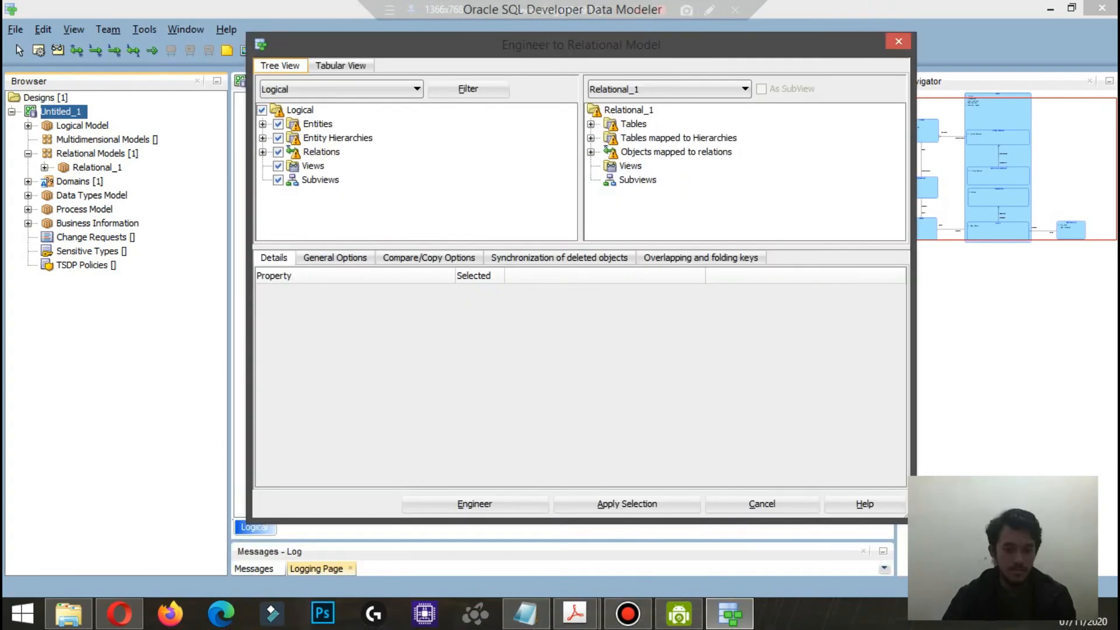
pyautogui.click(475, 504)
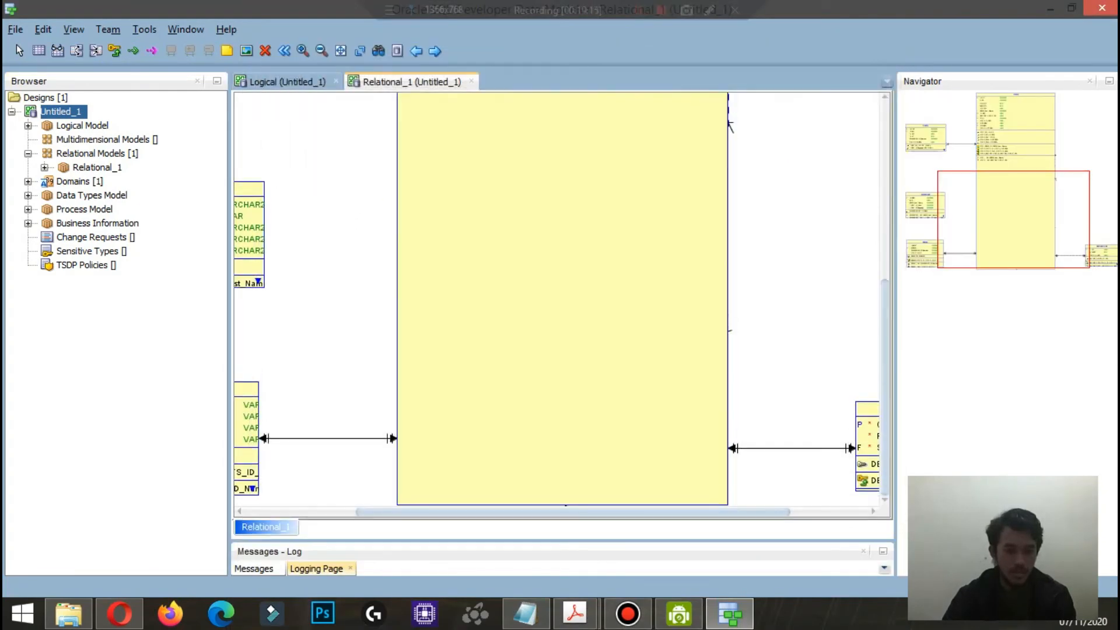
# Step: Examine the table and column names in the Relational_1 diagram and close the diagram
pyautogui.moveTo(671, 511); pyautogui.dragTo(570, 512)
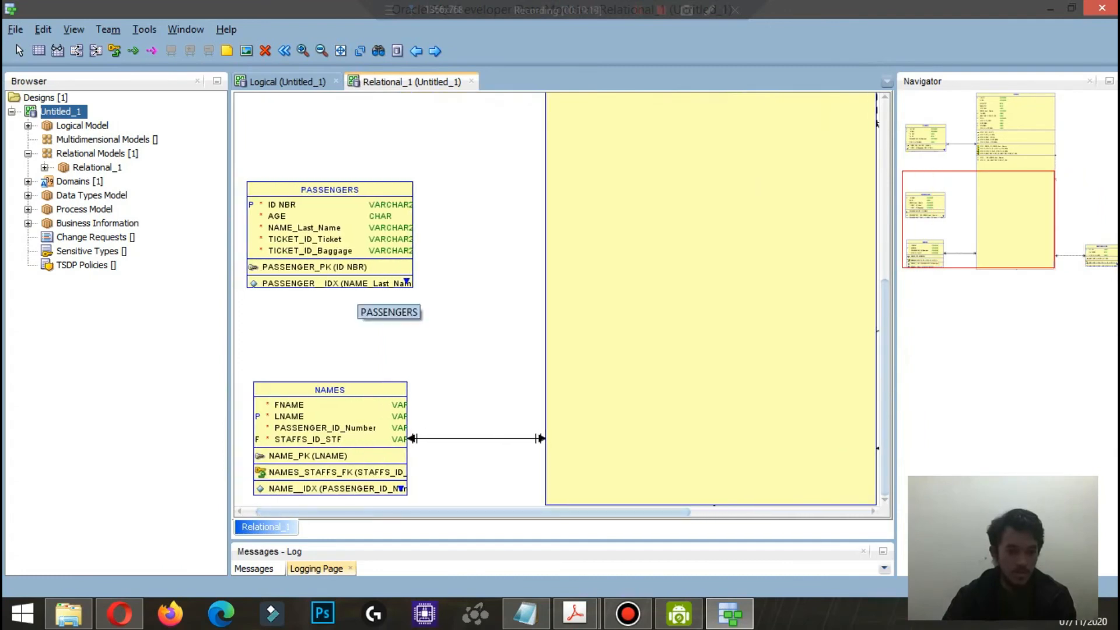
pyautogui.scroll(5, 385, 301)
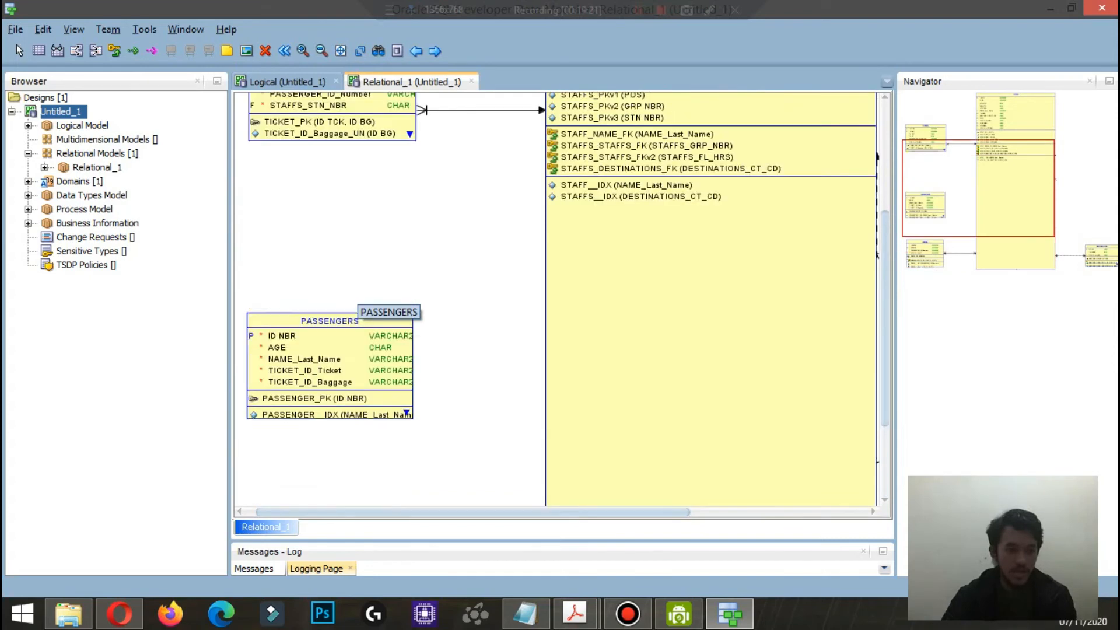
pyautogui.scroll(-3, 333, 268)
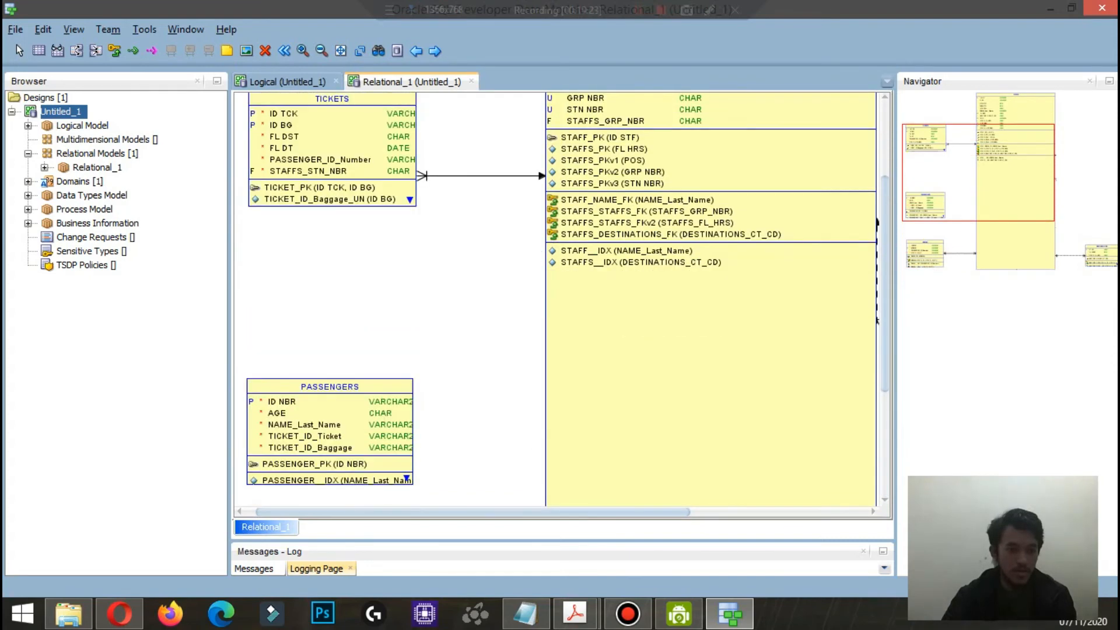
pyautogui.scroll(3, 332, 268)
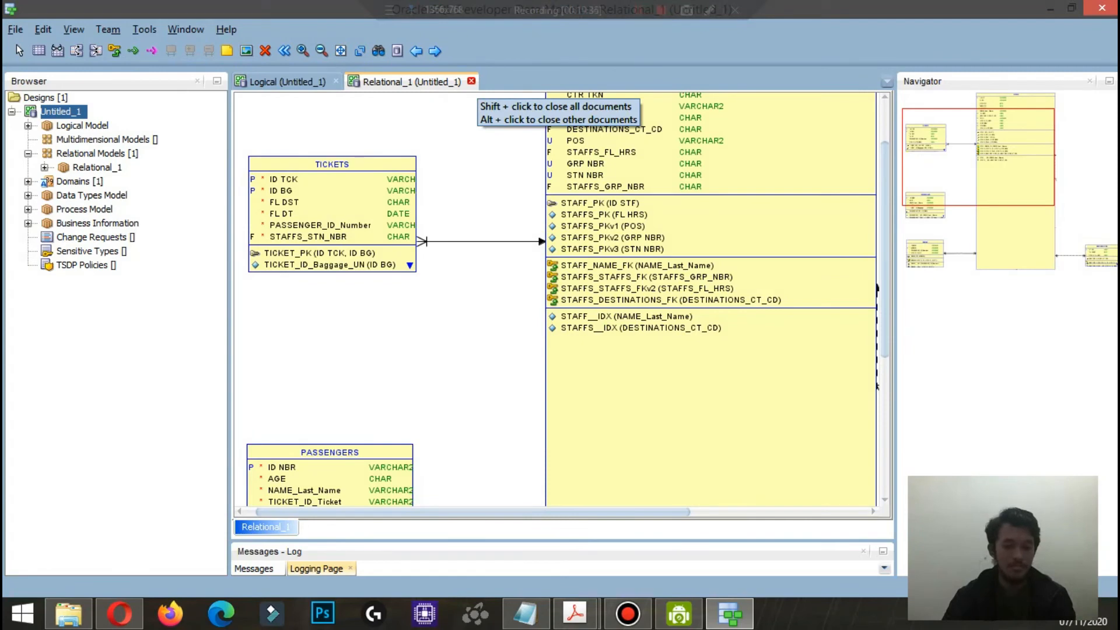
pyautogui.click(471, 81)
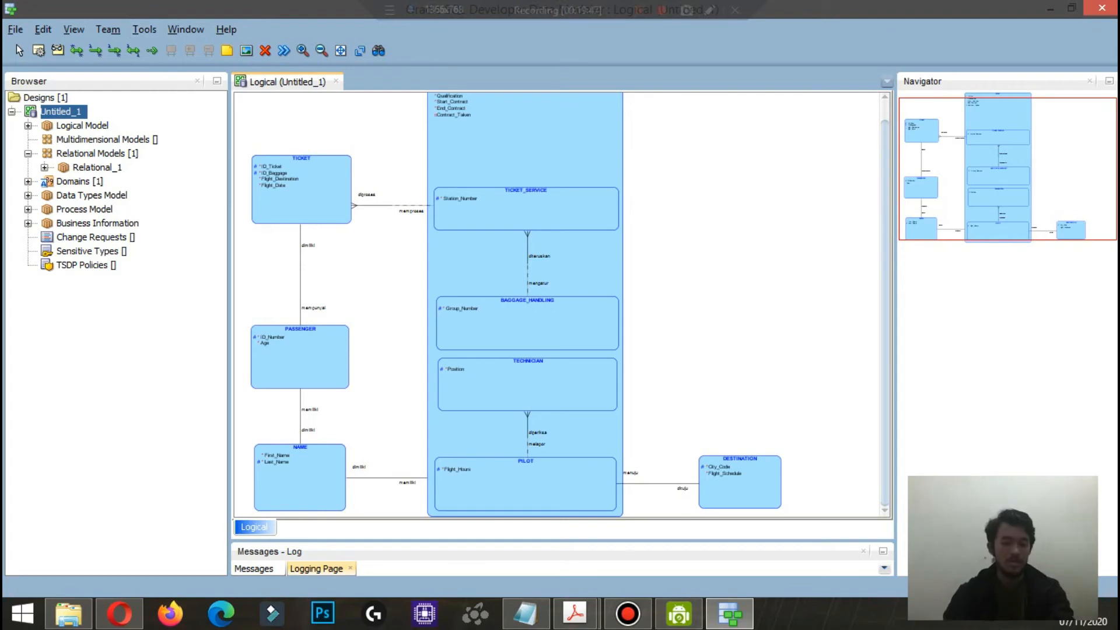
# Step: Switch to Excel and create a blank workbook
pyautogui.press('super+s')
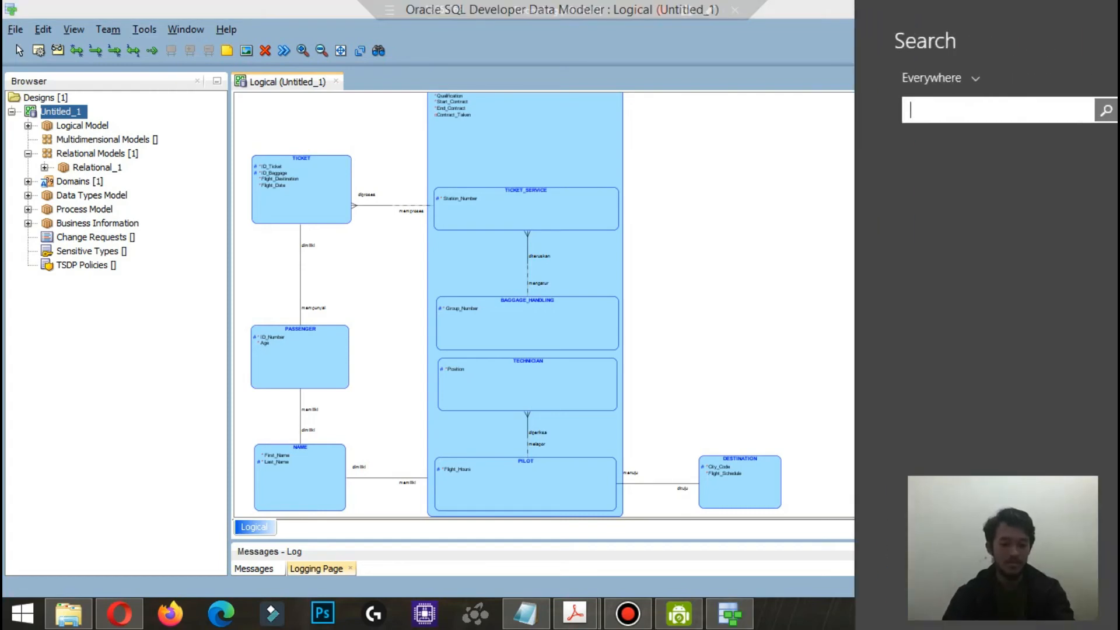
pyautogui.write('excel')
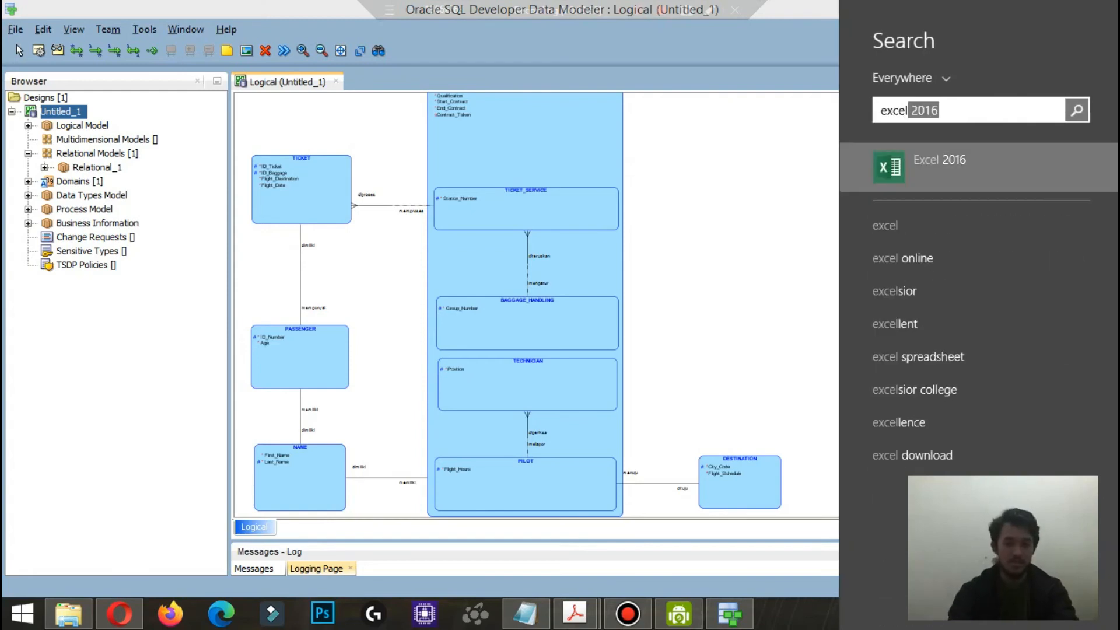
pyautogui.press('Return')
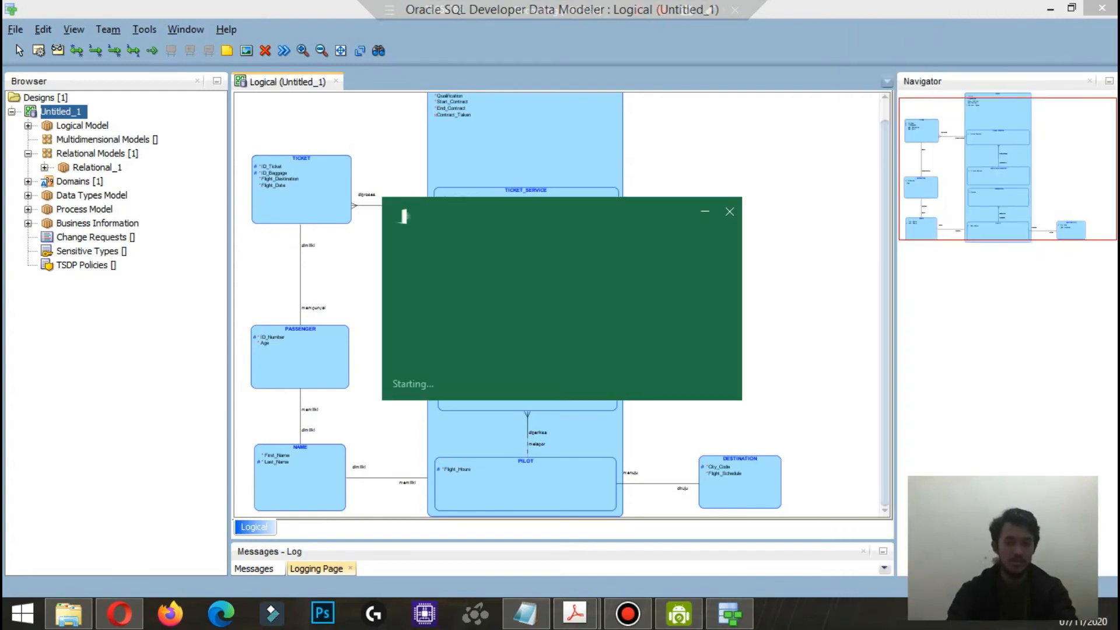
pyautogui.press('Return')
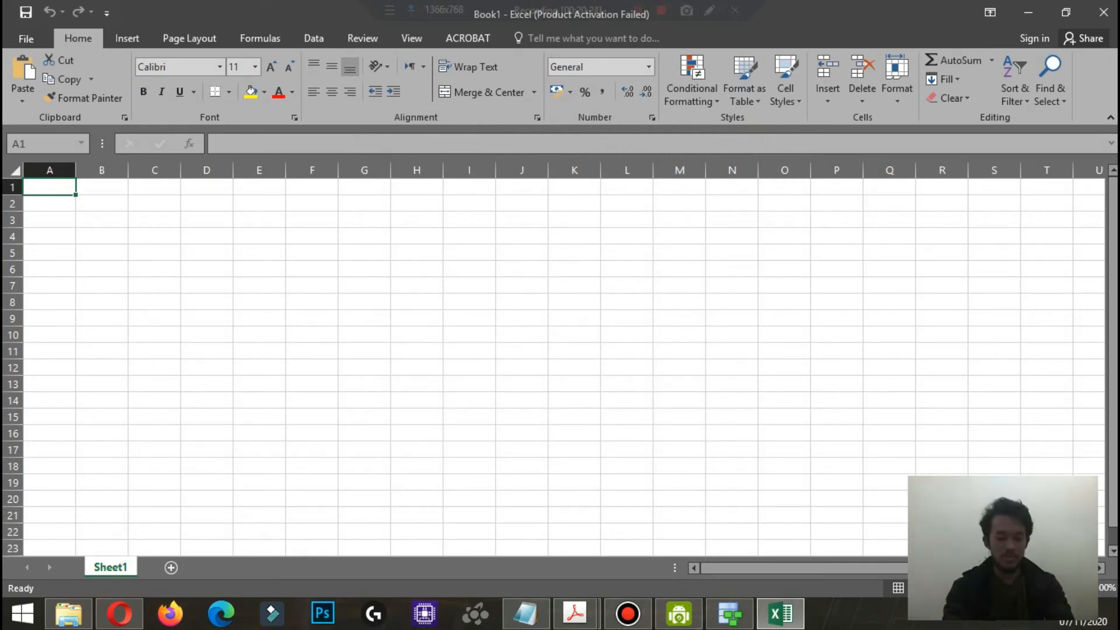
# Step: Enter the table names NAMES, PASSENGERS and TICKETS in cells A1 to A3, each followed by a comma
pyautogui.write('NAME')
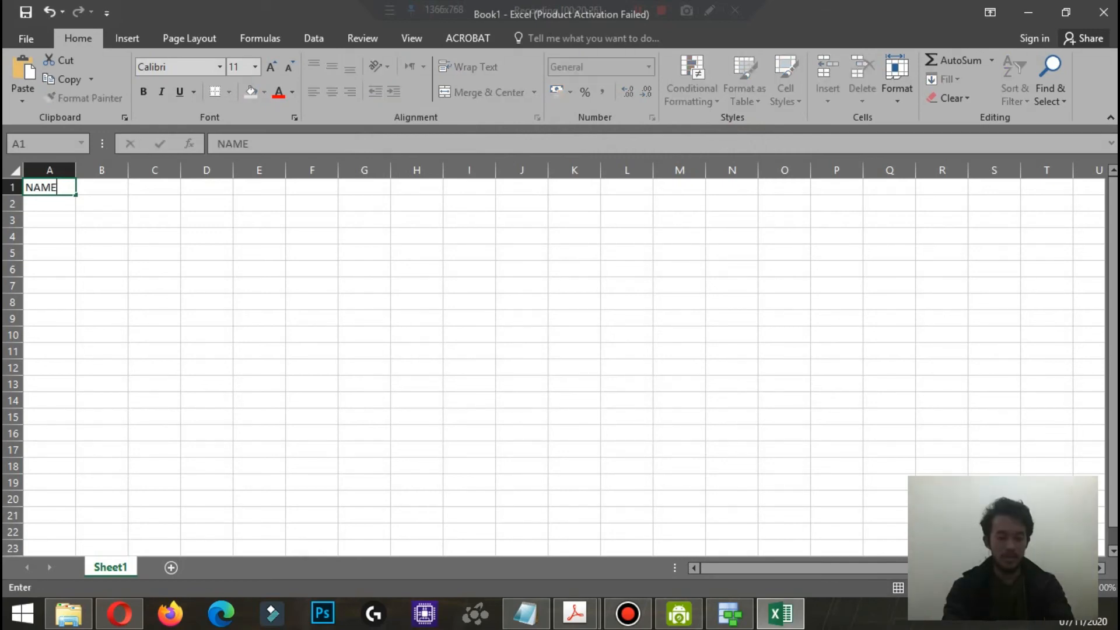
pyautogui.write('S,')
pyautogui.press('Return')
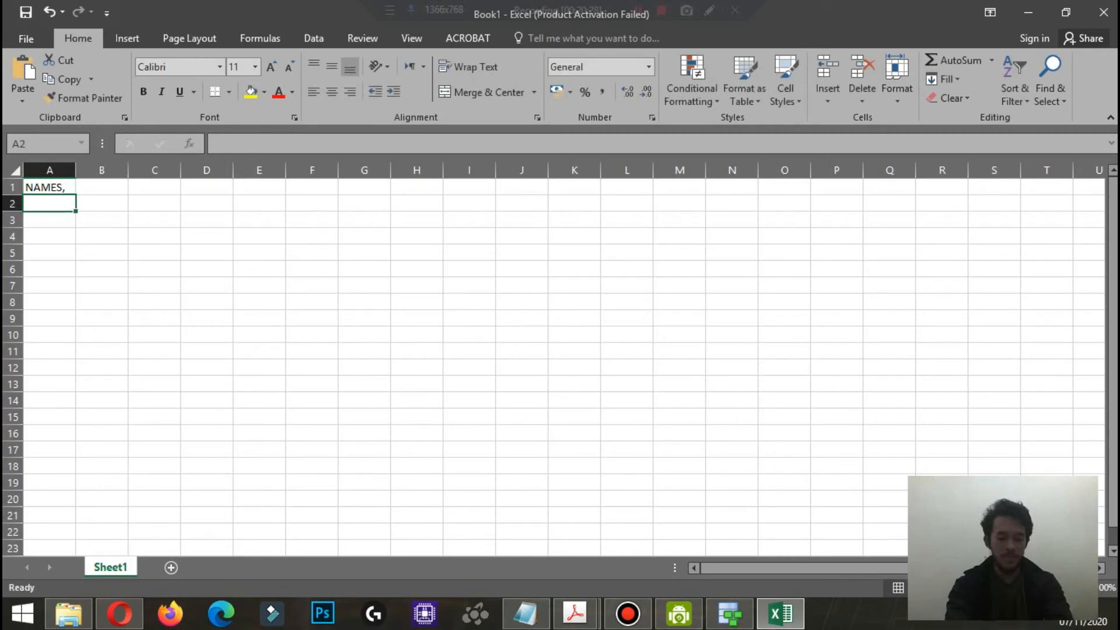
pyautogui.write('PASSENGERS,')
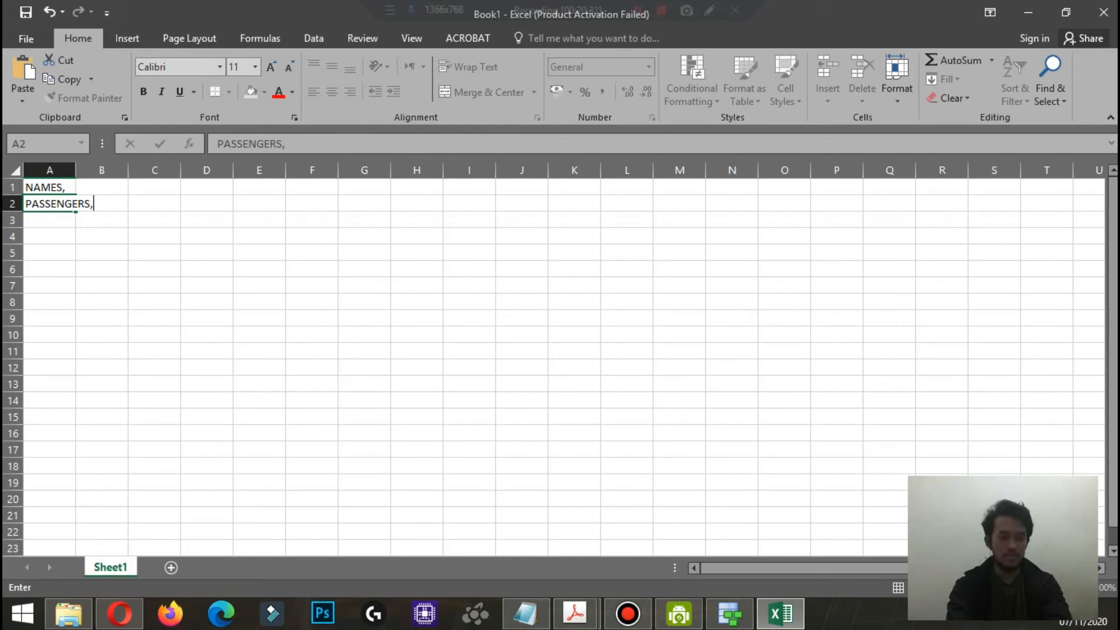
pyautogui.press('Return')
pyautogui.write('TICKETS,')
pyautogui.press('Return')
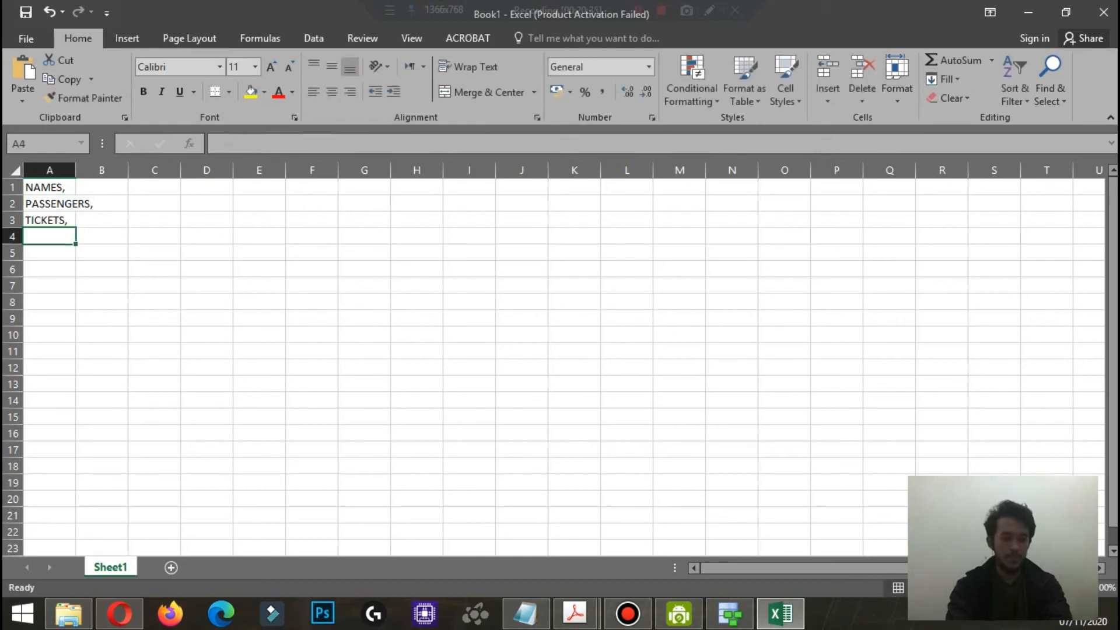
# Step: Enter the table names STAFFS, TICKET_SERVICES and BAGGAGE_HANDLINGS in cells A4 to A6, each followed by a comma
pyautogui.write('STAFFS,')
pyautogui.press('Return')
pyautogui.write('TICKET_SERVICES,')
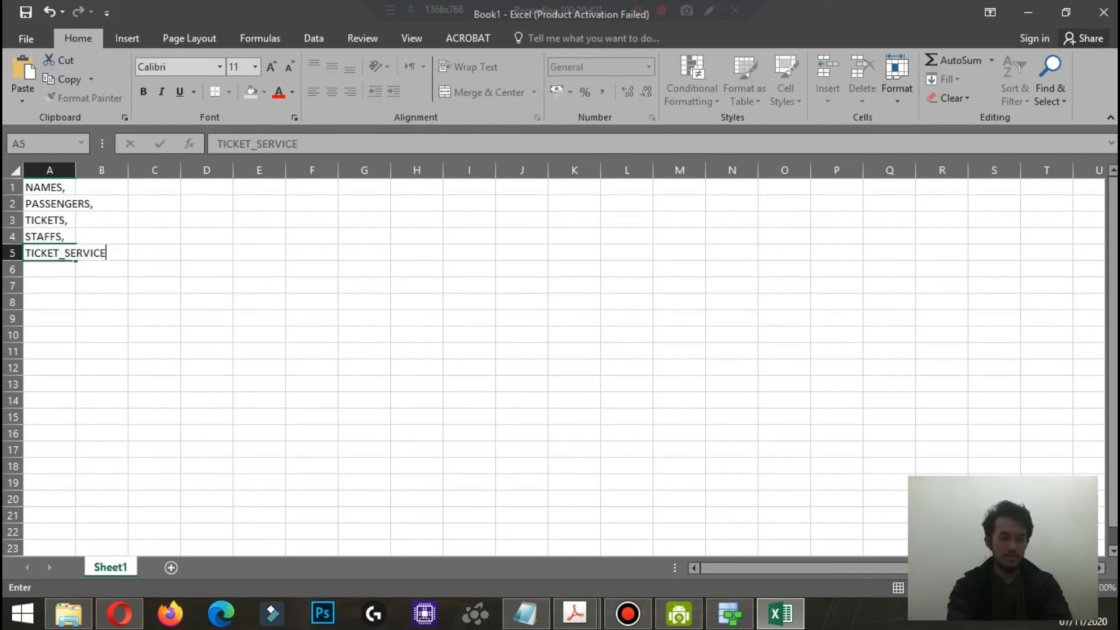
pyautogui.press('Return')
pyautogui.write('BAGGAGE_HANDLINGS,')
pyautogui.press('Return')
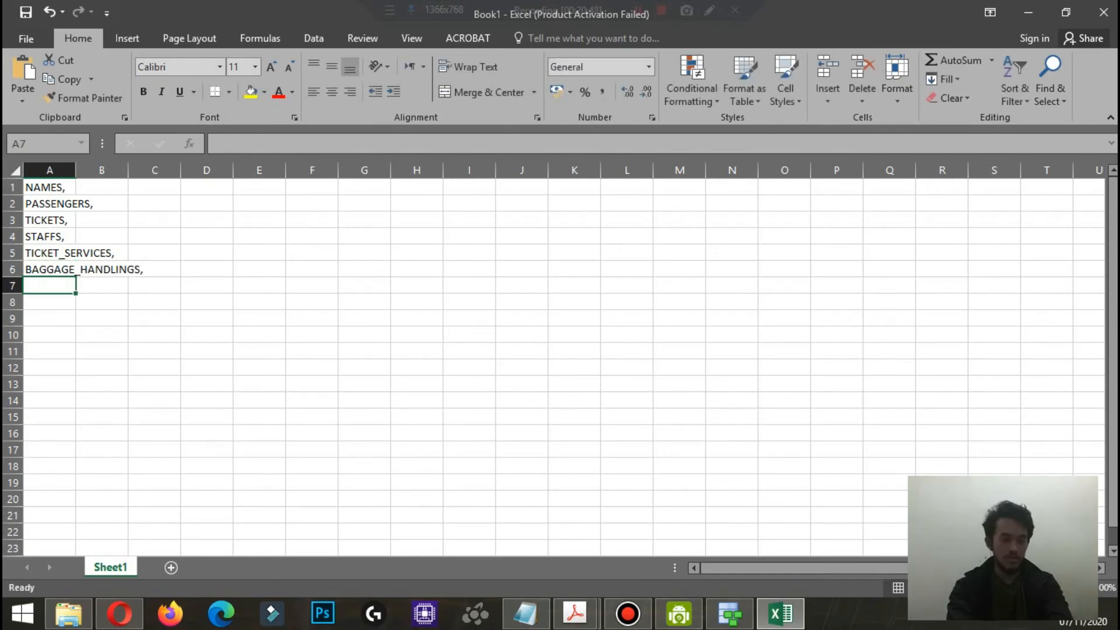
# Step: Enter the table names TECHNICIANS, PILOTS and DESTINATIONS in cells A7 to A9, each followed by a comma
pyautogui.write('TECHNICIANS,')
pyautogui.press('Return')
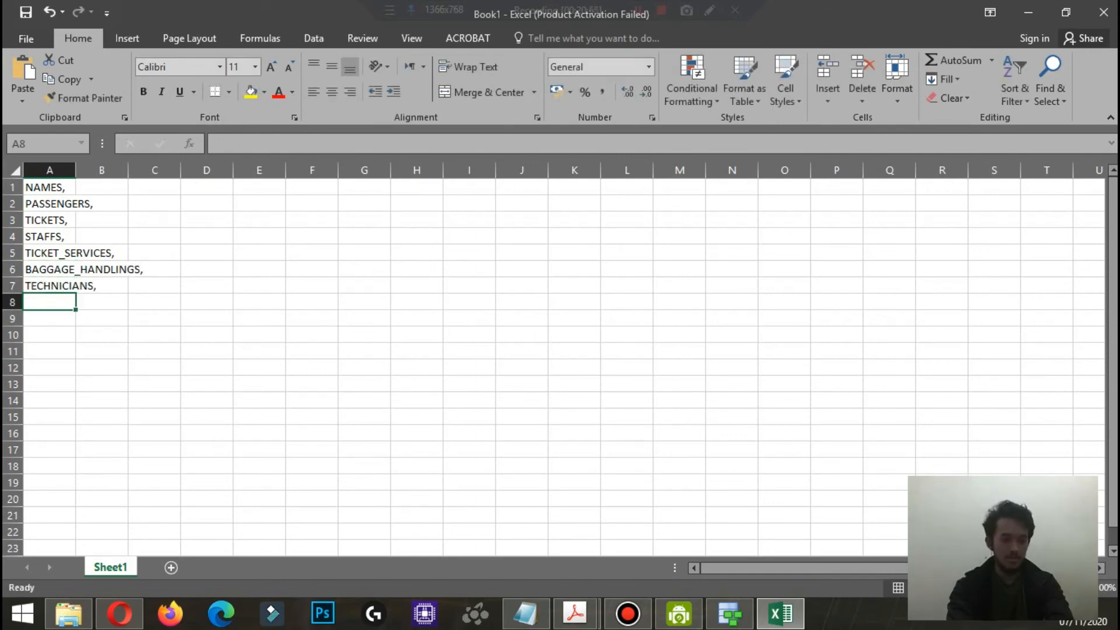
pyautogui.write('PILOTS,')
pyautogui.press('Return')
pyautogui.write('DESTI')
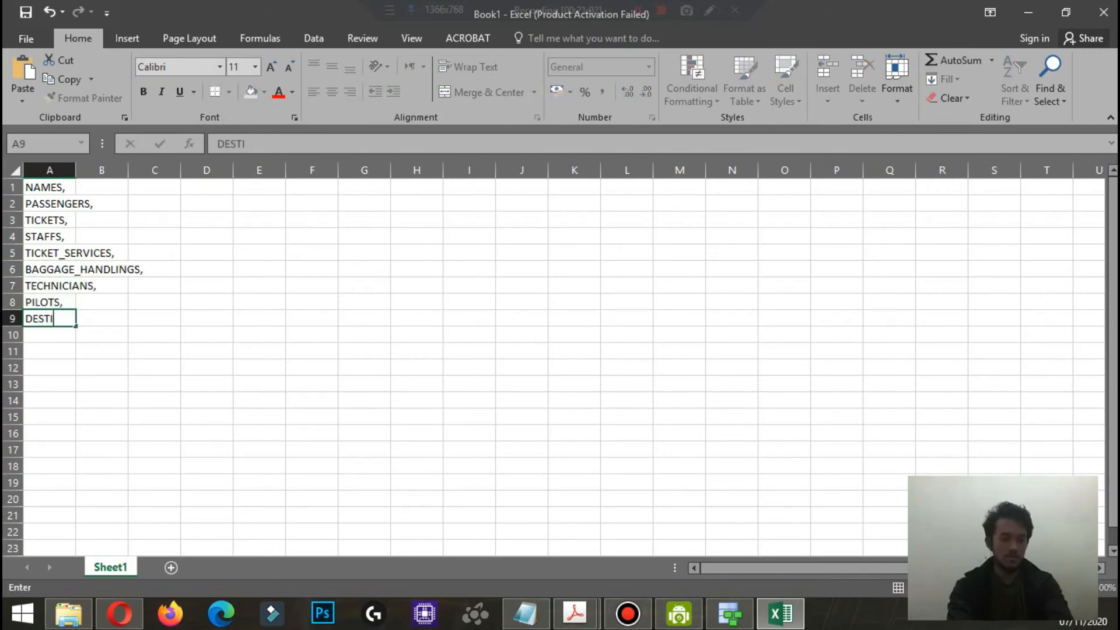
pyautogui.write('NATIONS,')
pyautogui.click(102, 203)
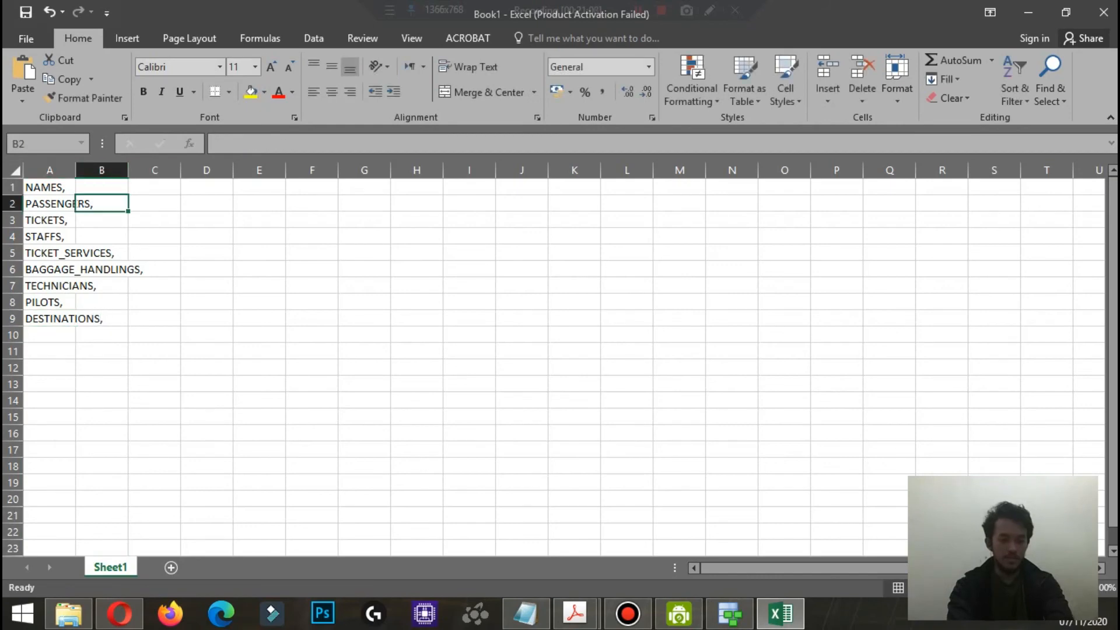
# Step: Widen columns A and B, and enter the abbreviations NAME and PSG in cells B1 and B2
pyautogui.doubleClick(76, 170)
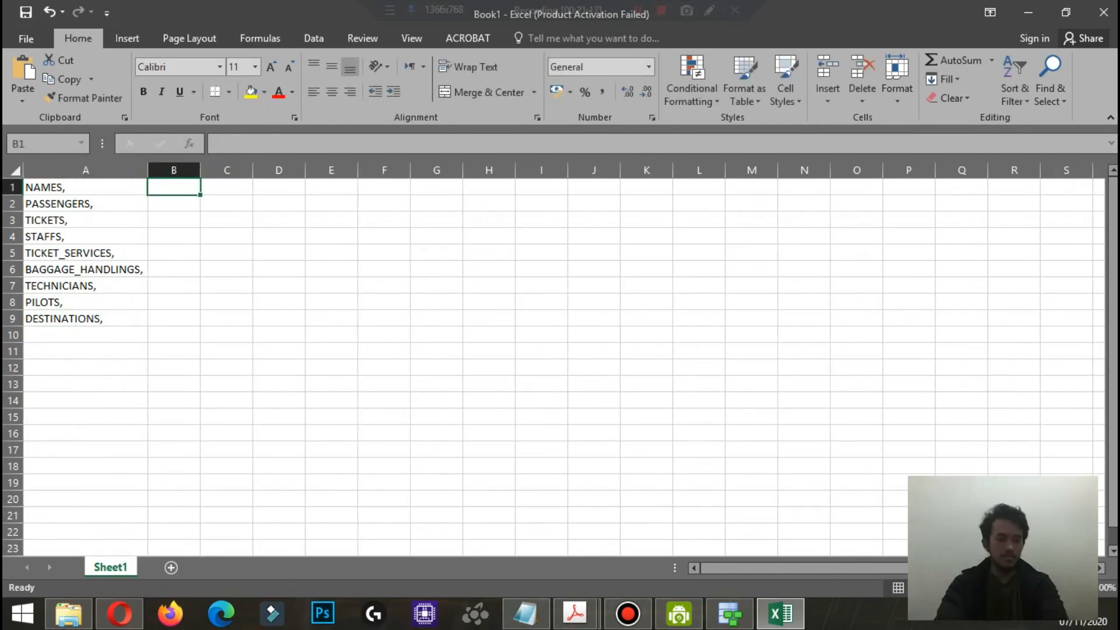
pyautogui.moveTo(201, 170); pyautogui.dragTo(258, 170)
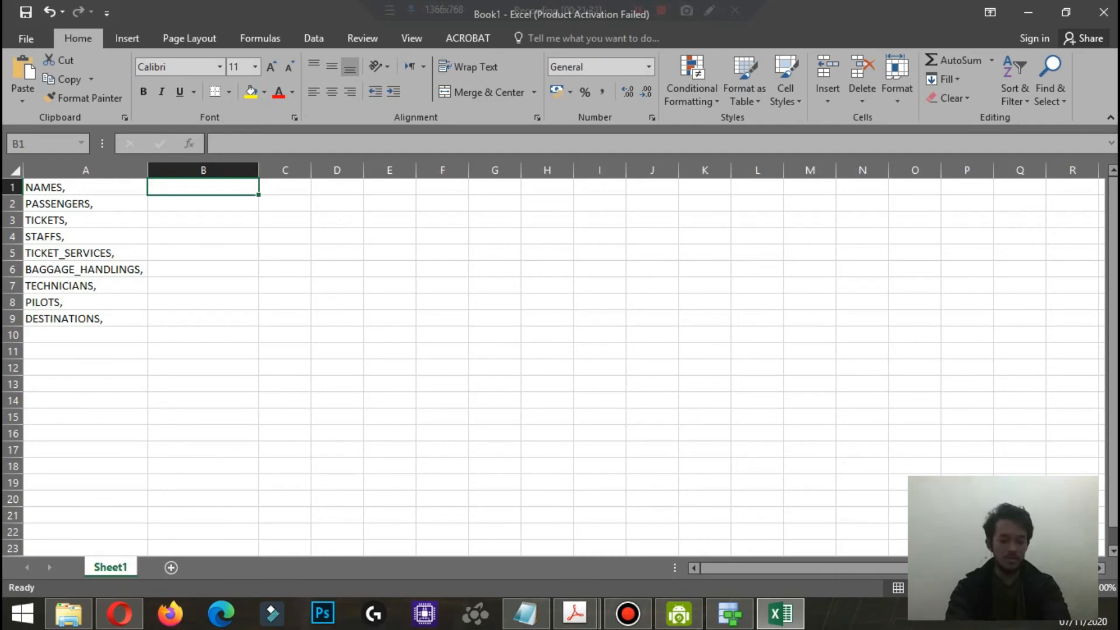
pyautogui.write('NAME')
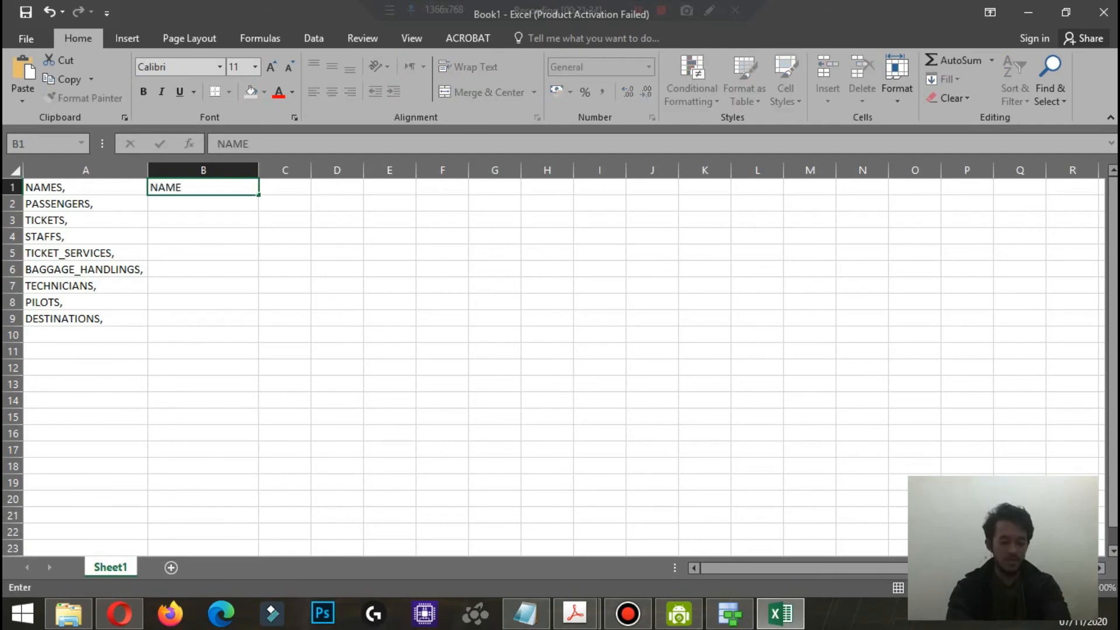
pyautogui.press('Return')
pyautogui.write('PSG')
pyautogui.press('Return')
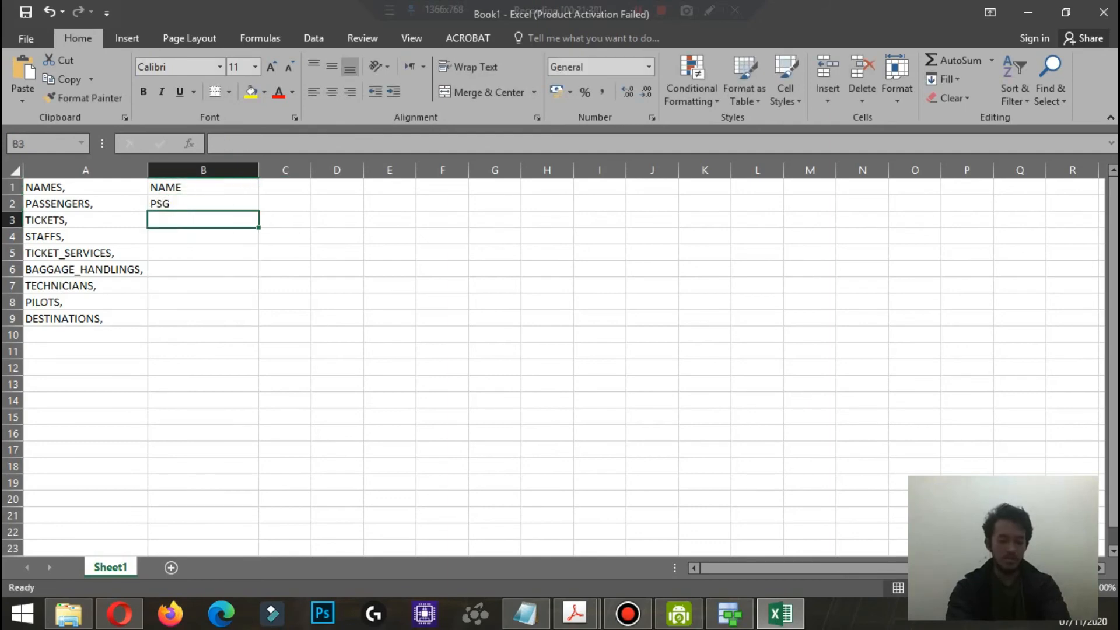
# Step: Enter the abbreviations TCK for TICKETS, STF for STAFFS and SRV for TICKET_SERVICES in cells B3 to B5
pyautogui.write('TCKT')
pyautogui.press('BackSpace')
pyautogui.press('Return')
pyautogui.write('STF')
pyautogui.press('Return')
pyautogui.write('SRV')
pyautogui.press('Return')
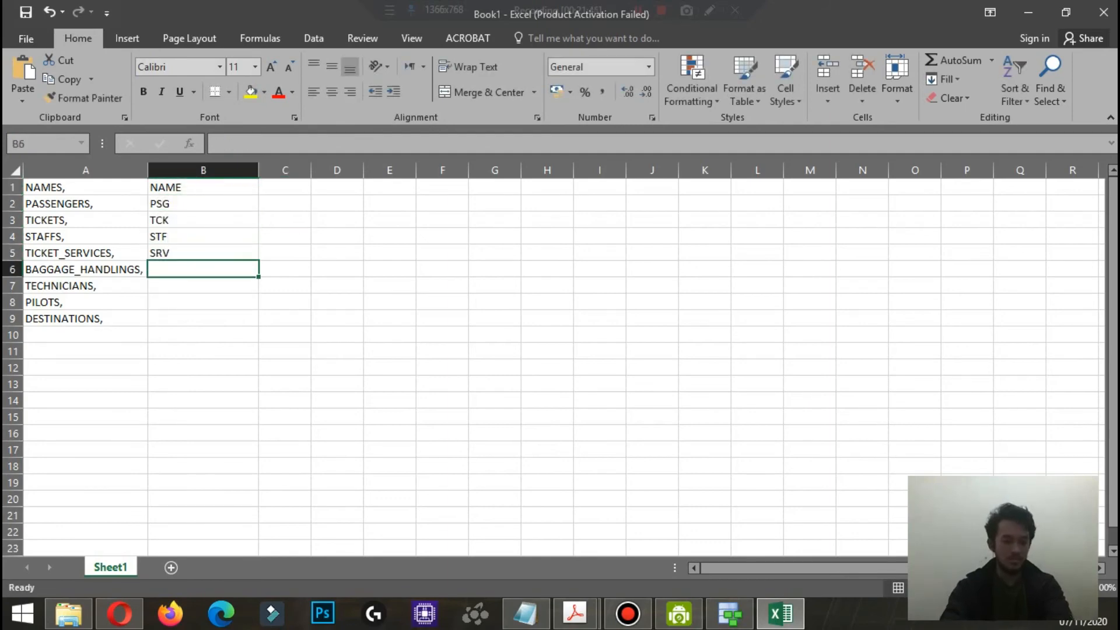
# Step: Enter the abbreviations BGH for BAGGAGE_HANDLINGS, TCH for TECHNICIANS, PLT for PILOTS and DST for DESTINATIONS in cells B6 to B9
pyautogui.write('BGH')
pyautogui.press('Return')
pyautogui.write('TCH')
pyautogui.press('Return')
pyautogui.write('PLT')
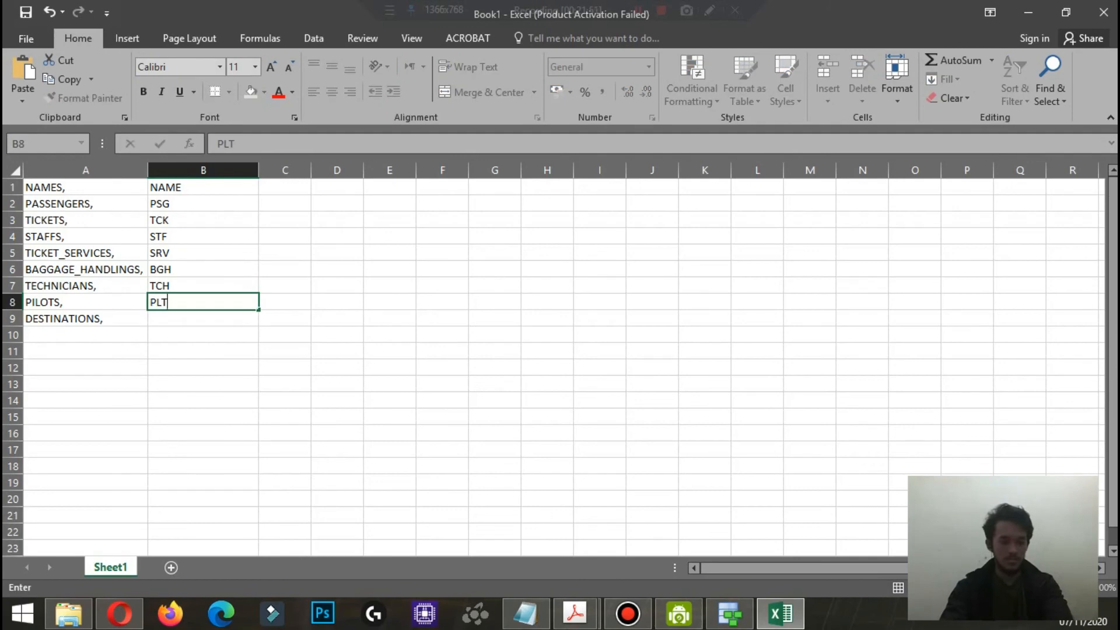
pyautogui.press('Return')
pyautogui.write('DST')
pyautogui.click(337, 301)
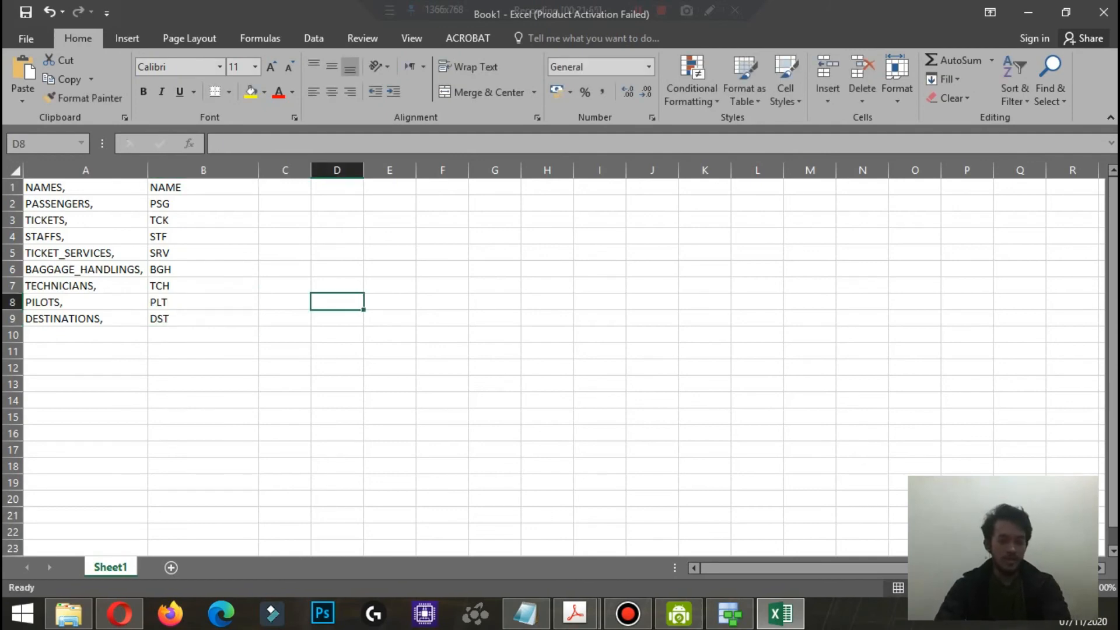
# Step: Save the workbook to the Desktop as a CSV (Comma delimited) file named Template, keeping that format
pyautogui.hotkey('ctrl', 's')
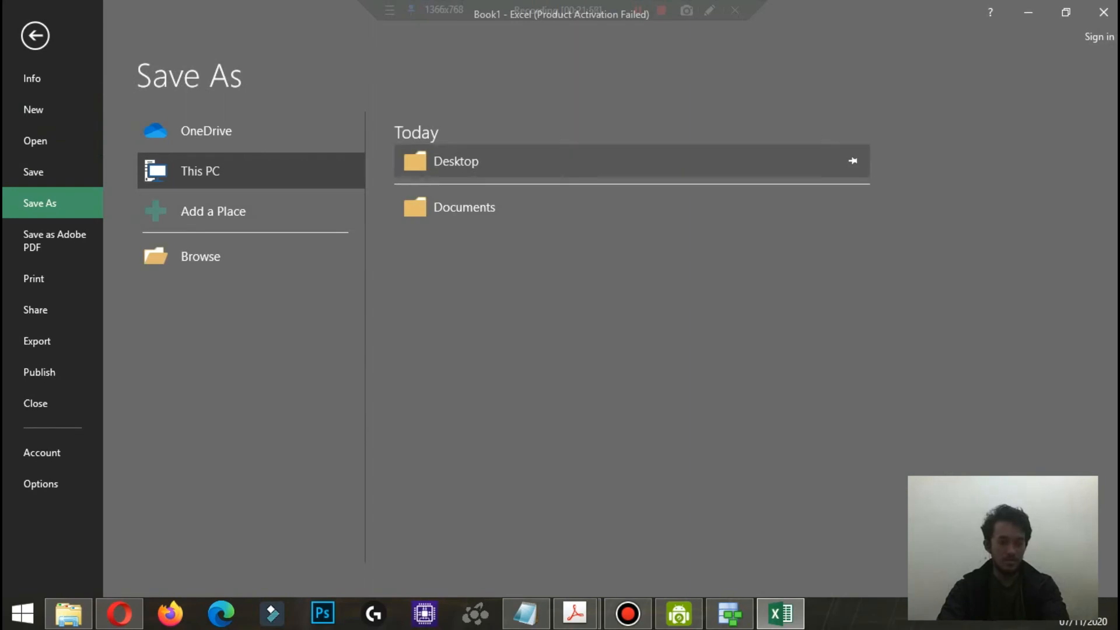
pyautogui.click(466, 161)
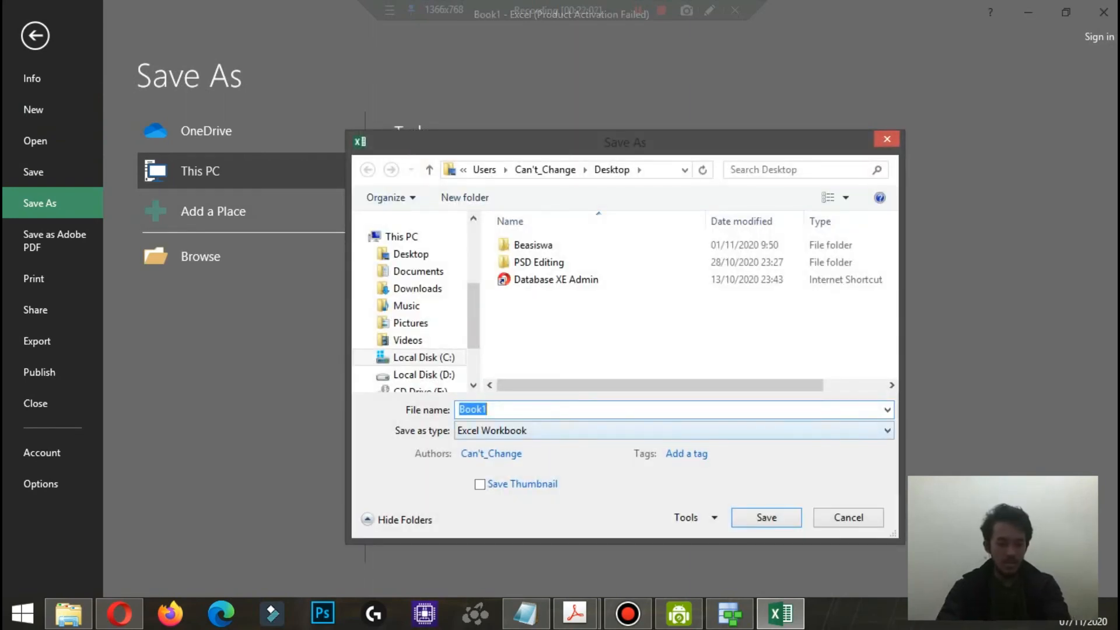
pyautogui.click(670, 431)
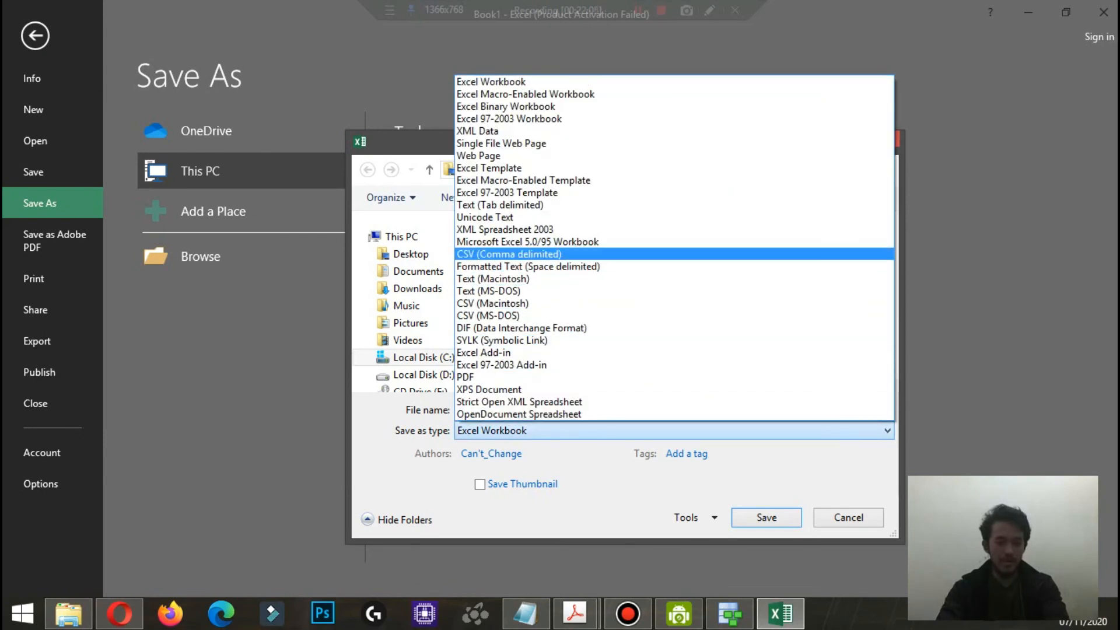
pyautogui.press('Return')
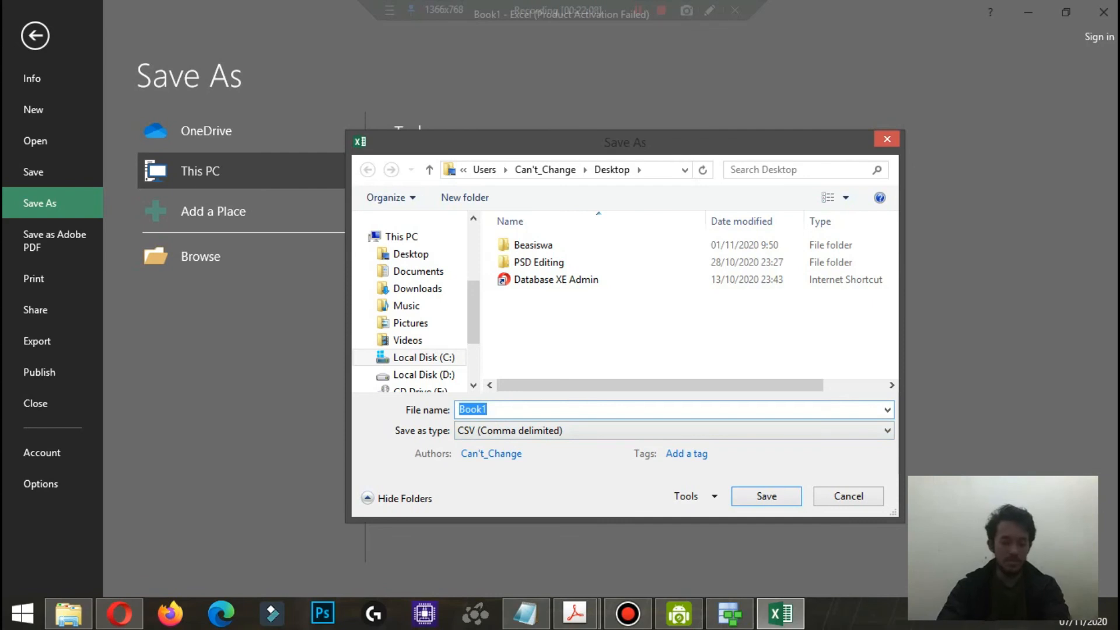
pyautogui.write('Temp')
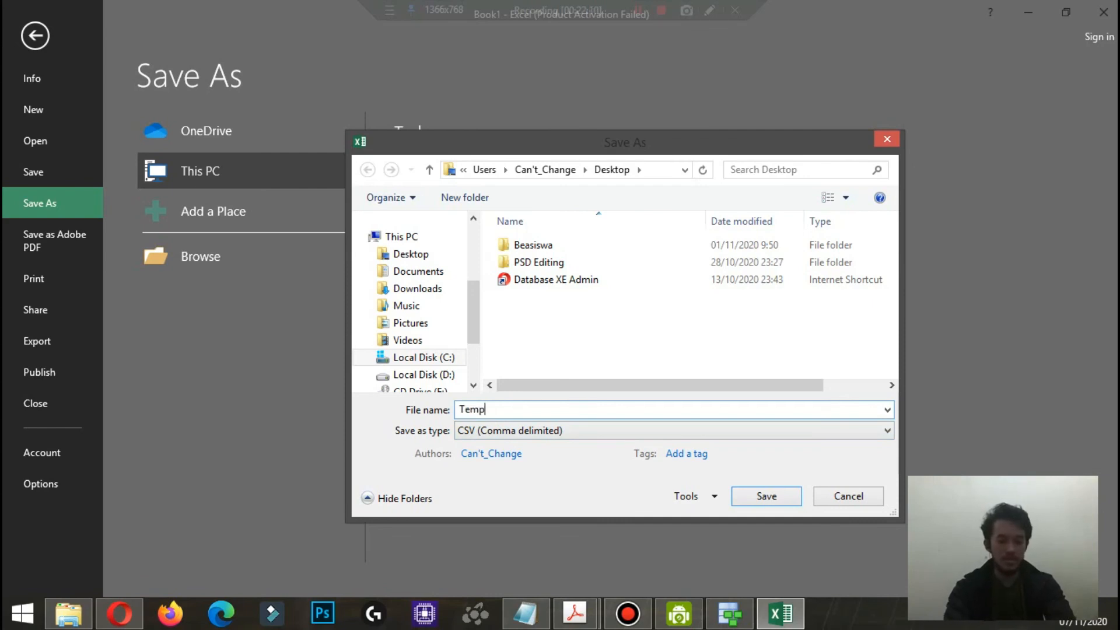
pyautogui.write('late')
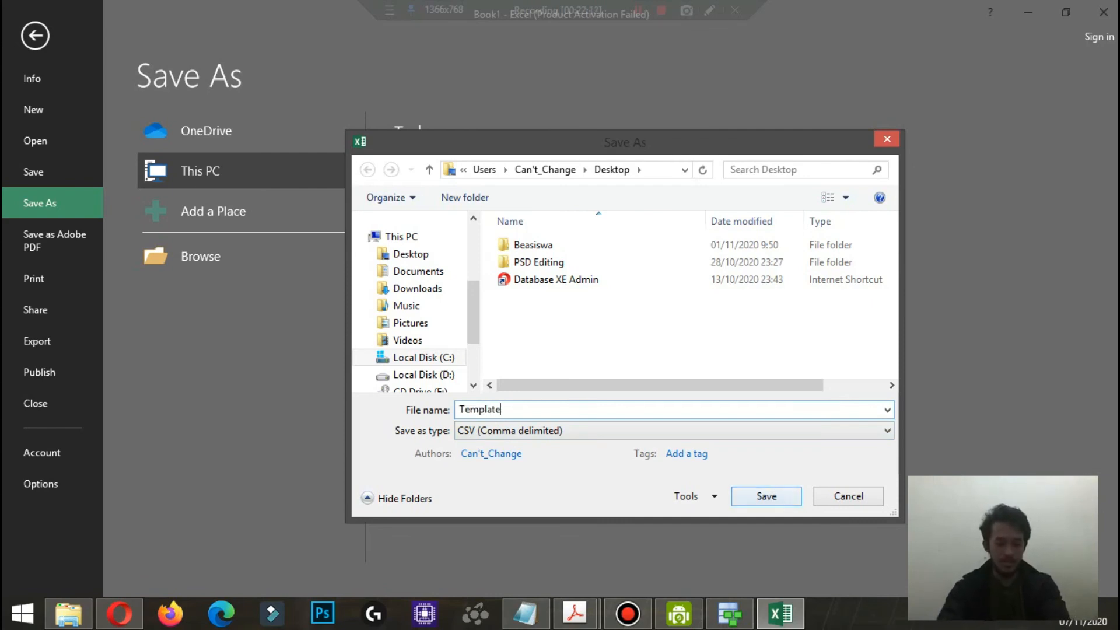
pyautogui.press('Return')
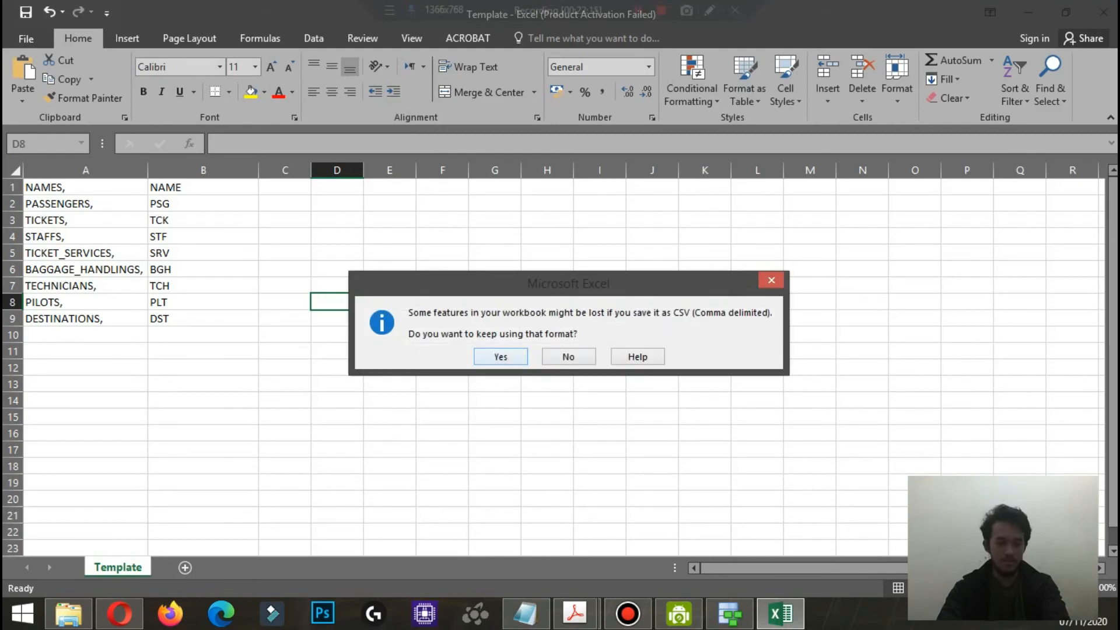
pyautogui.press('Return')
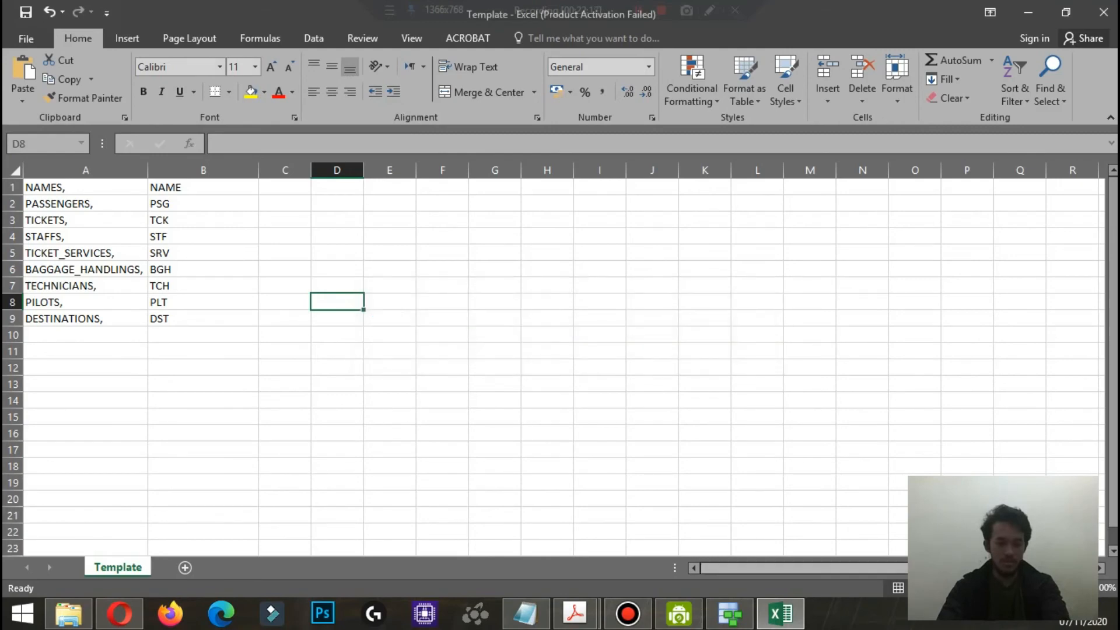
# Step: Switch to Oracle SQL Developer Data Modeler and view the naming standard templates in the Untitled_1 design properties
pyautogui.click(729, 613)
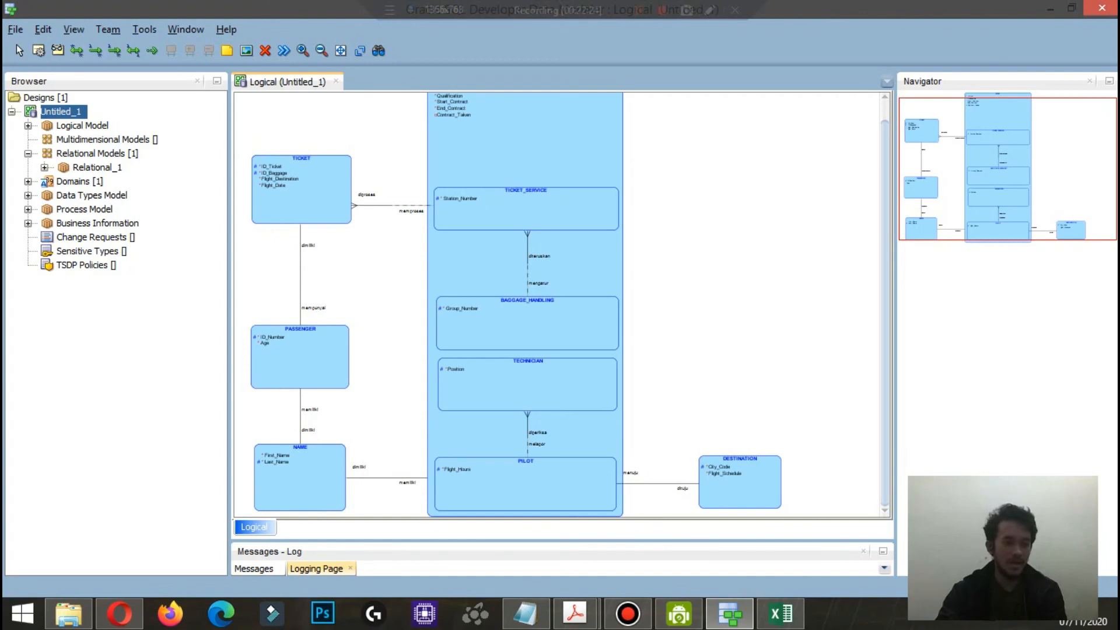
pyautogui.rightClick(55, 111)
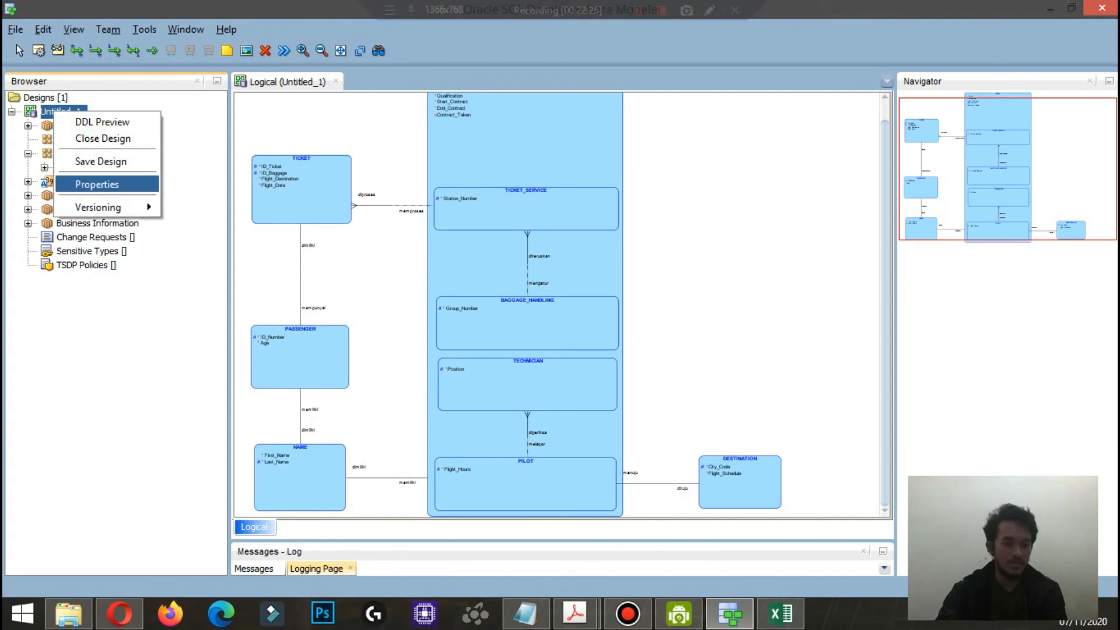
pyautogui.click(96, 184)
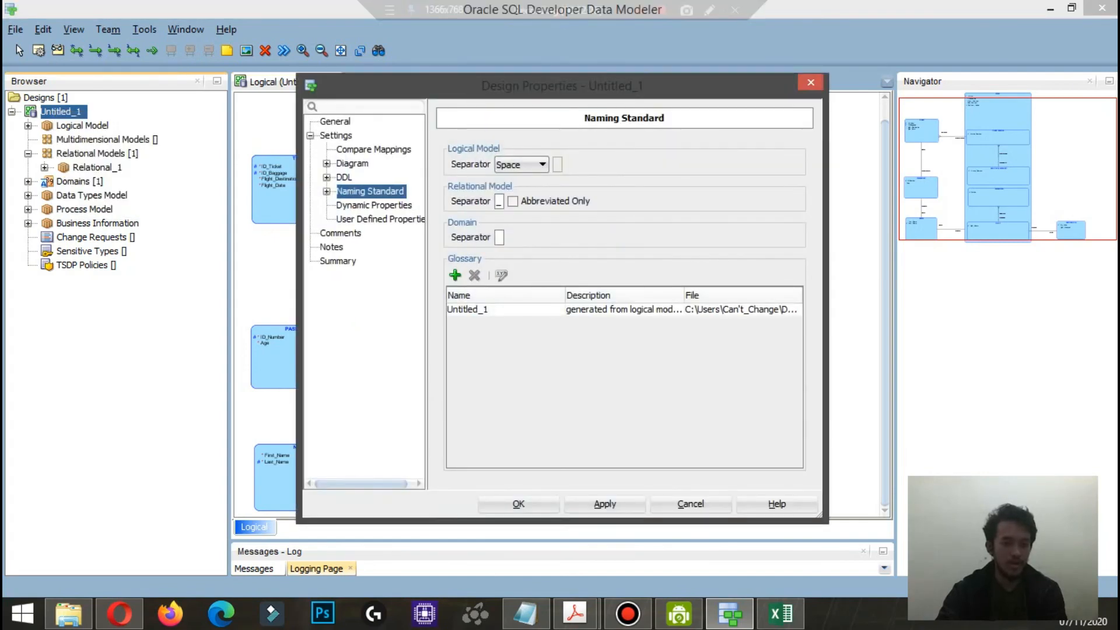
pyautogui.click(327, 191)
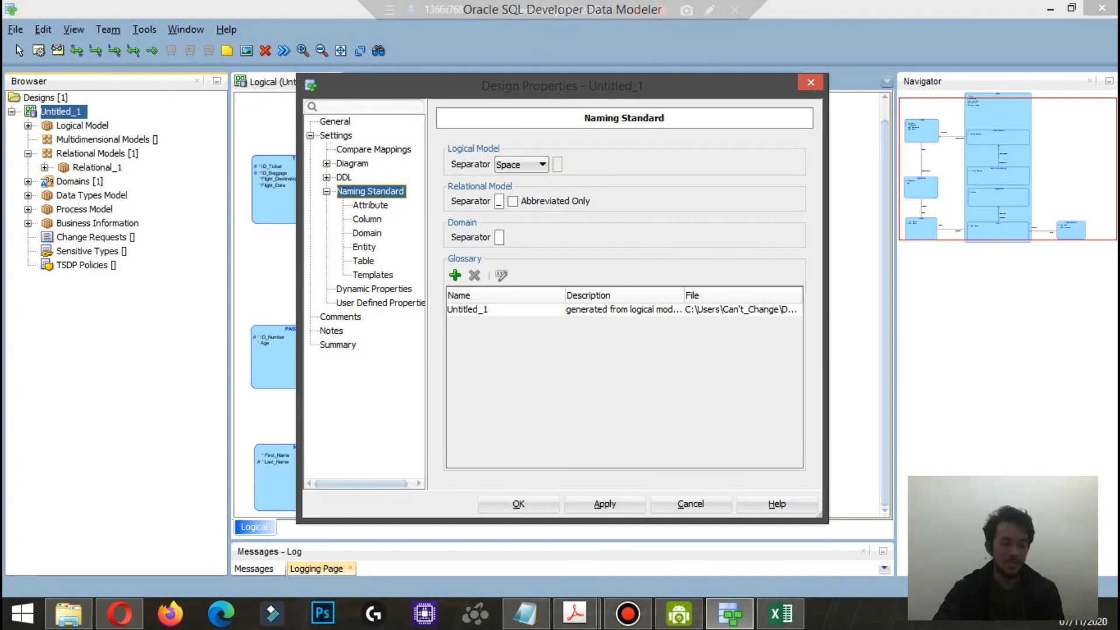
pyautogui.click(373, 275)
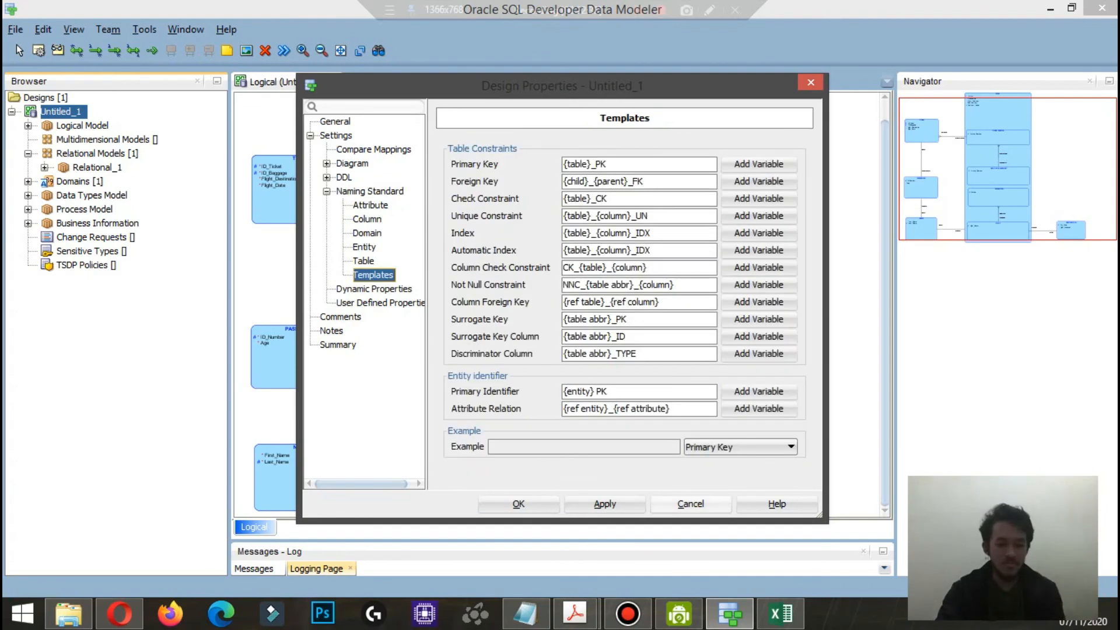
pyautogui.click(690, 505)
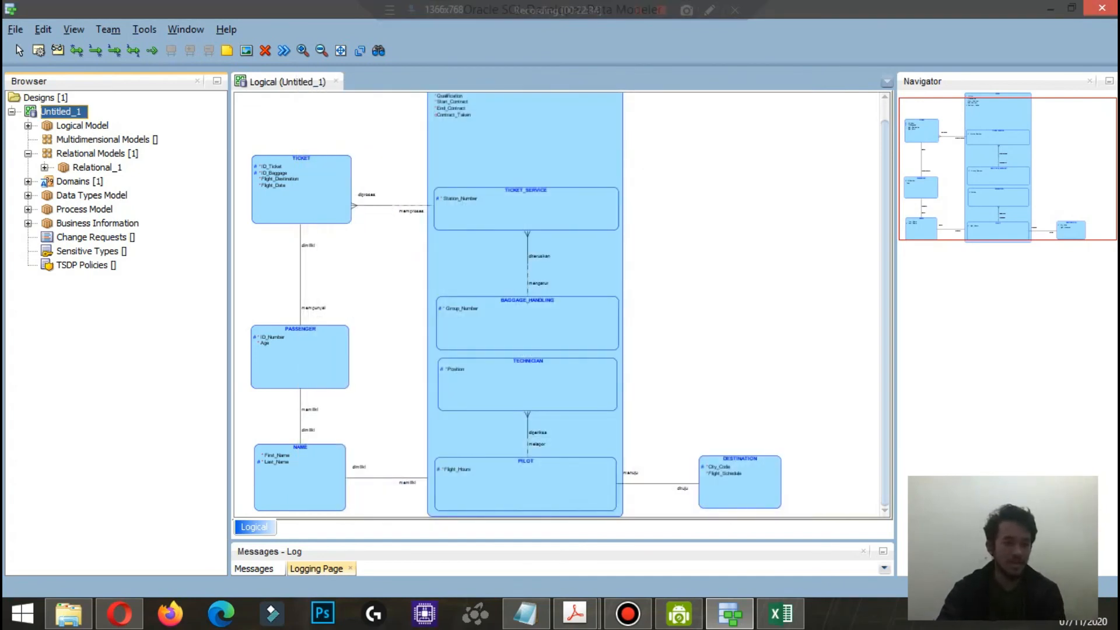
# Step: In the Untitled_1 design's naming standard templates, set the Primary Key template to {table abbr}_PK
pyautogui.rightClick(59, 112)
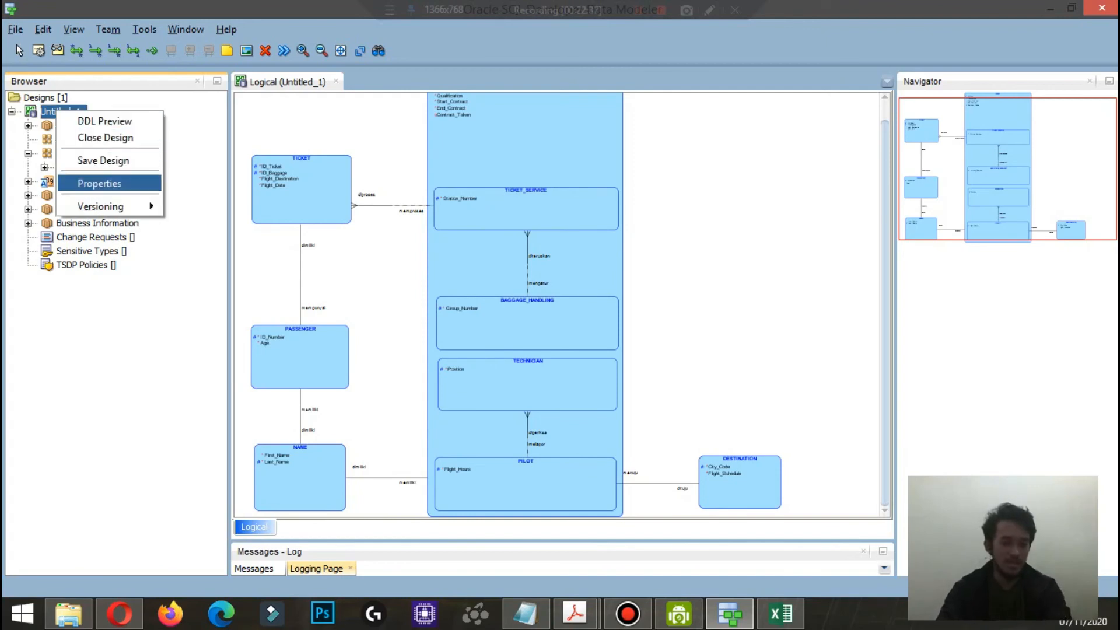
pyautogui.click(100, 183)
pyautogui.click(370, 191)
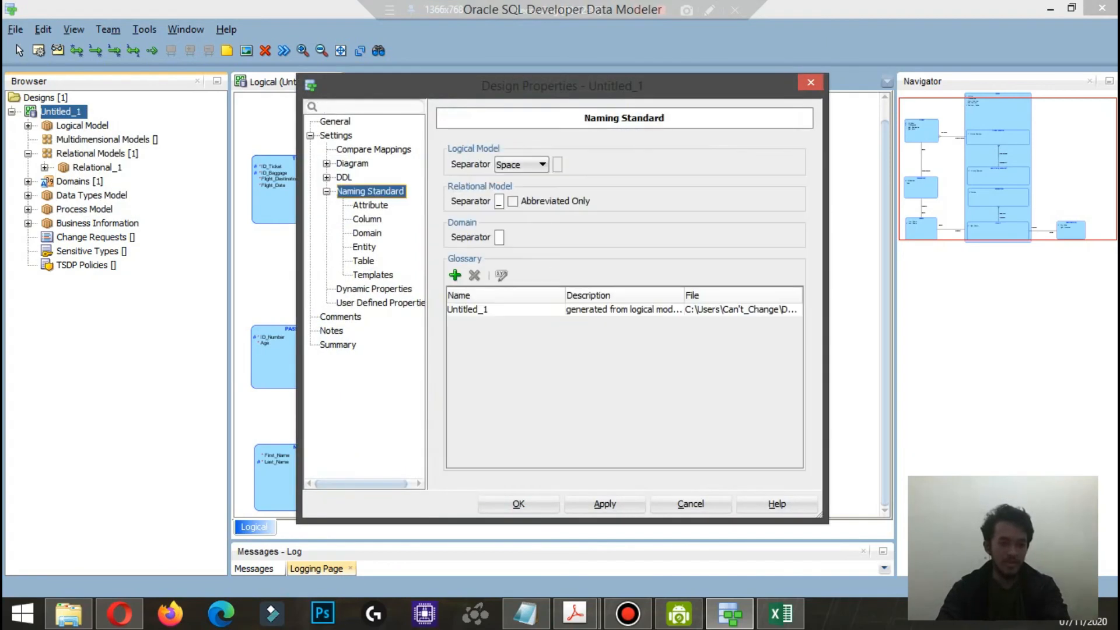
pyautogui.click(327, 191)
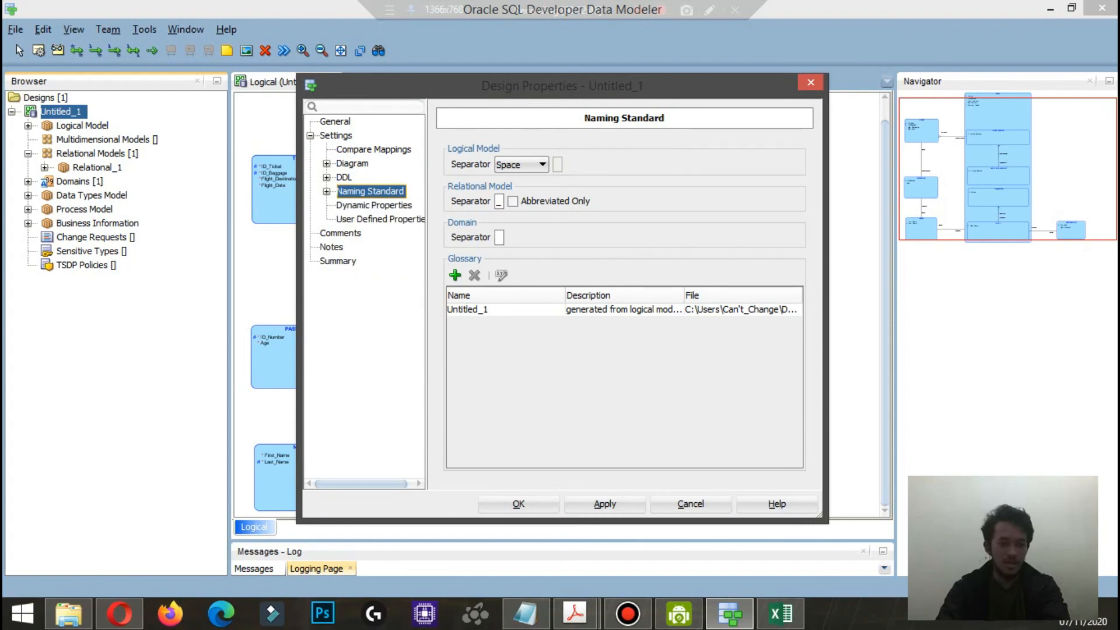
pyautogui.click(327, 191)
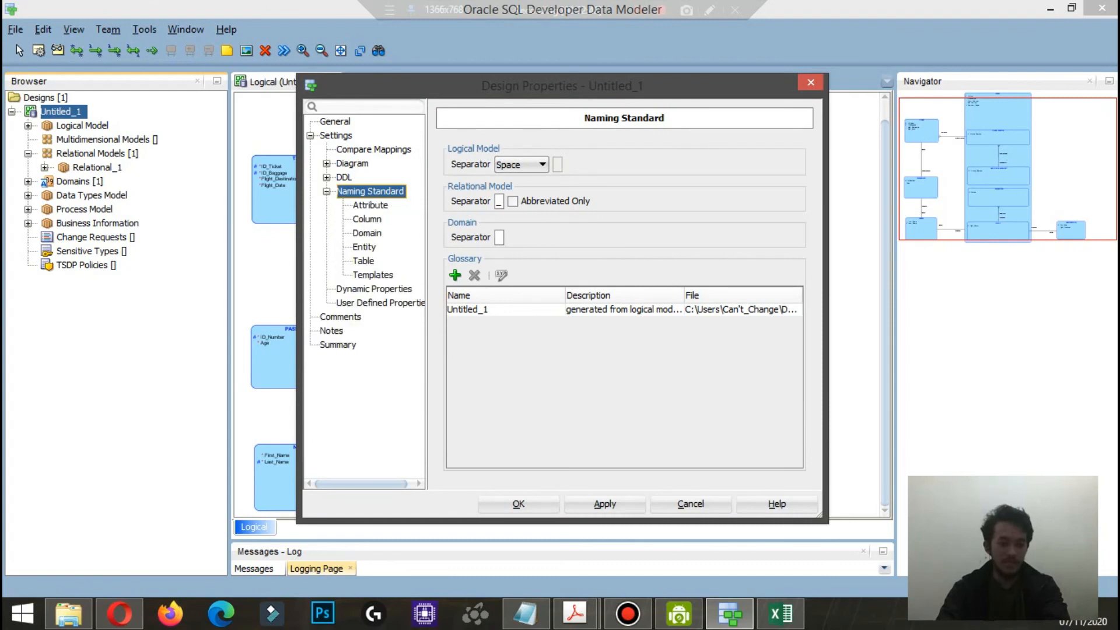
pyautogui.click(373, 275)
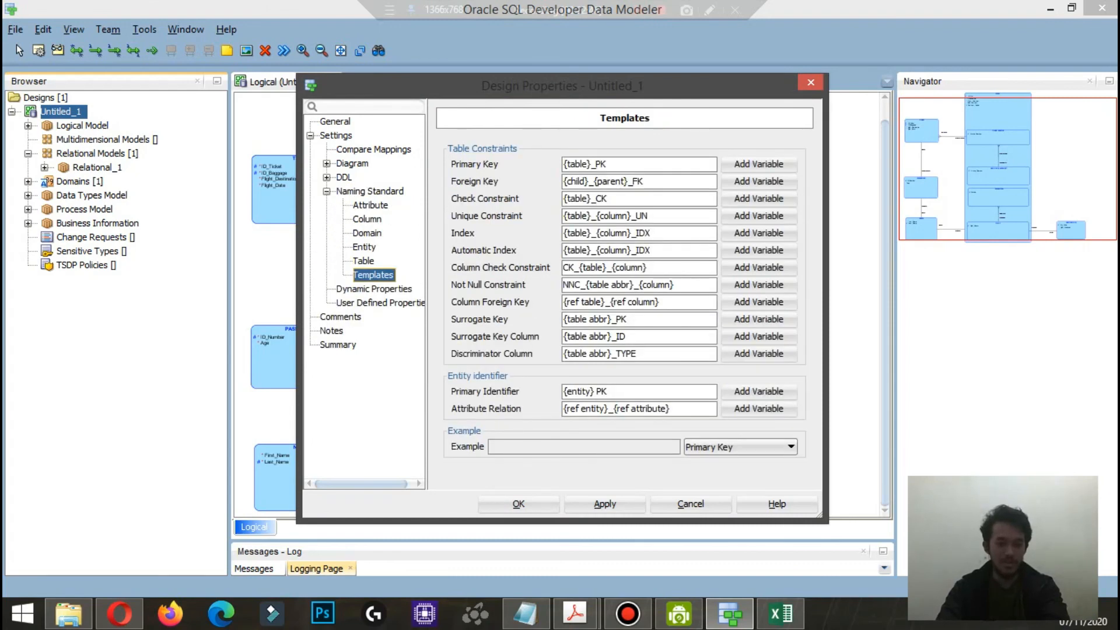
pyautogui.click(594, 164)
pyautogui.write('abbr')
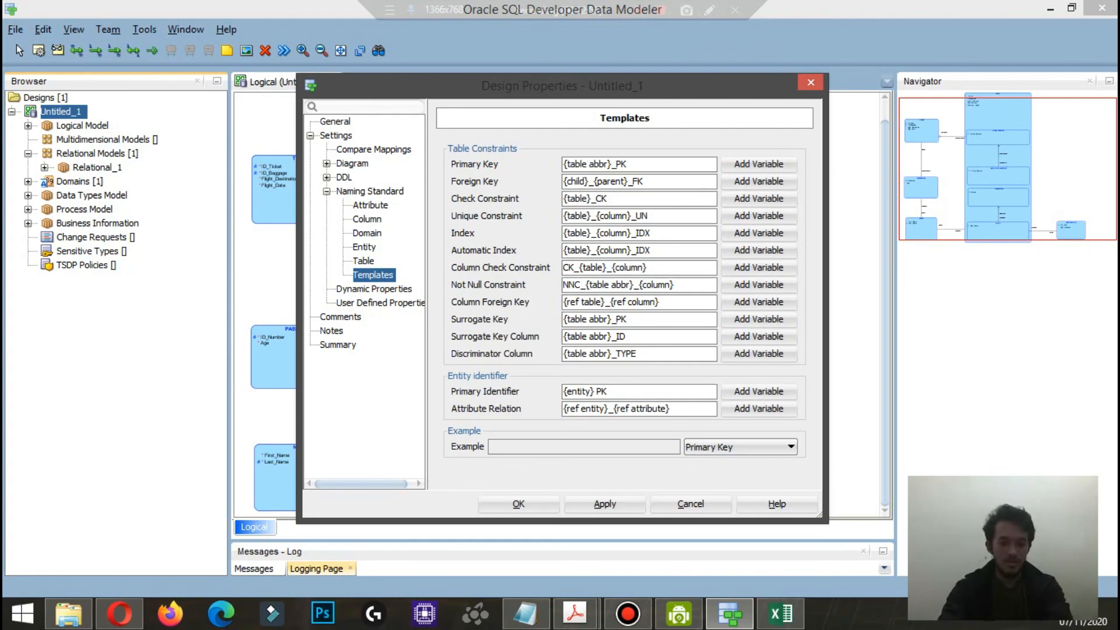
pyautogui.write(' abbr')
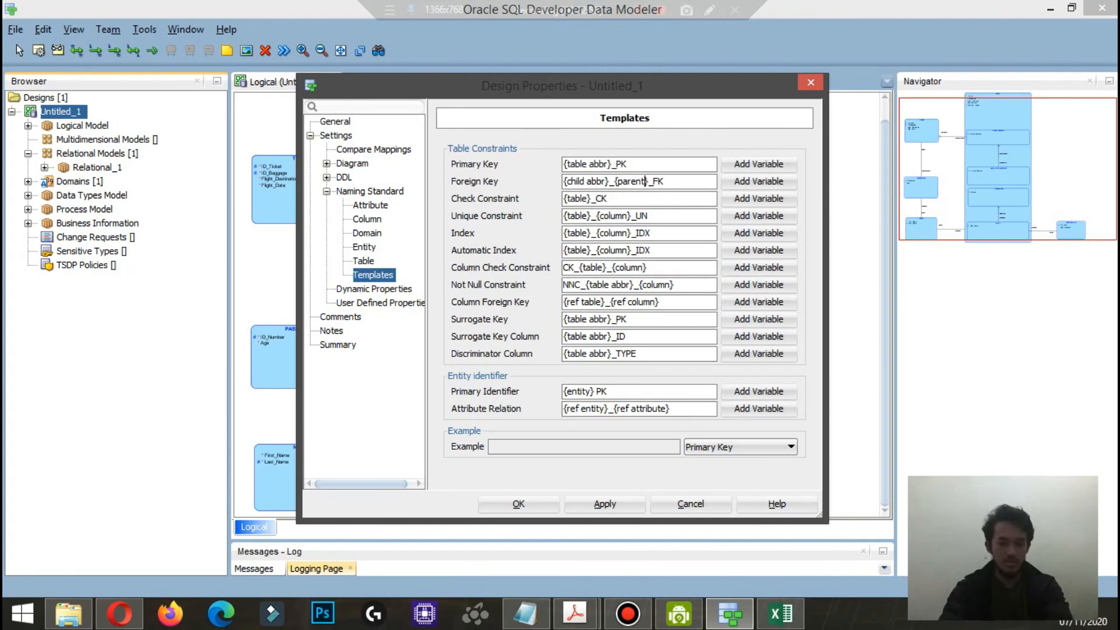
pyautogui.write(' abbr')
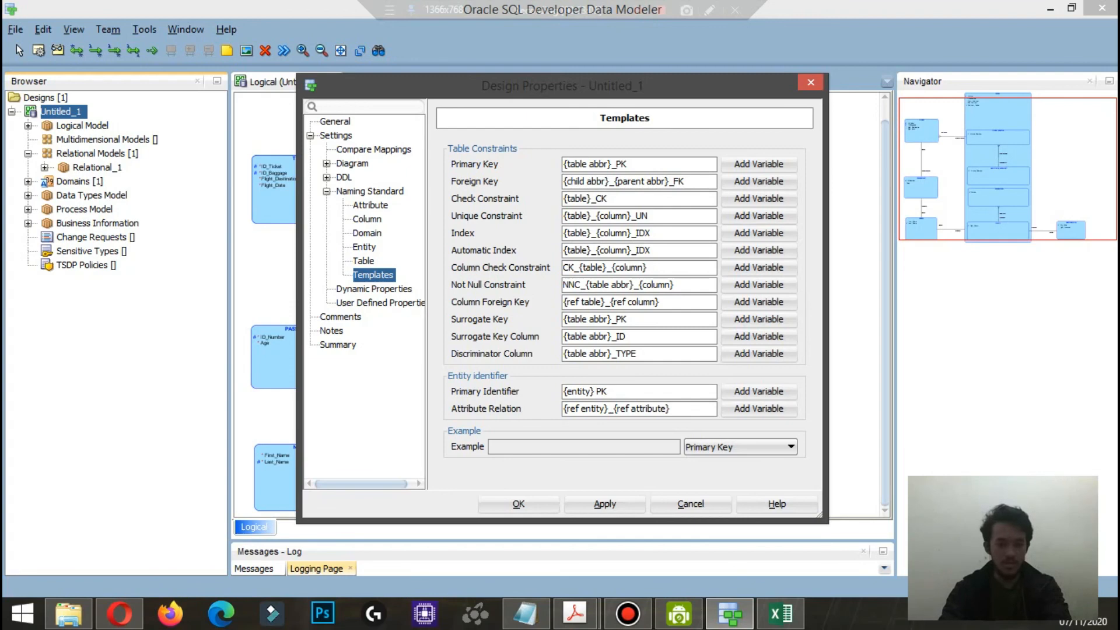
pyautogui.write(' abbr')
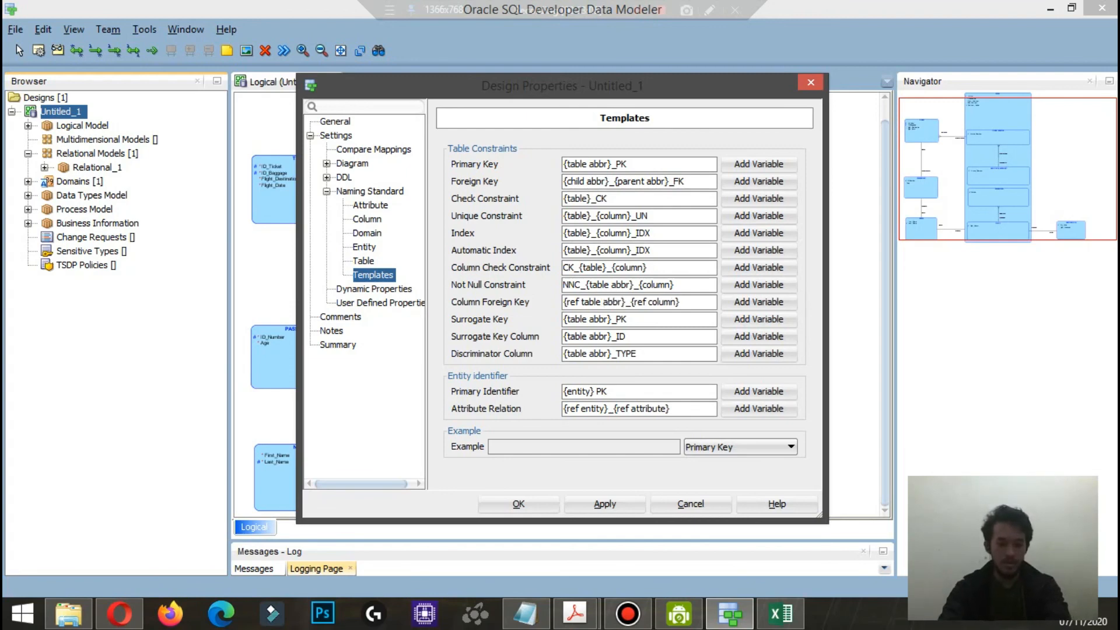
# Step: Set the Foreign Key template to {child abbr}_{parent abbr}_FK and Column Foreign Key to {ref table abbr}_{ref column}, and accept the design properties
pyautogui.click(518, 503)
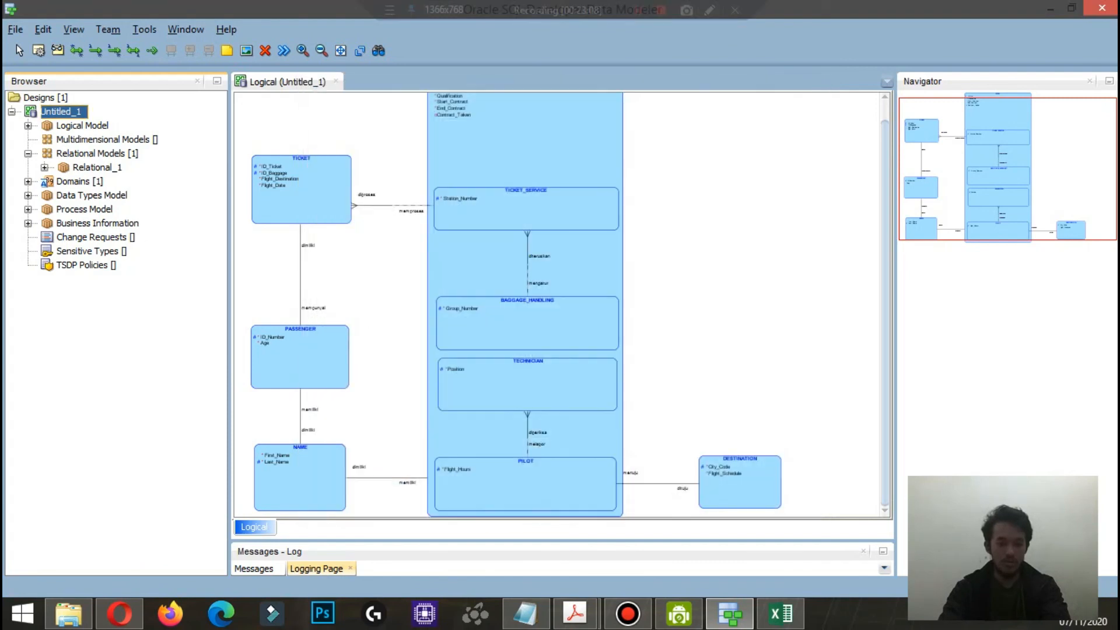
# Step: Open the Name Abbreviations tool and exclude Tables from its scope
pyautogui.click(144, 29)
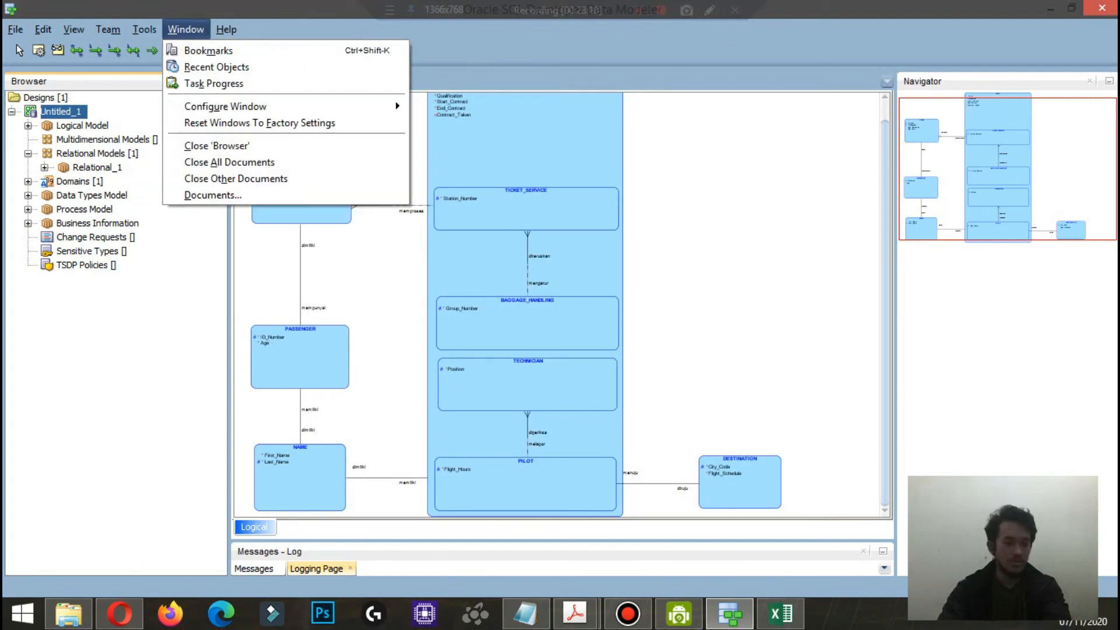
pyautogui.moveTo(144, 29)
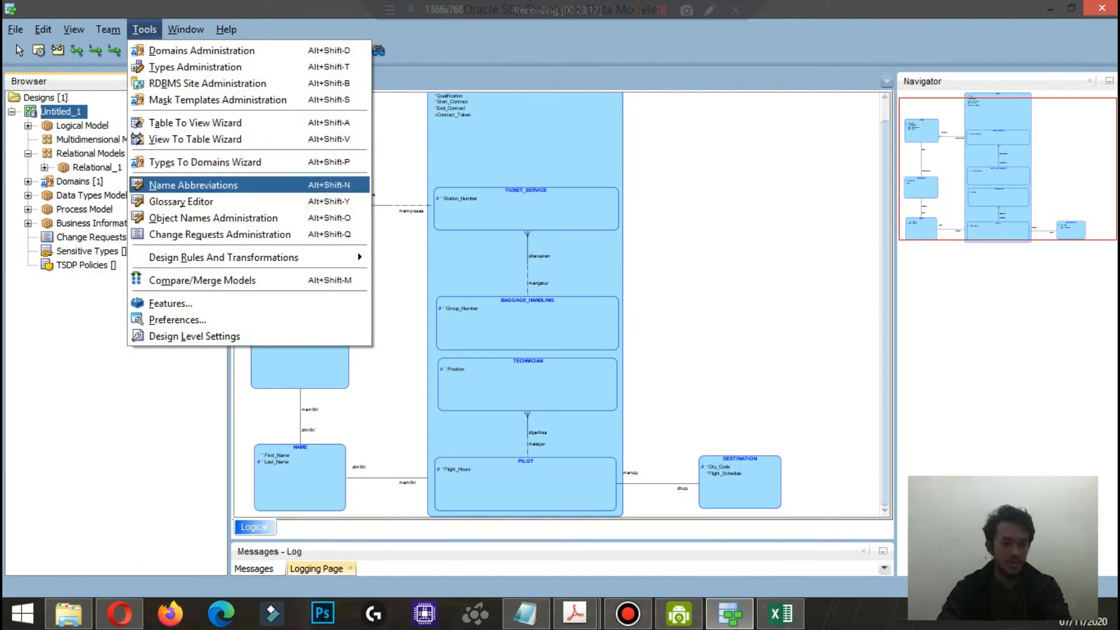
pyautogui.press('Return')
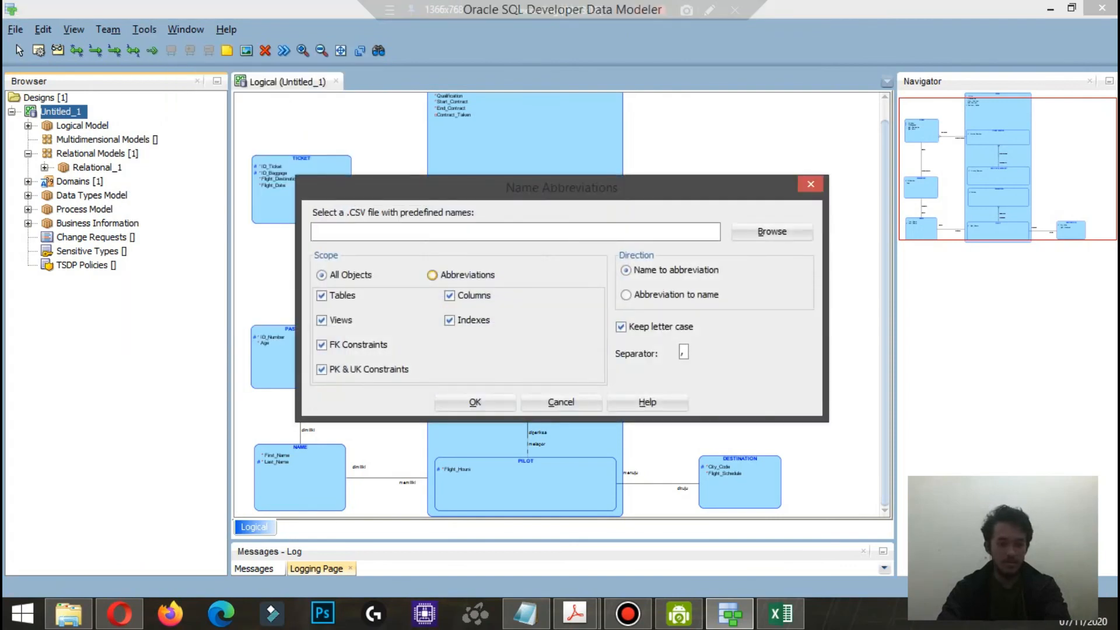
pyautogui.press('space')
# Step: Choose Template.csv from the Desktop as the file with predefined names
pyautogui.click(771, 232)
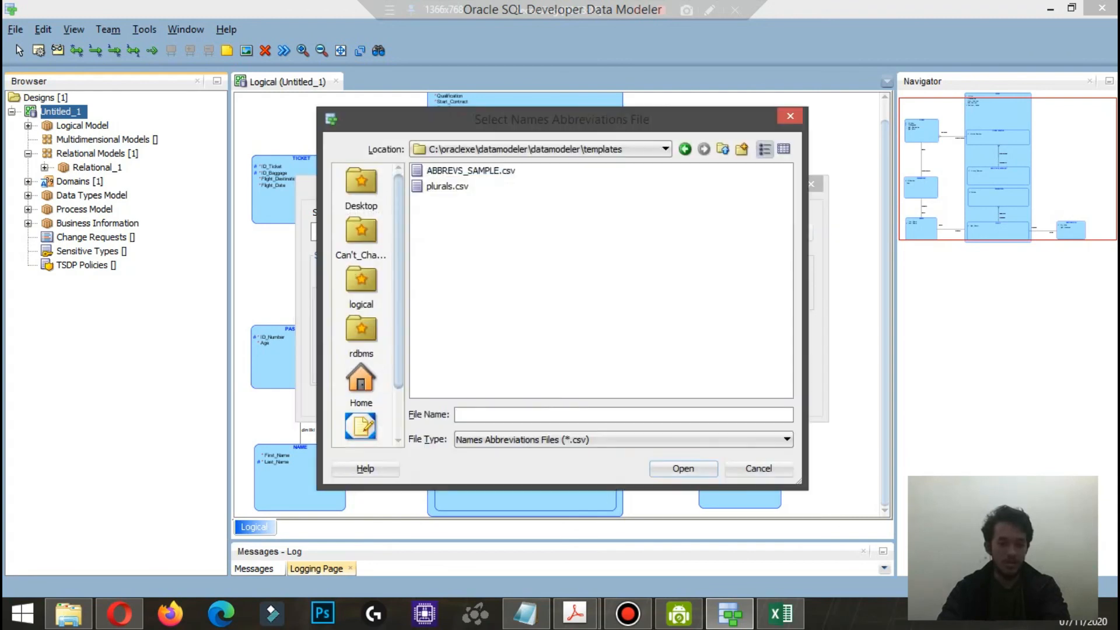
pyautogui.moveTo(399, 256); pyautogui.dragTo(398, 309)
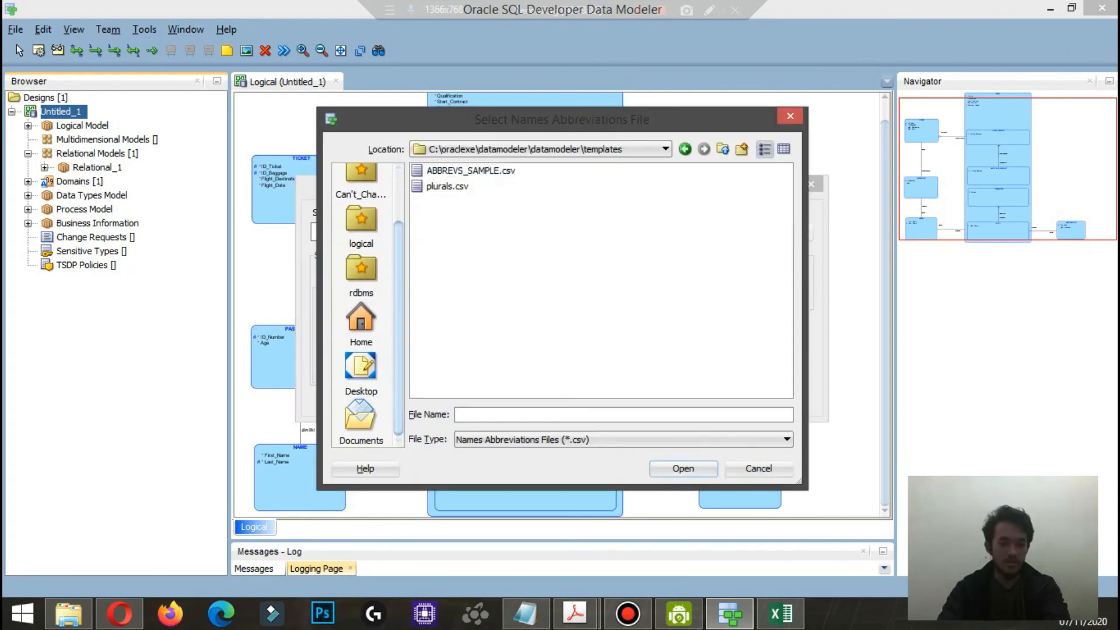
pyautogui.click(361, 374)
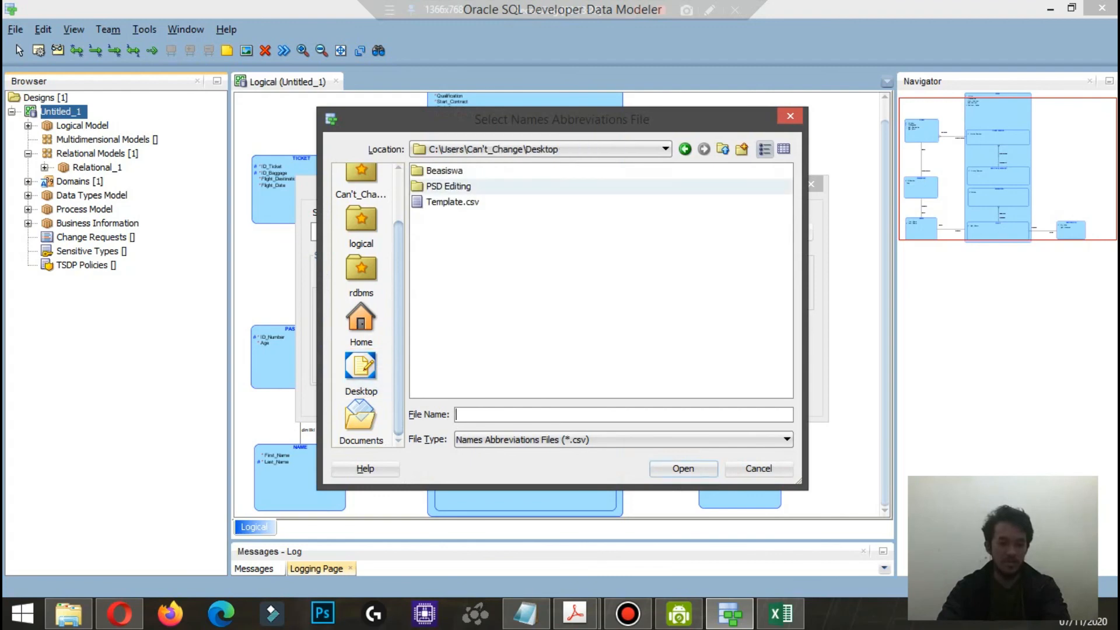
pyautogui.click(453, 201)
pyautogui.click(683, 468)
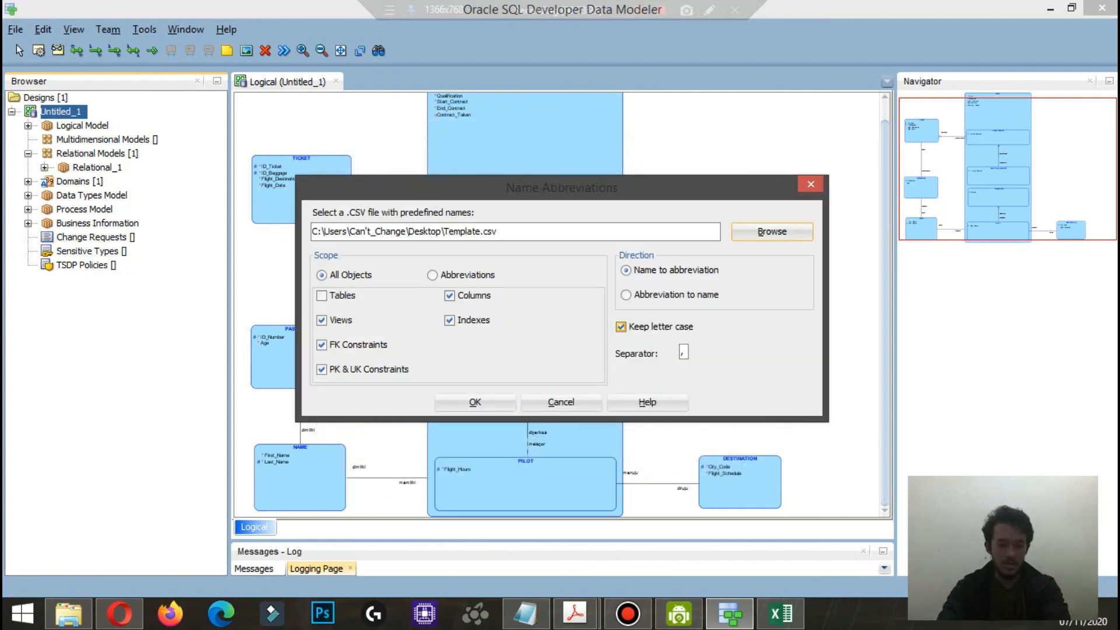
# Step: Apply the name abbreviations, dismissing the log after checking it, and engineer the logical model into Relational_1
pyautogui.click(475, 402)
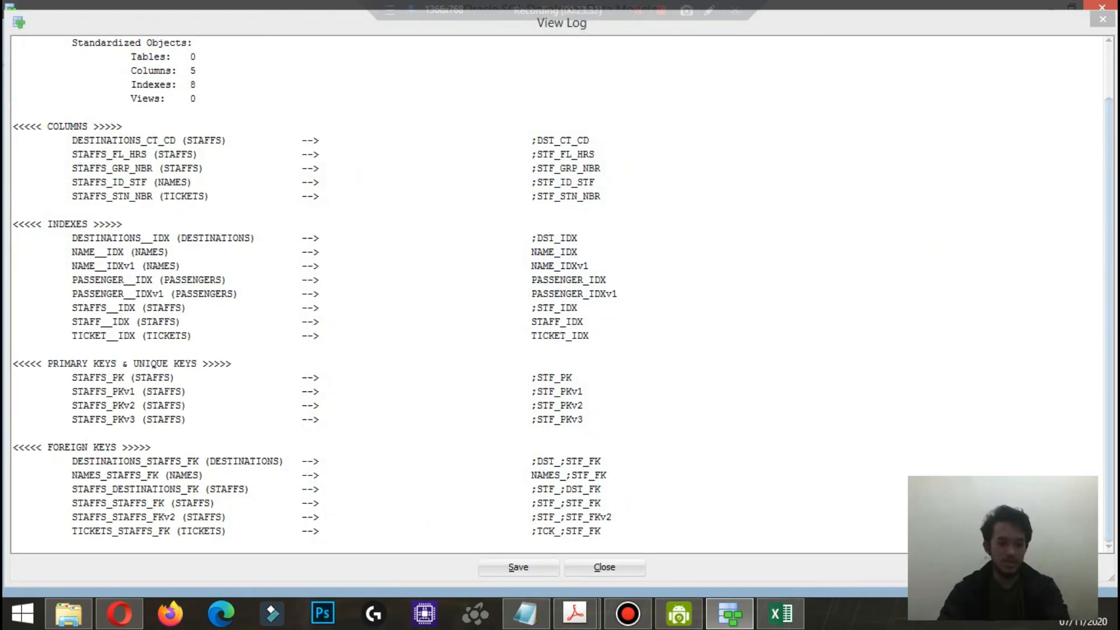
pyautogui.scroll(2, 554, 292)
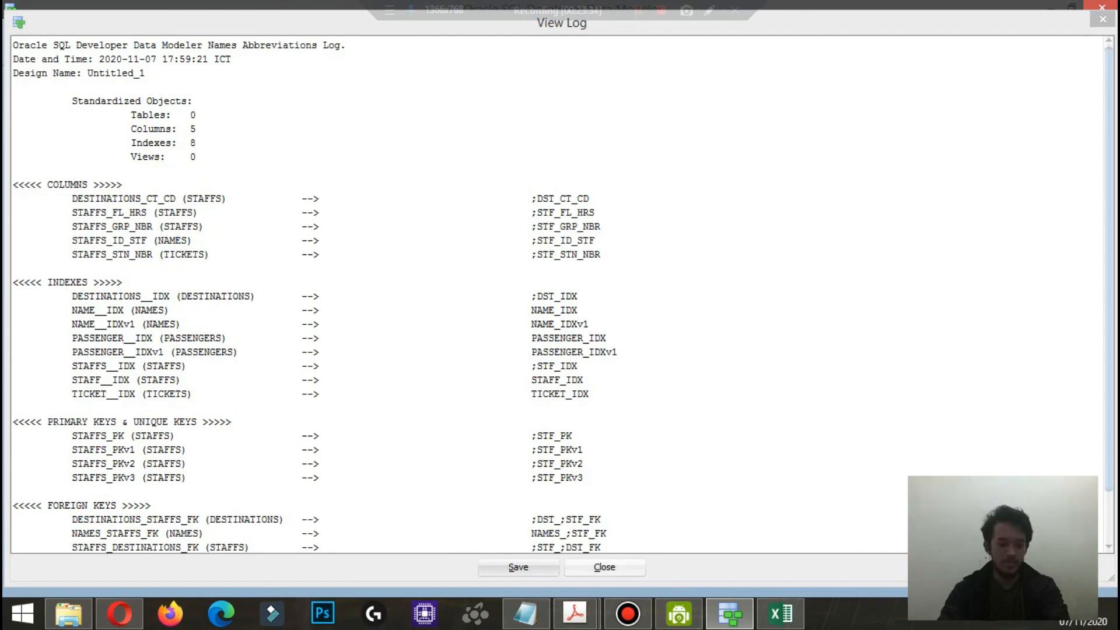
pyautogui.click(605, 567)
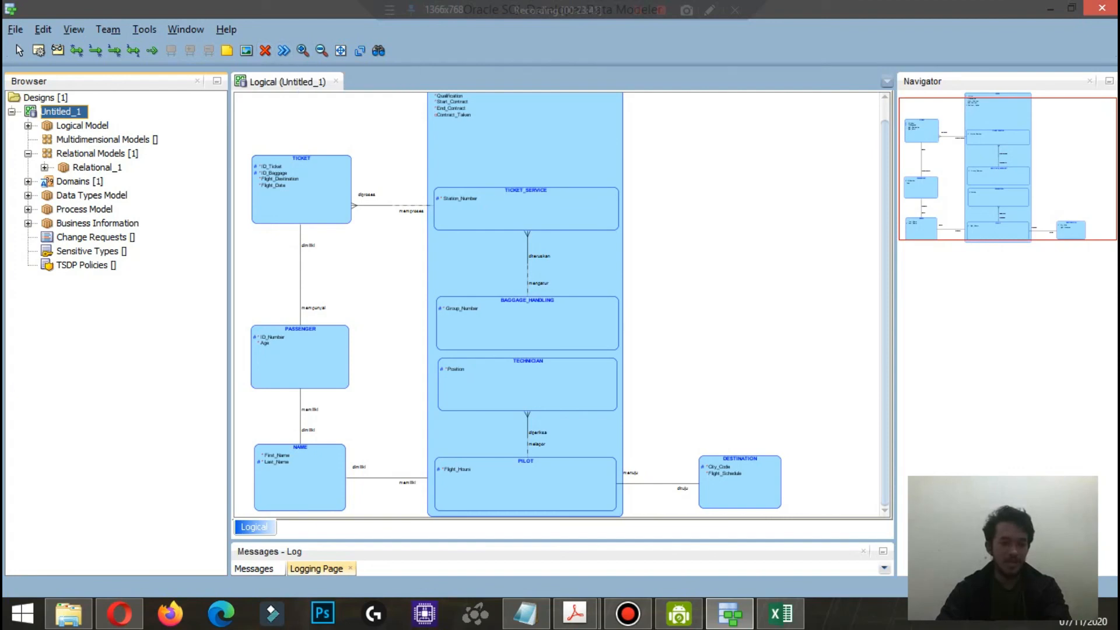
pyautogui.click(283, 50)
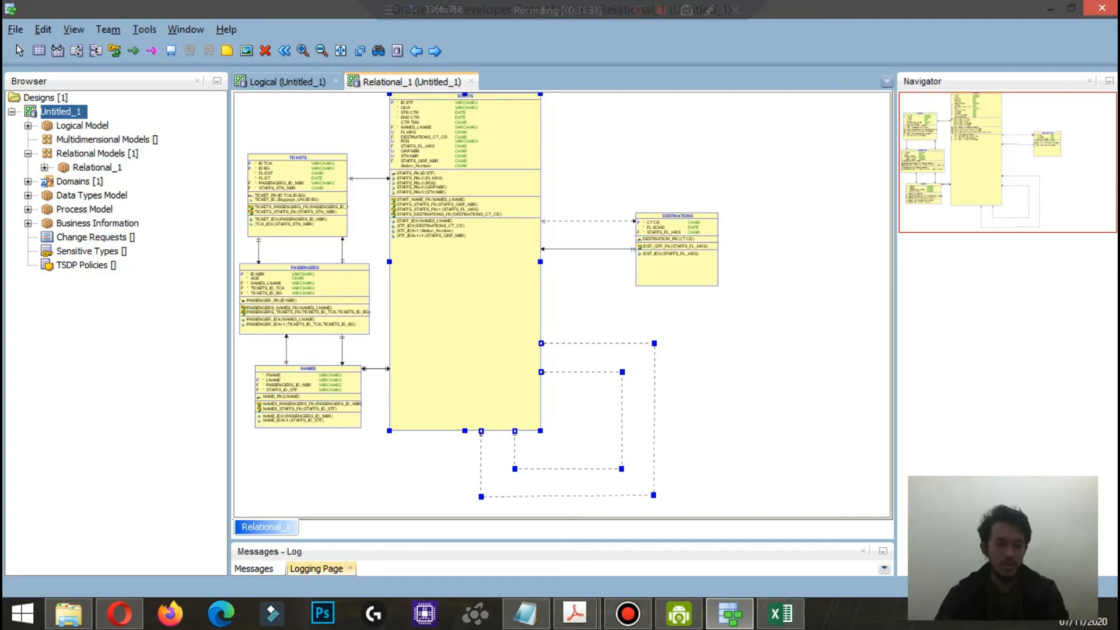
# Step: Examine the columns, keys, indexes and foreign key names of the TICKETS, PASSENGERS, NAMES, STAFFS and DESTINATIONS tables in the Relational_1 diagram
pyautogui.click(302, 50)
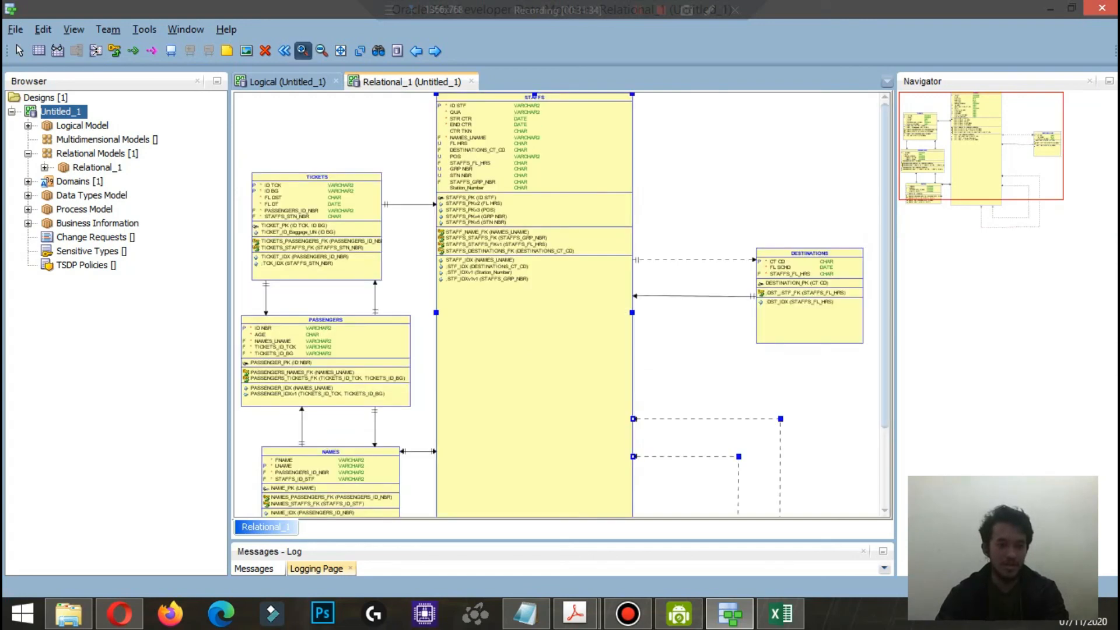
pyautogui.click(302, 51)
pyautogui.click(302, 51)
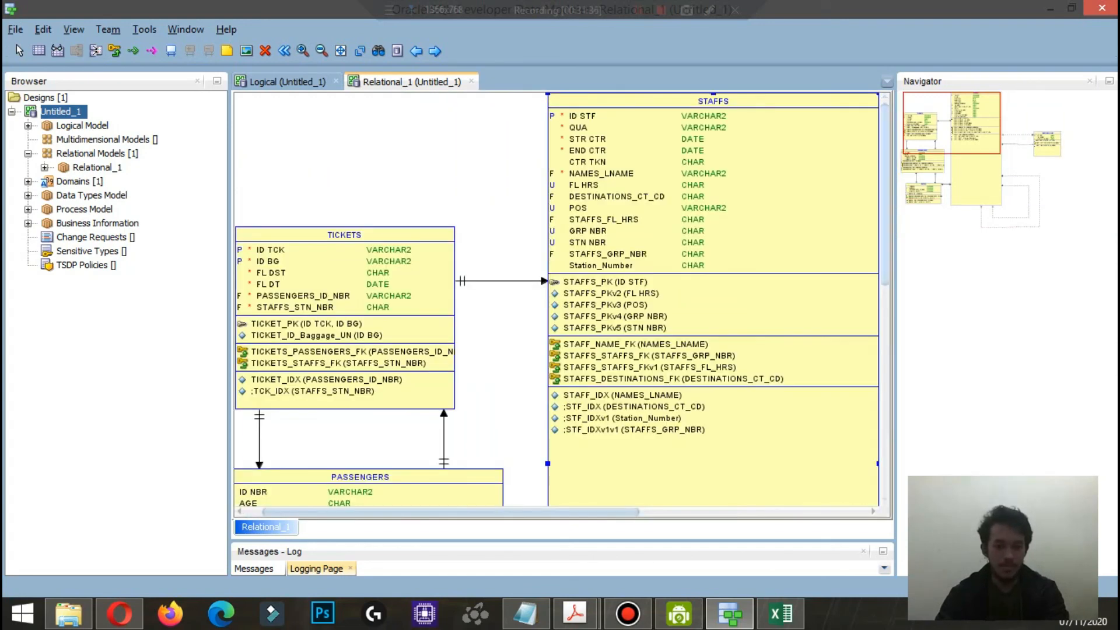
pyautogui.moveTo(885, 198)
pyautogui.mouseDown()
pyautogui.moveTo(885, 212)
pyautogui.moveTo(885, 197)
pyautogui.mouseUp()
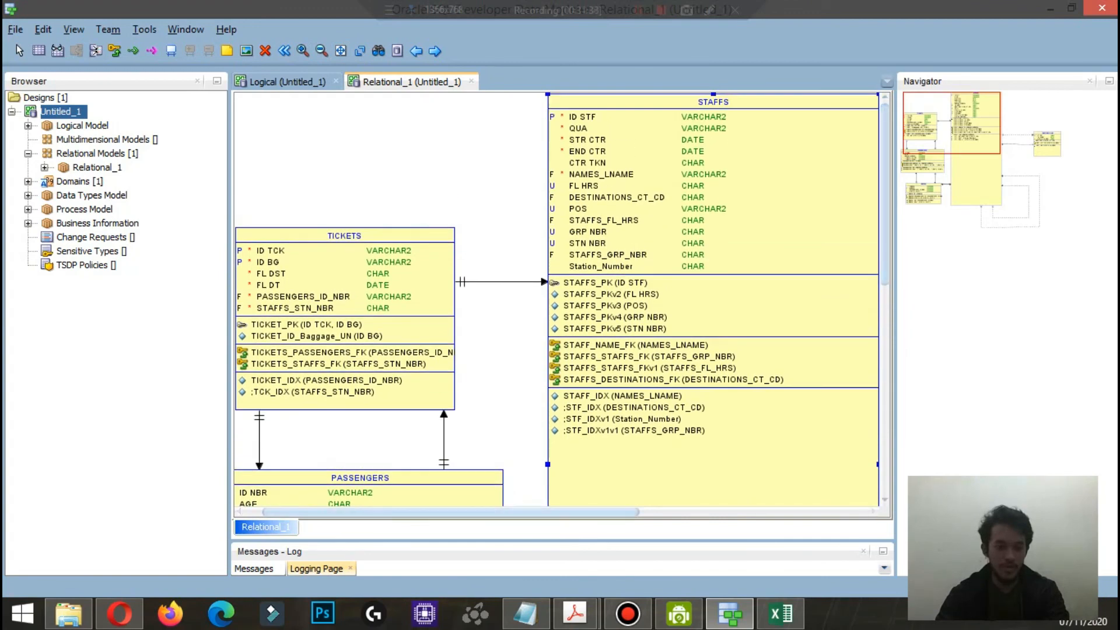
pyautogui.moveTo(525, 512); pyautogui.dragTo(507, 512)
pyautogui.scroll(-15, 559, 301)
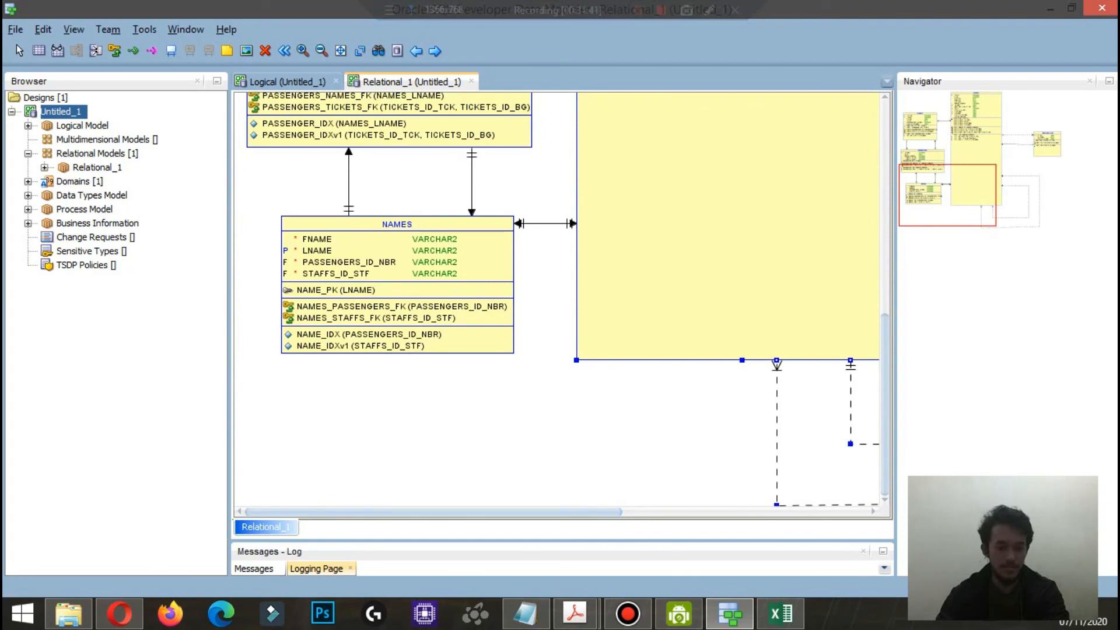
pyautogui.moveTo(433, 512); pyautogui.dragTo(679, 512)
pyautogui.scroll(15, 559, 301)
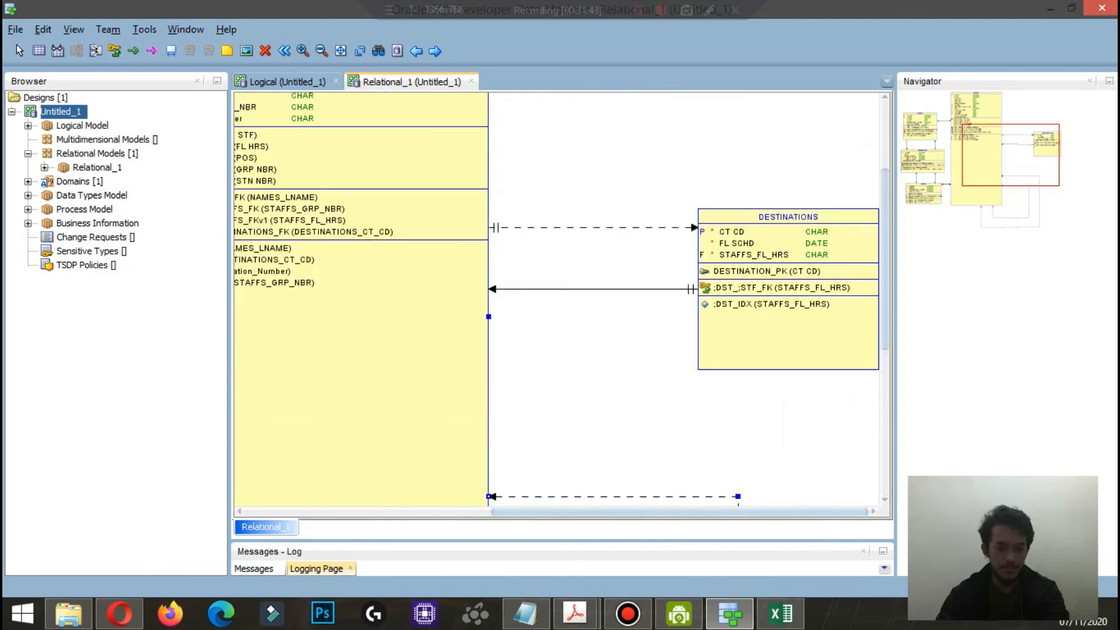
pyautogui.click(321, 51)
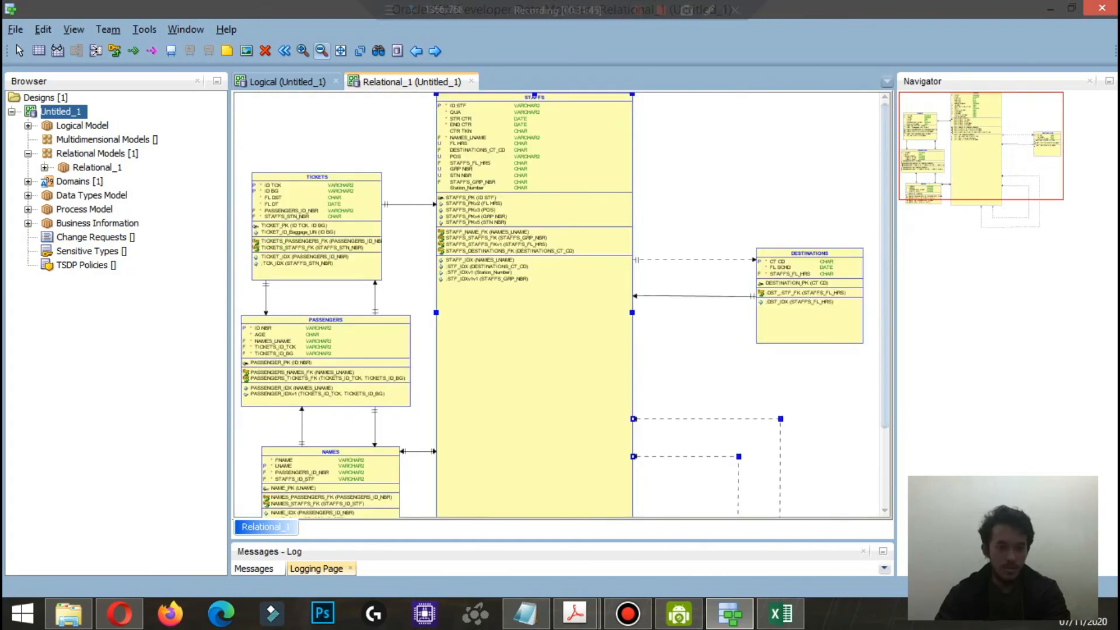
pyautogui.scroll(-2, 560, 303)
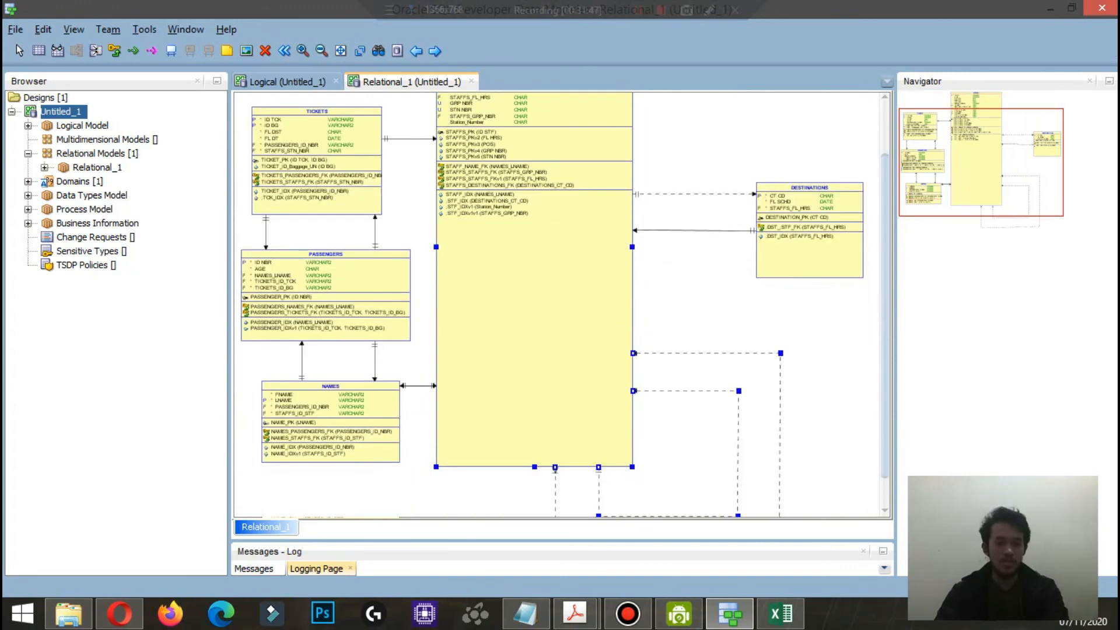